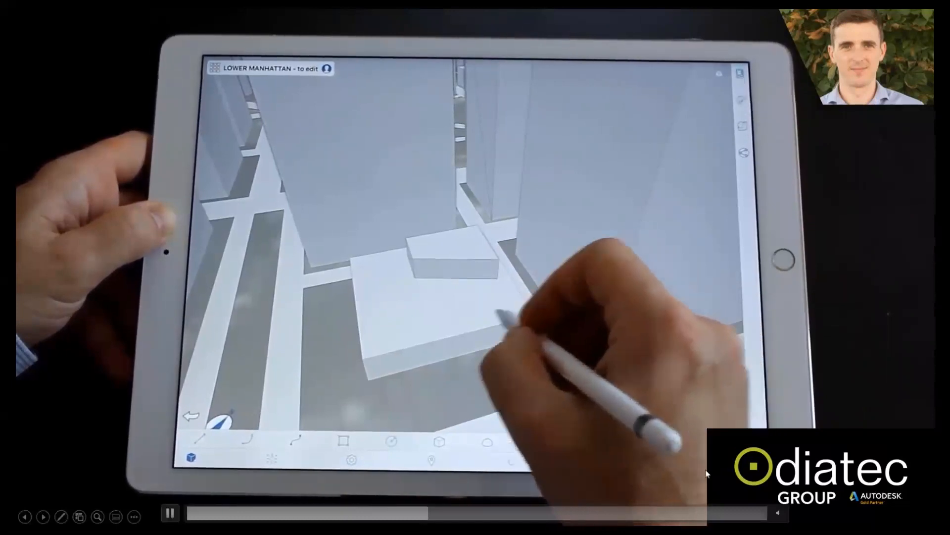
Skip ahead in the tablet video, then end the slide show and switch to Revit
left_click(633, 515)
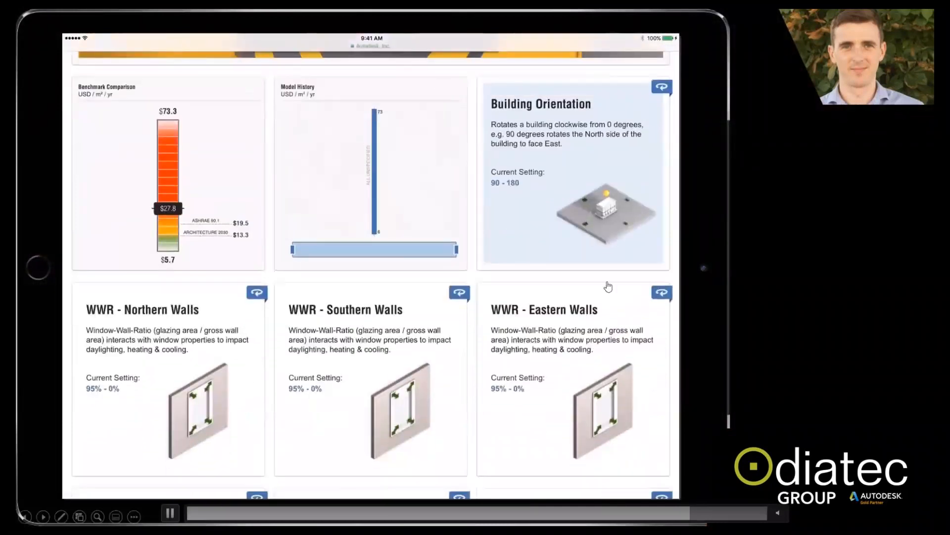
key("Escape")
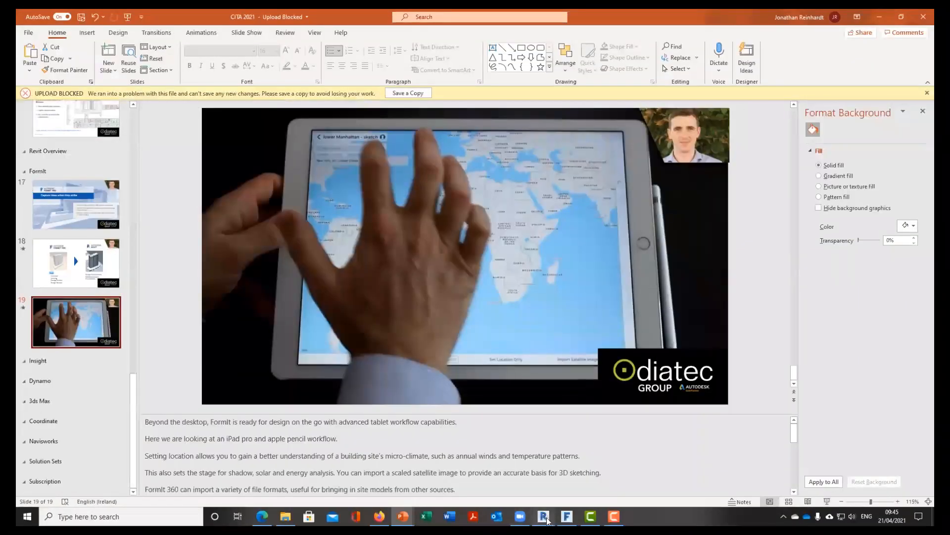
mouse_move(547, 520)
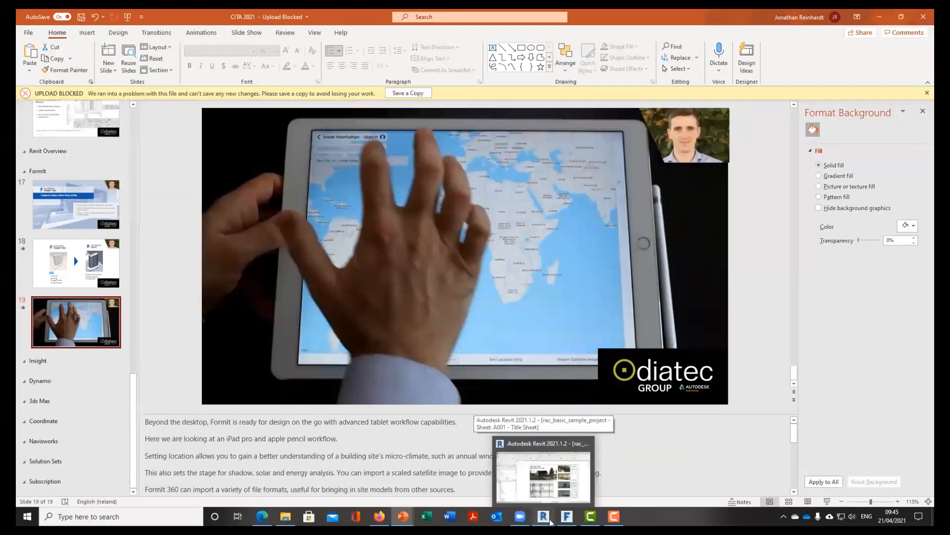
left_click(551, 521)
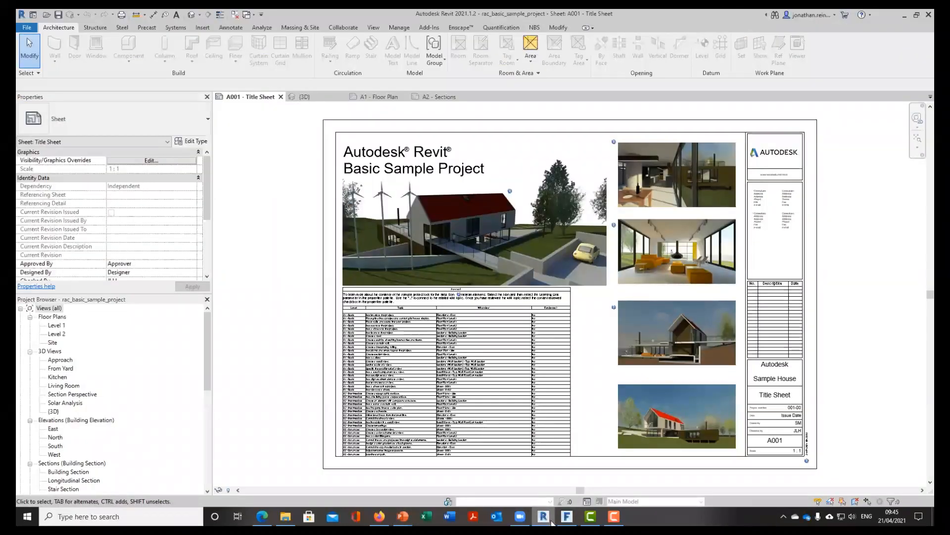
Examine the properties of the schedule and the title block on the A001 title sheet
mouse_move(562, 524)
scroll(43, 378, "down", 2)
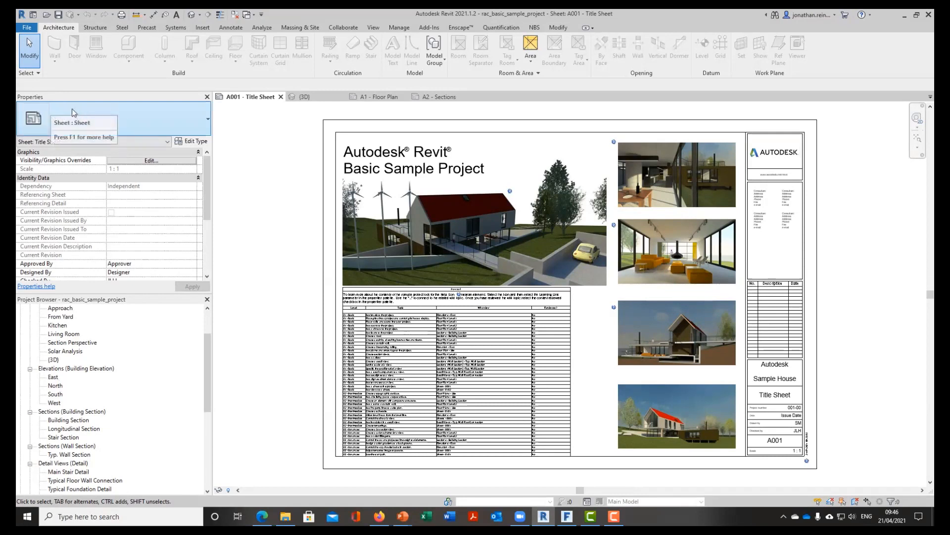
left_click(411, 339)
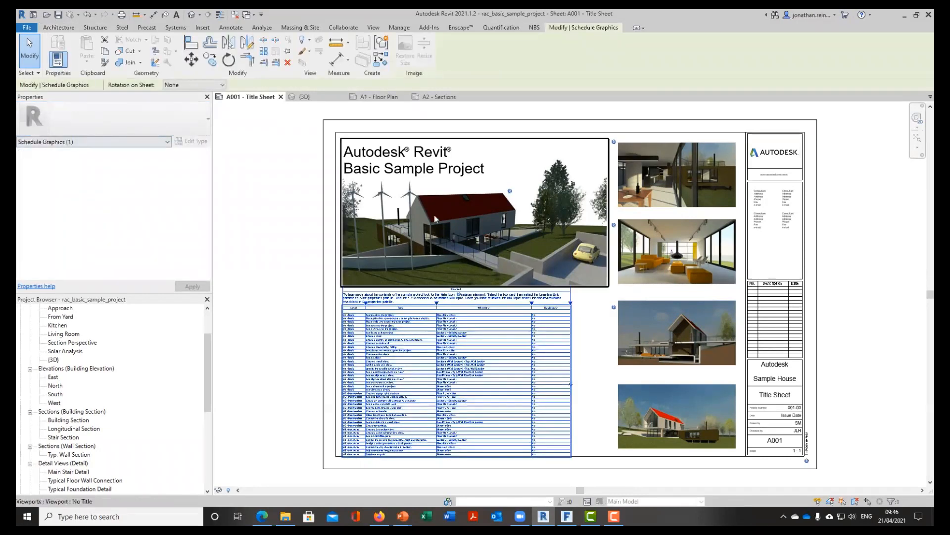
left_click(791, 286)
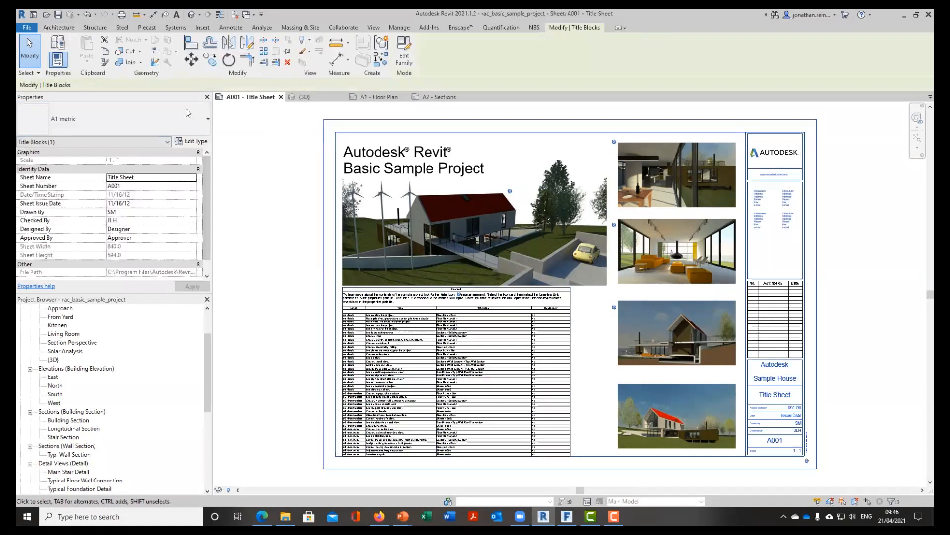
Open the default 3D view and select the house's red metal panel roof to review its properties
left_click(191, 16)
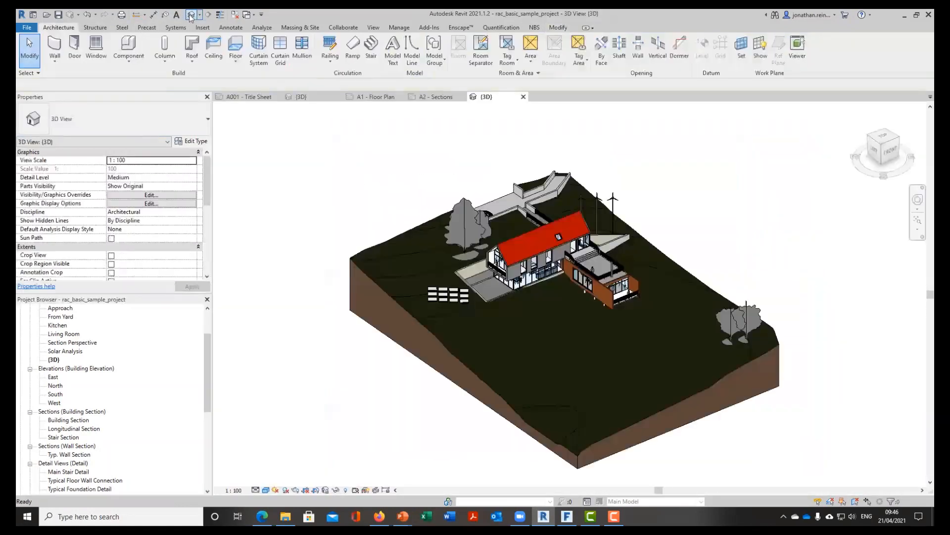
scroll(539, 233, "up", 3)
left_click(520, 236)
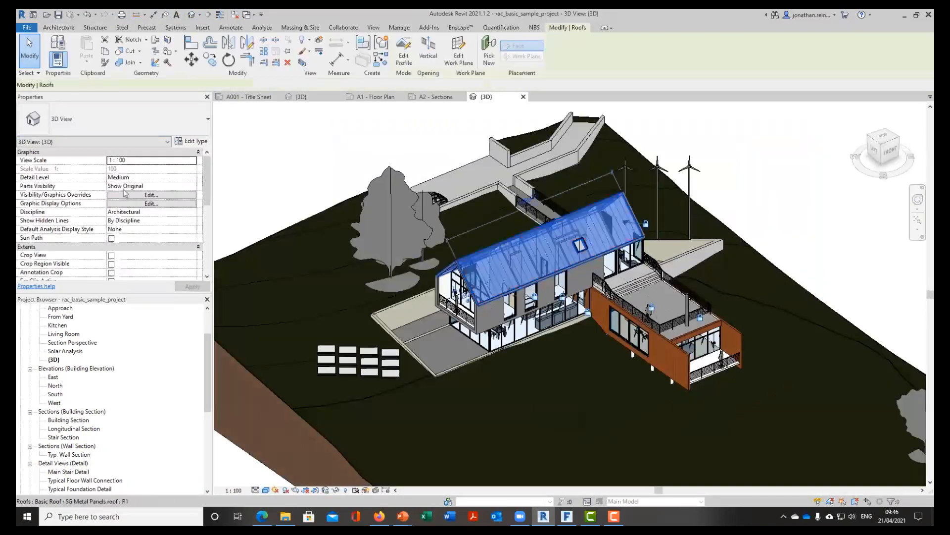
scroll(205, 198, "down", 5)
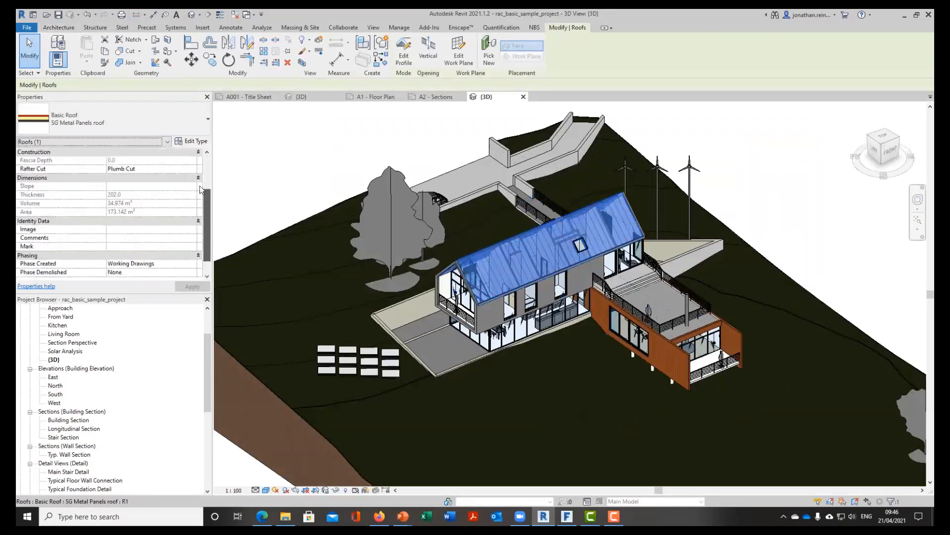
scroll(149, 228, "up", 5)
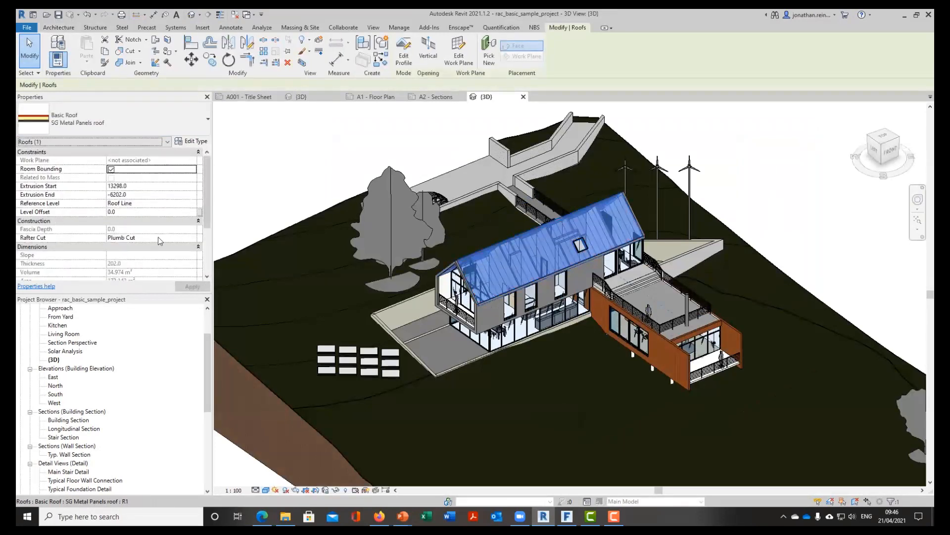
scroll(154, 248, "down", 2)
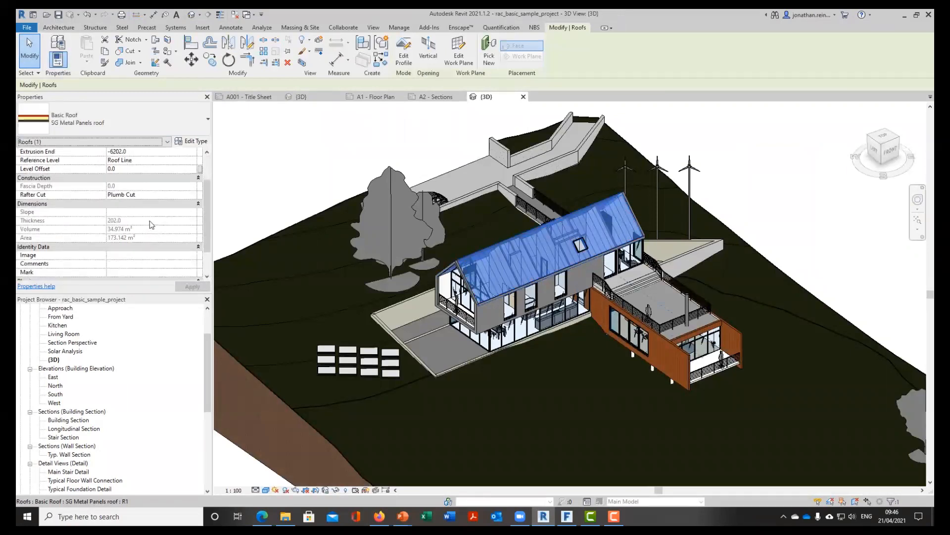
scroll(154, 228, "down", 2)
Enter "Zinc Finish" as the selected roof's comment and apply it
left_click(140, 230)
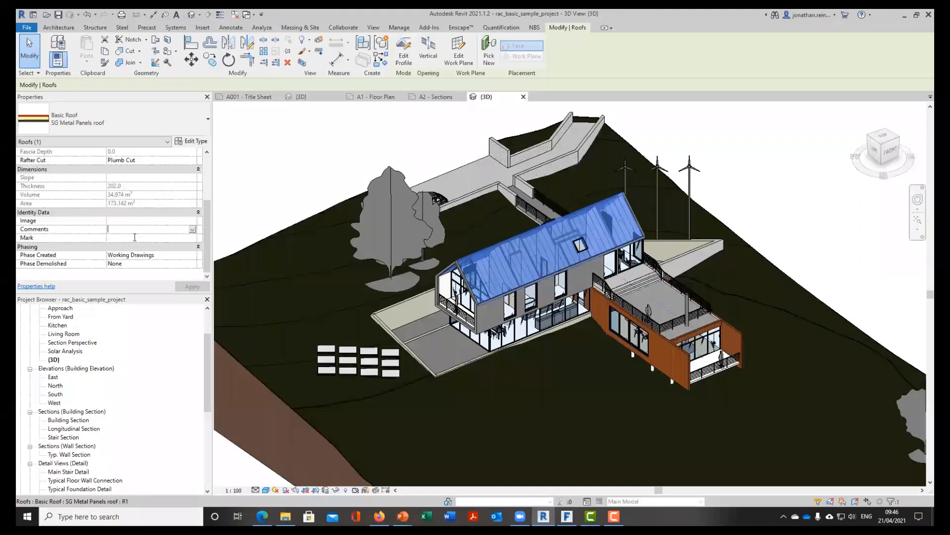
left_click(135, 237)
type("Zi")
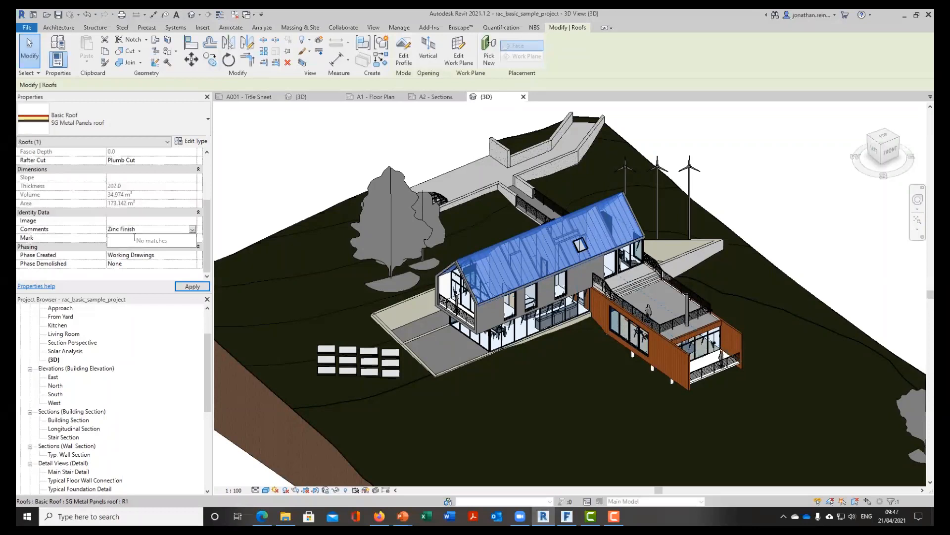
type("nc Finish")
key("Return")
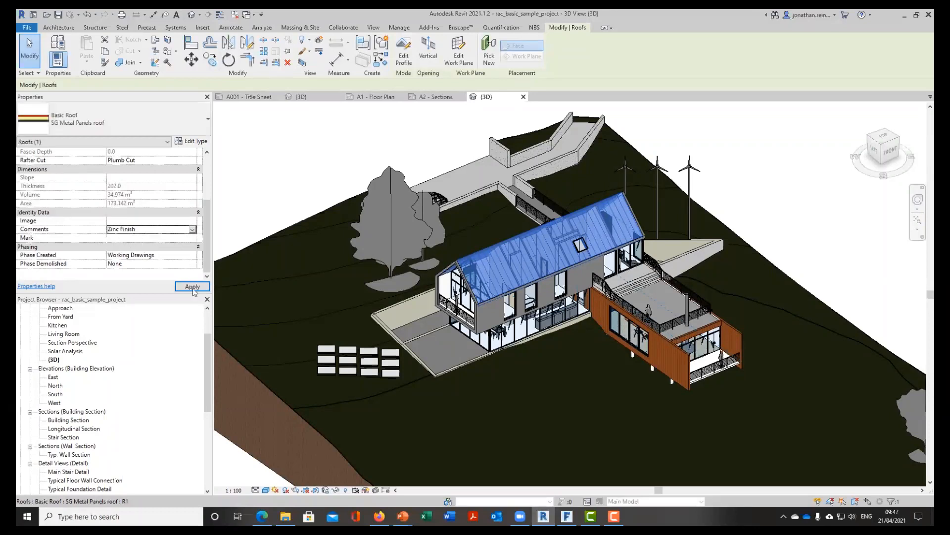
left_click(193, 288)
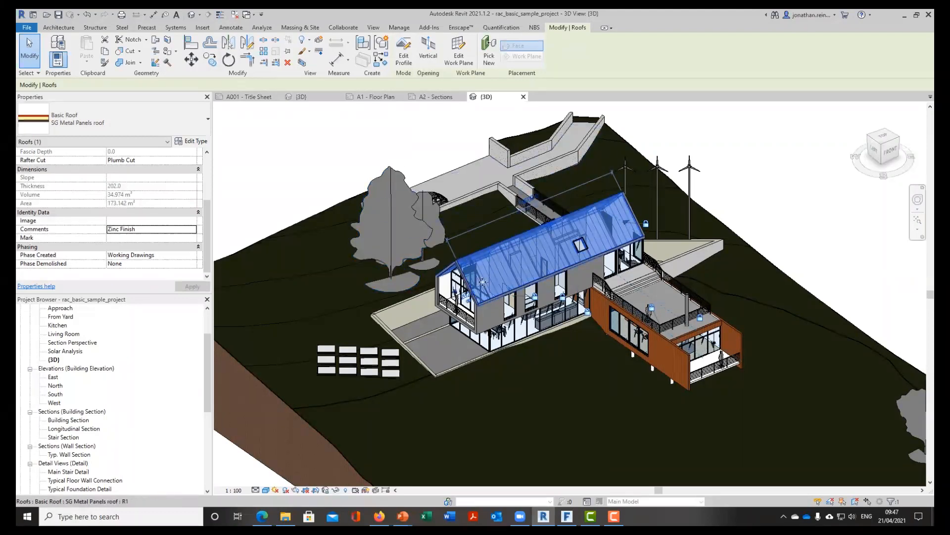
View the house from another angle and open the Level 1 floor plan
middle_click_drag(538, 229, 582, 205, "shift")
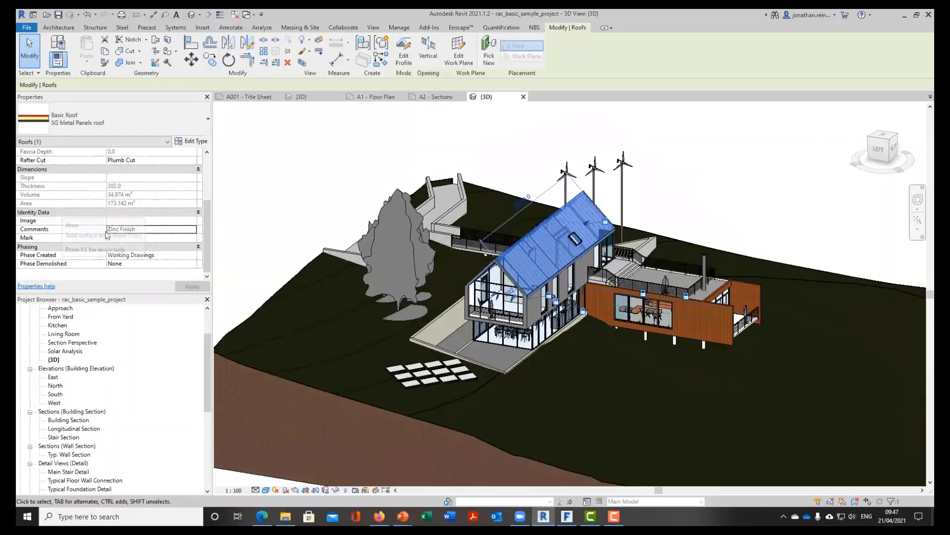
left_click(208, 361)
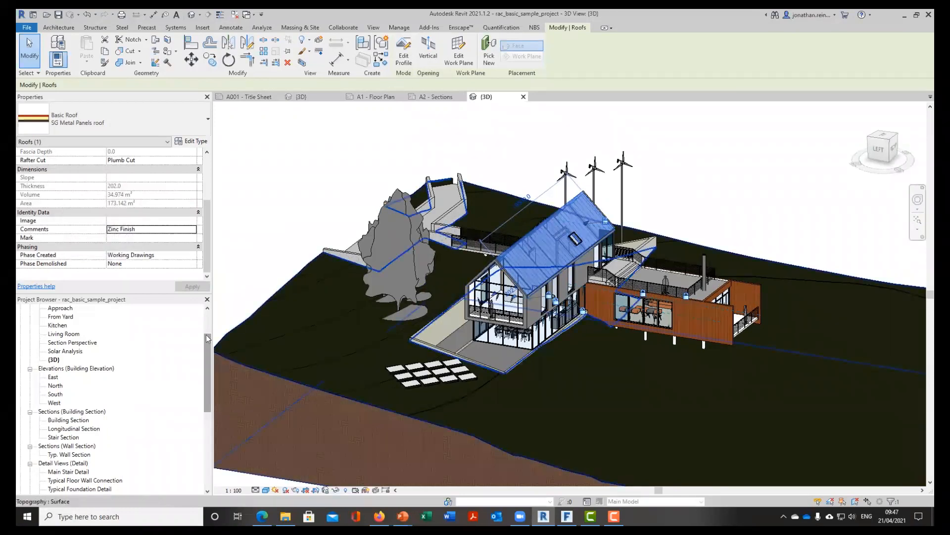
left_click(522, 244)
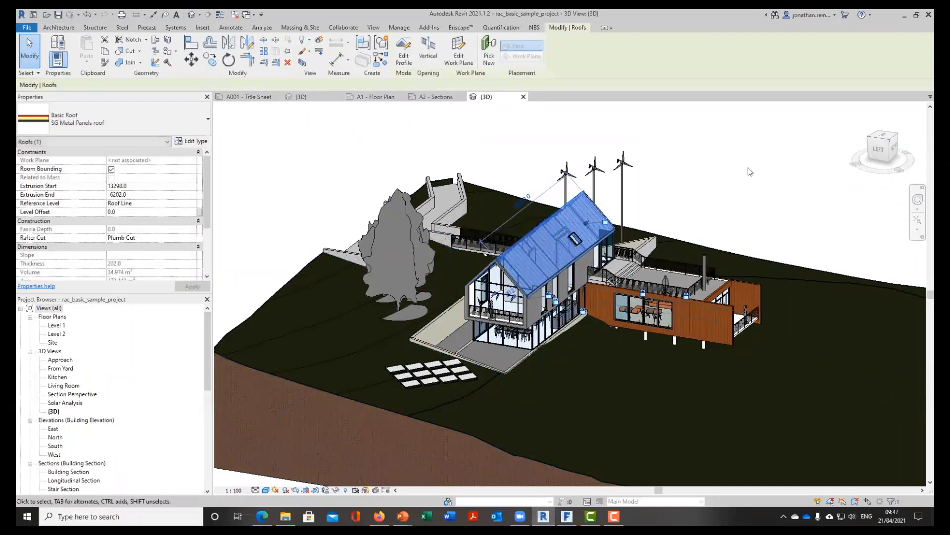
middle_click_drag(738, 186, 731, 186, "shift")
left_click(56, 325)
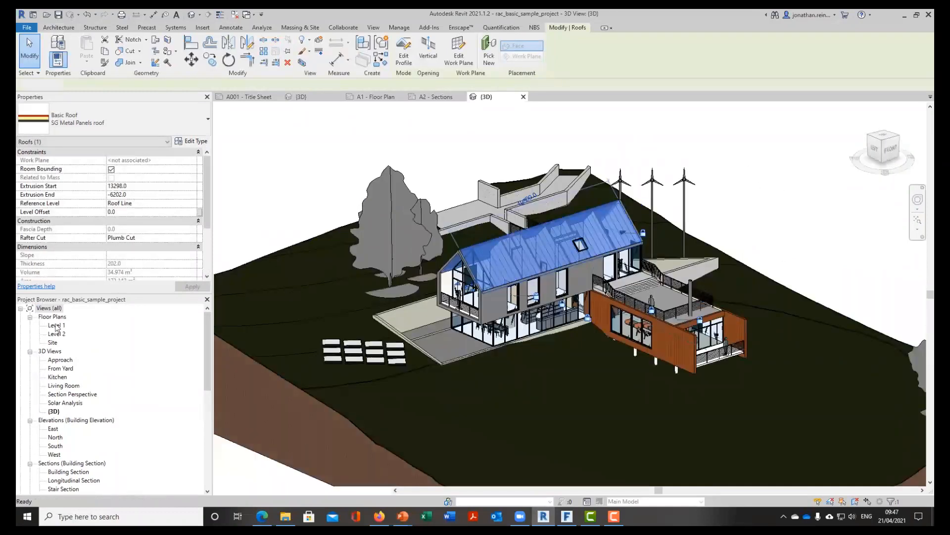
double_click(56, 325)
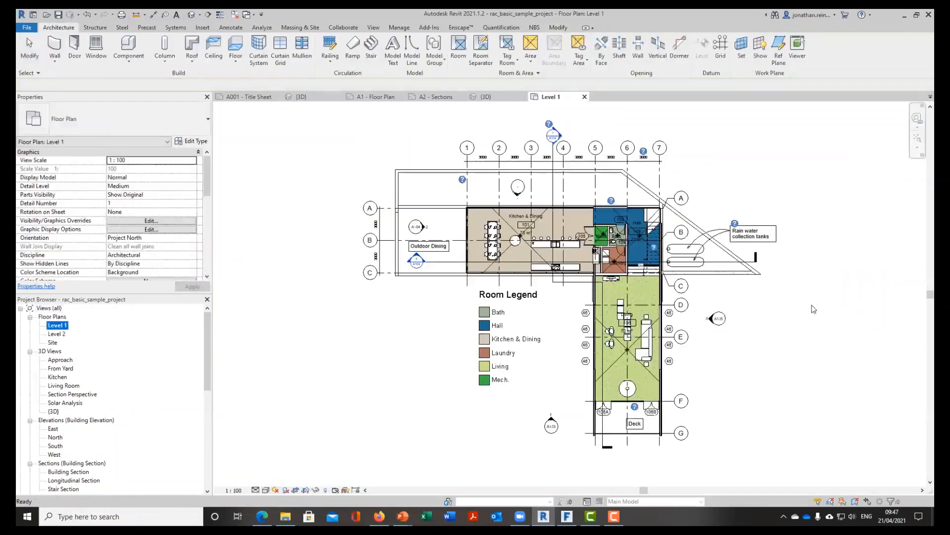
Select the lower dining table in the Kitchen & Dining plan, delete it in the 3D view and check the Level 1 plan
left_click(660, 322)
middle_click_drag(782, 335, 734, 322)
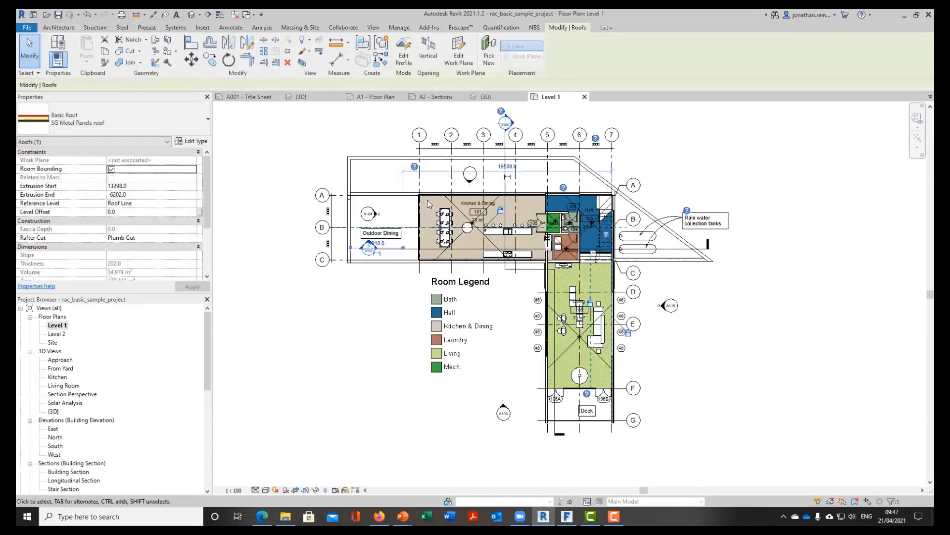
scroll(429, 204, "up", 4)
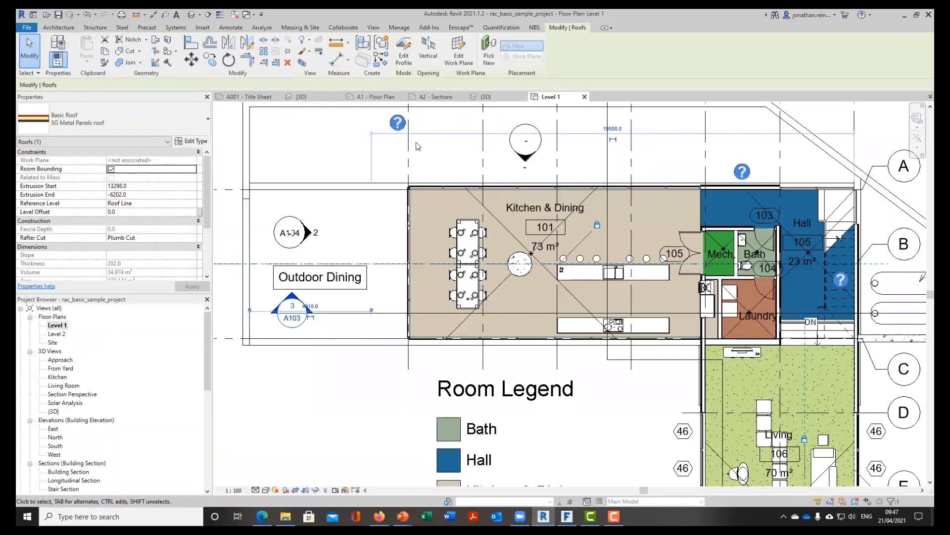
left_click(467, 297)
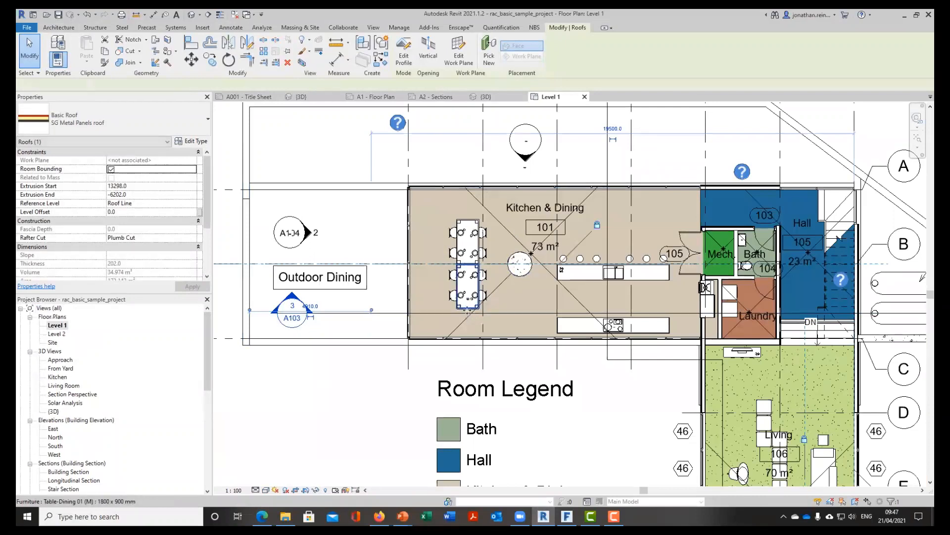
left_click(482, 97)
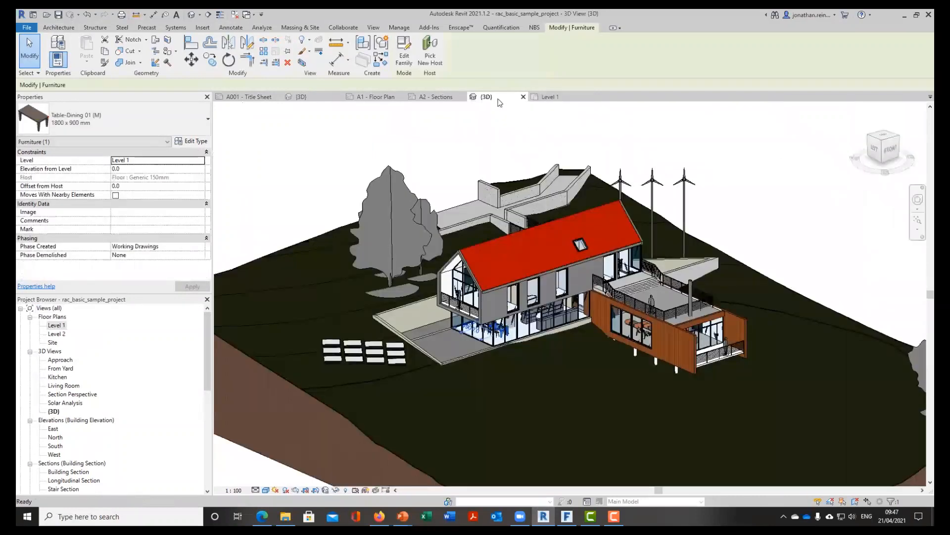
scroll(495, 333, "up", 10)
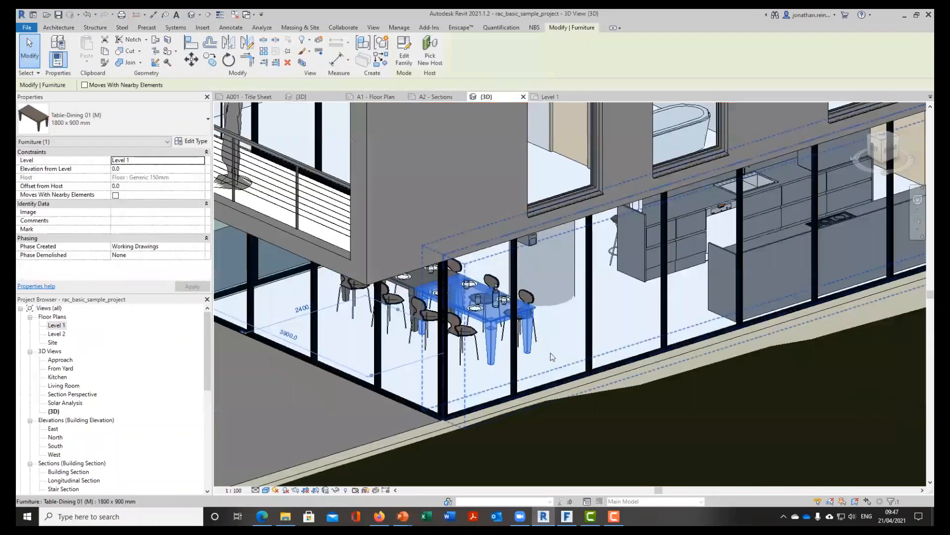
key("Escape")
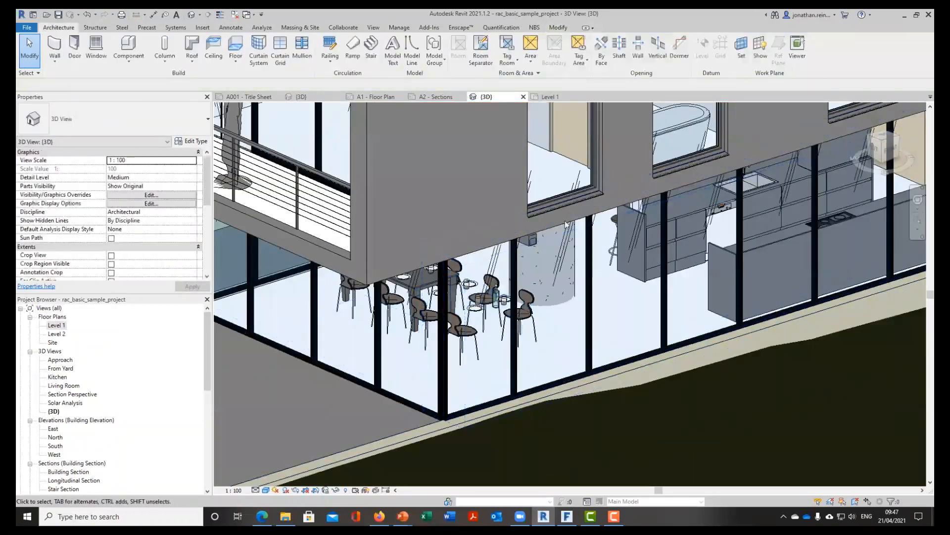
left_click(552, 97)
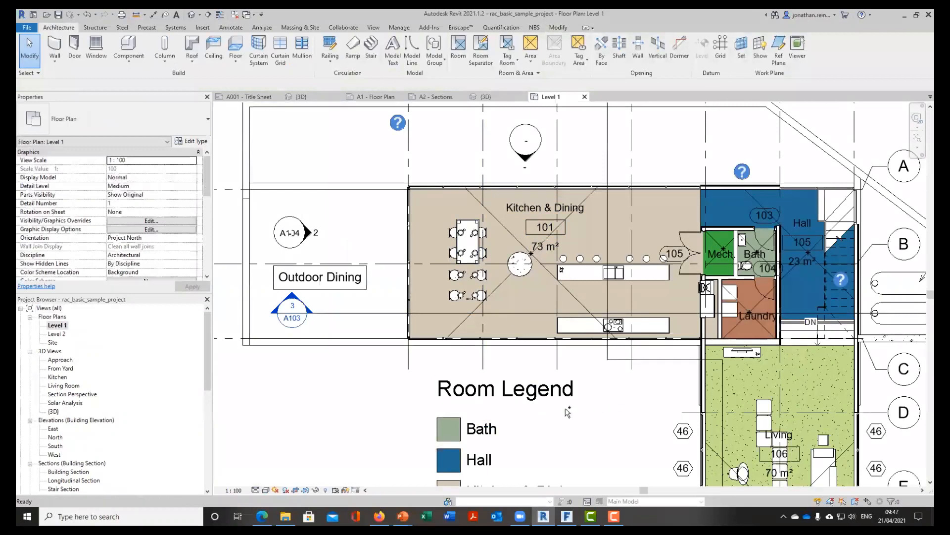
Undo the dining table deletion and return to the 3D view to look over the whole house
left_click(486, 97)
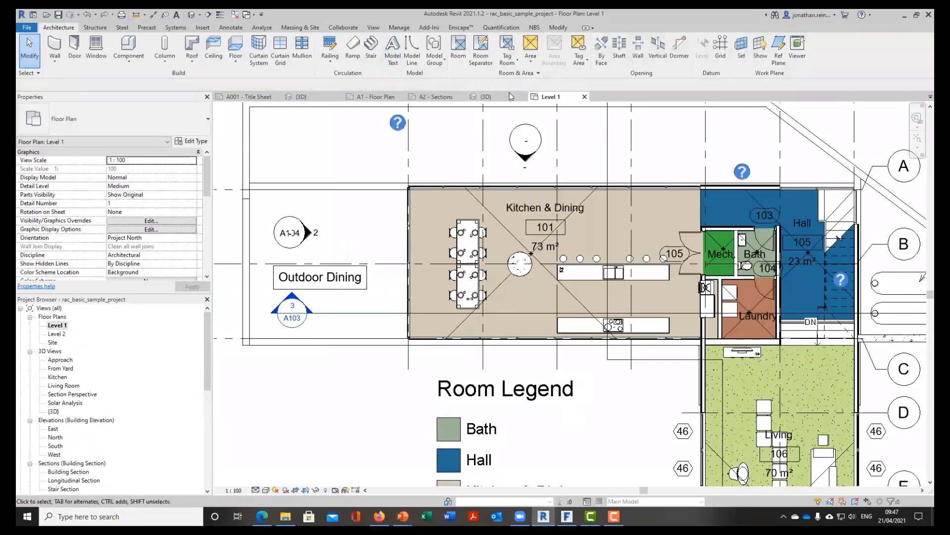
scroll(560, 276, "down", 5)
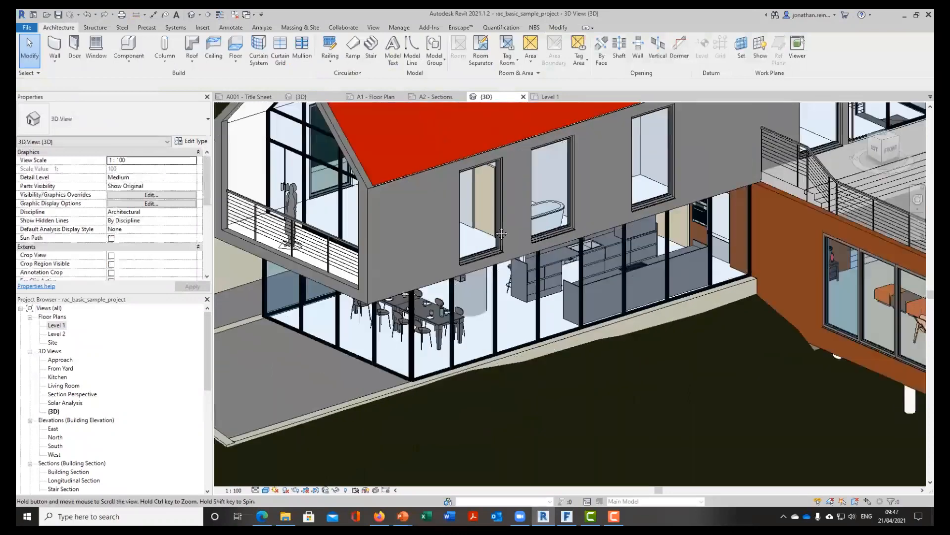
middle_click_drag(613, 289, 413, 276)
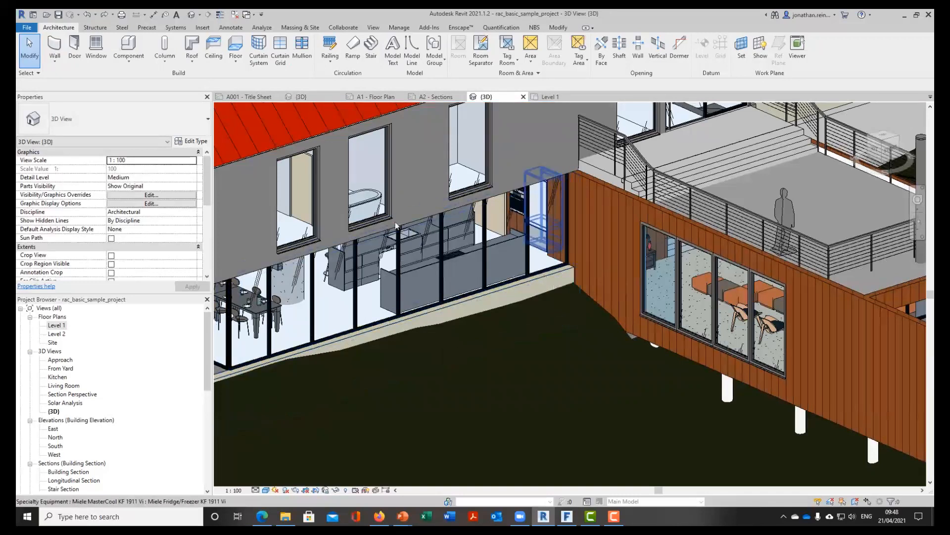
scroll(448, 270, "down", 3)
scroll(448, 271, "down", 2)
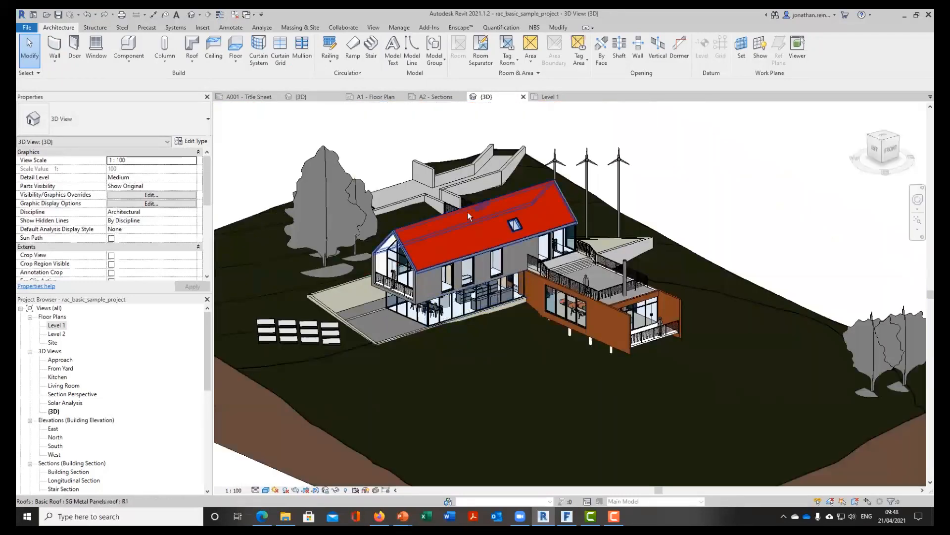
middle_click_drag(470, 216, 504, 299, "shift")
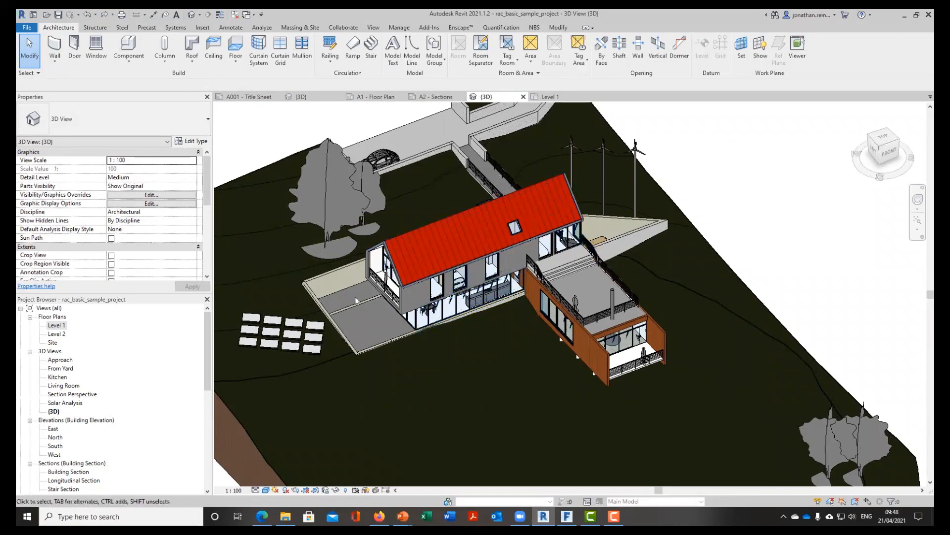
middle_click_drag(473, 335, 545, 346, "shift")
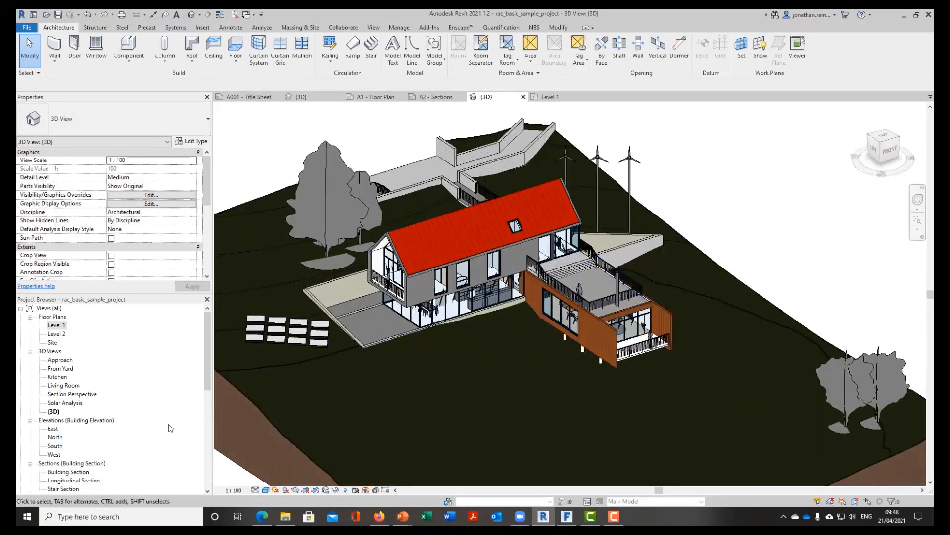
Look through the sample project's list of views, schedules and sheets, and switch to the technical school's A2 - Sections sheet
scroll(171, 427, "down", 2)
scroll(95, 422, "down", 4)
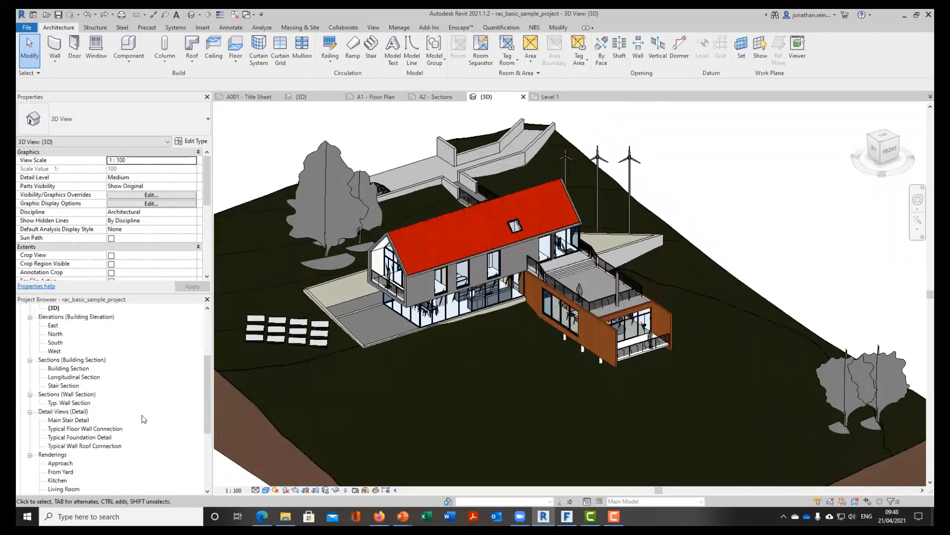
scroll(98, 424, "down", 2)
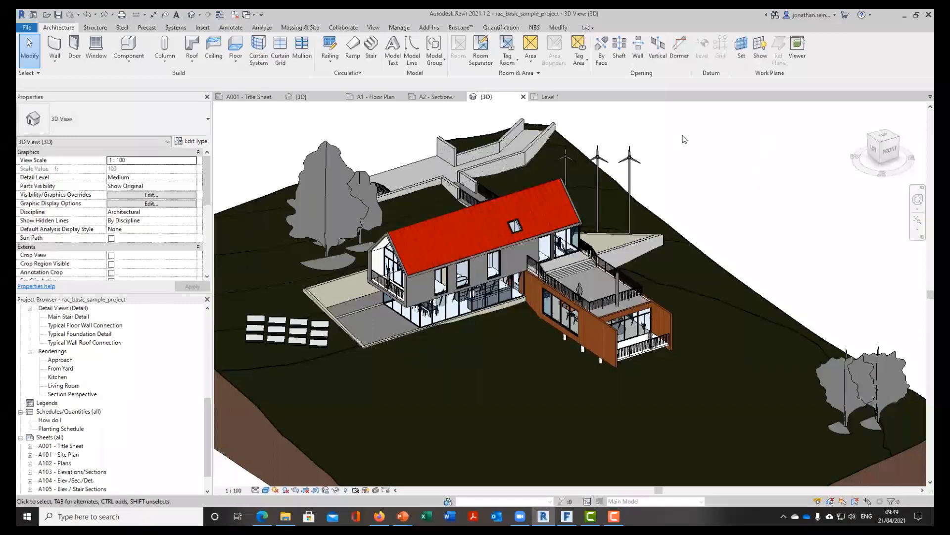
left_click(442, 97)
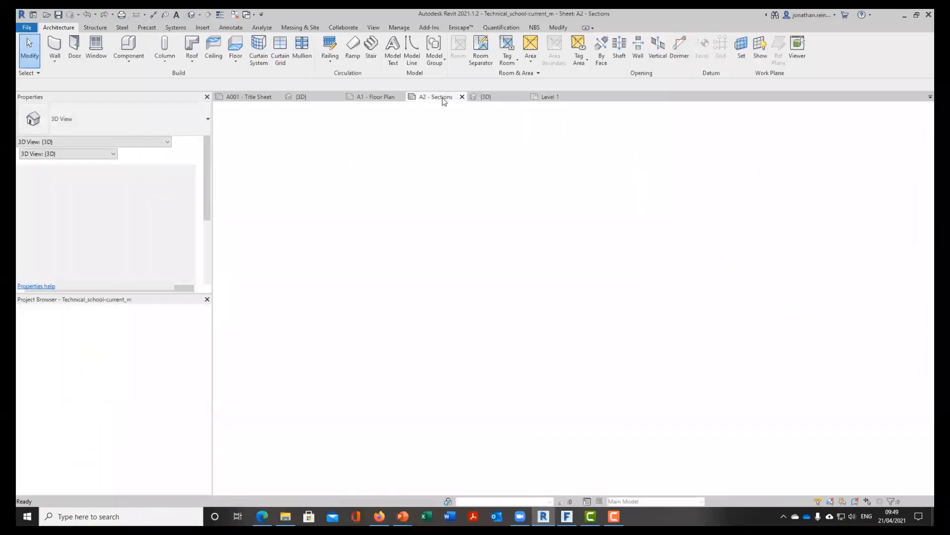
left_click(480, 235)
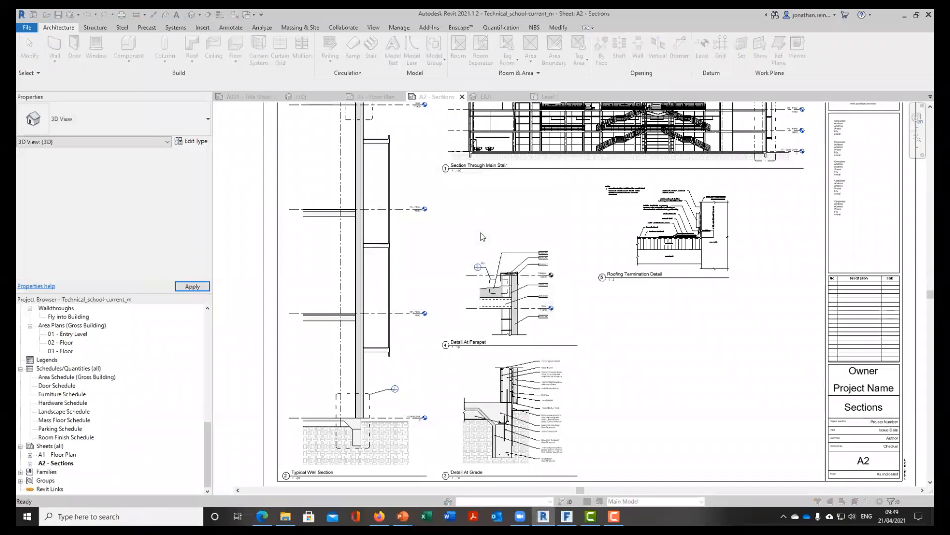
left_click(678, 464)
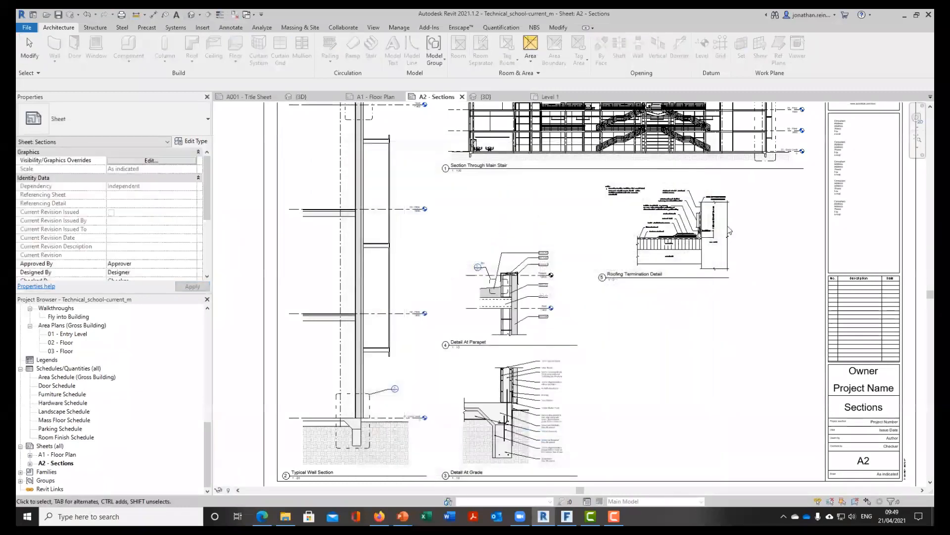
Activate the Detail At Grade view on the sheet and select its damproofing text note
scroll(498, 308, "up", 5)
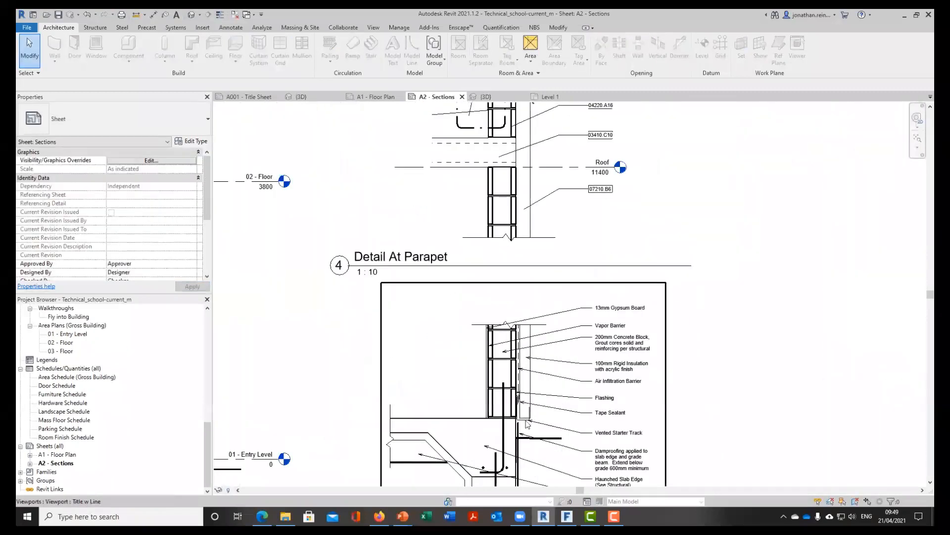
scroll(555, 330, "up", 1)
double_click(629, 328)
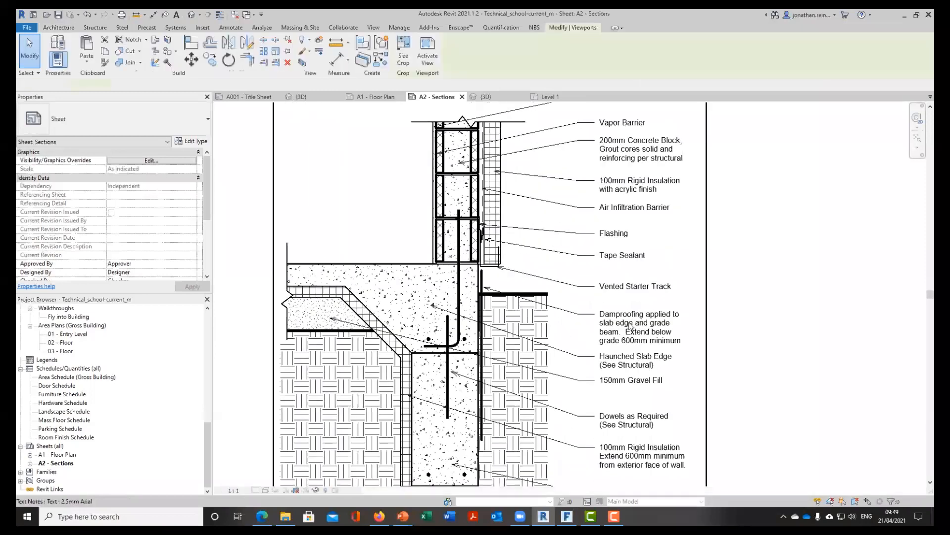
left_click(629, 327)
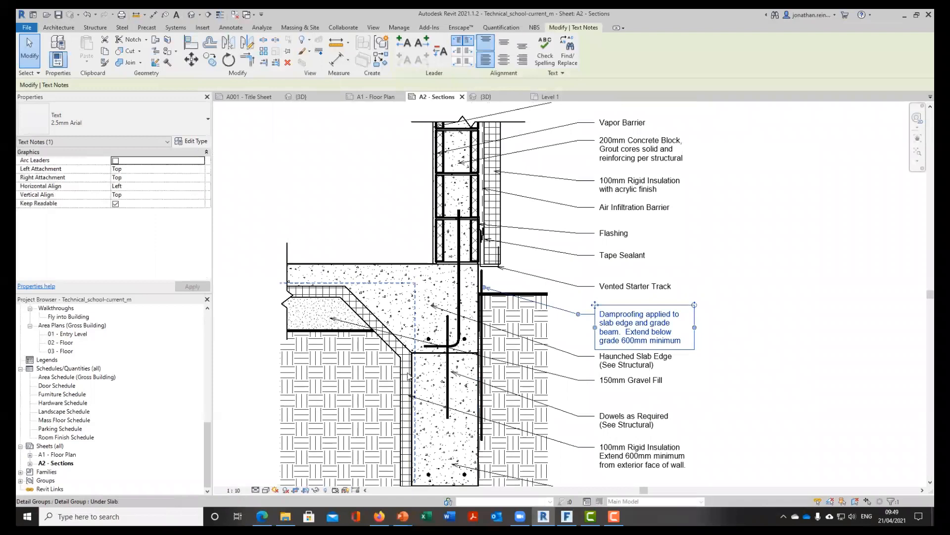
scroll(402, 374, "down", 3)
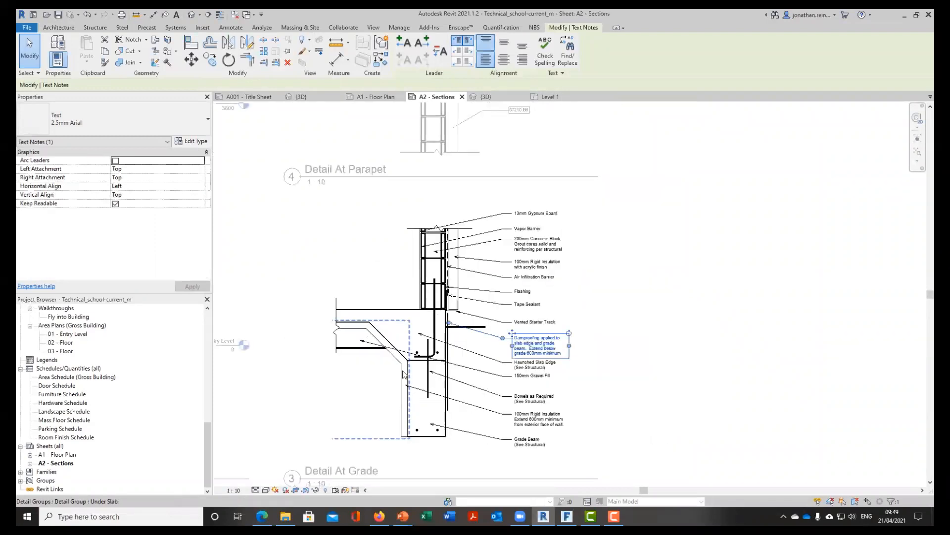
Leave the Detail At Grade view and activate Detail At Parapet to examine its wall layers and keynotes
double_click(727, 241)
middle_click_drag(733, 243, 733, 328)
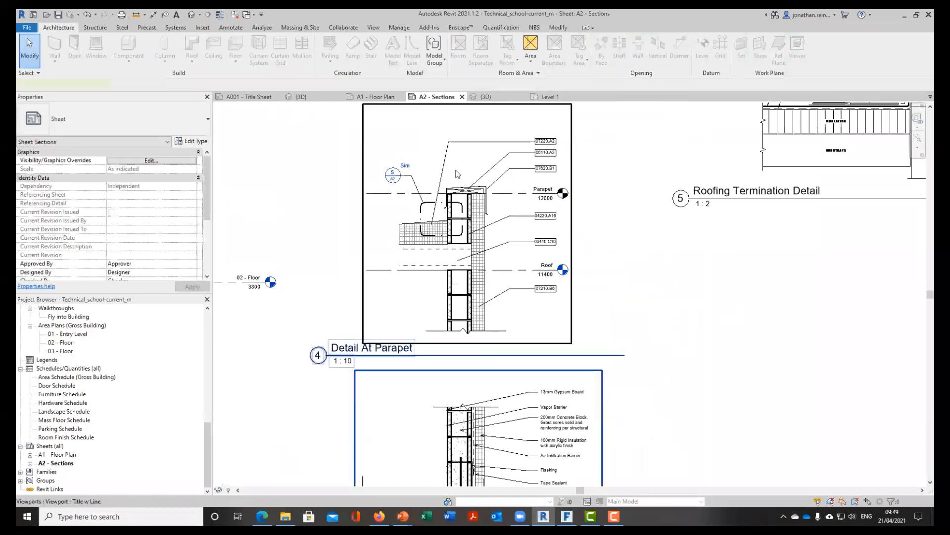
double_click(458, 173)
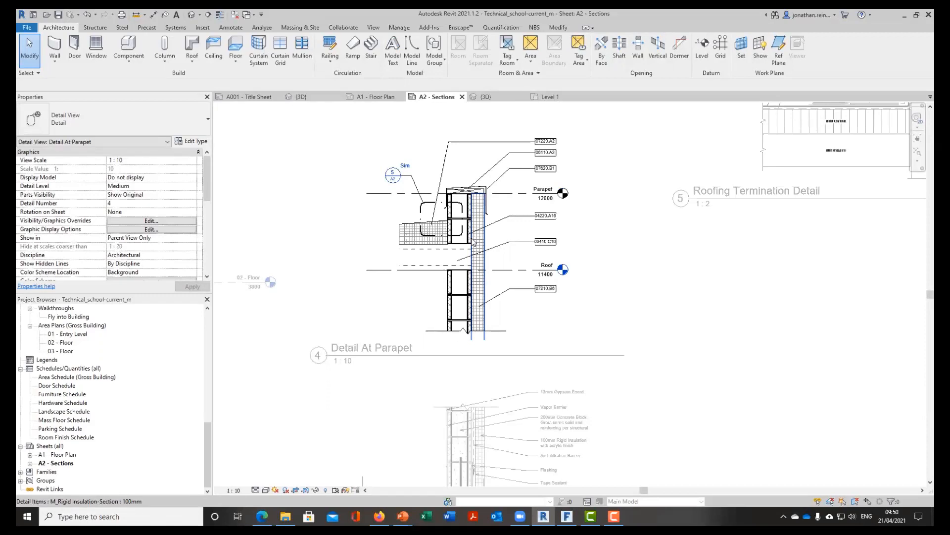
scroll(443, 170, "up", 2)
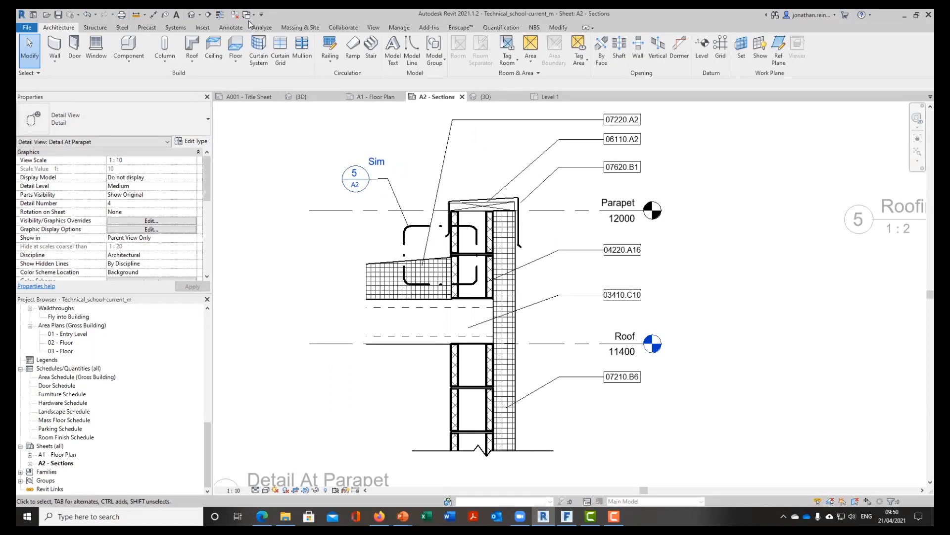
Open the technical school's 3D view and look over the building from several angles
left_click(490, 97)
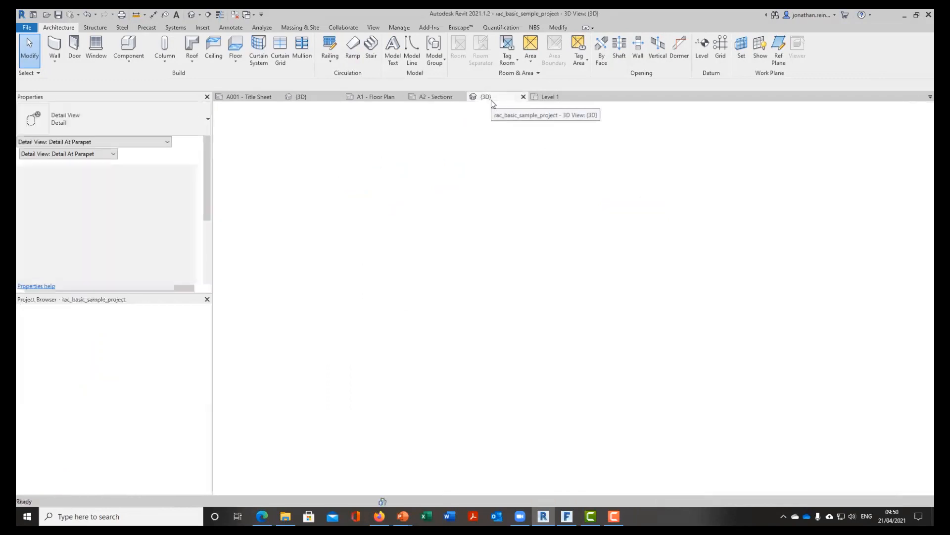
left_click(312, 98)
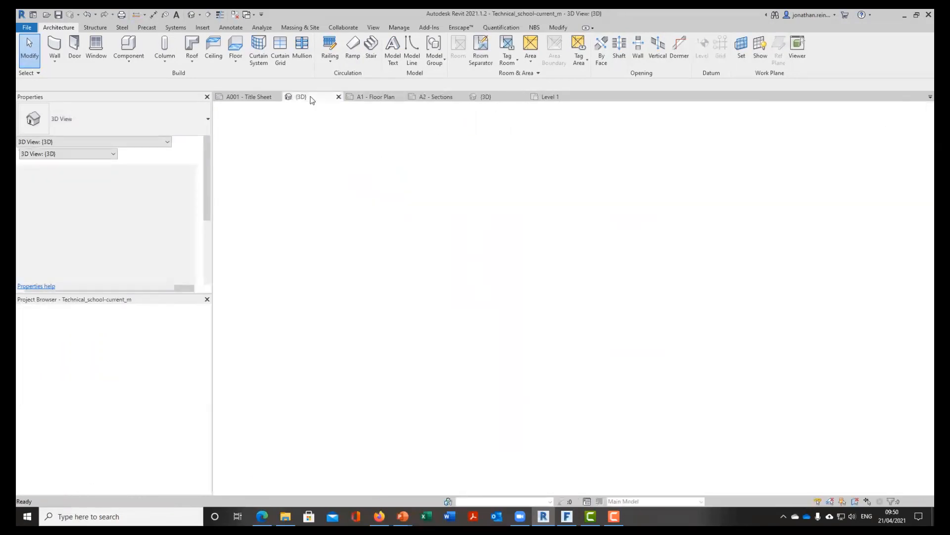
middle_click_drag(773, 253, 678, 305, "shift")
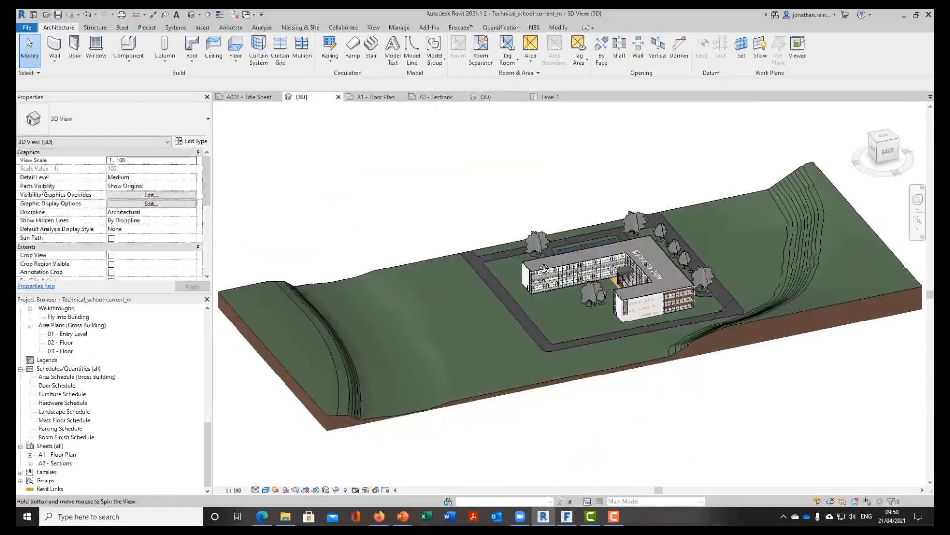
scroll(678, 307, "up", 6)
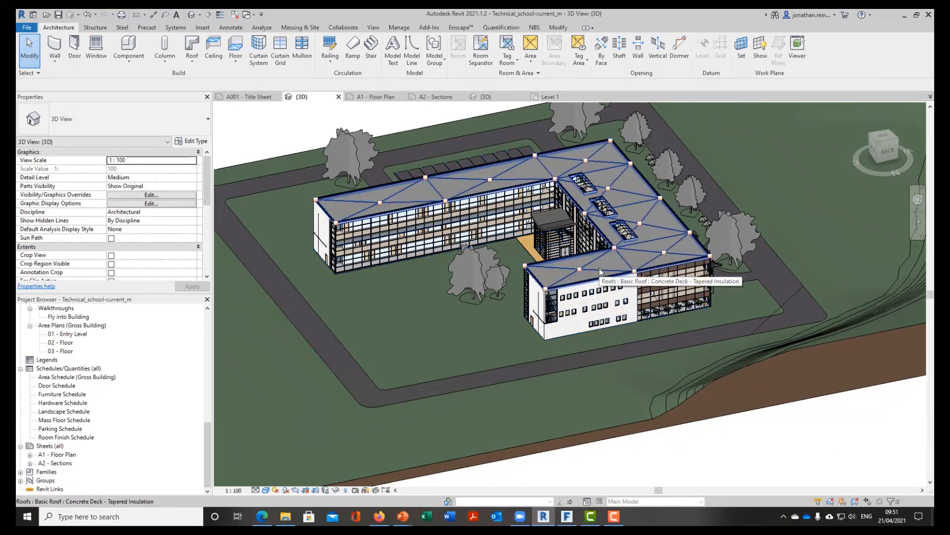
middle_click_drag(448, 343, 702, 224, "shift")
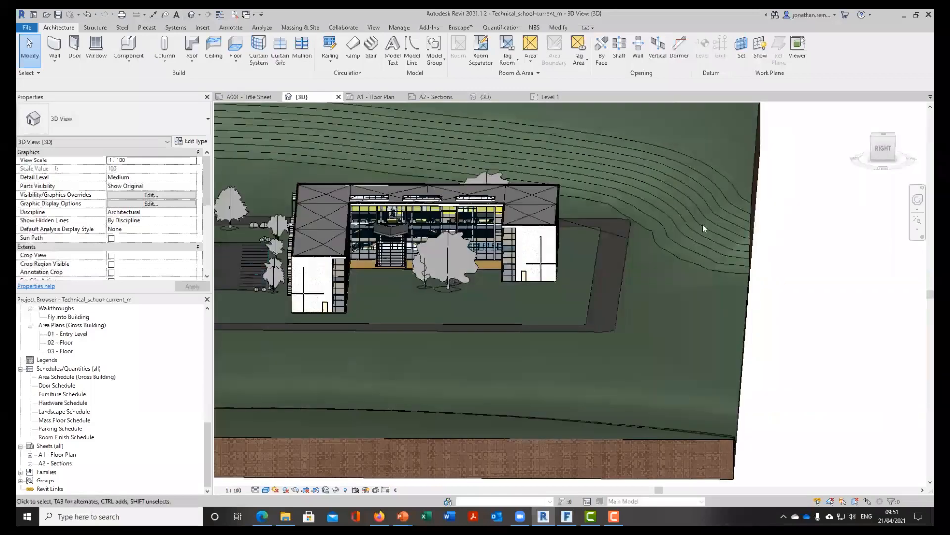
Select the site topography and the small deciduous tree by the facade to inspect their properties, and view the courtyard side
left_click(697, 348)
middle_click_drag(460, 363, 426, 322, "shift")
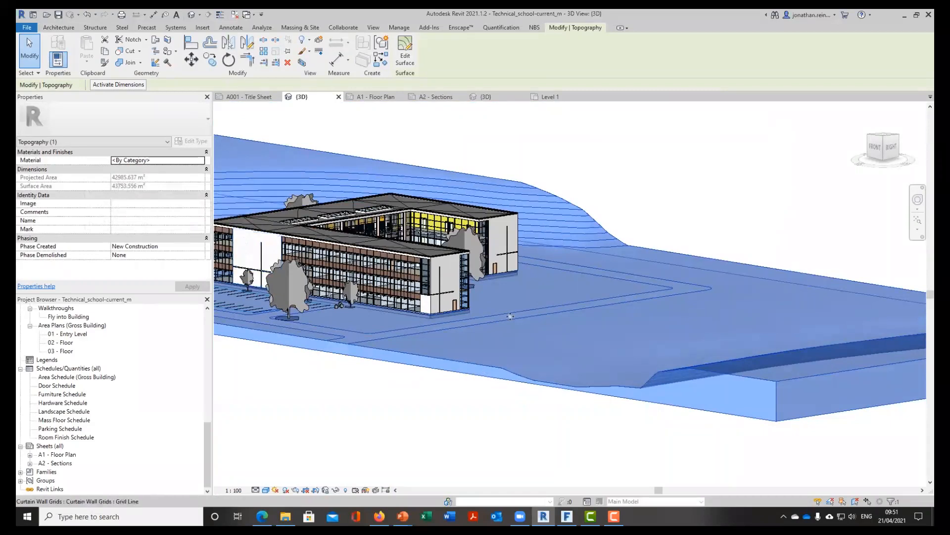
scroll(510, 316, "down", 4)
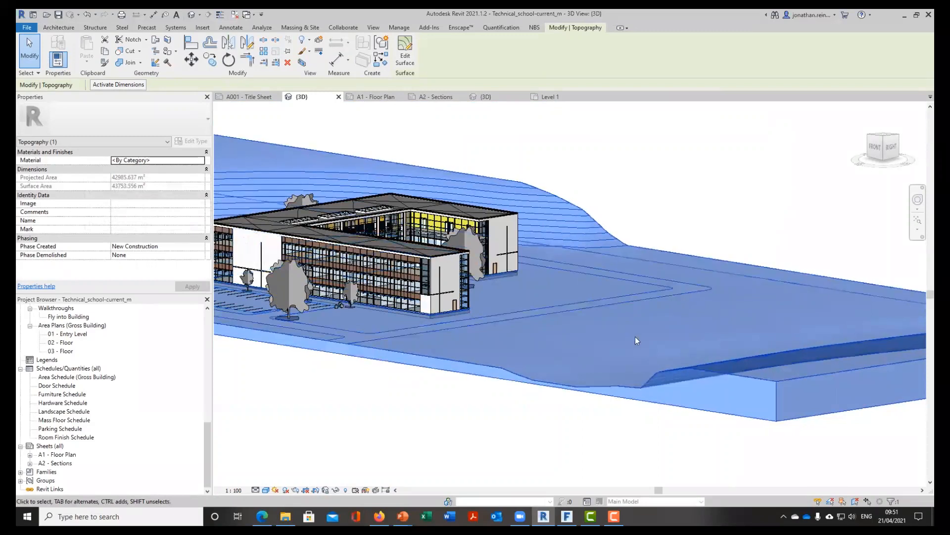
left_click(484, 296)
scroll(483, 295, "up", 5)
left_click(295, 322)
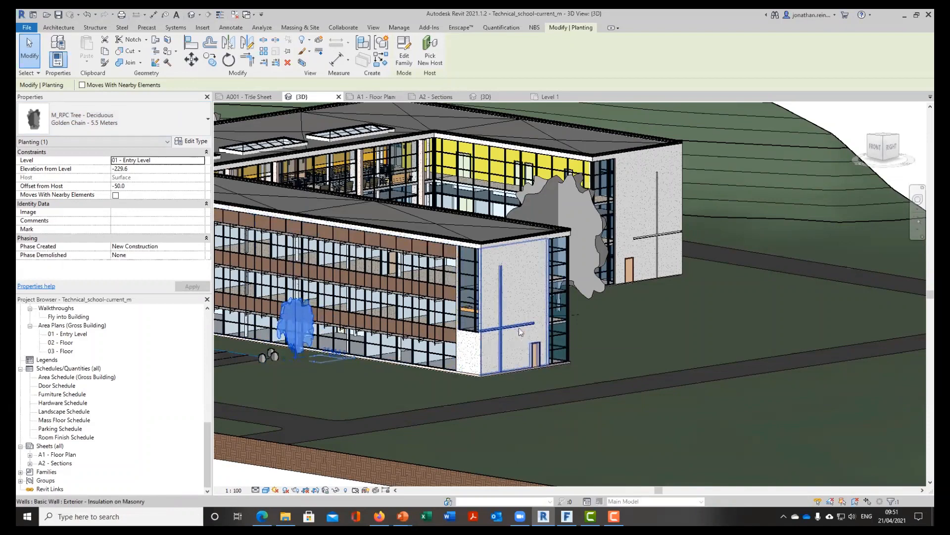
middle_click_drag(515, 334, 577, 329, "shift")
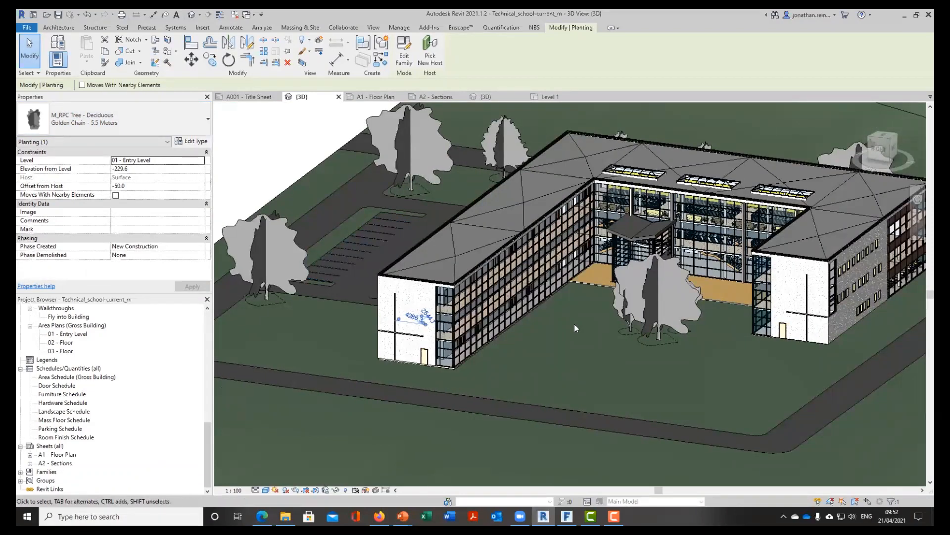
Create a new project from the Architectural Template
left_click(549, 97)
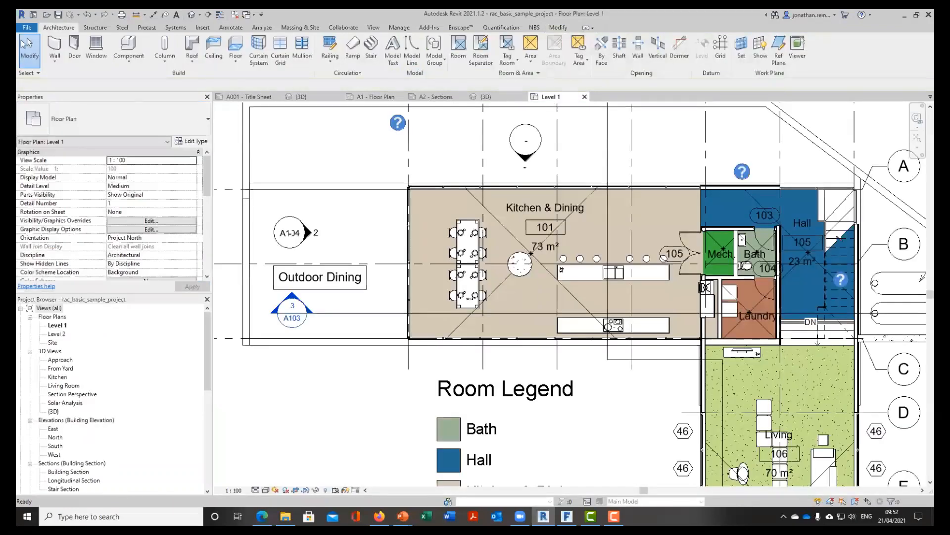
left_click(27, 30)
mouse_move(46, 63)
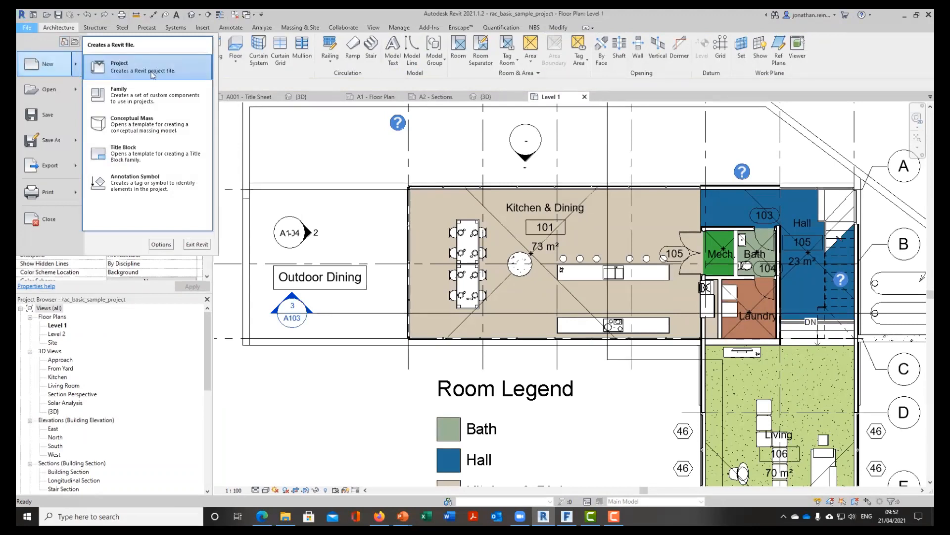
left_click(150, 72)
left_click(489, 242)
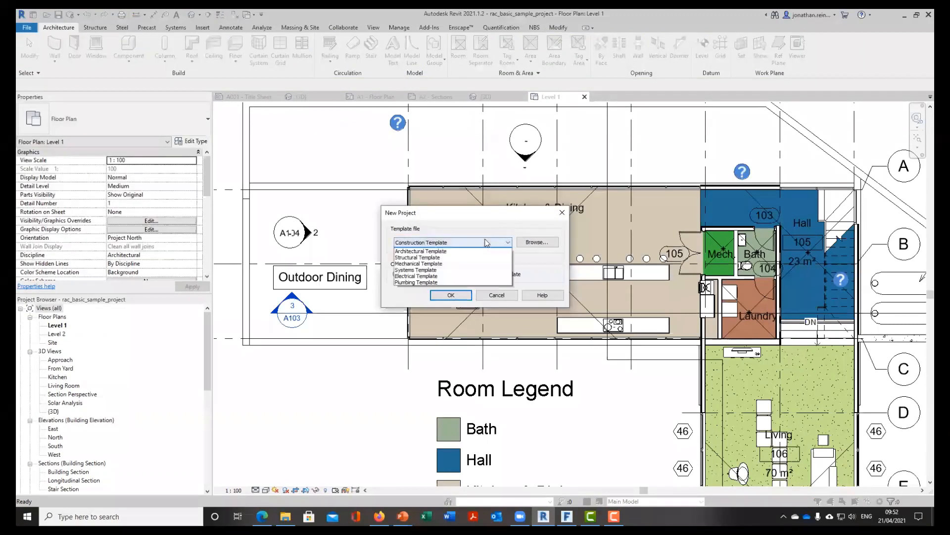
left_click(480, 264)
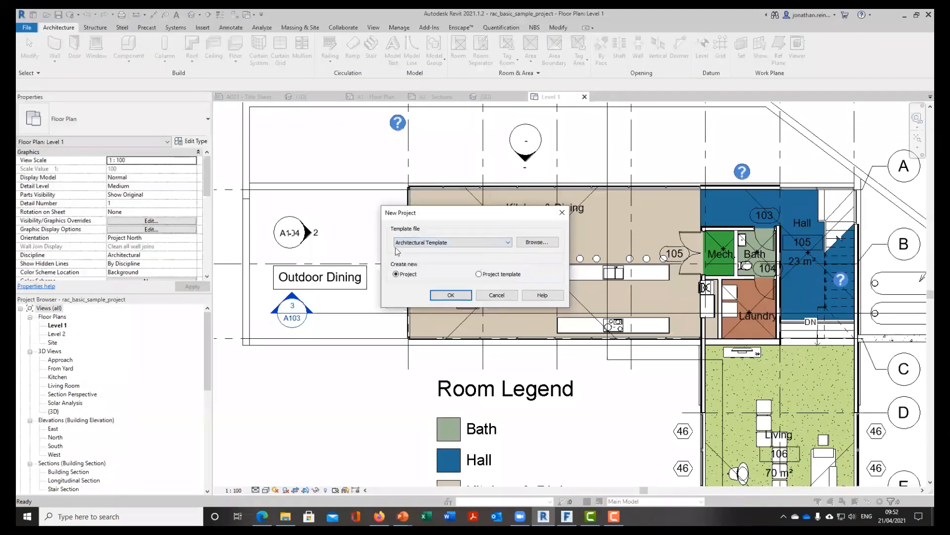
left_click(456, 298)
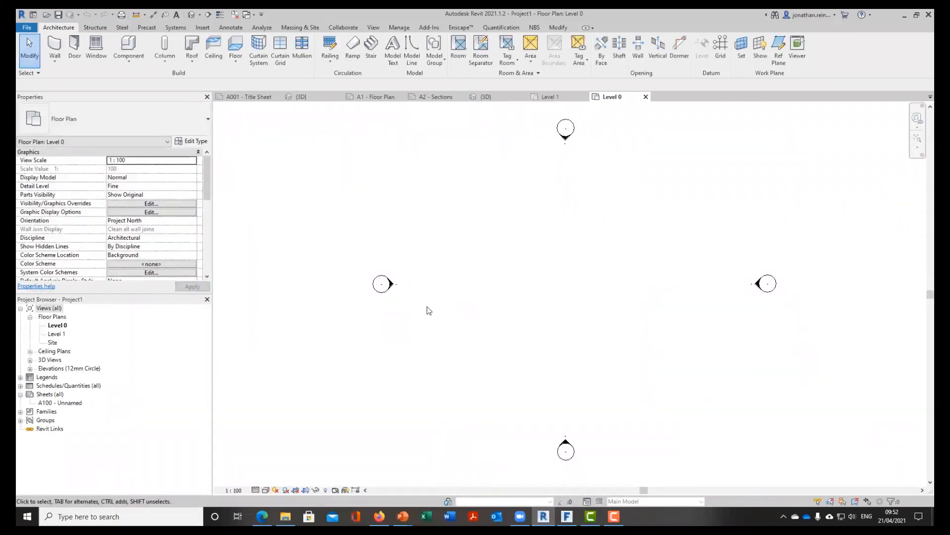
Open sheet A100 - Unnamed, inspect its title block and open the title block family for editing
double_click(65, 404)
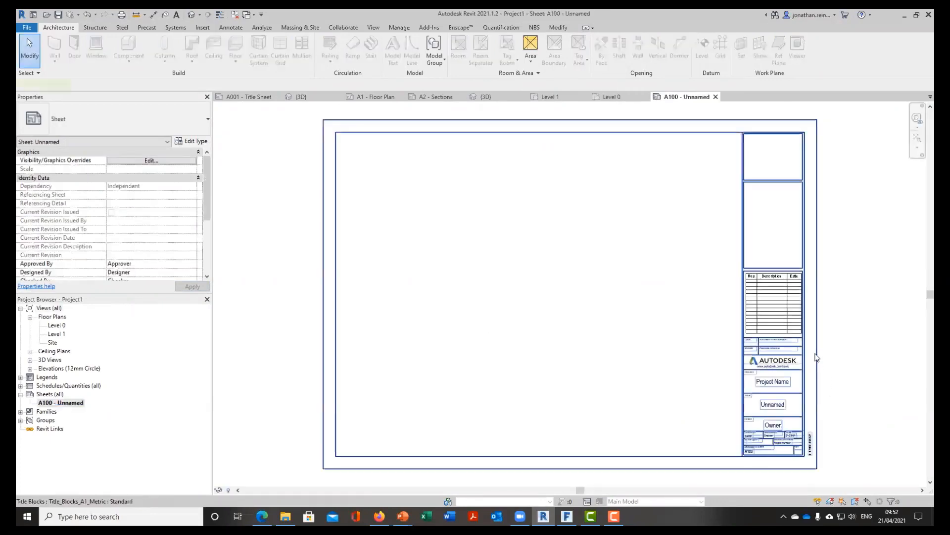
left_click(816, 356)
scroll(655, 352, "down", 1)
scroll(654, 352, "up", 4)
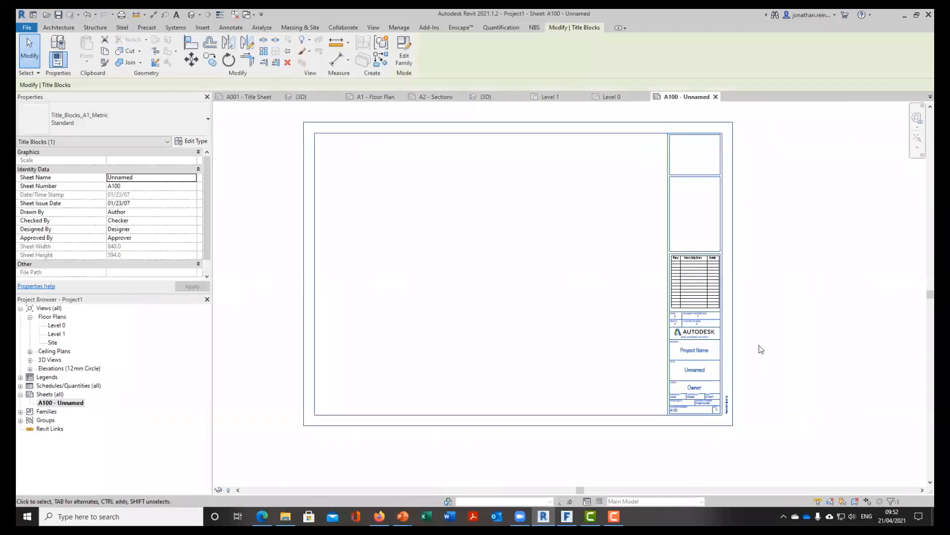
scroll(648, 322, "up", 2)
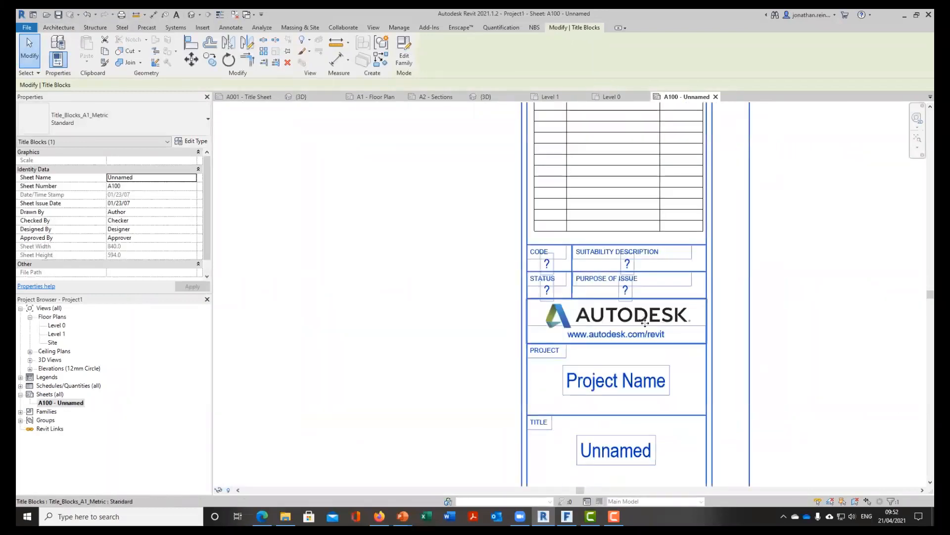
scroll(672, 306, "down", 3)
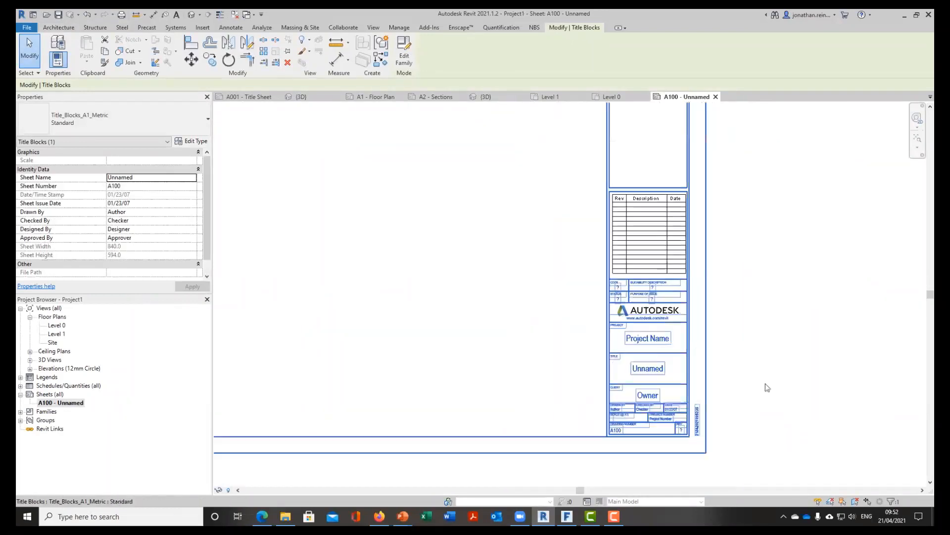
left_click(405, 56)
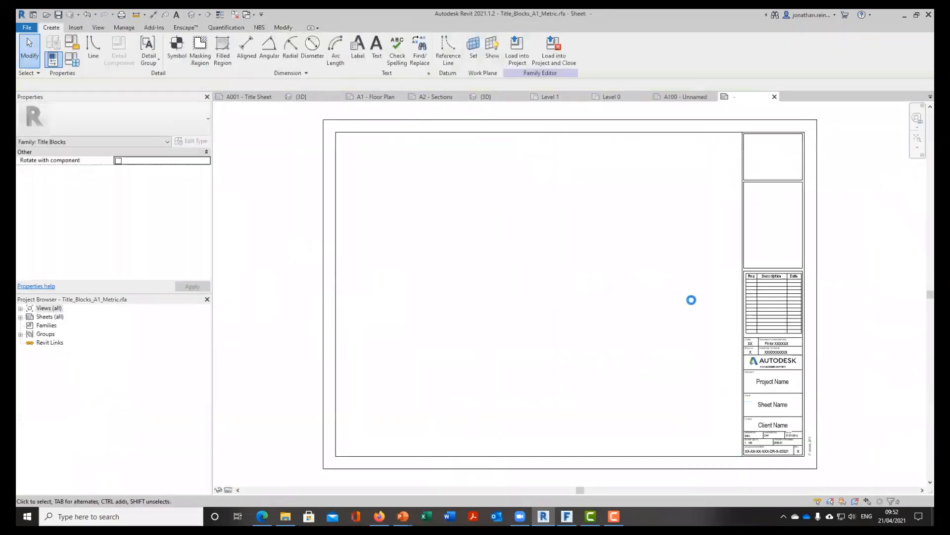
Delete the divider and border lines of the two empty boxes above the title block's revision table
scroll(692, 218, "up", 2)
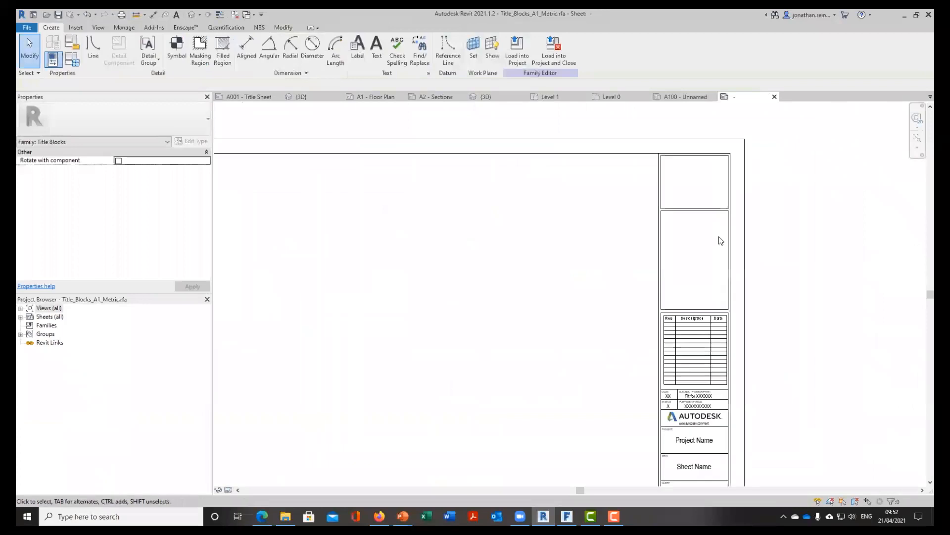
left_click_drag(691, 190, 683, 204)
scroll(673, 242, "up", 1)
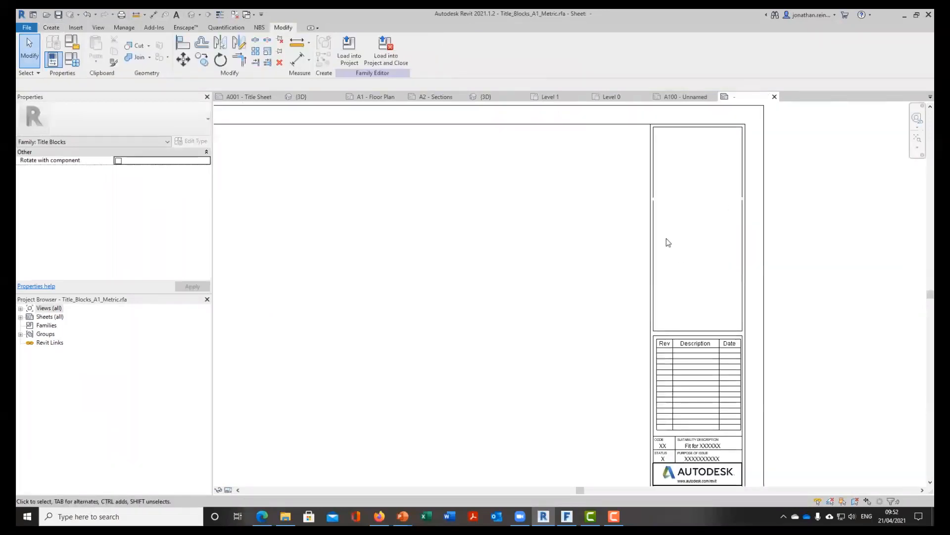
left_click_drag(683, 155, 600, 229)
key("Delete")
middle_click_drag(673, 286, 594, 196)
scroll(665, 226, "up", 1)
left_click(665, 226)
middle_click_drag(633, 261, 613, 383)
key("Delete")
left_click(645, 176)
key("Delete")
left_click_drag(527, 120, 655, 164)
key("Delete")
Delete the Autodesk logo and web address from the title block, leaving the box above the project name empty
scroll(618, 287, "down", 2)
middle_click_drag(678, 478, 659, 316)
scroll(574, 299, "up", 3)
left_click(575, 265)
key("Delete")
scroll(629, 289, "up", 2)
key("Delete")
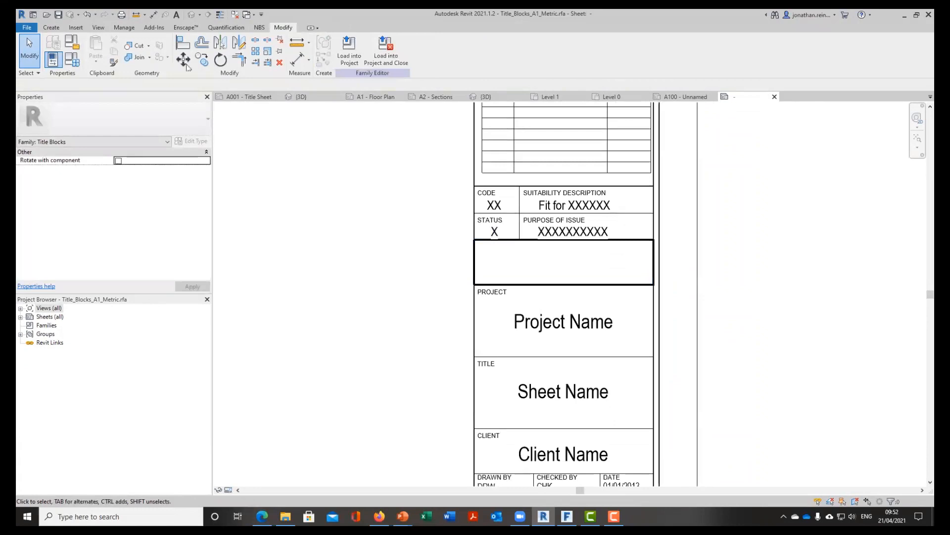
left_click(51, 27)
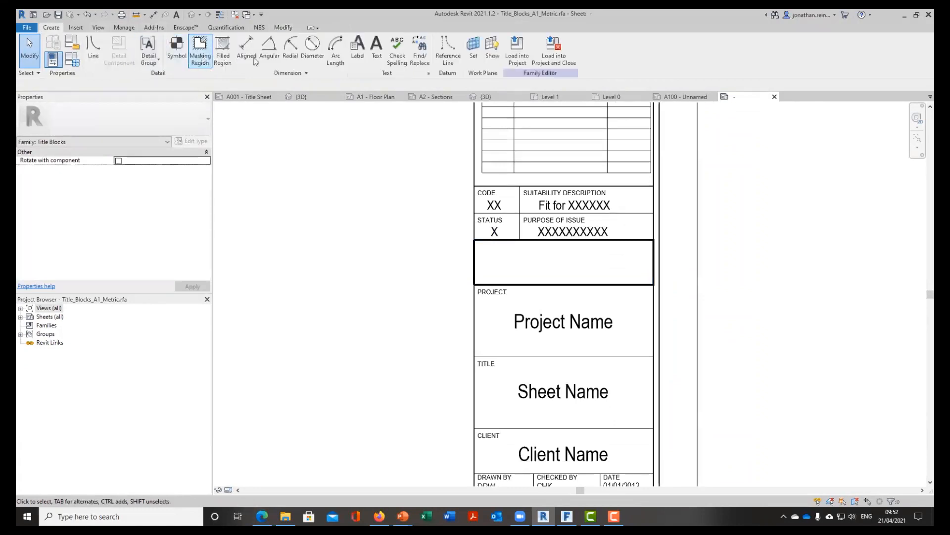
Add the text note "ABC ARCHITECTS" in the empty box above the project name in the title block
left_click(377, 47)
left_click_drag(484, 251, 623, 277)
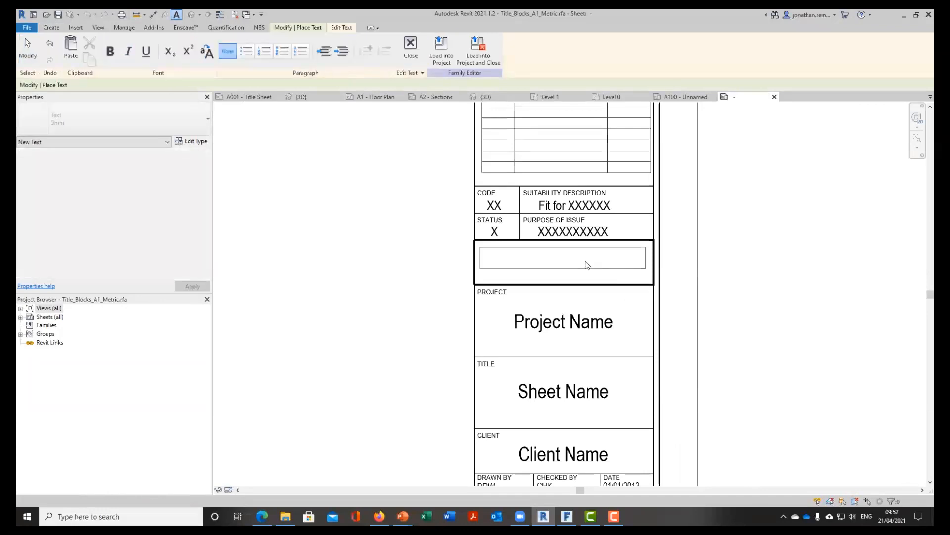
type("ABC ARCGITECT")
left_click_drag(542, 257, 549, 257)
type("H")
type("S")
left_click(21, 60)
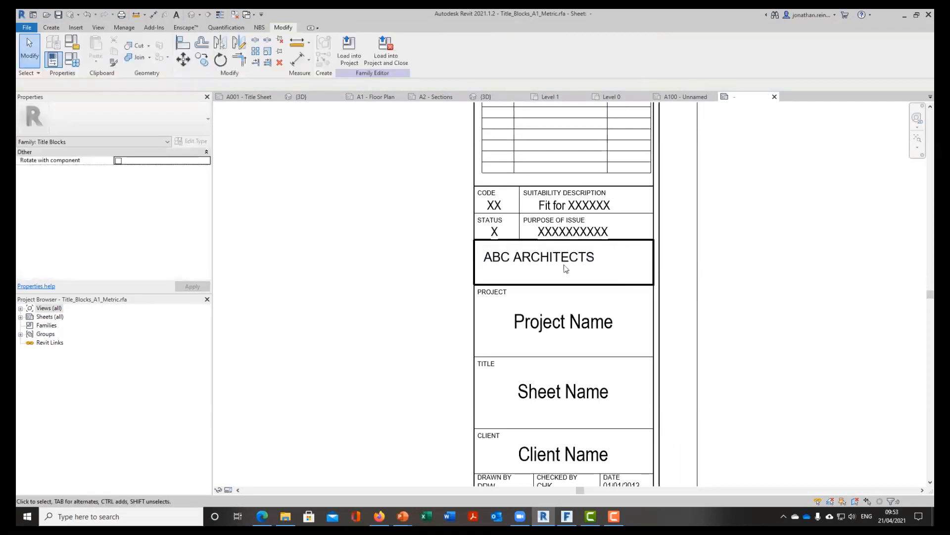
Move the "ABC ARCHITECTS" text so it sits centred within its box
left_click(562, 265)
left_click_drag(493, 254, 512, 258)
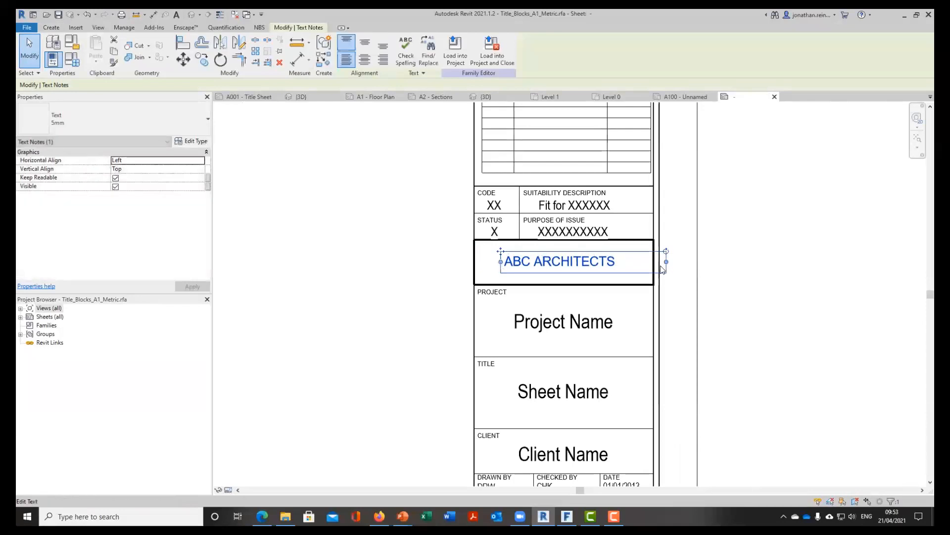
key("Escape")
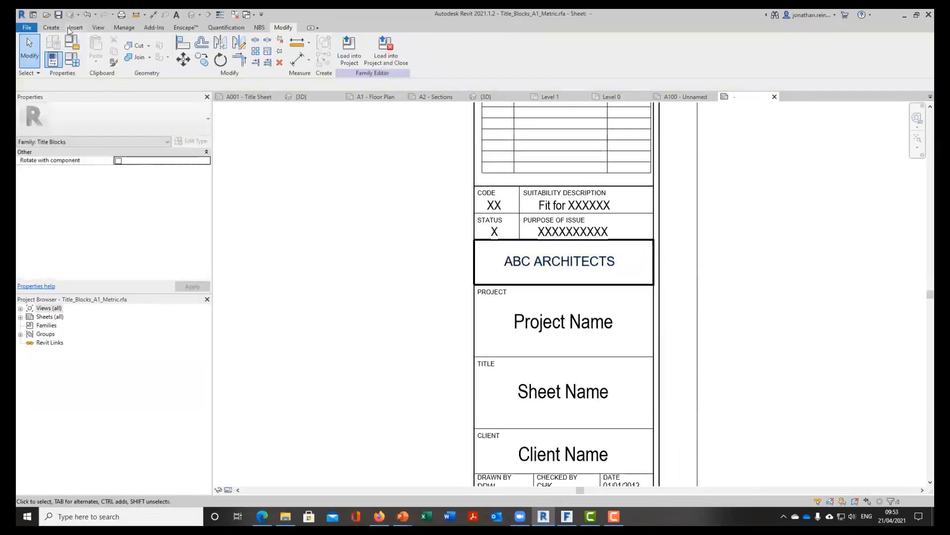
left_click(71, 29)
left_click(345, 52)
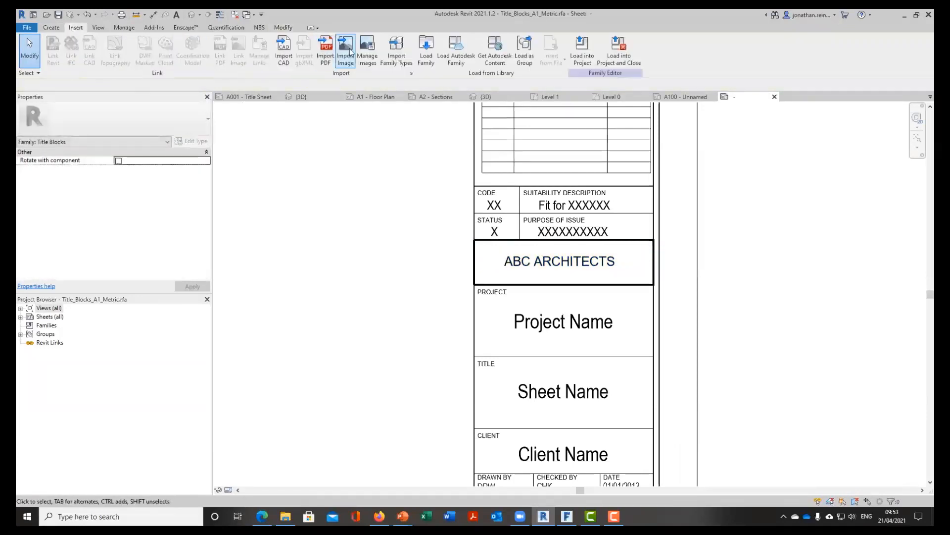
key("Escape")
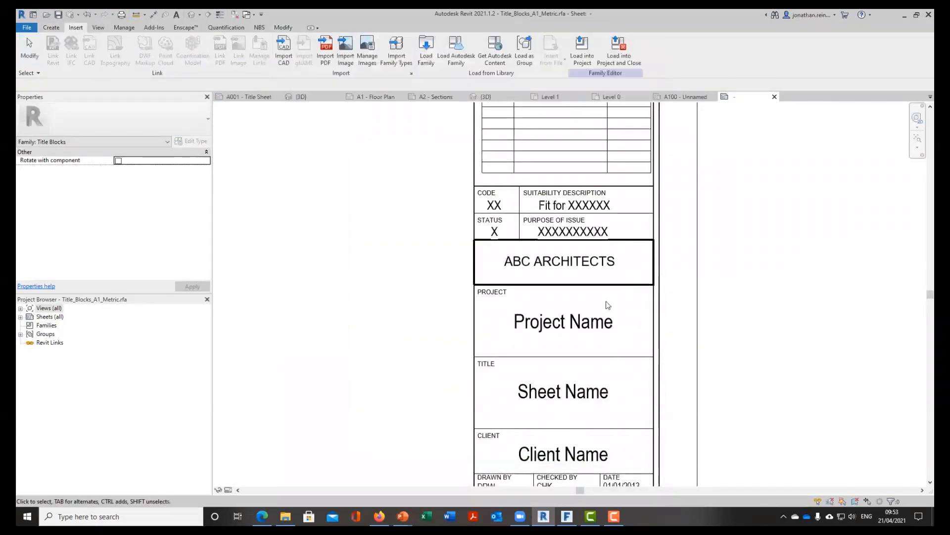
Delete the title block's vertical side lines and the horizontal line above the revision table
scroll(632, 415, "down", 2)
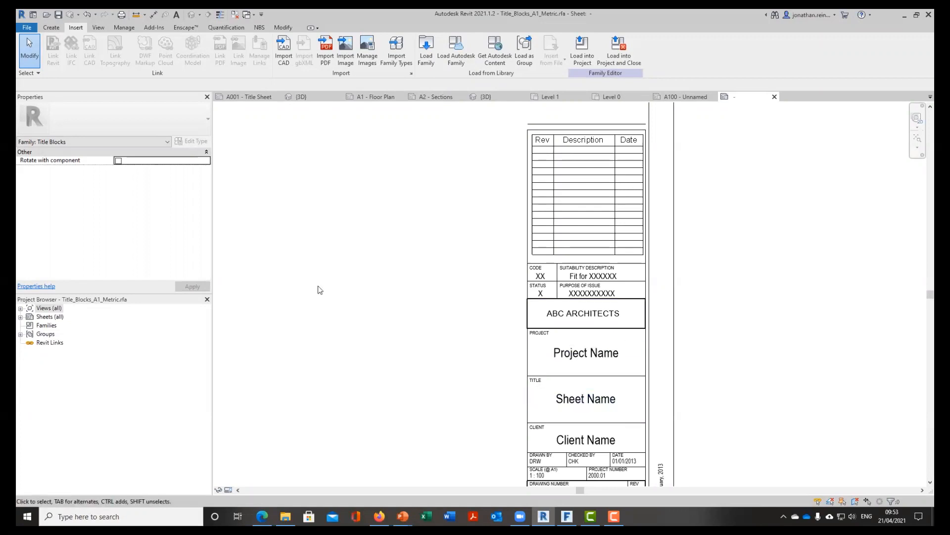
key("z")
key("f")
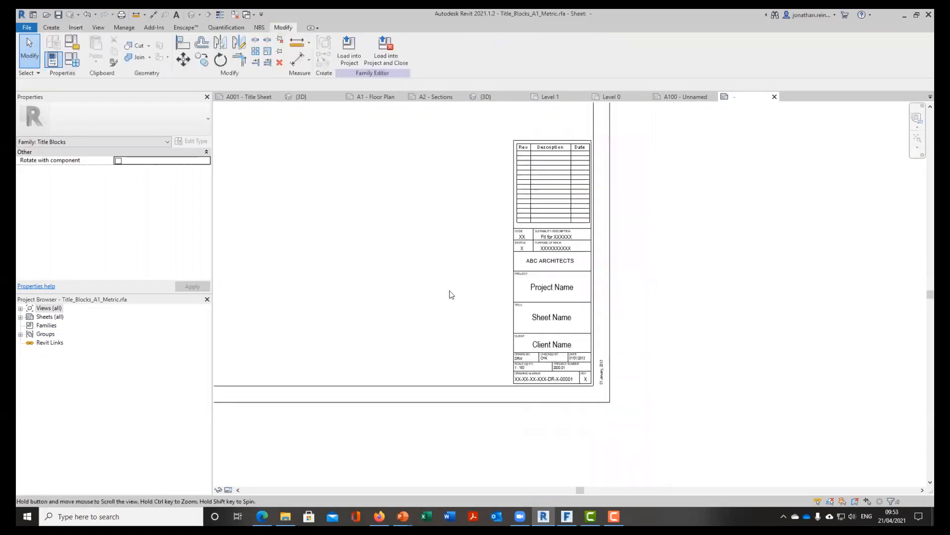
middle_click_drag(450, 293, 484, 350)
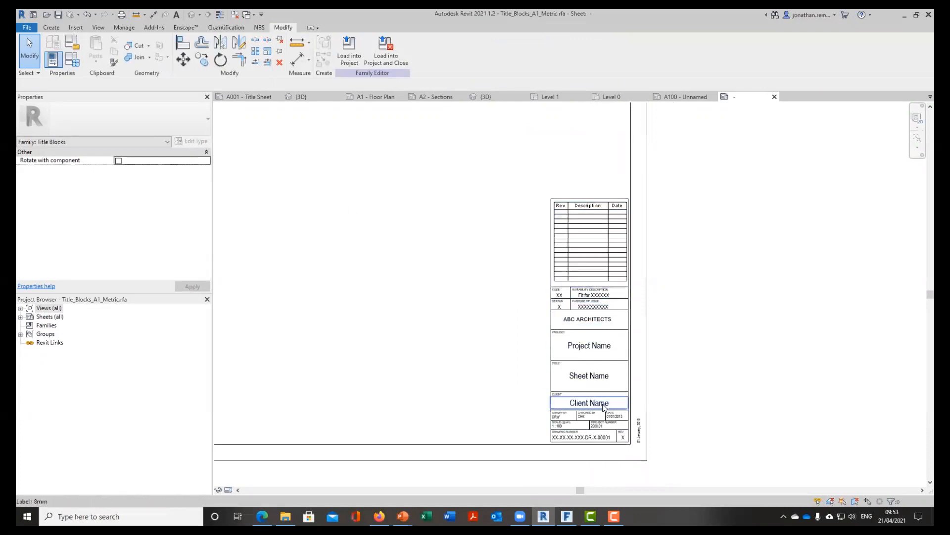
key("z")
key("f")
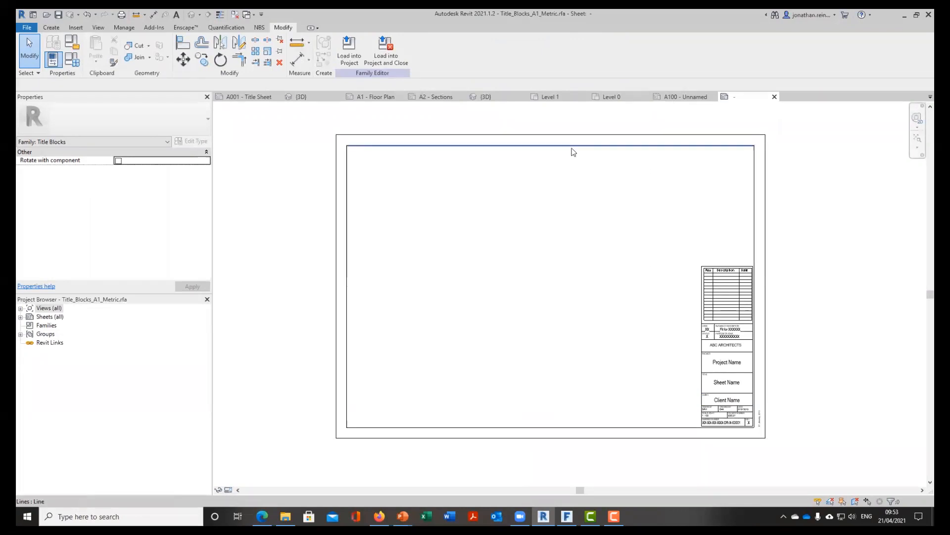
left_click(702, 370)
key("Escape")
scroll(753, 368, "up", 2)
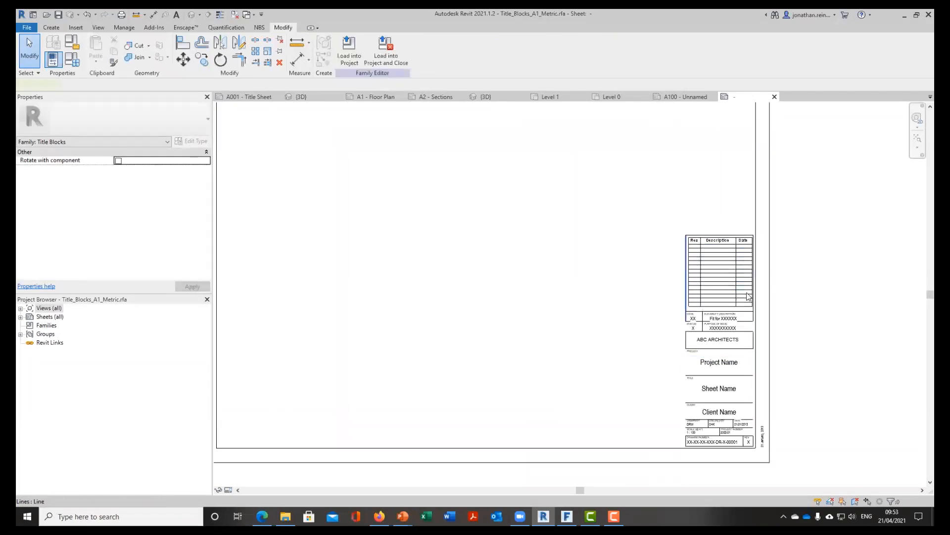
scroll(765, 297, "up", 1)
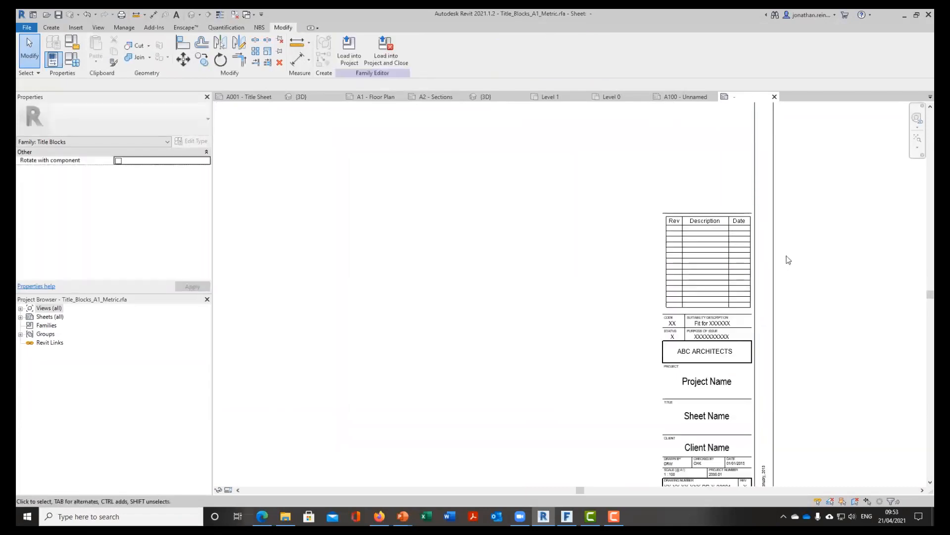
left_click(721, 213)
key("Delete")
scroll(592, 225, "down", 1)
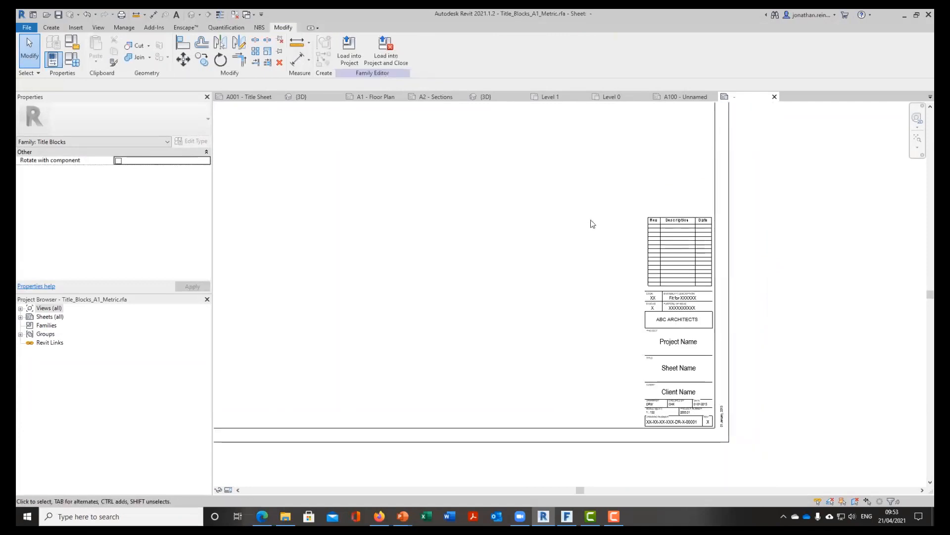
Load the edited title block family into Project1, overwriting the existing version and its parameter values, and view the updated sheet
left_click(349, 51)
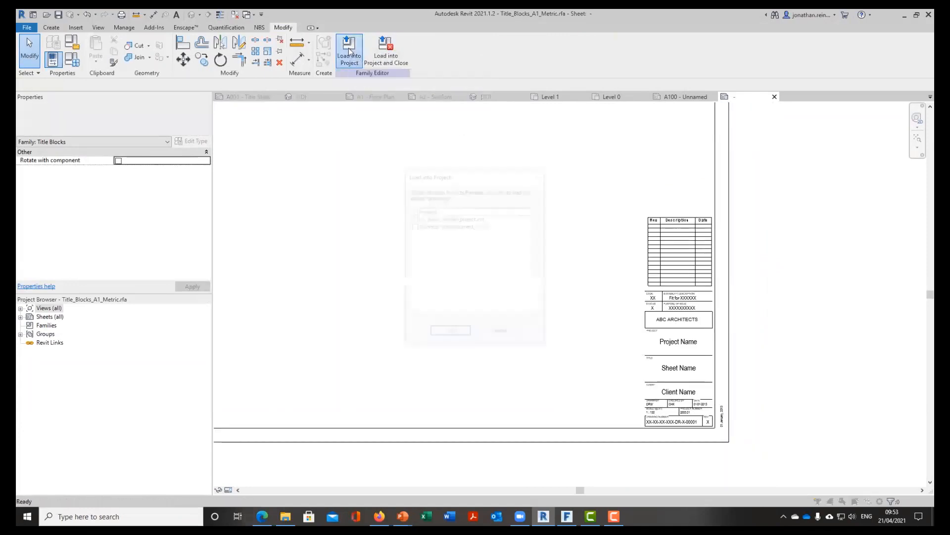
left_click(413, 211)
left_click(448, 333)
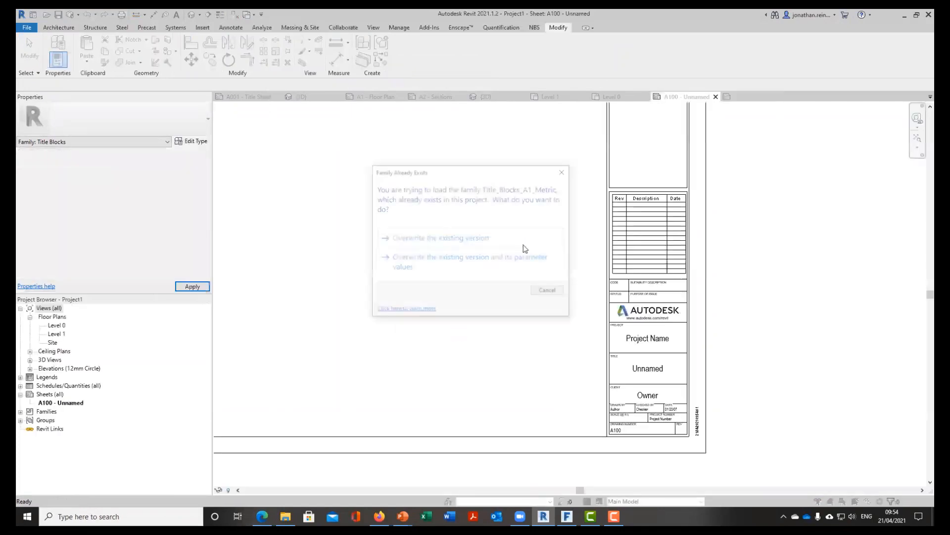
left_click(501, 265)
scroll(725, 316, "down", 1)
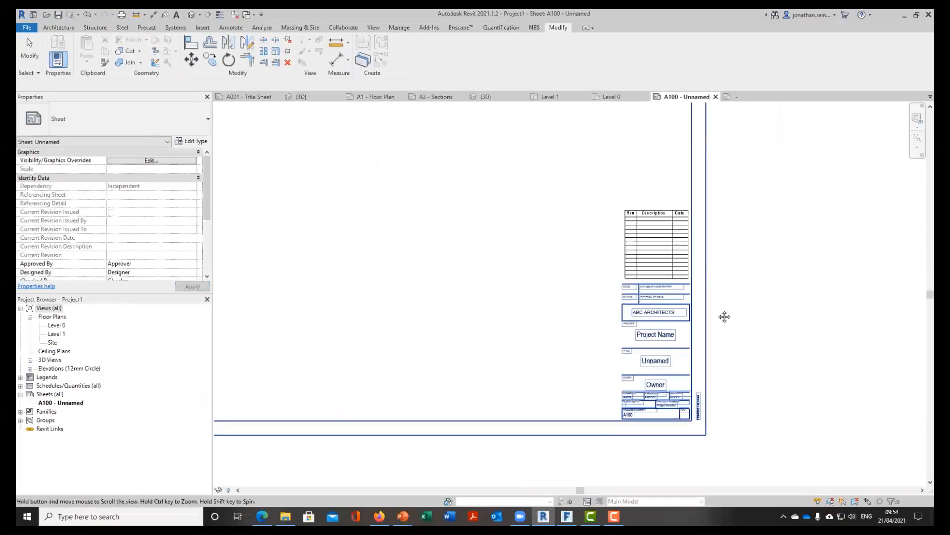
middle_click_drag(724, 316, 855, 334)
scroll(855, 334, "down", 2)
middle_click_drag(645, 293, 523, 292)
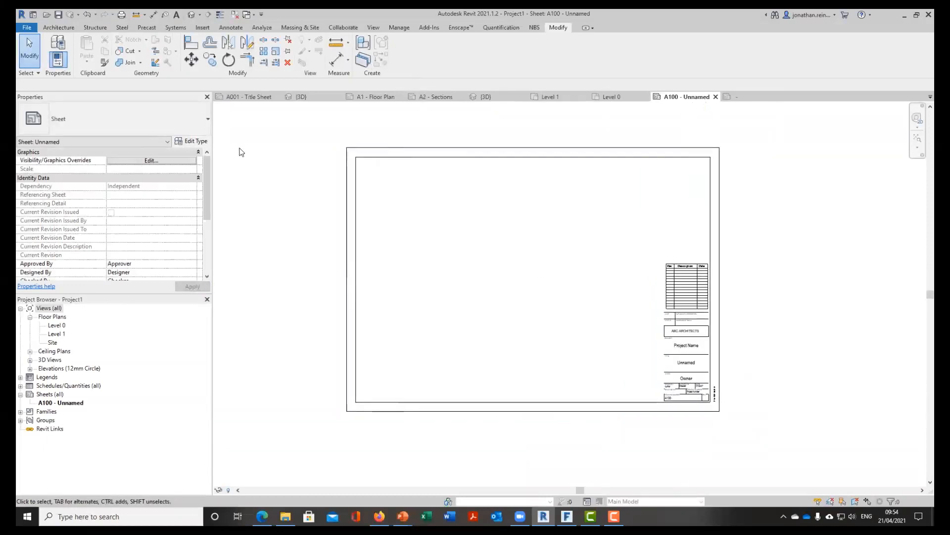
Close all views except sheet A100 - Unnamed, discarding changes to the other open files
left_click(235, 15)
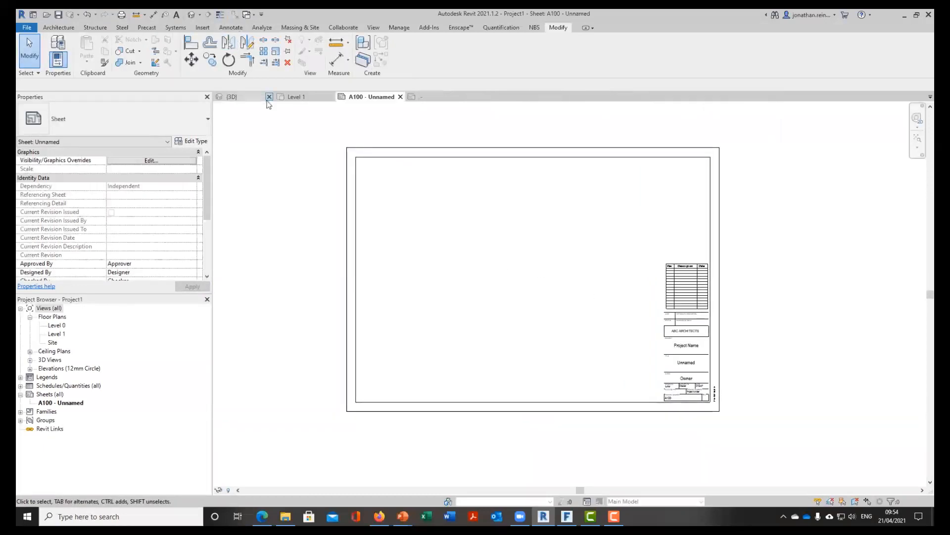
left_click(495, 269)
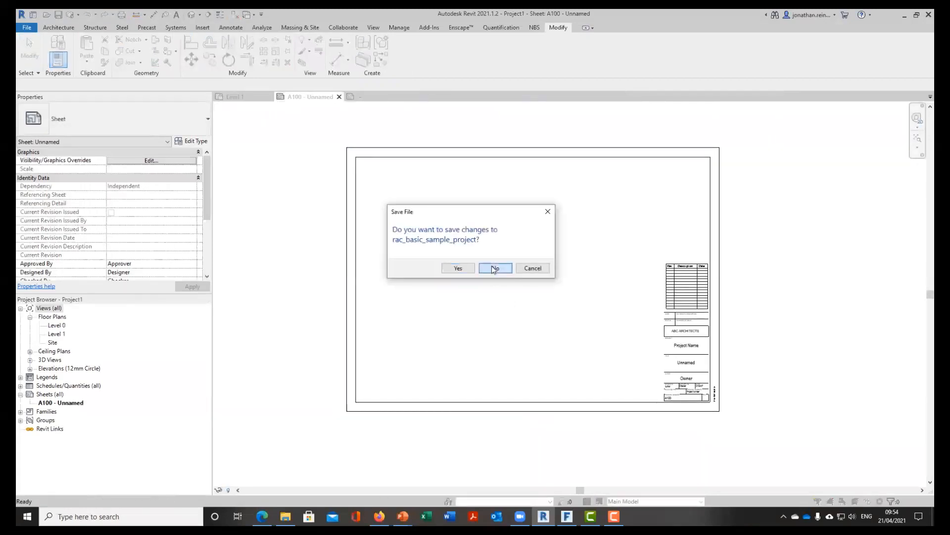
left_click(495, 268)
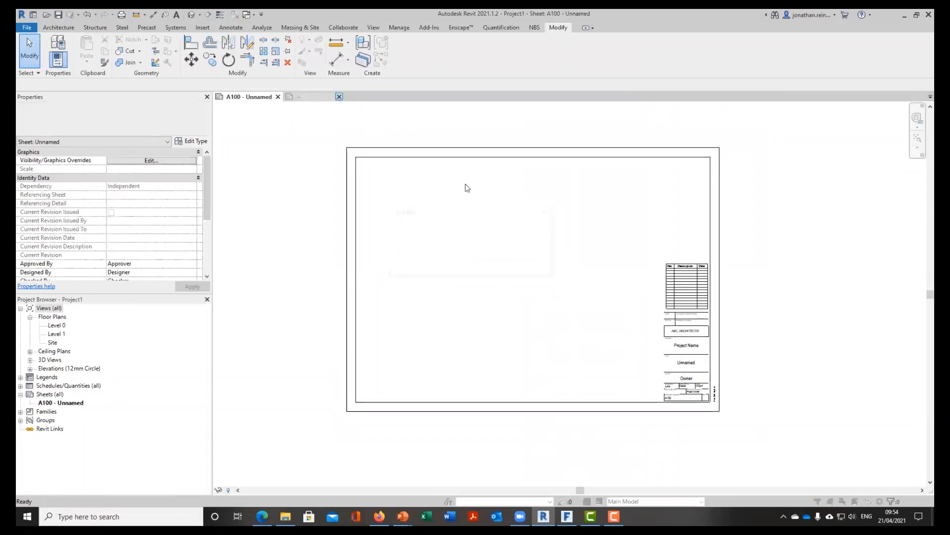
left_click(494, 268)
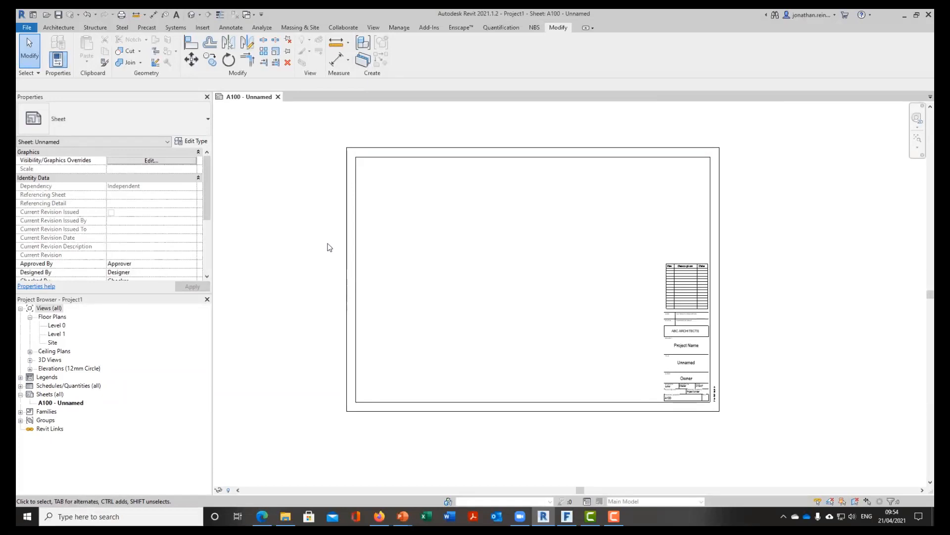
Open the default 3D view and orient it to the Back elevation of the two levels
left_click(30, 360)
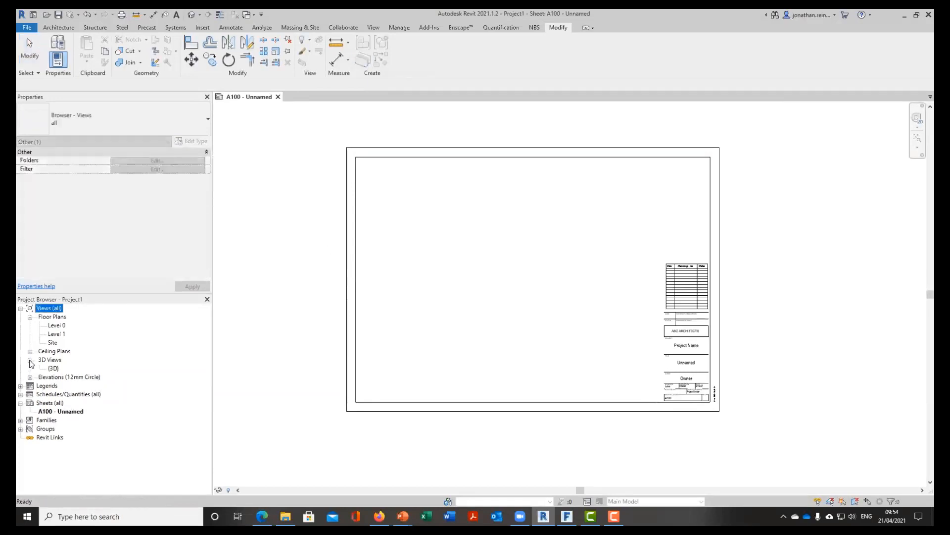
left_click(191, 15)
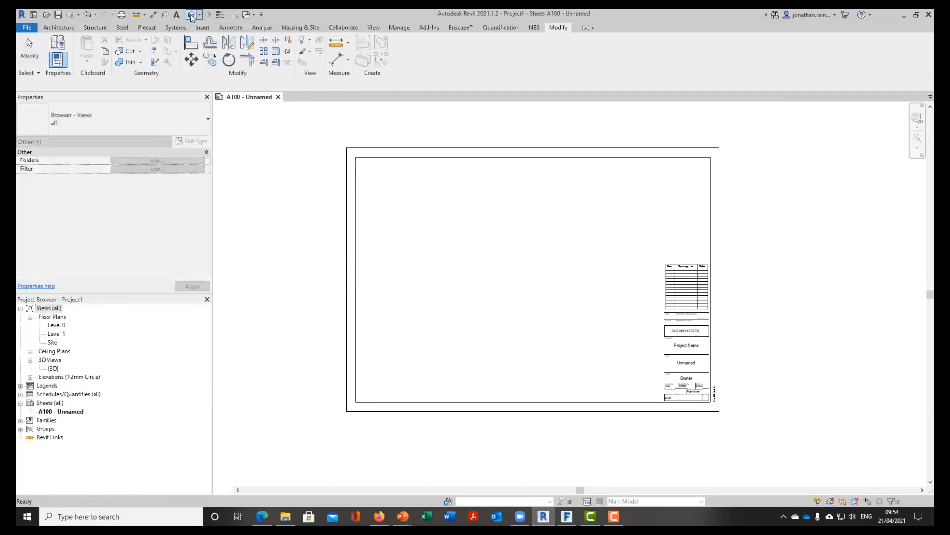
middle_click_drag(519, 317, 564, 313, "shift")
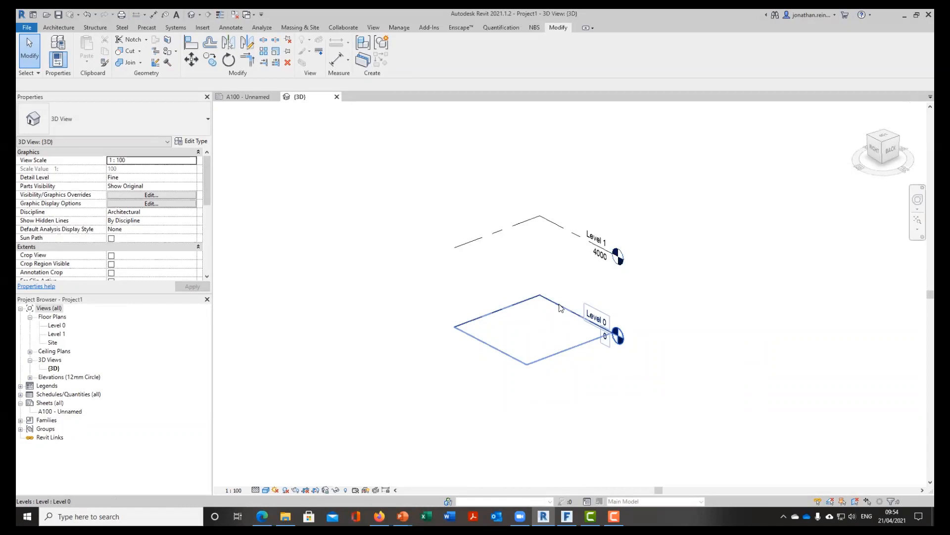
scroll(539, 290, "down", 3)
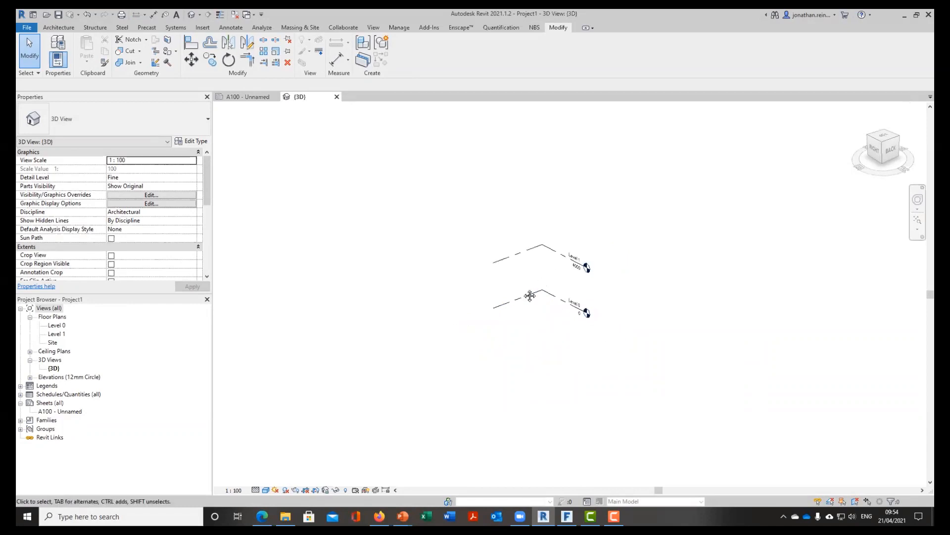
left_click(891, 149)
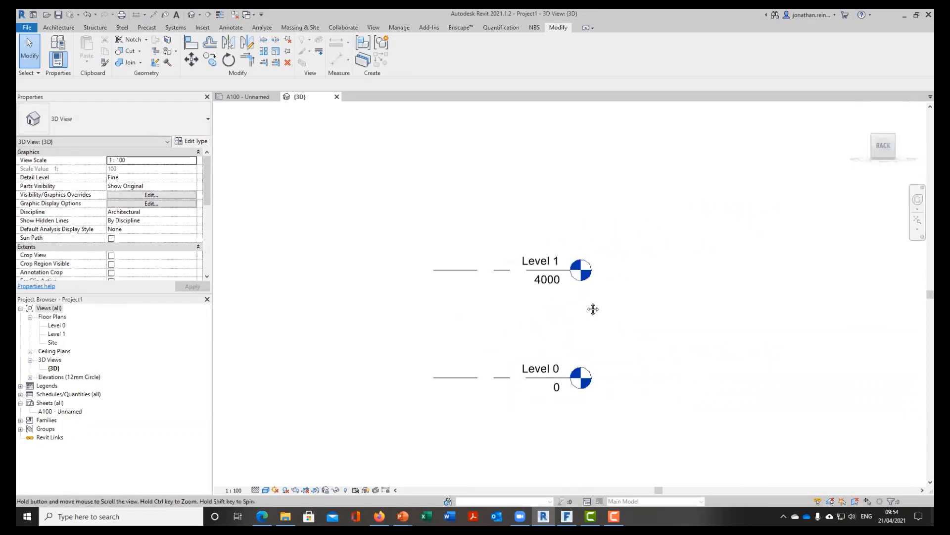
Examine the available architecture, annotation, view, management, massing and site, and analysis tools
left_click(237, 28)
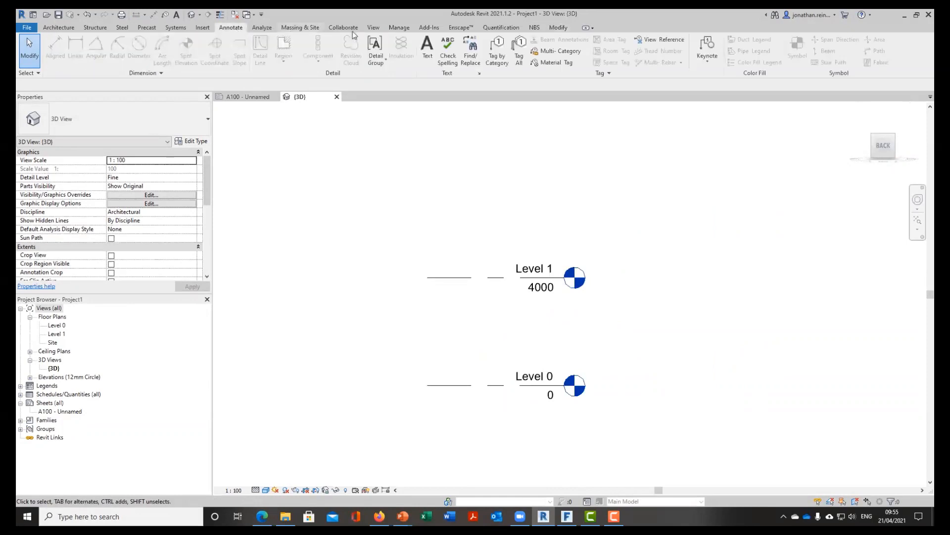
left_click(374, 28)
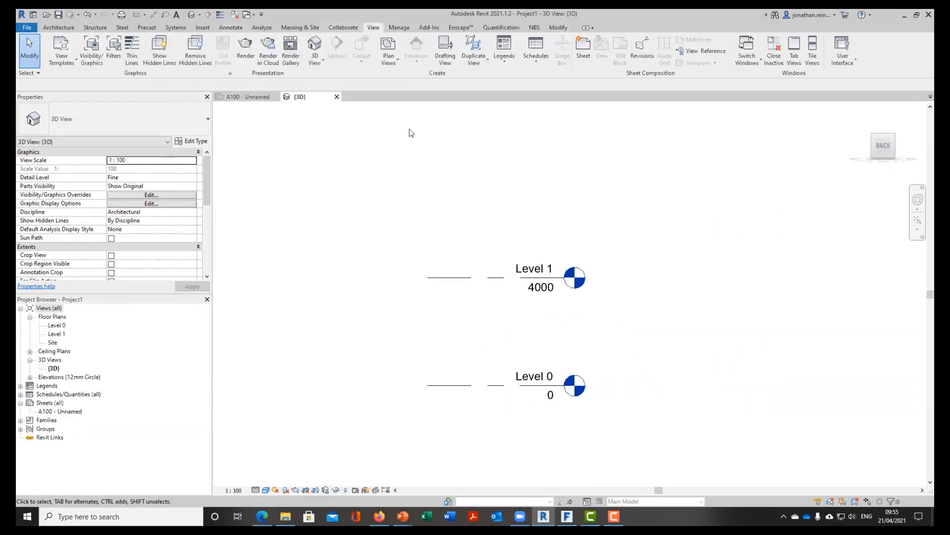
left_click(399, 28)
left_click(230, 29)
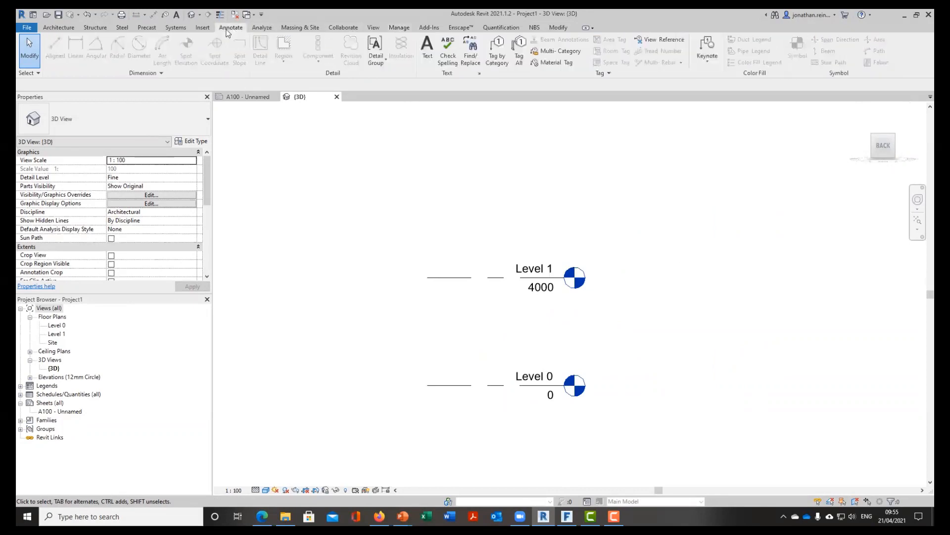
left_click(64, 27)
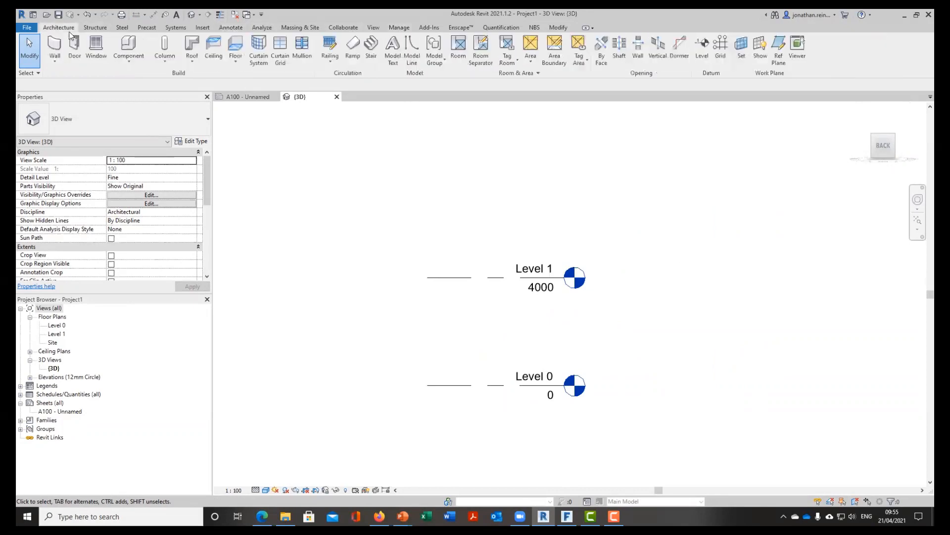
left_click(209, 28)
left_click(231, 28)
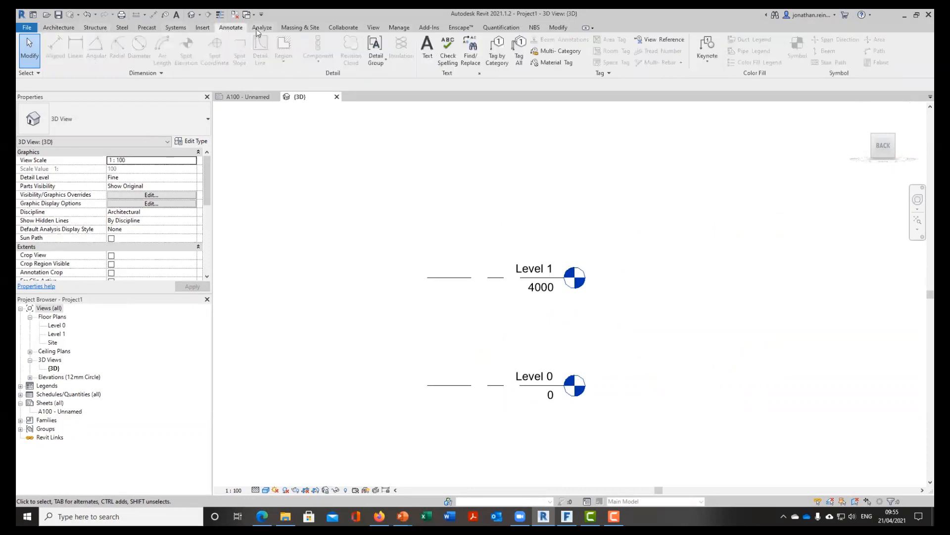
left_click(373, 28)
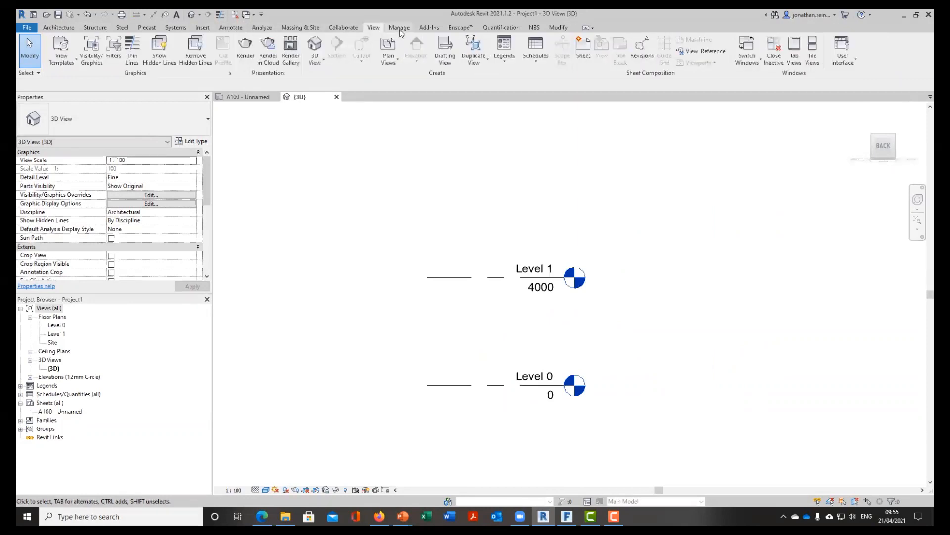
left_click(400, 29)
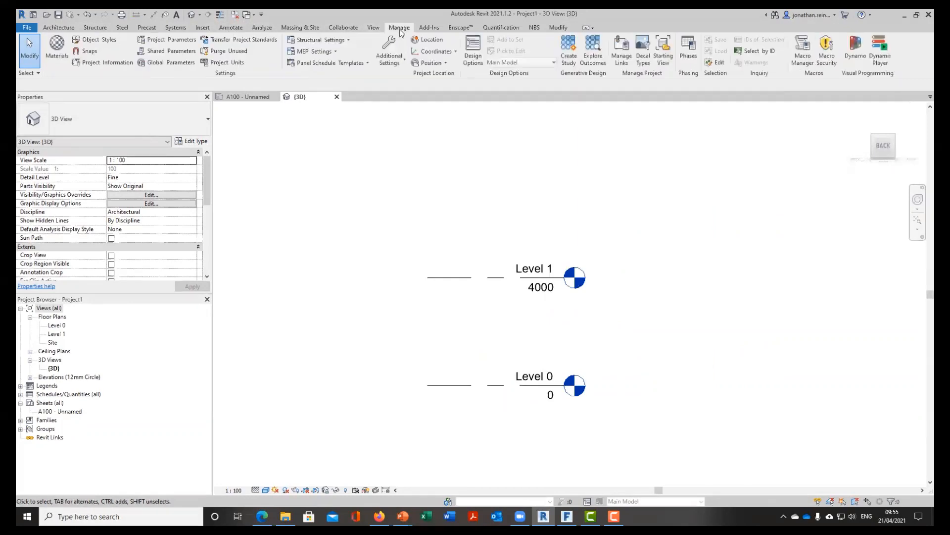
left_click(429, 28)
left_click(373, 27)
left_click(300, 28)
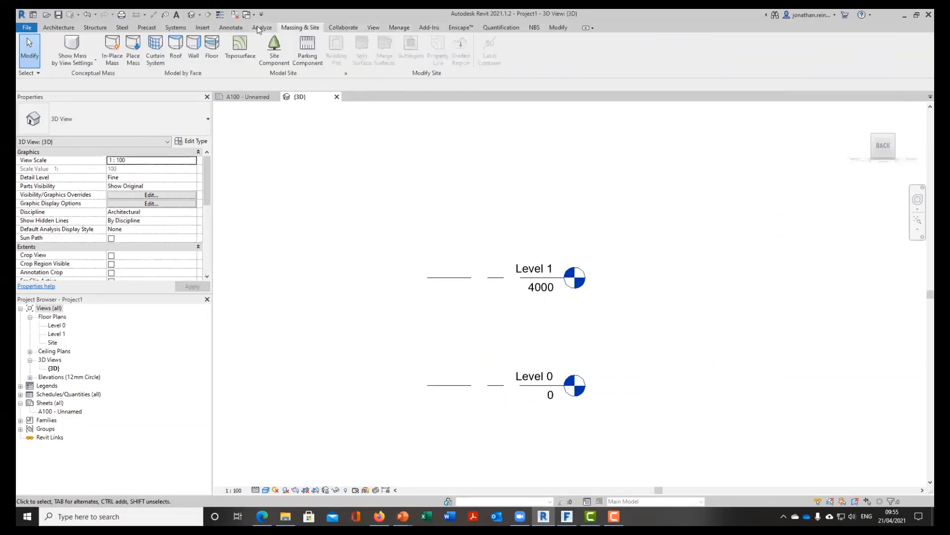
left_click(262, 27)
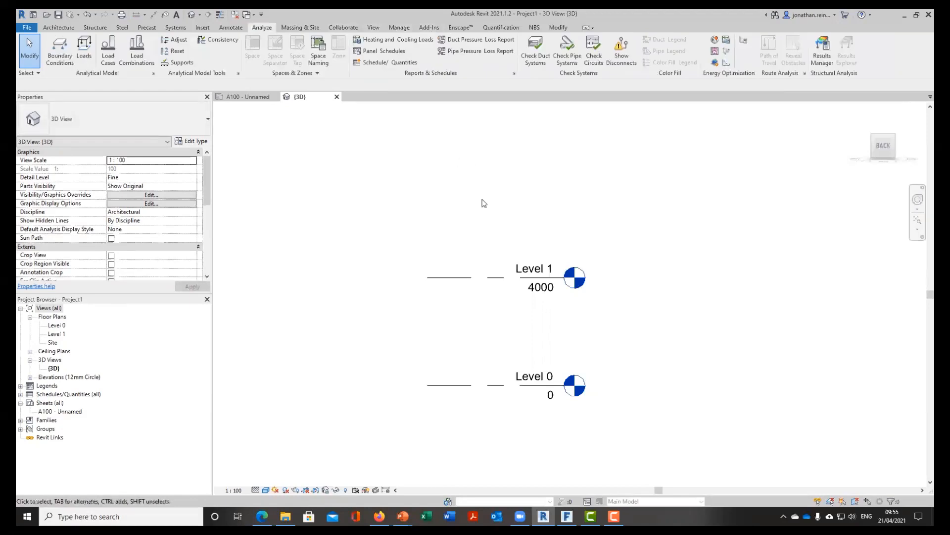
Open the East elevation view of the project's two levels
scroll(484, 197, "down", 1)
middle_click_drag(485, 198, 456, 245)
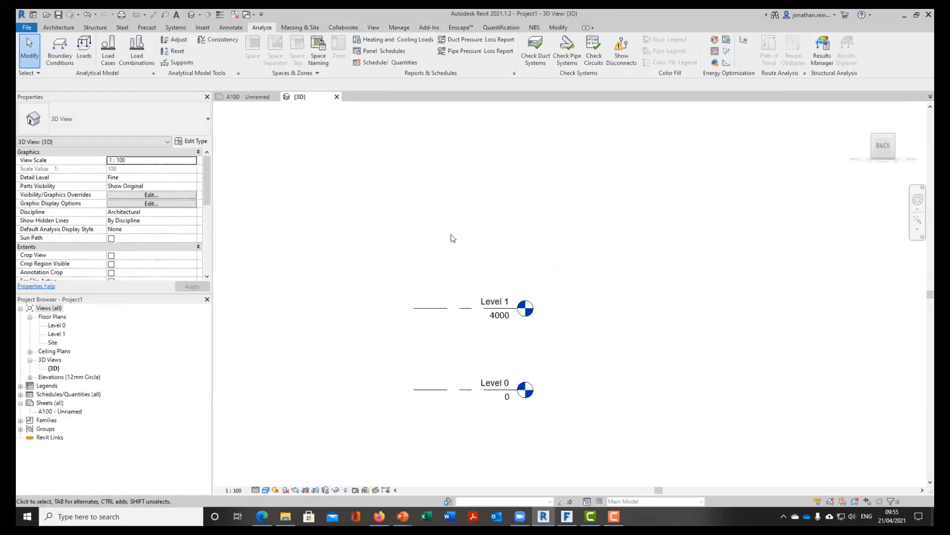
left_click(30, 378)
left_click(445, 308)
double_click(53, 385)
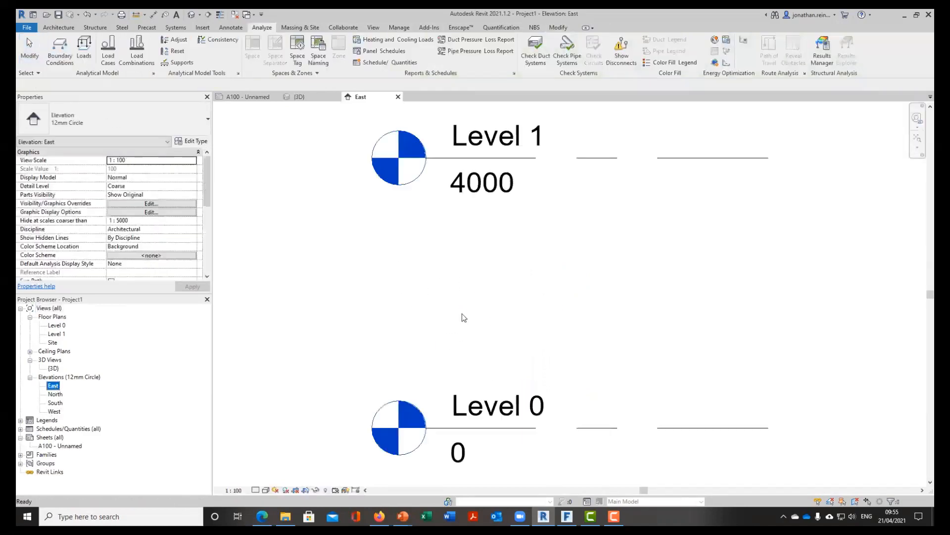
scroll(497, 302, "down", 3)
middle_click_drag(501, 324, 456, 360)
left_click(455, 360)
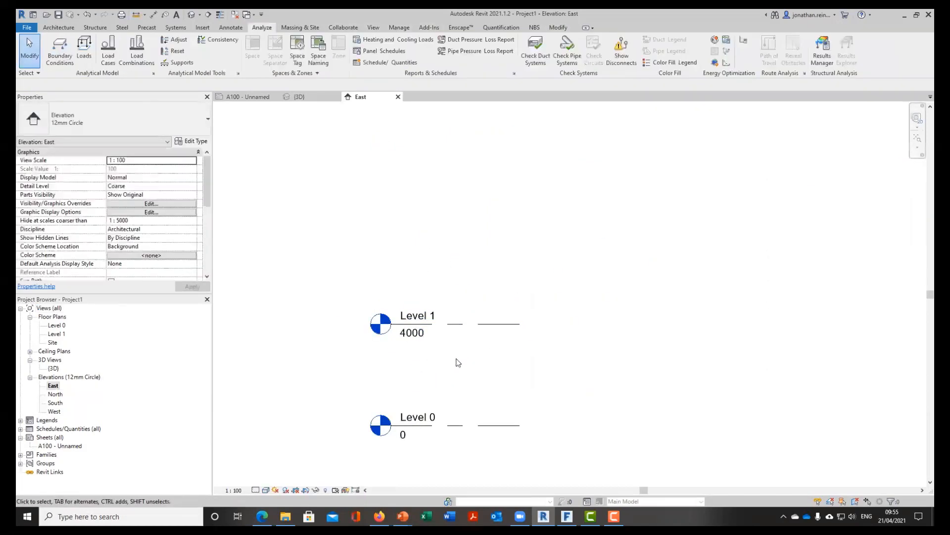
Draw a new level line above Level 1 at an elevation of about 8800
key("l")
key("l")
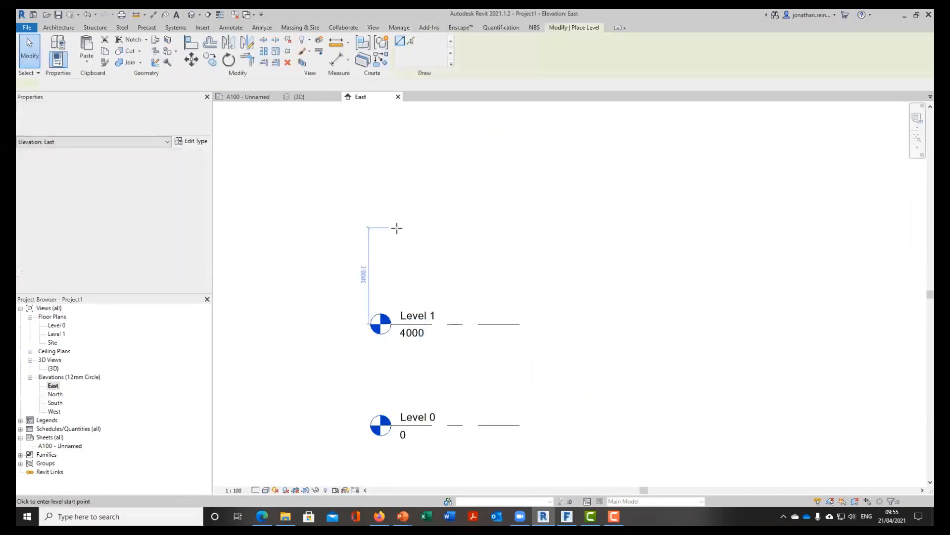
left_click(396, 202)
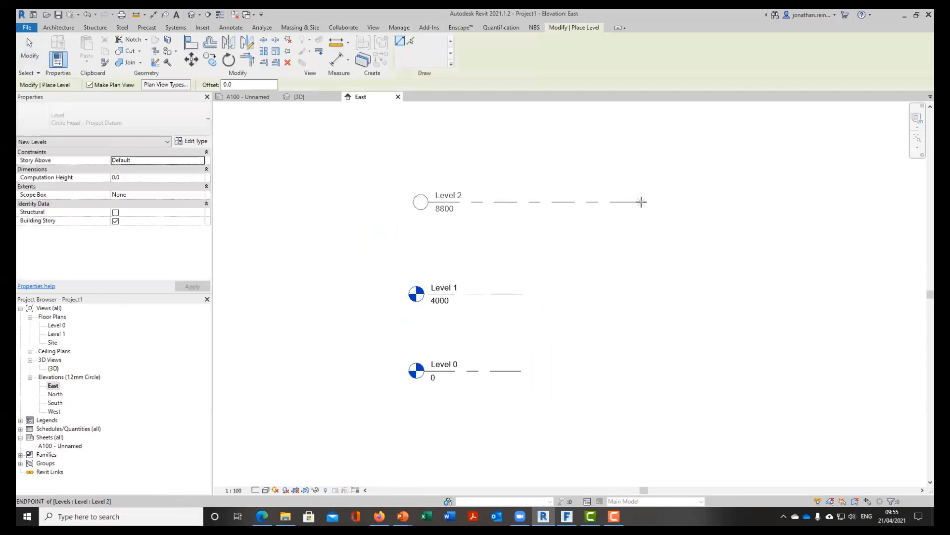
left_click(641, 201)
scroll(525, 202, "down", 2)
key("Escape")
key("Escape")
Rename the new top level as Attic Level and rename its corresponding views as well
left_click(468, 203)
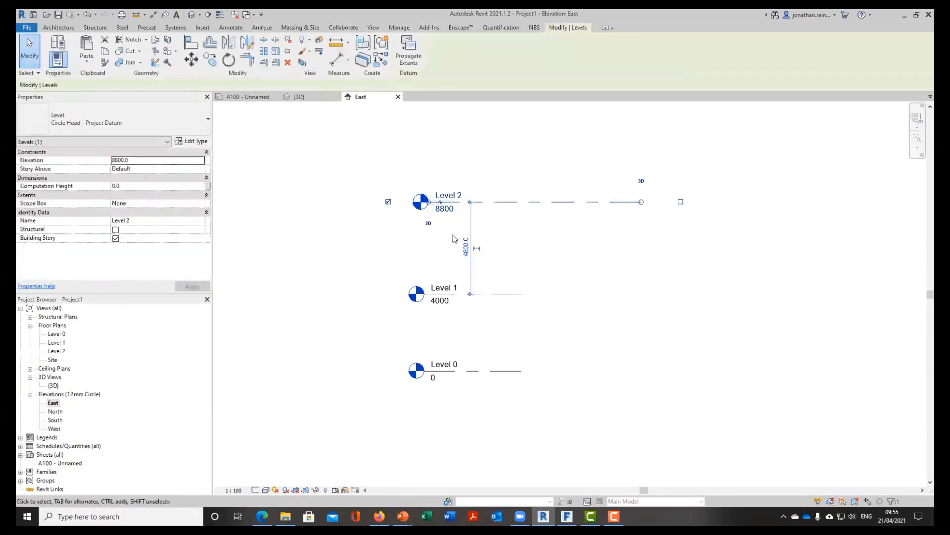
left_click(140, 222)
type("Attic")
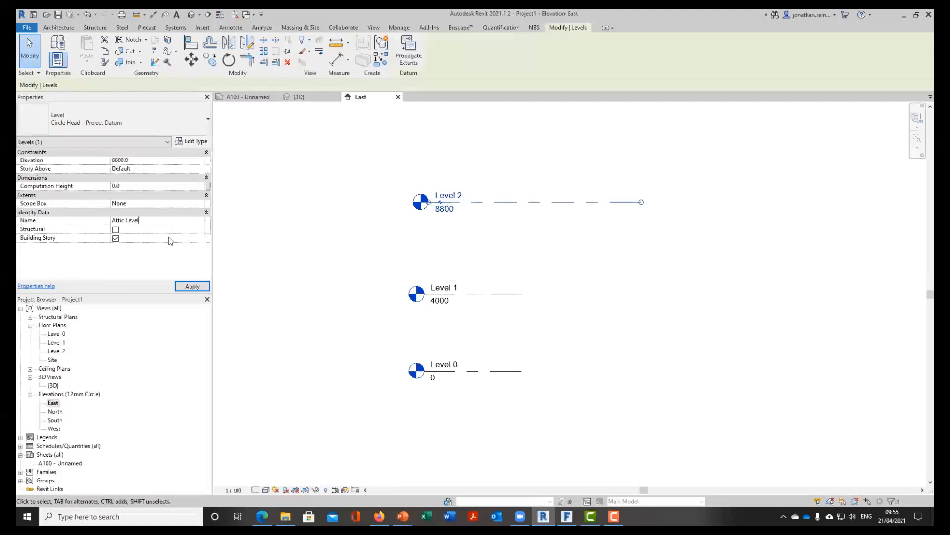
left_click(192, 286)
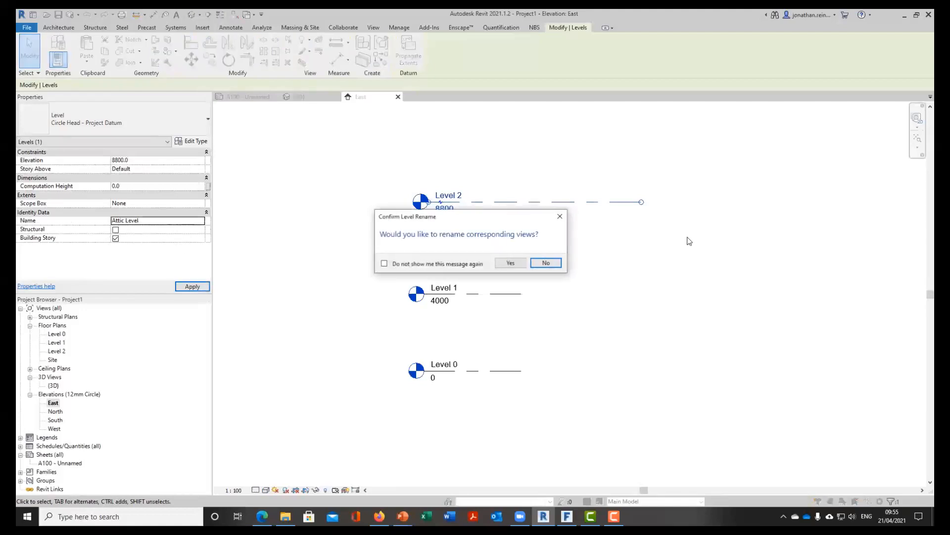
left_click(521, 263)
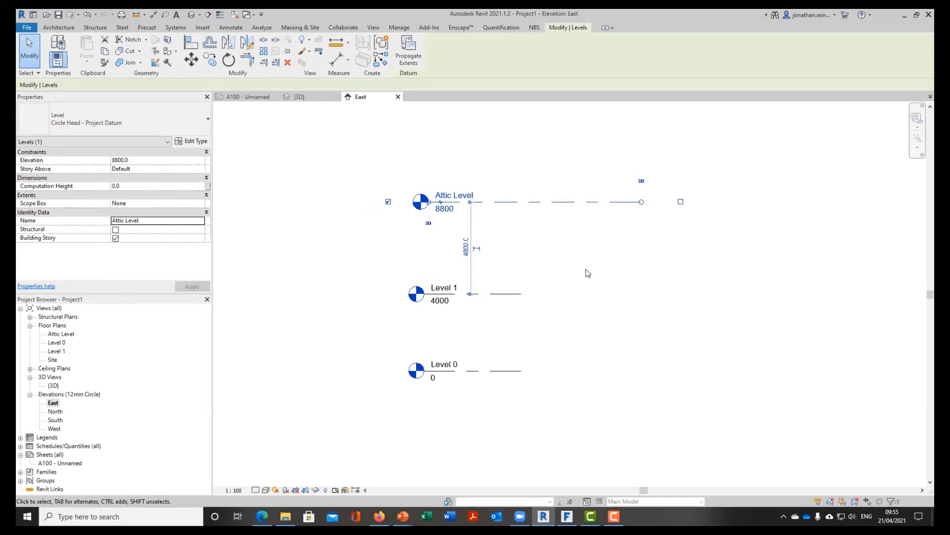
Move the Attic Level up to 11500 and extend the Level 0 and Level 1 lines to align with its far end
left_click_drag(526, 201, 521, 150, "ctrl")
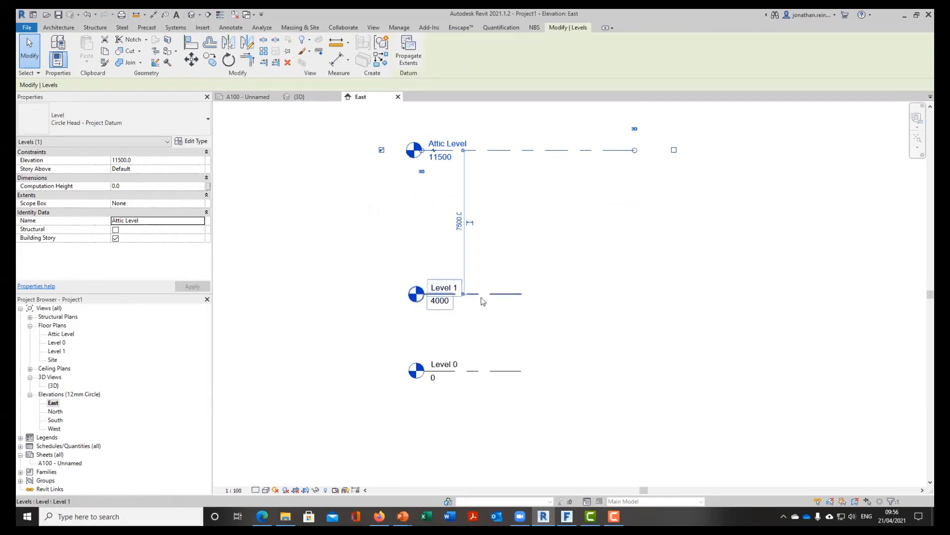
left_click(505, 294)
left_click_drag(521, 294, 635, 294)
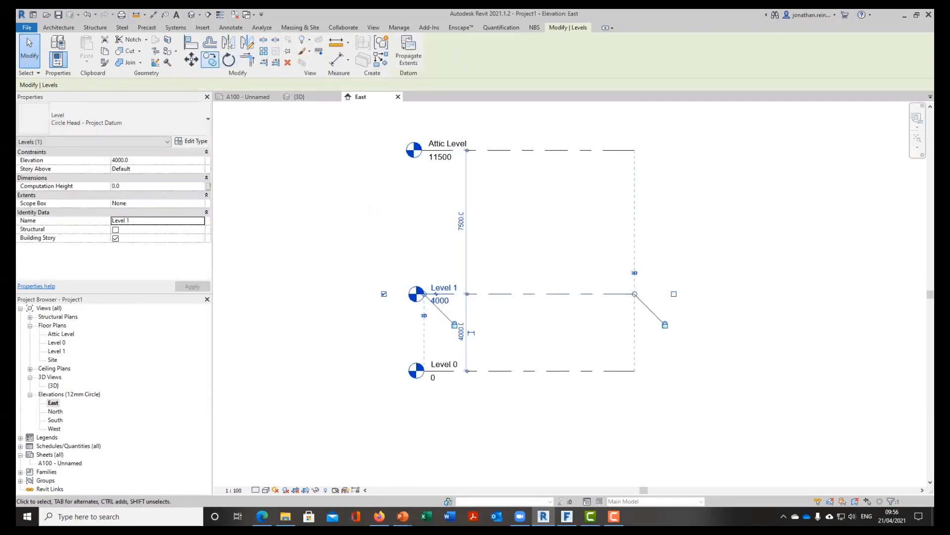
left_click(574, 216)
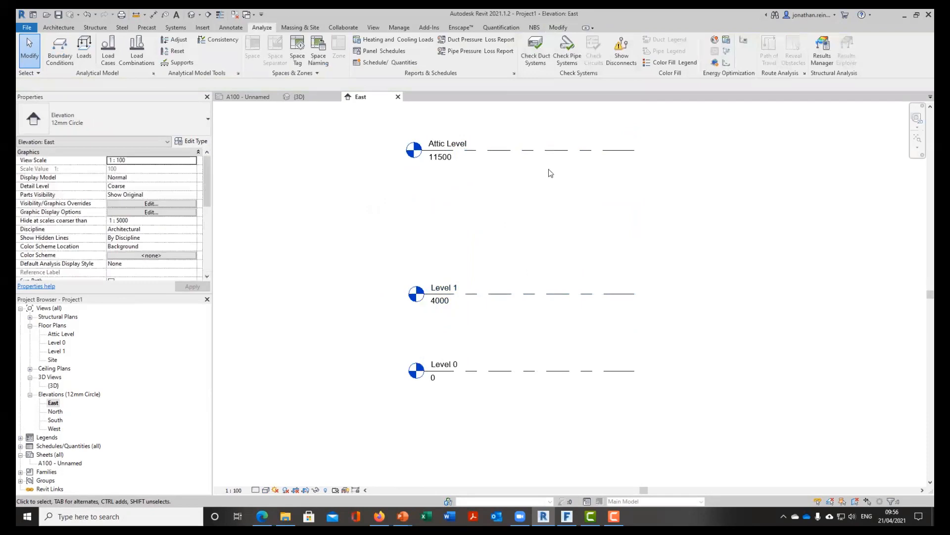
Copy Level 1 upward by 4000 to add a level at elevation 8000
left_click(633, 150)
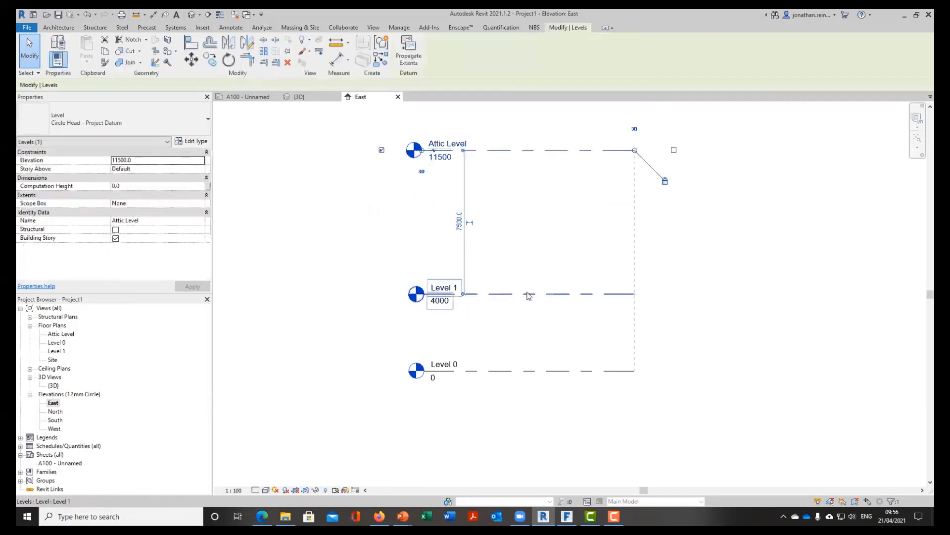
left_click(210, 60)
left_click(517, 371)
left_click(517, 296)
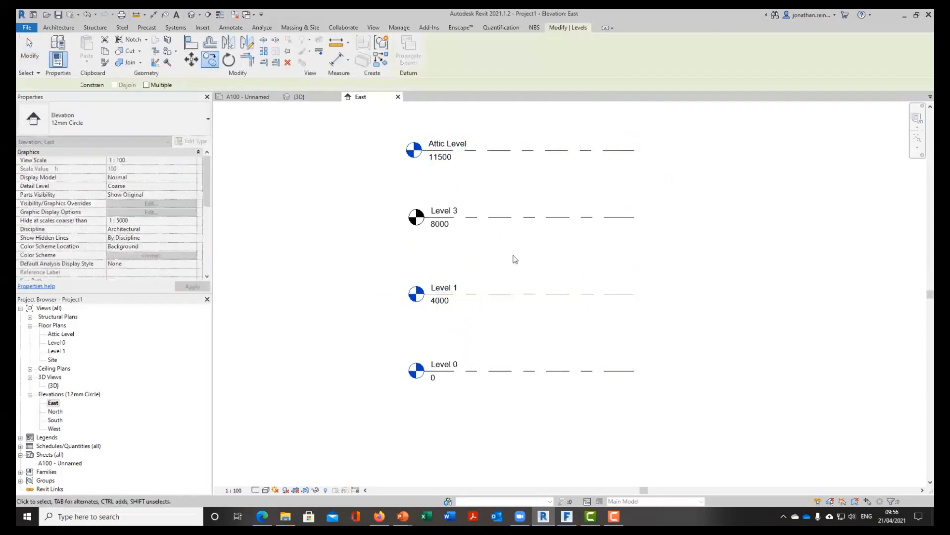
Rename the copied level at 8000 as Level 2
left_click(490, 255)
left_click(508, 223)
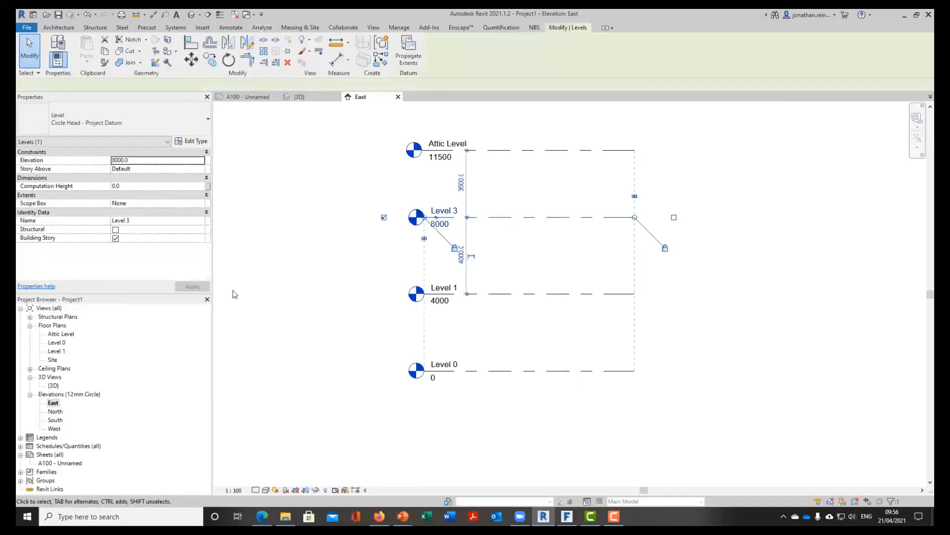
type("2")
left_click(199, 288)
left_click(351, 236)
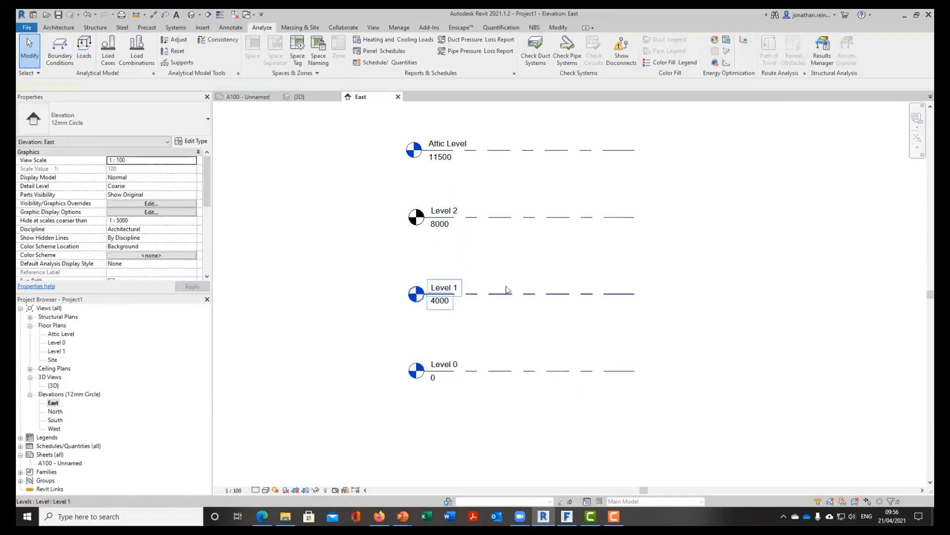
Examine the spacing of the four levels and compare them with the floor plan views listed in the project
left_click(558, 293)
left_click(510, 218)
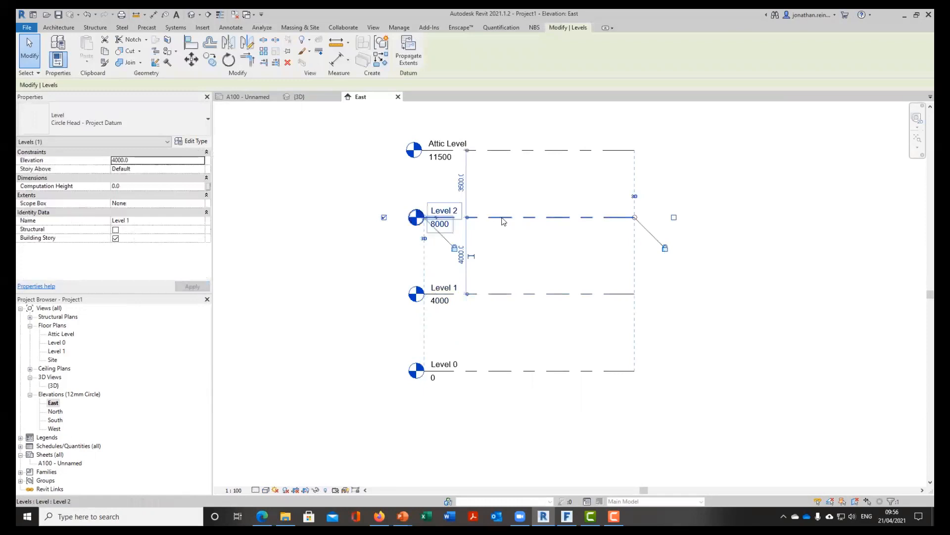
left_click(508, 294)
left_click(517, 372)
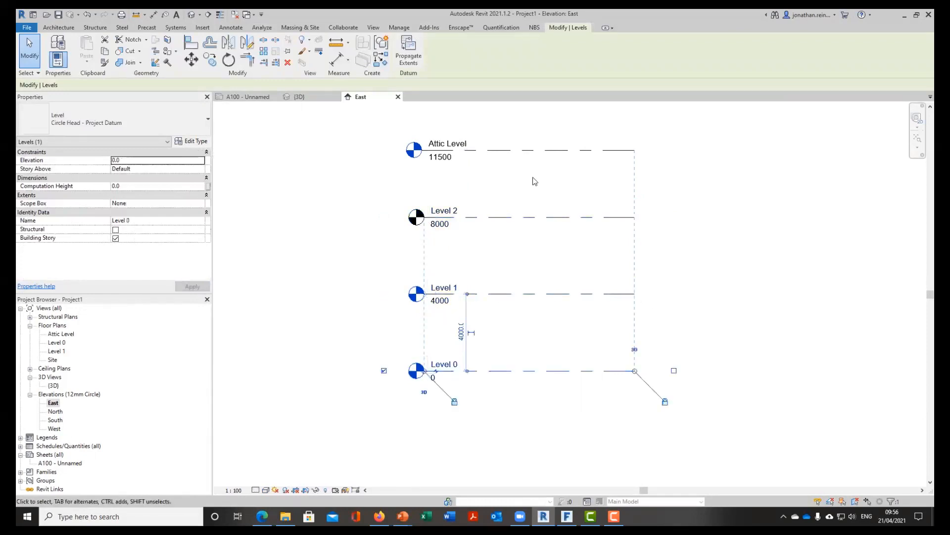
left_click(525, 150)
left_click(302, 189)
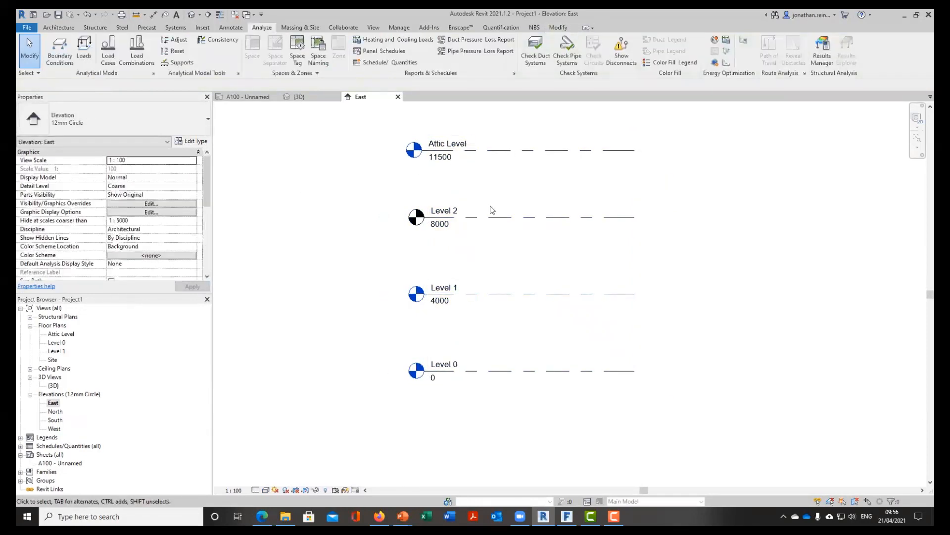
middle_click_drag(542, 190, 542, 238)
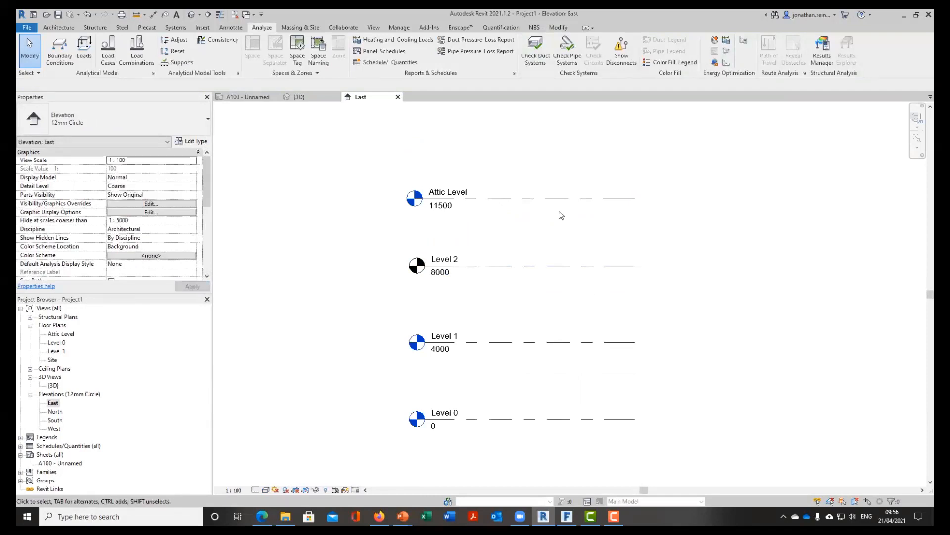
left_click(57, 335)
left_click(57, 343)
left_click(55, 351)
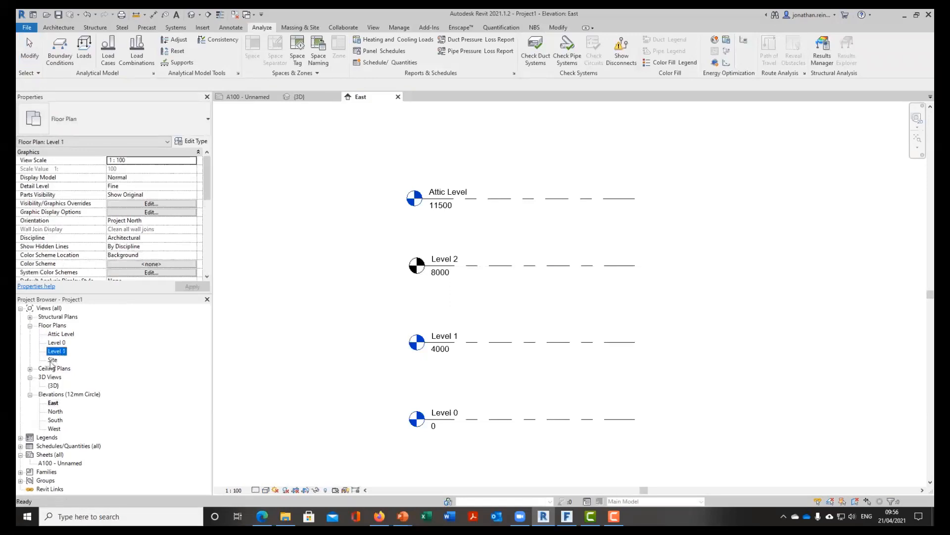
left_click(52, 360)
left_click(344, 168)
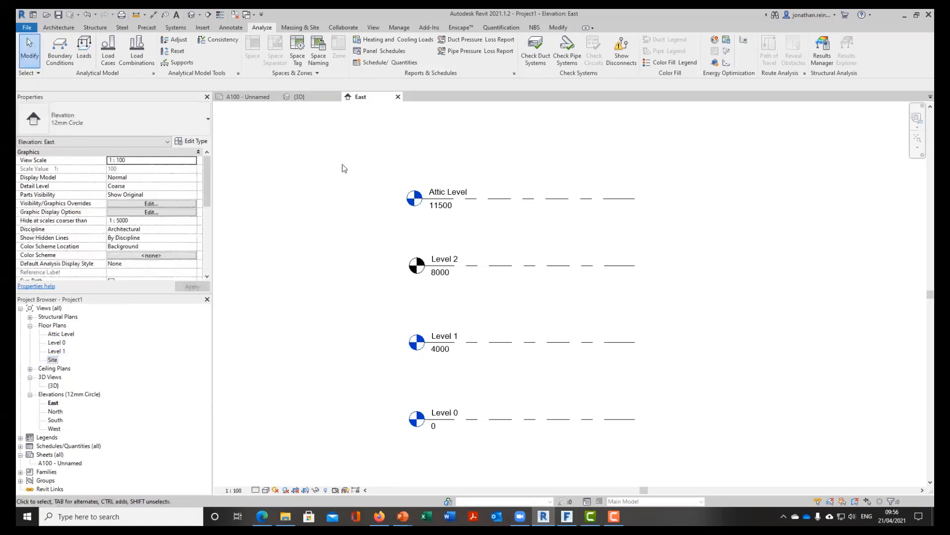
left_click(539, 267)
left_click(391, 164)
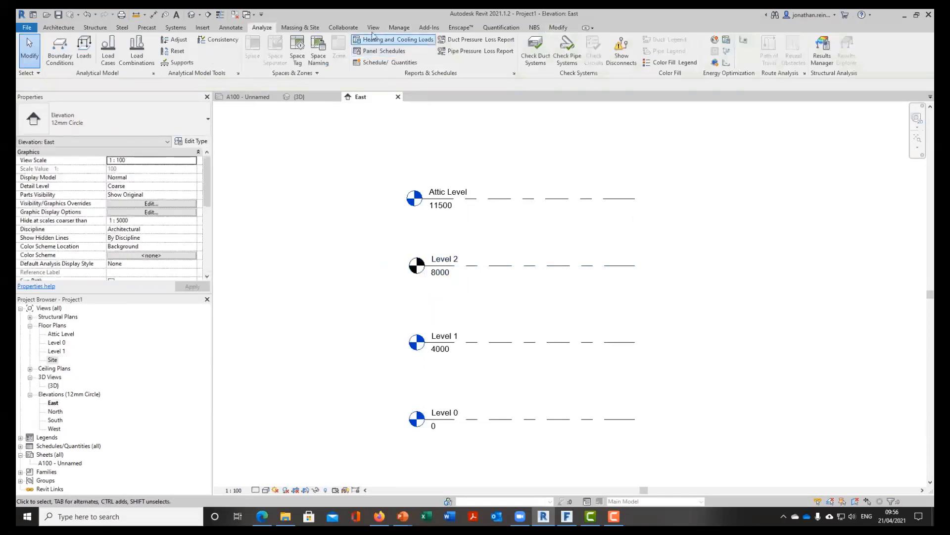
Create a floor plan view for Level 2
left_click(374, 28)
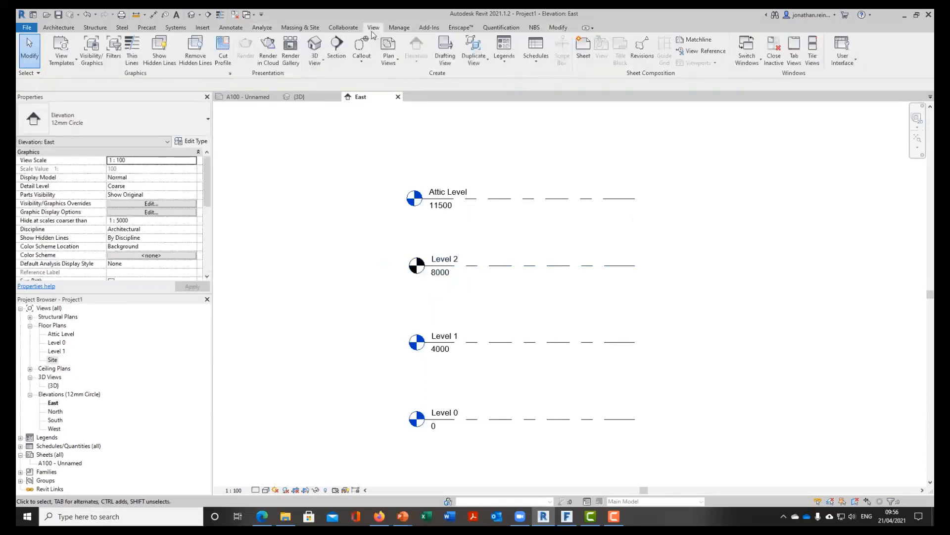
left_click(388, 59)
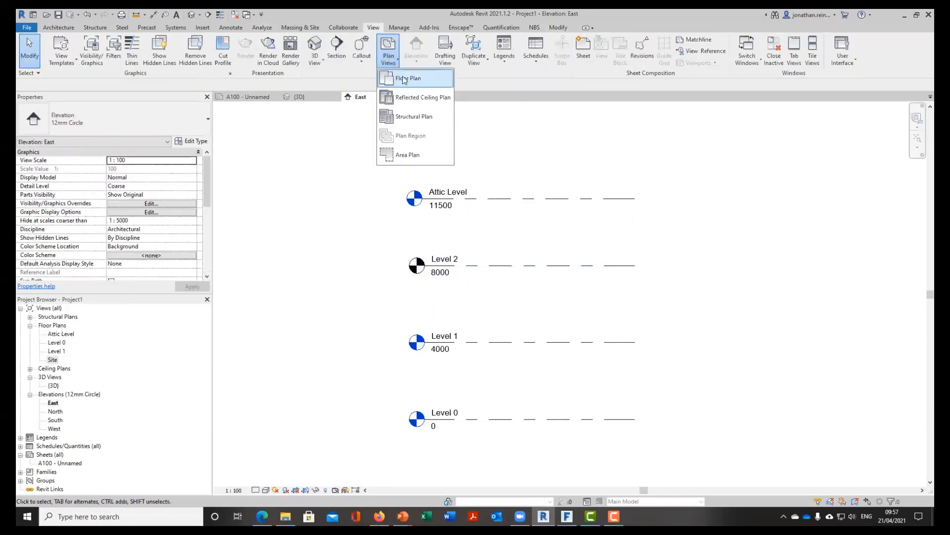
left_click(394, 78)
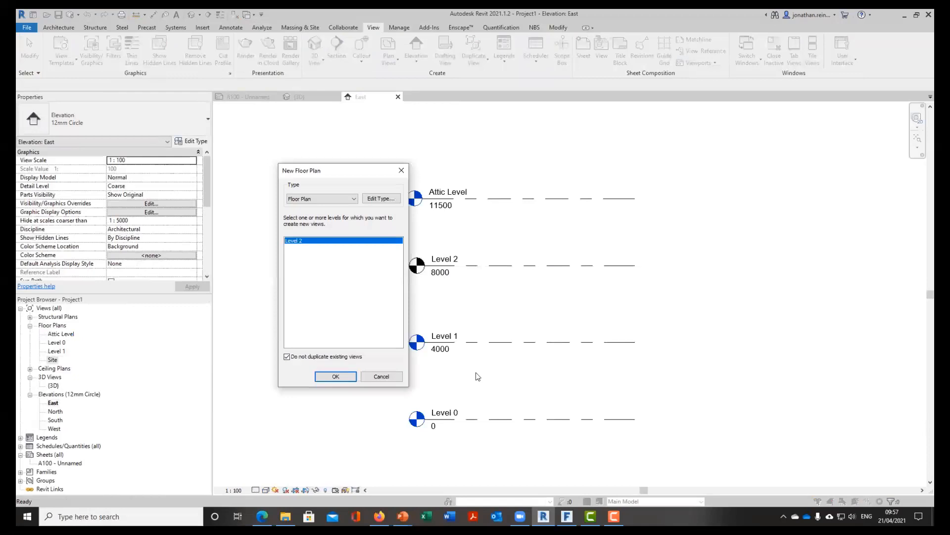
left_click(346, 379)
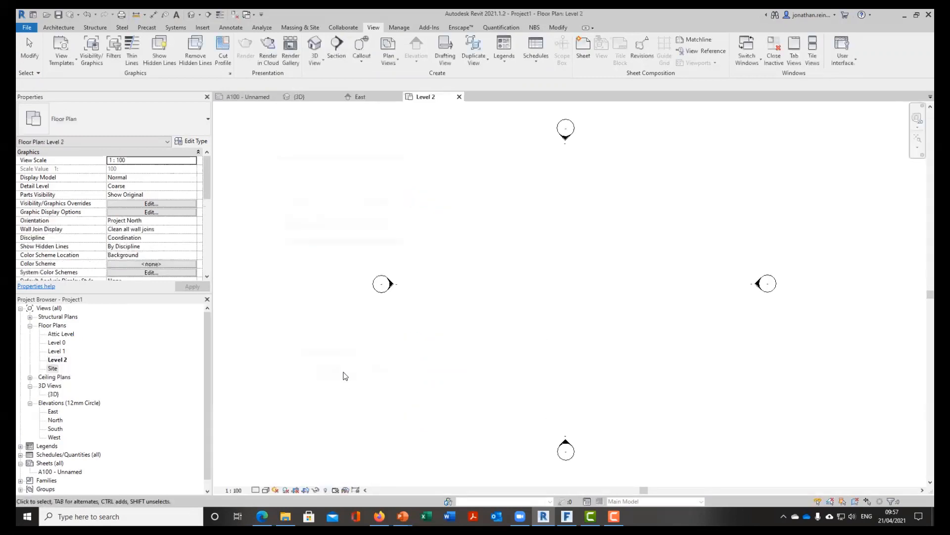
left_click(57, 342)
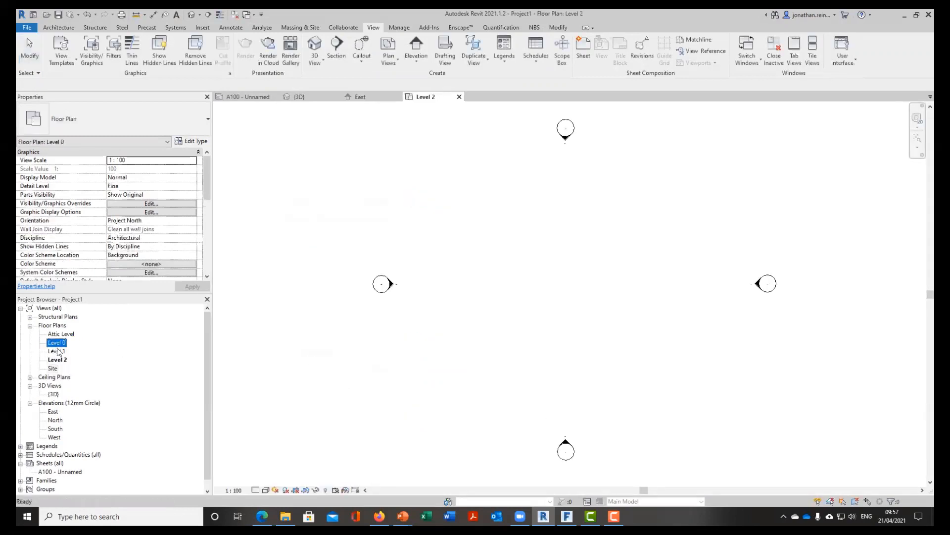
left_click(58, 360)
left_click(263, 168)
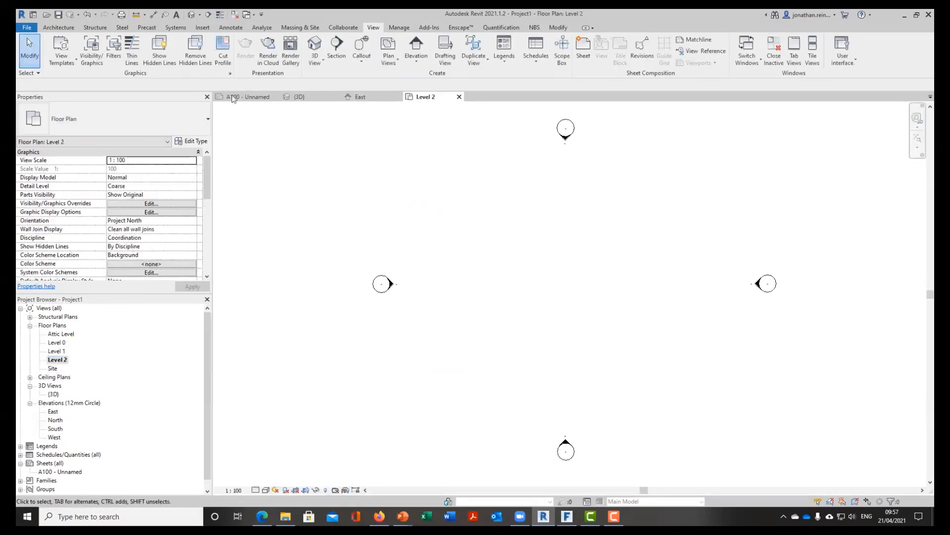
Close all inactive views and orient the default 3D view to the top-back-left isometric corner
left_click(234, 15)
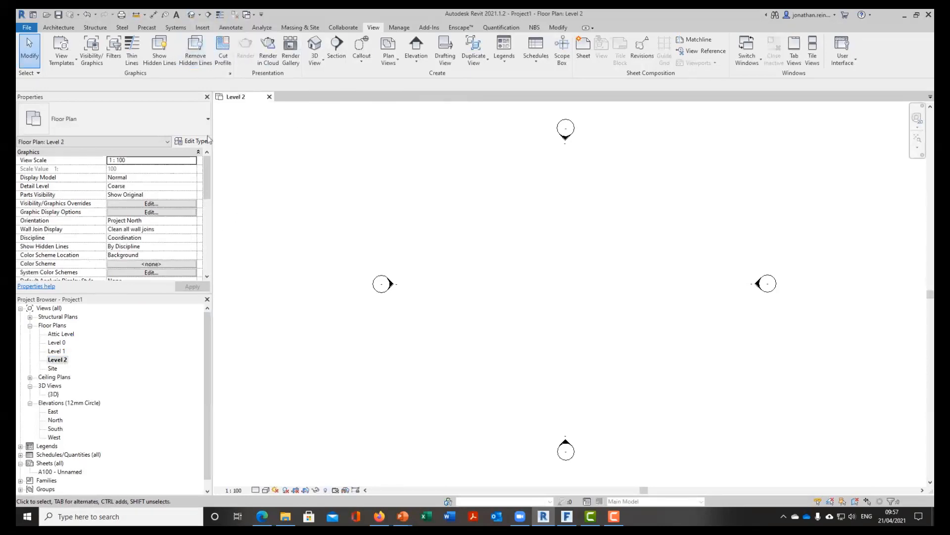
left_click(193, 14)
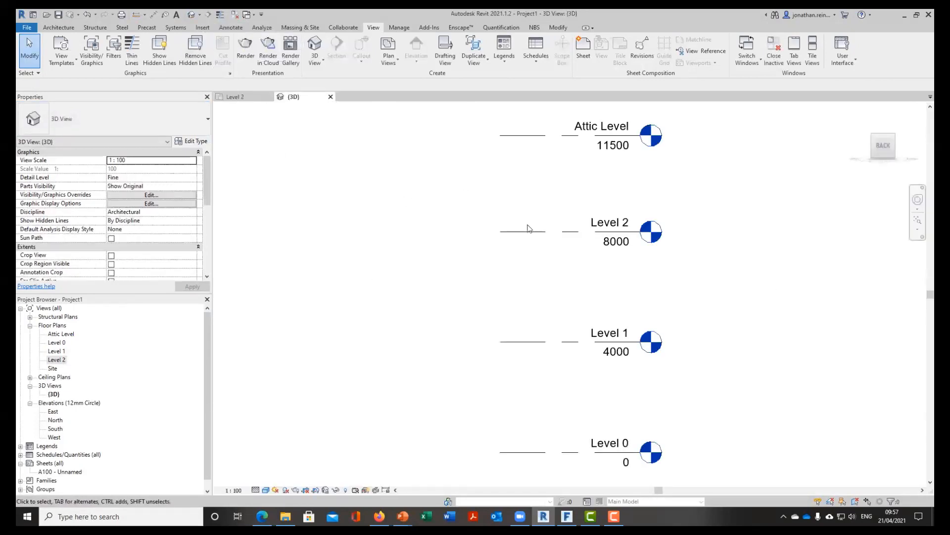
left_click(893, 136)
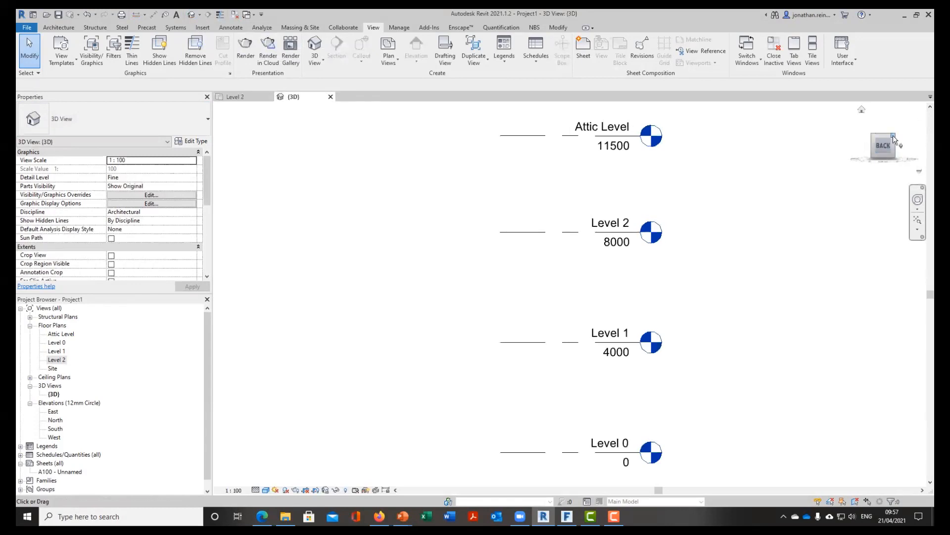
scroll(648, 279, "down", 2)
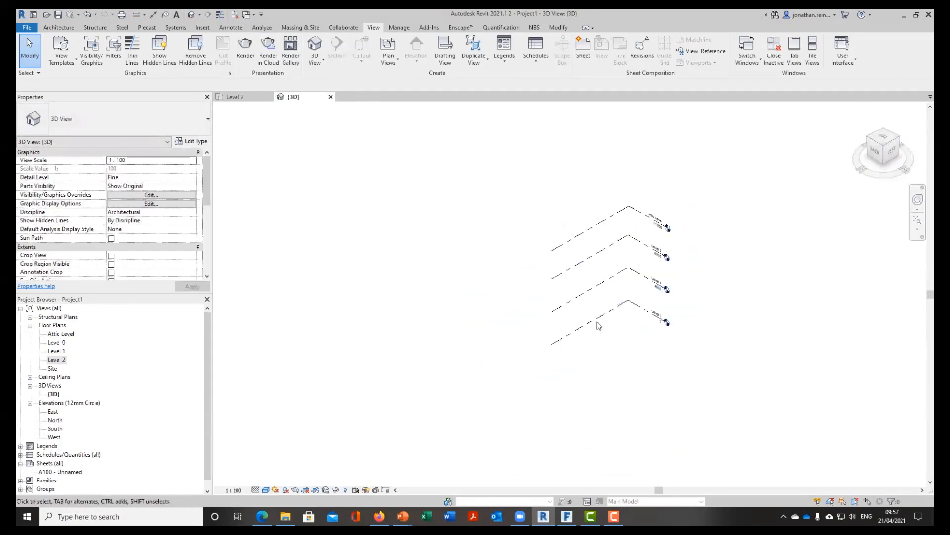
Tile the 3D view and the Level 2 floor plan side by side
scroll(118, 221, "down", 3)
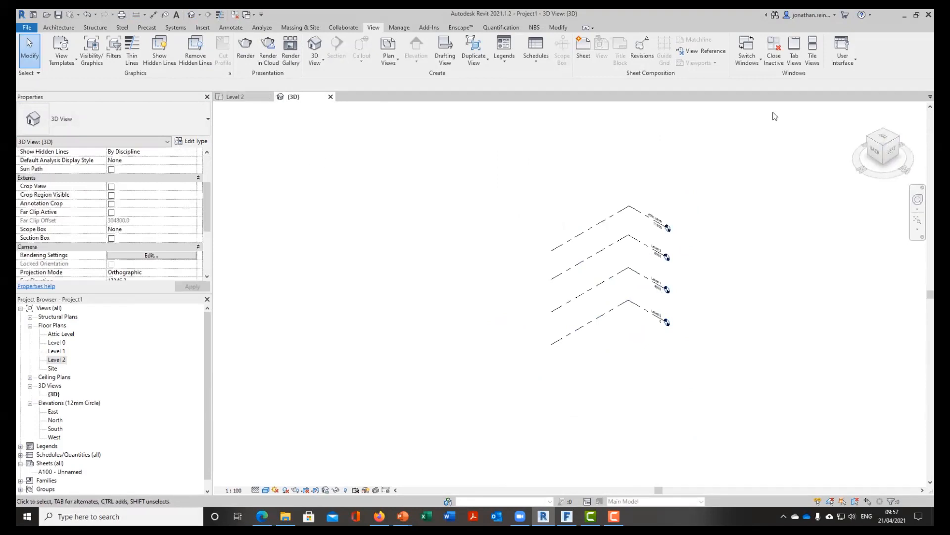
key("w")
key("t")
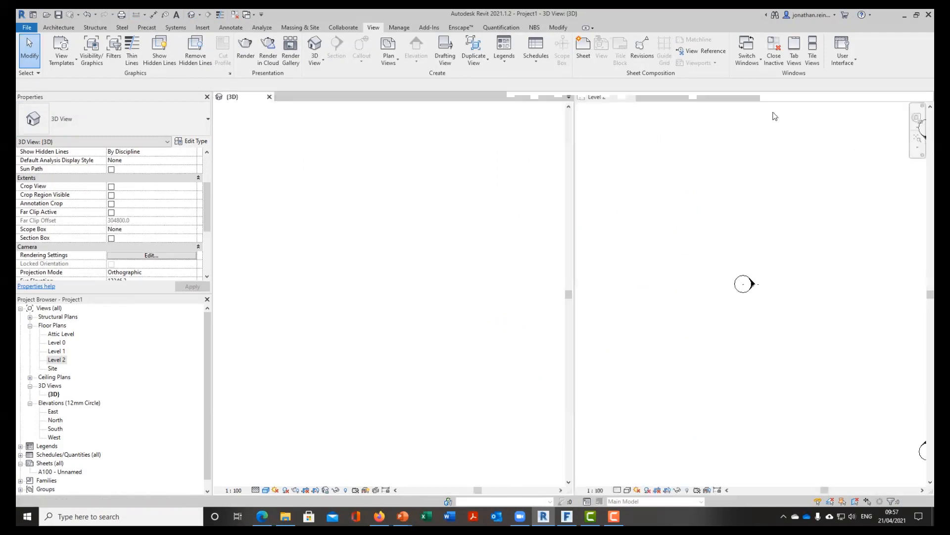
Make the Level 2 floor plan the active view and re-tile the windows so the plan comes before the 3D view
middle_click_drag(333, 287, 251, 287)
middle_click_drag(460, 222, 399, 225)
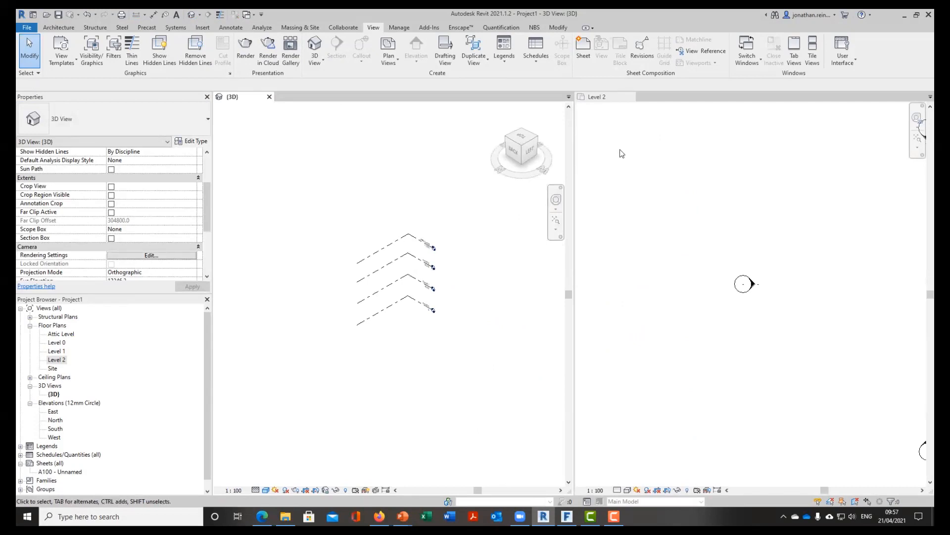
left_click(637, 241)
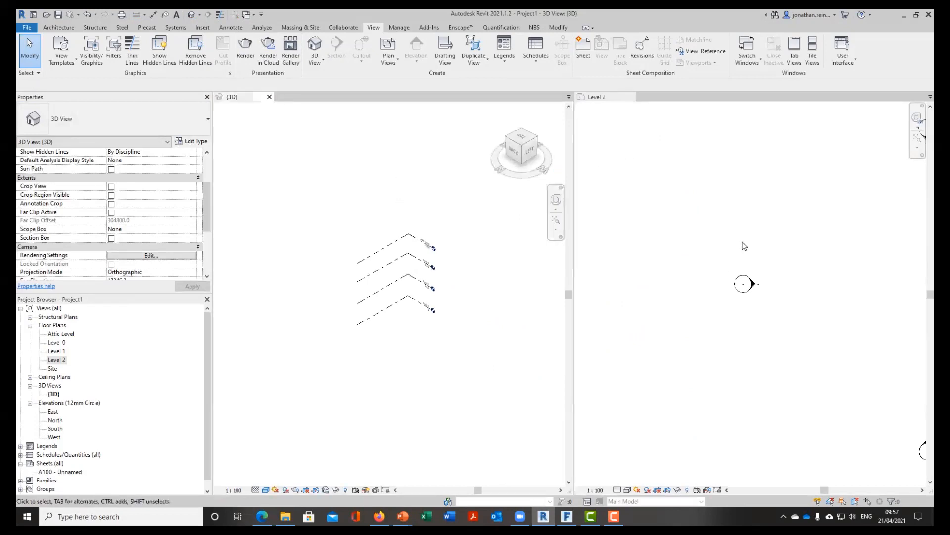
middle_click_drag(790, 230, 669, 253)
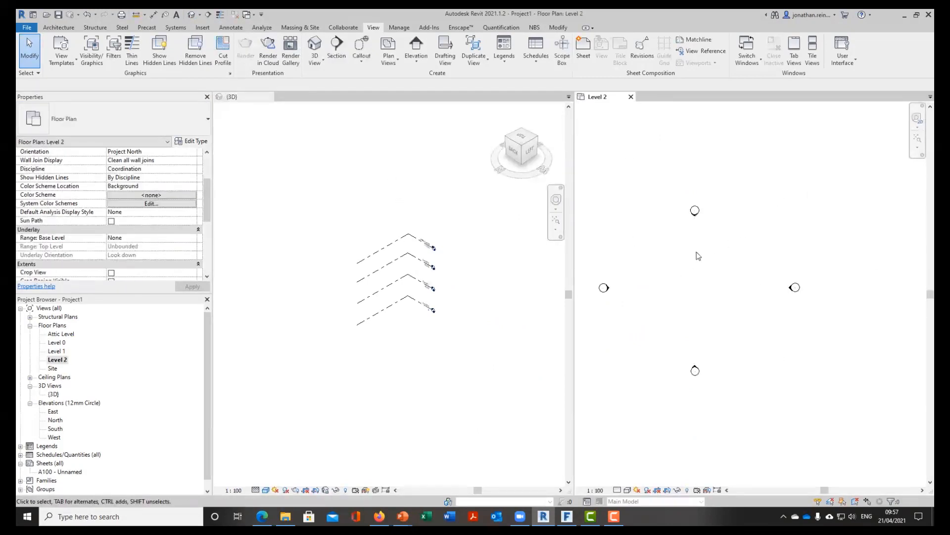
left_click(810, 52)
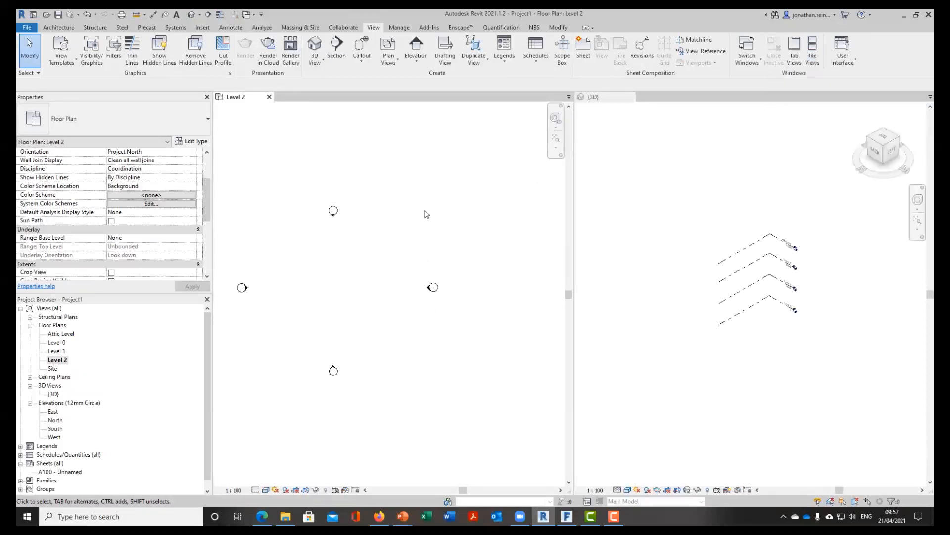
scroll(401, 261, "up", 2)
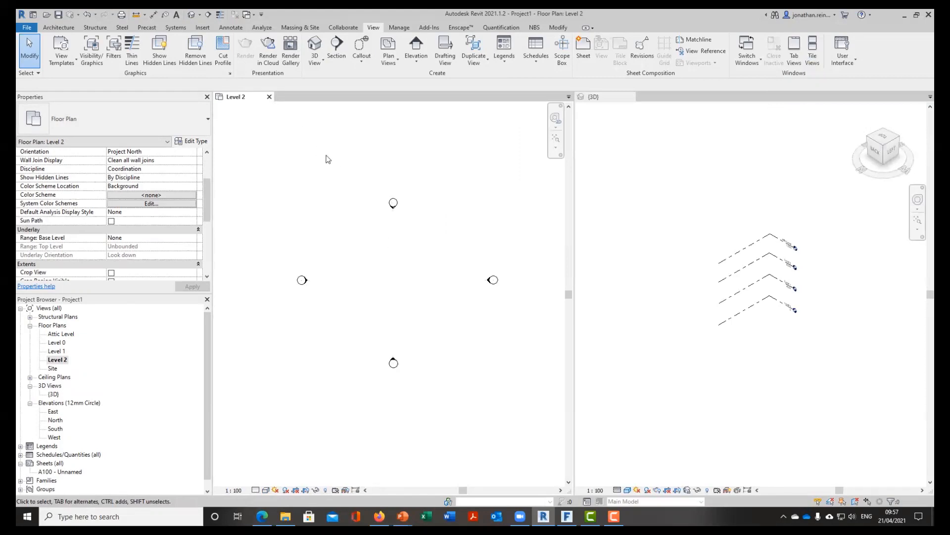
Start an architectural wall with the Wall-Ext_22Rdr-100Blk-50Air-30Ins-100LBlk-12P type
left_click(56, 28)
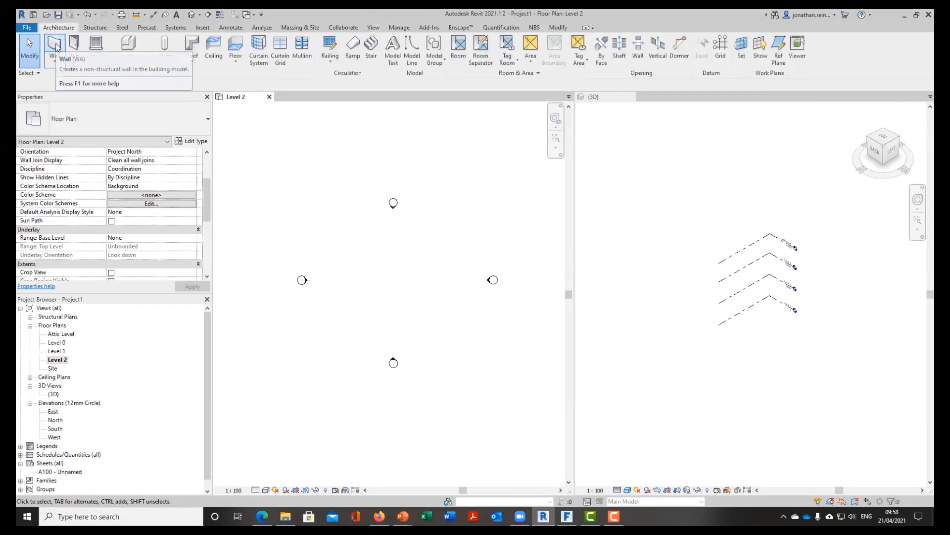
left_click(55, 45)
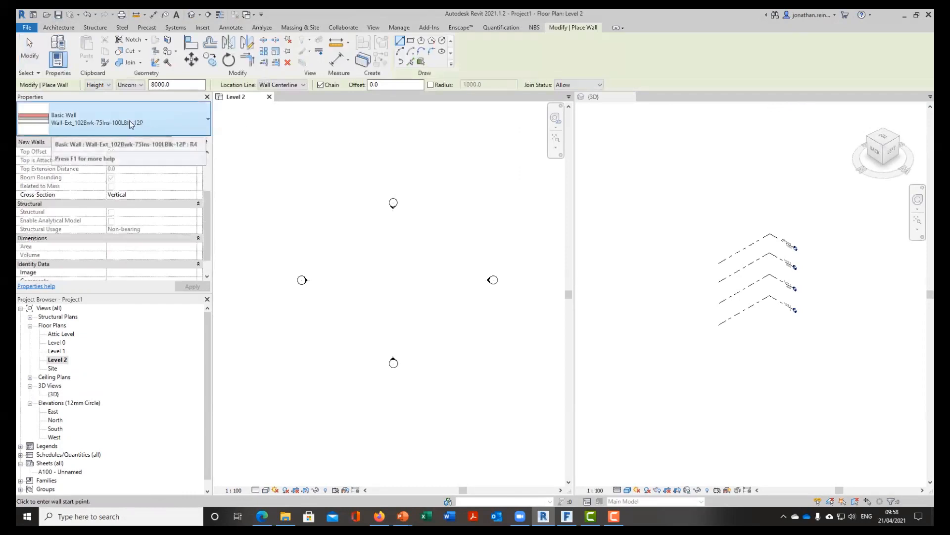
left_click(158, 124)
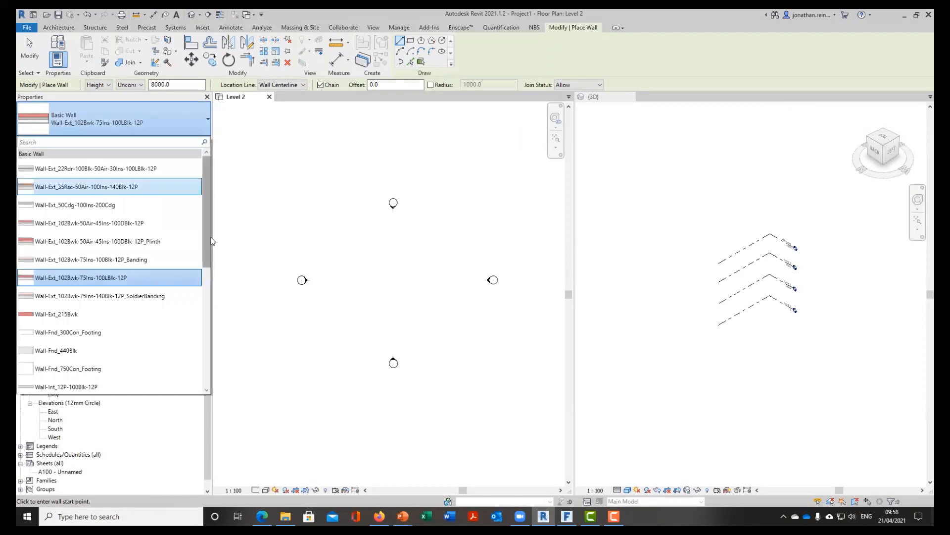
scroll(213, 233, "down", 5)
scroll(214, 225, "up", 2)
scroll(214, 226, "up", 3)
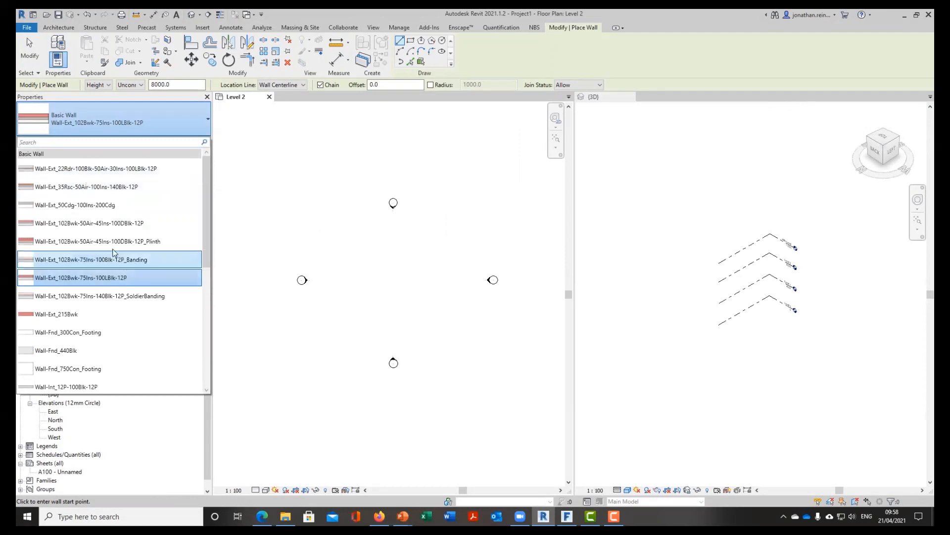
left_click(151, 171)
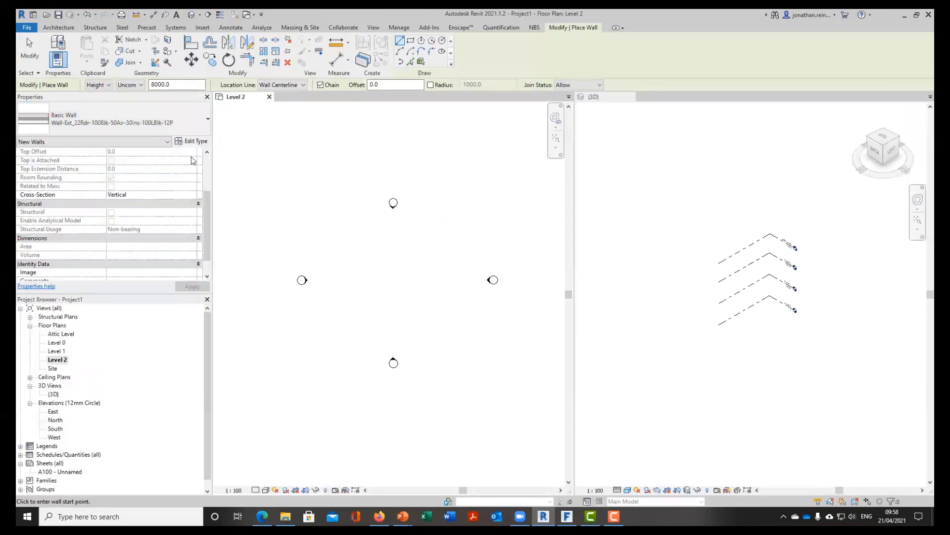
Duplicate the current wall type and name the copy 450mm Wall
left_click(197, 141)
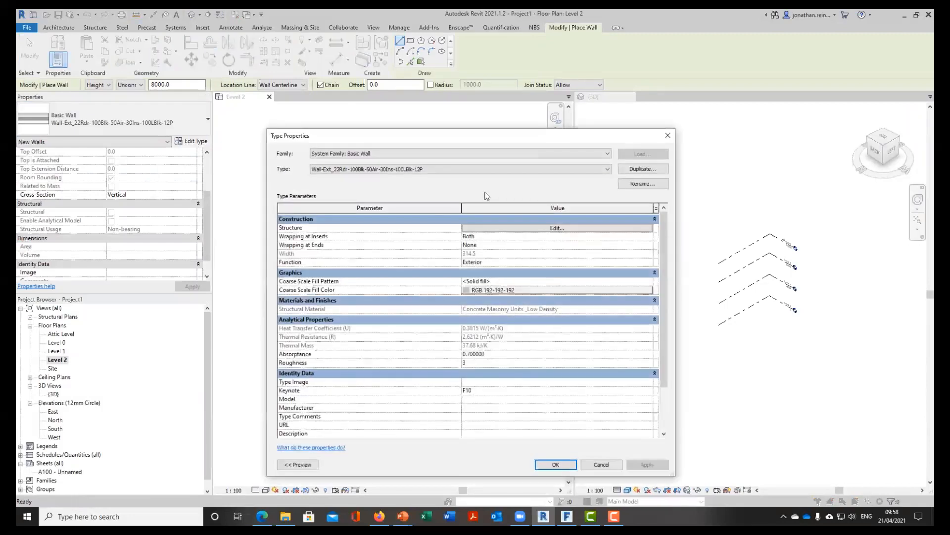
left_click(643, 169)
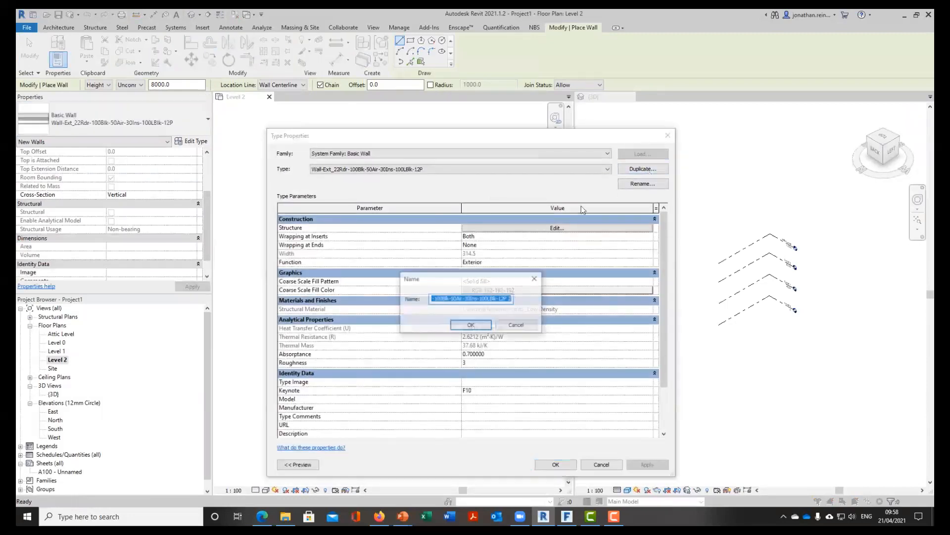
type("450mm Wall")
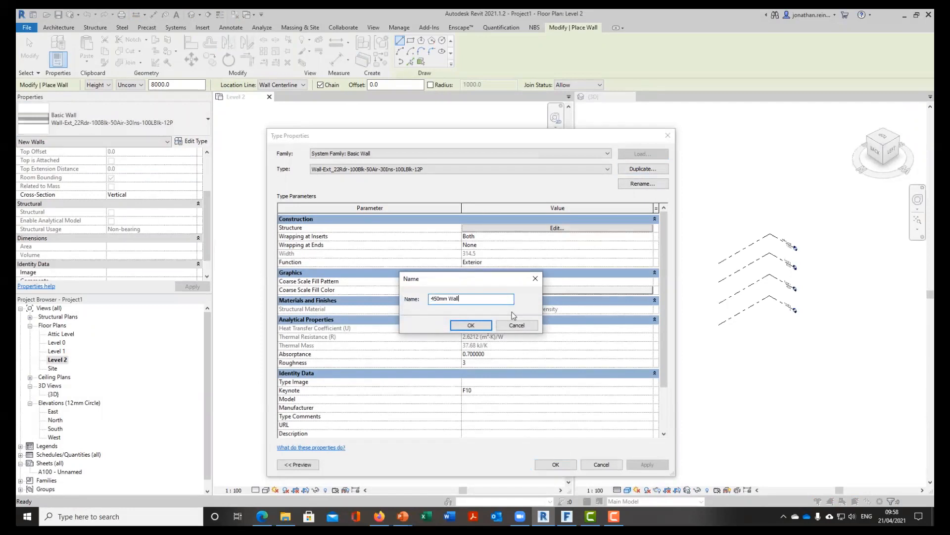
left_click(472, 326)
Delete all finish, masonry finish and thermal/air layers from the 450mm Wall assembly, keeping only the structural layer in the core
left_click(559, 228)
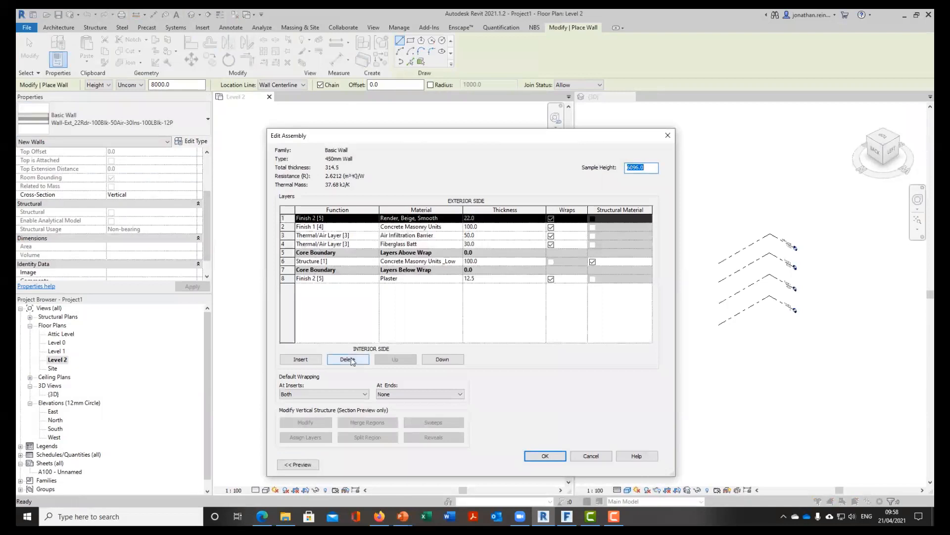
left_click(348, 359)
left_click(348, 359)
left_click(348, 359)
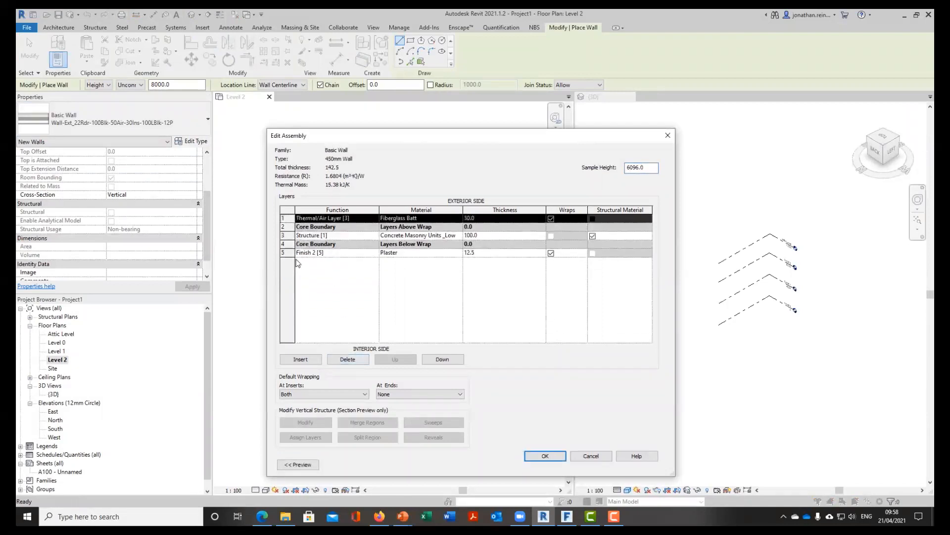
left_click(302, 253)
left_click(348, 359)
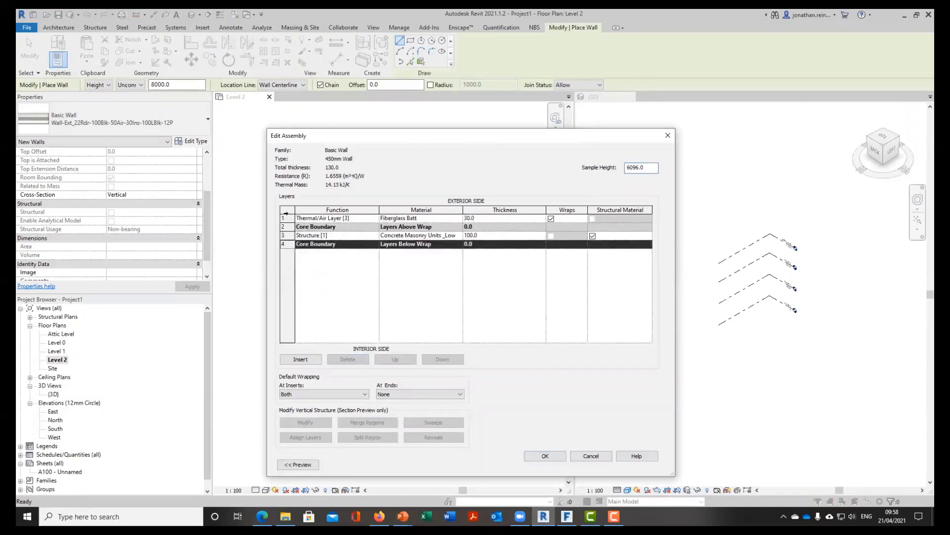
left_click(307, 218)
left_click(348, 360)
Set the structural layer's thickness to 450 mm and accept the edited wall type
left_click(505, 227)
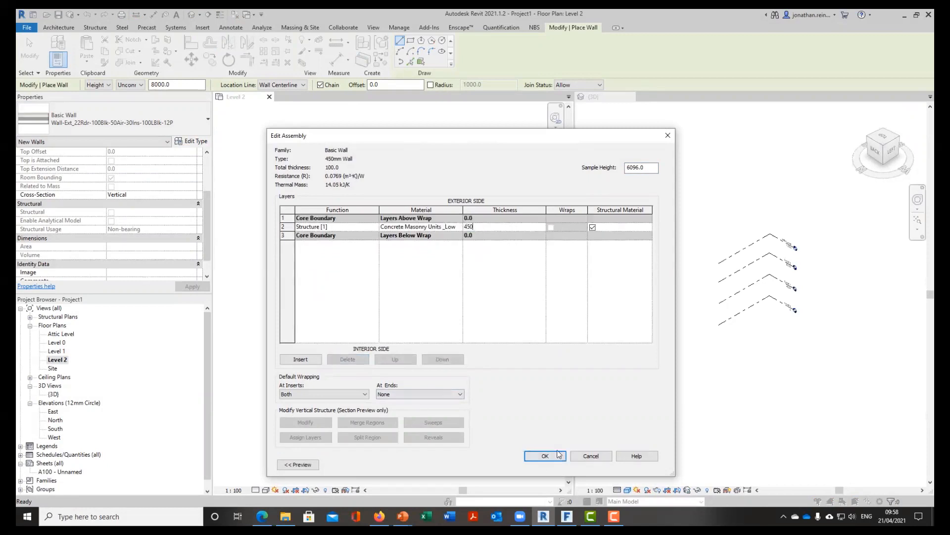
left_click(545, 456)
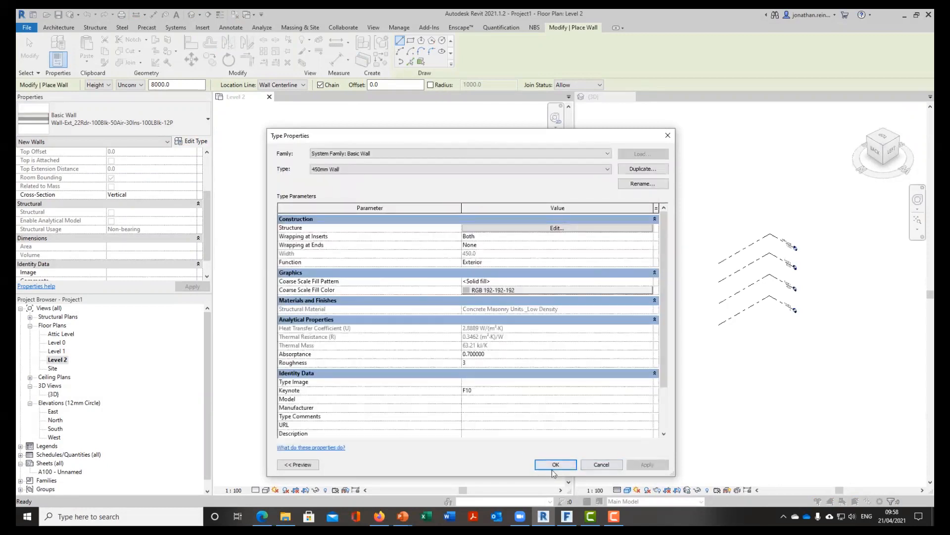
left_click(553, 466)
Draw the first 450mm Wall in the Level 2 plan, running straight down 5000 mm from inside the elevation markers' upper-left area
middle_click_drag(403, 221, 379, 214)
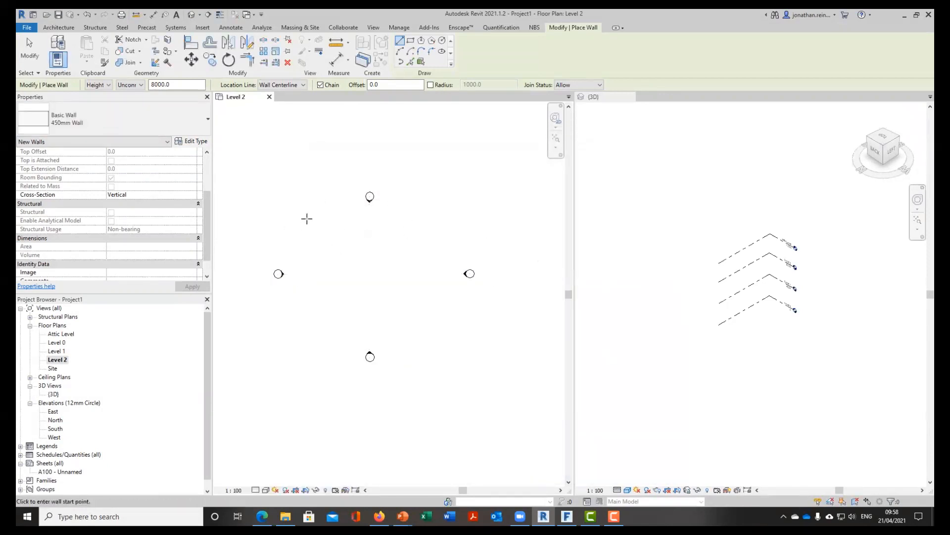
left_click(306, 213)
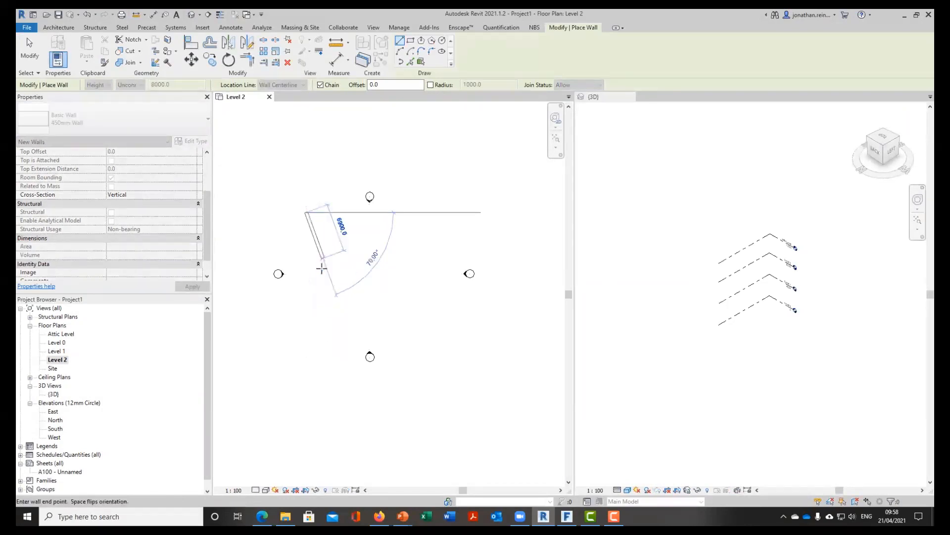
type("5")
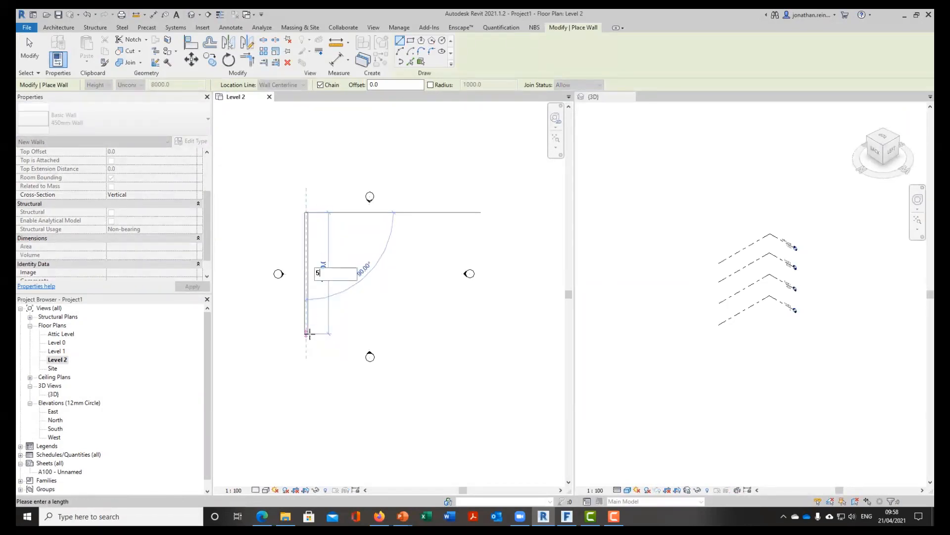
type("000")
key("Return")
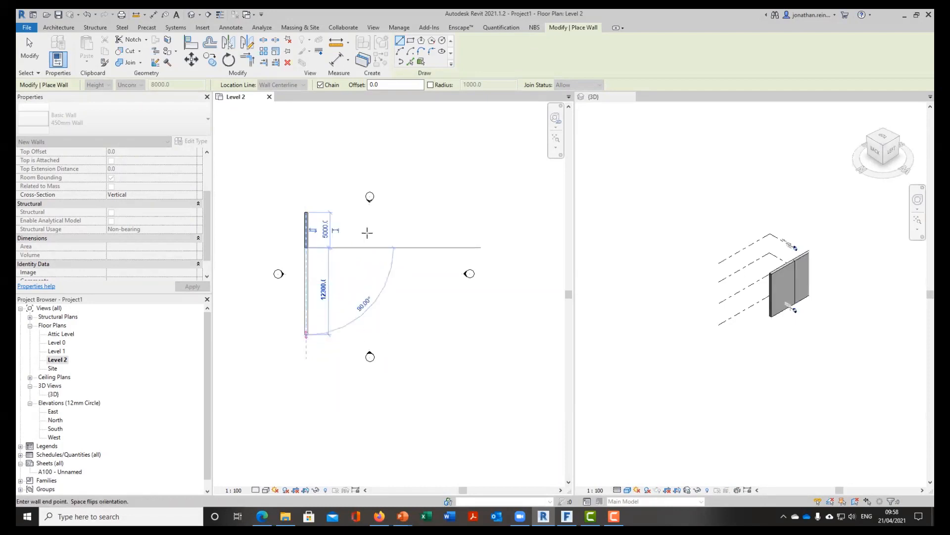
Continue the wall chain into a closed stepped outline with an angled upper-right corner, including an east wall about 21400 mm long
left_click(362, 247)
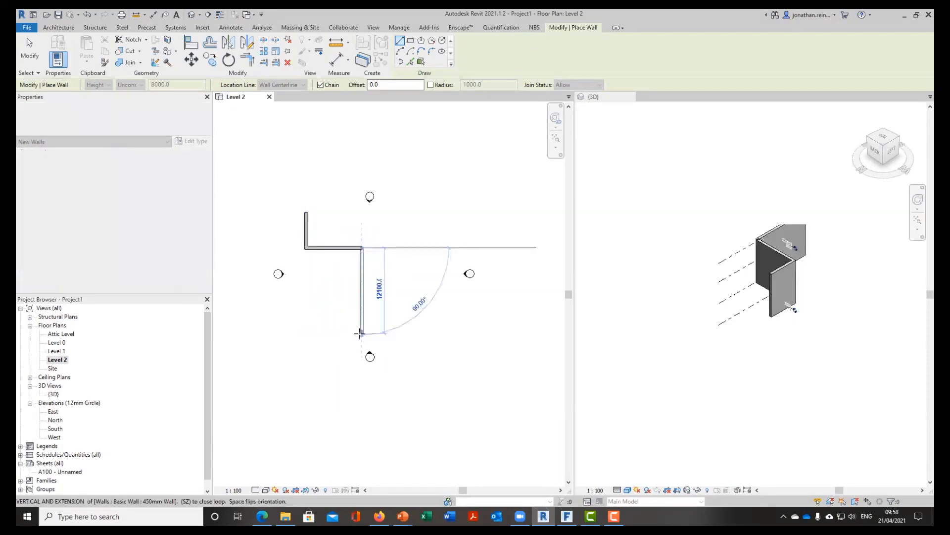
left_click(361, 333)
left_click(443, 333)
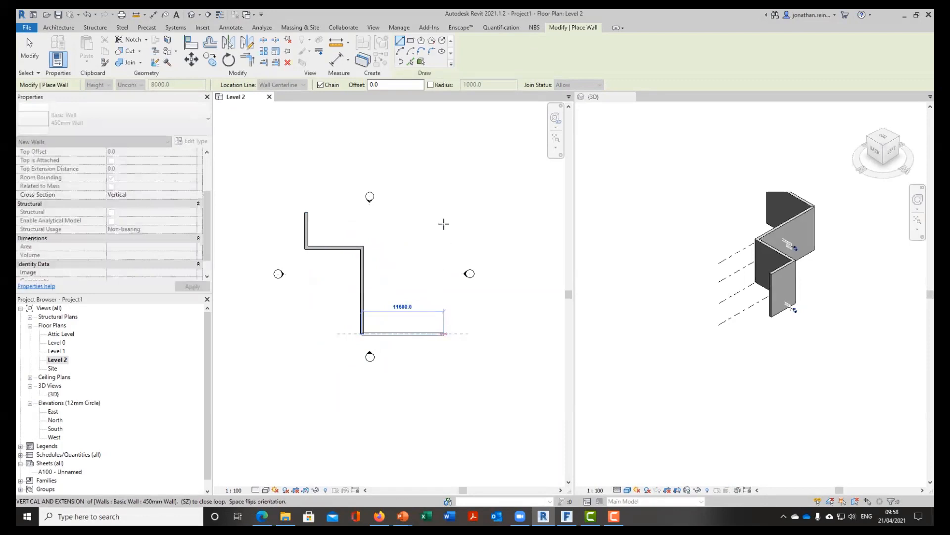
left_click(444, 183)
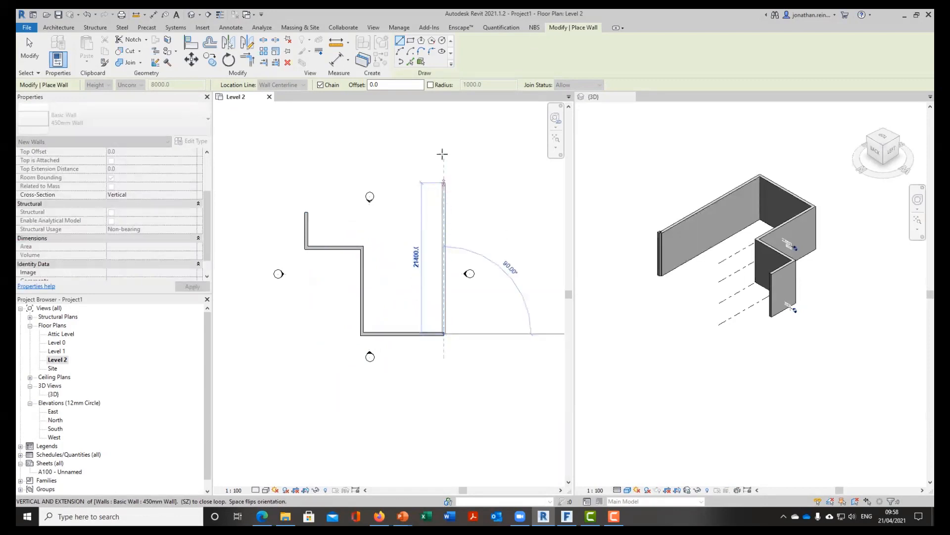
left_click(402, 140)
left_click(350, 140)
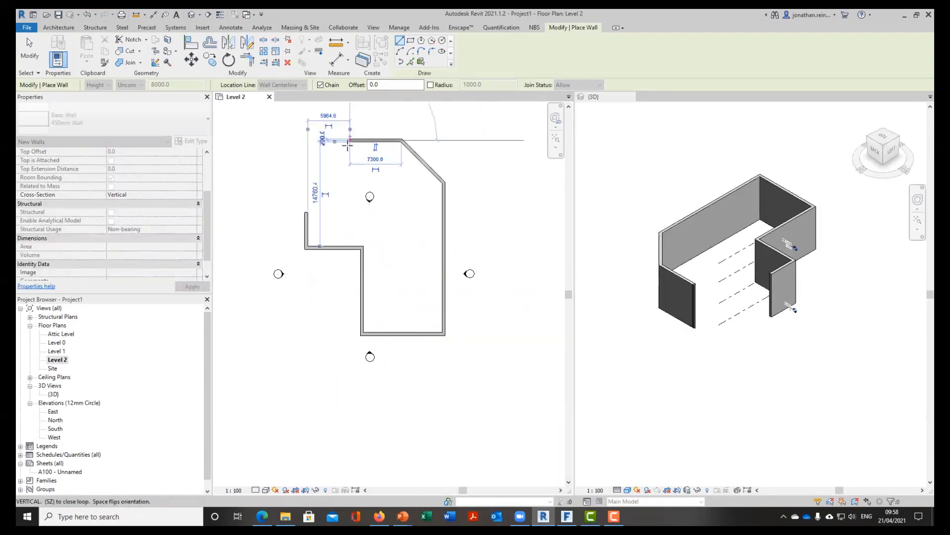
left_click(350, 183)
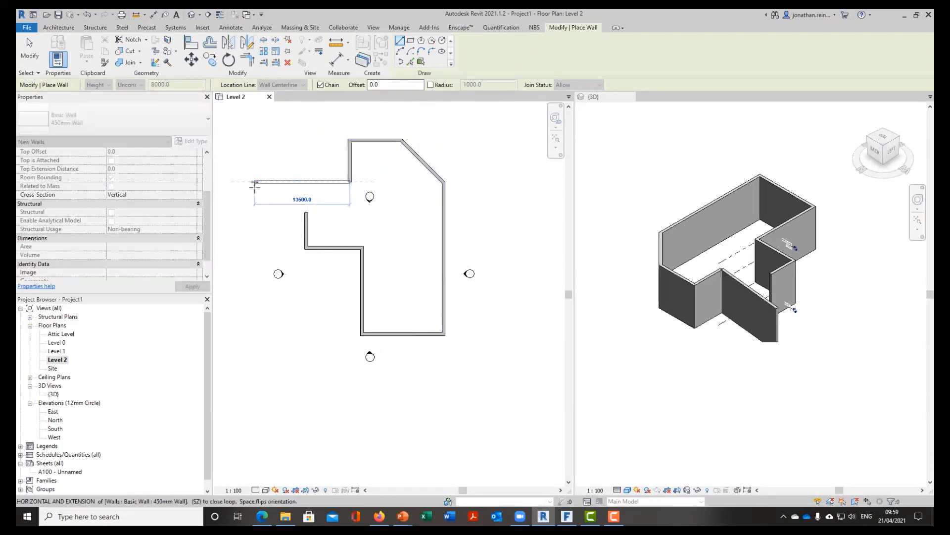
left_click(253, 182)
left_click(253, 212)
left_click(305, 212)
key("Escape")
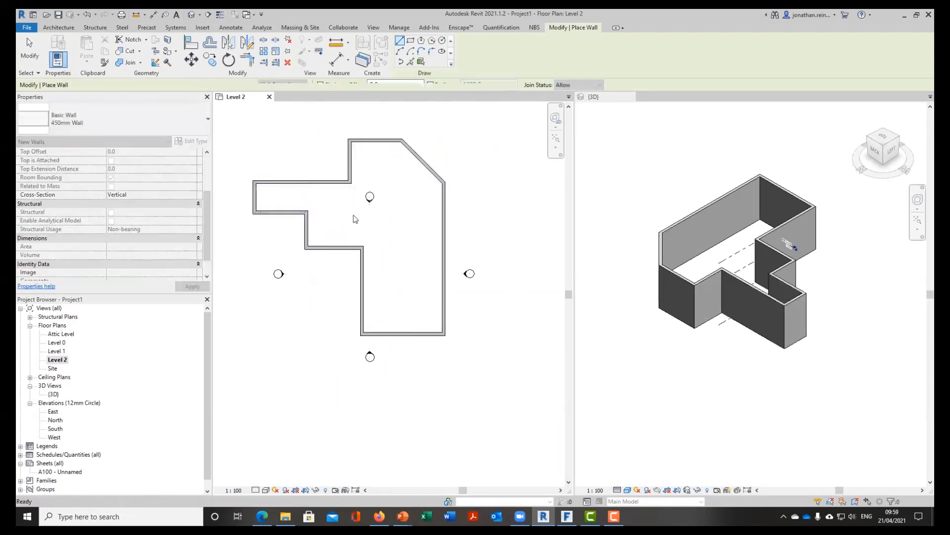
Move the northern elevation marker clear above the building outline and check the east, south and west markers by selecting them
middle_click_drag(367, 212, 375, 257)
left_click_drag(369, 229, 382, 154)
scroll(429, 267, "down", 2)
middle_click_drag(429, 267, 429, 264)
left_click_drag(477, 321, 456, 267)
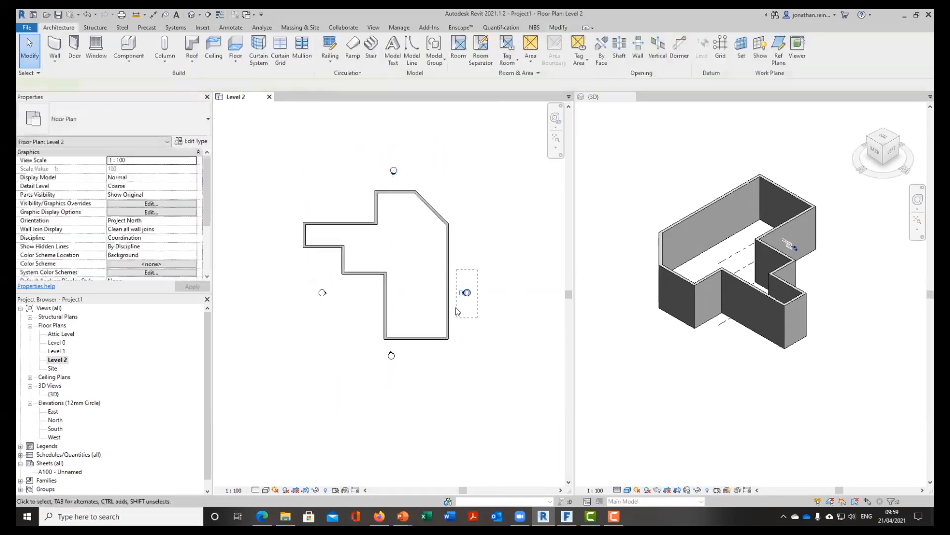
left_click_drag(424, 375, 372, 341)
left_click_drag(340, 305, 303, 285)
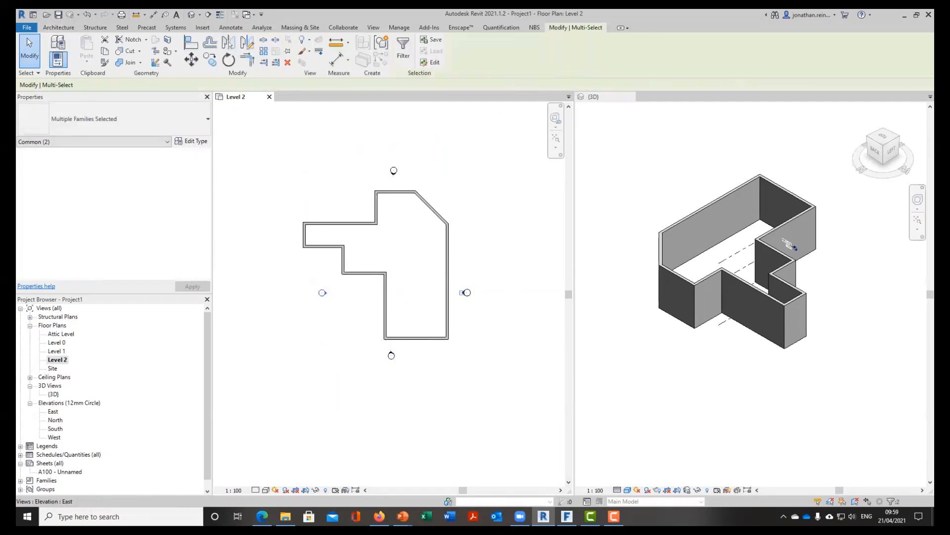
key("Escape")
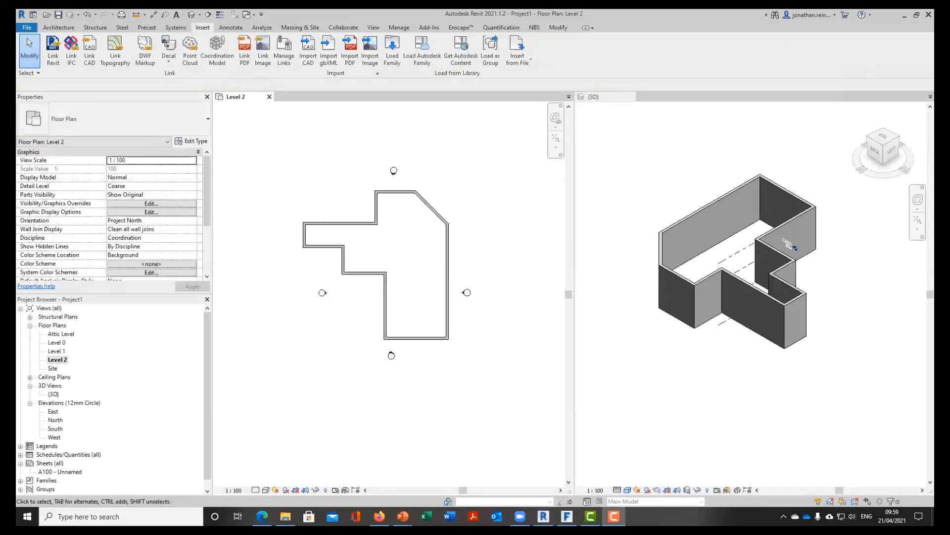
Link Drawing1.dwg from the Desktop with colors set to Black and White, auto-detected units and placement at Level 0
left_click(328, 148)
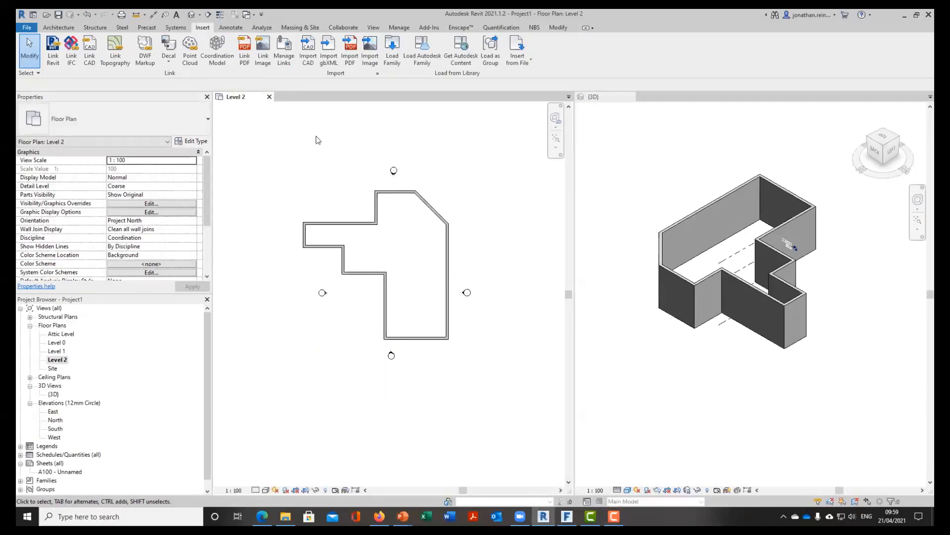
middle_click_drag(308, 154, 318, 174)
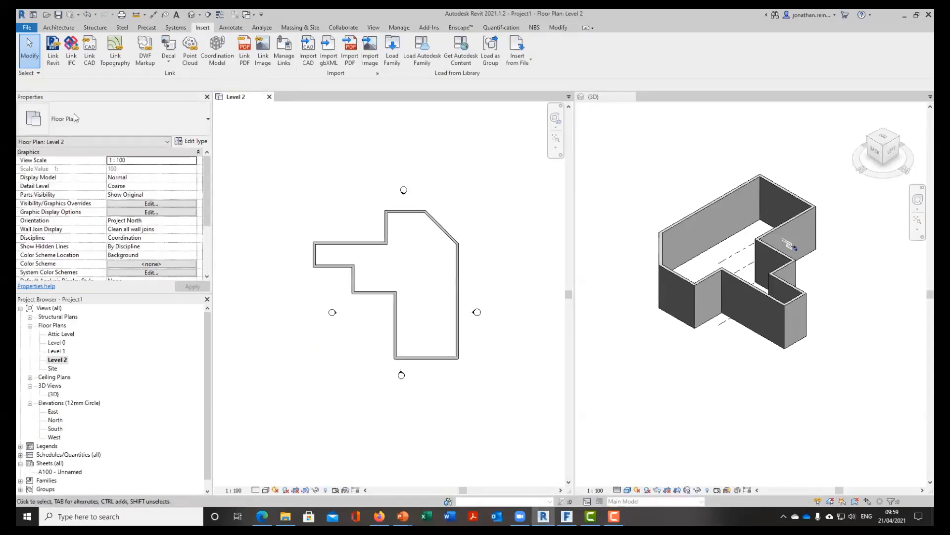
left_click(88, 48)
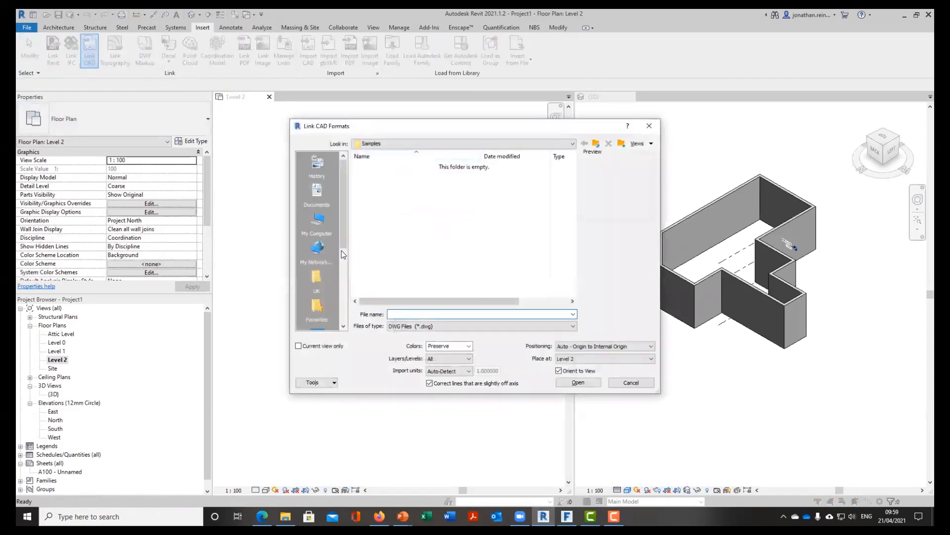
scroll(330, 300, "down", 3)
left_click(321, 195)
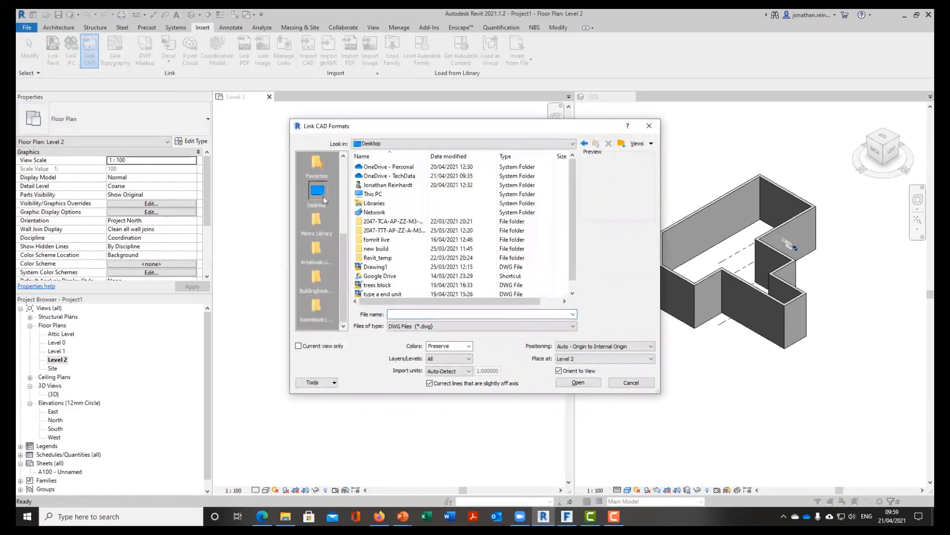
left_click(376, 266)
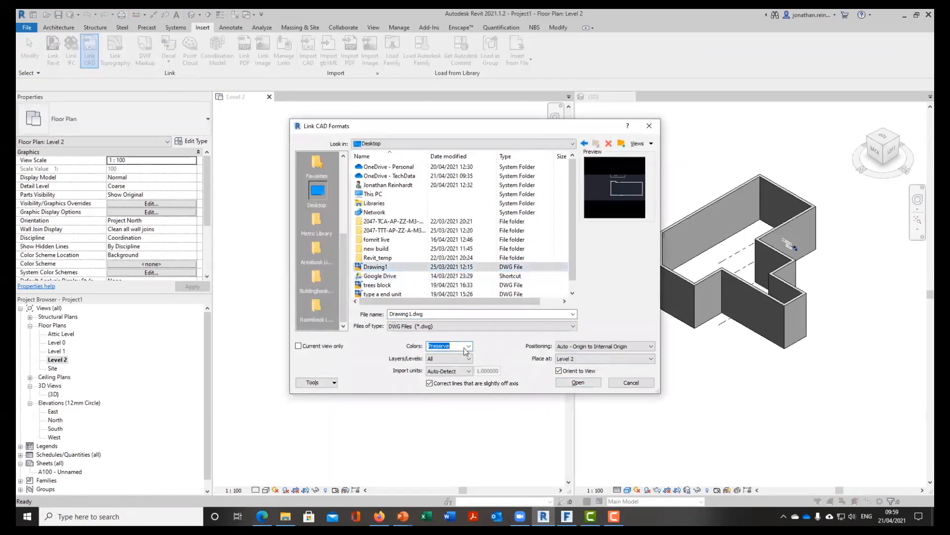
left_click(463, 374)
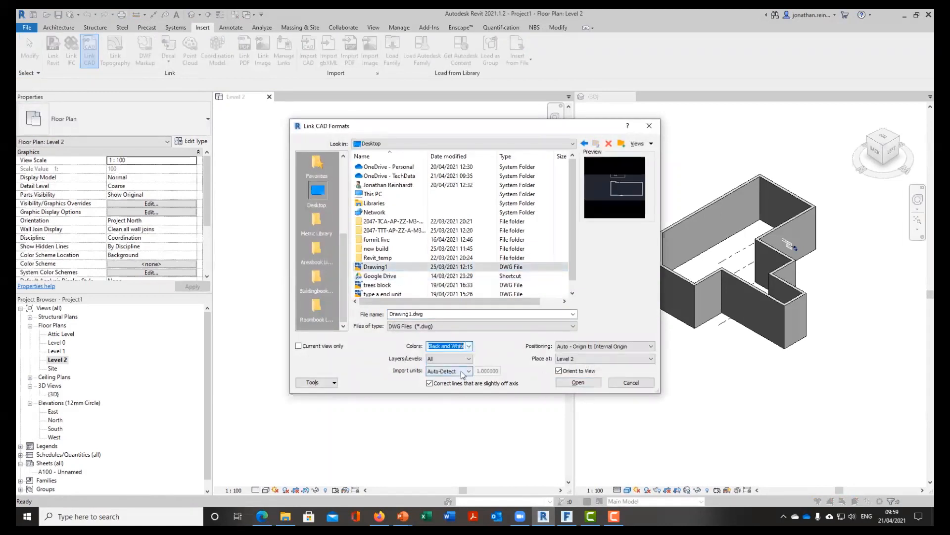
left_click(580, 359)
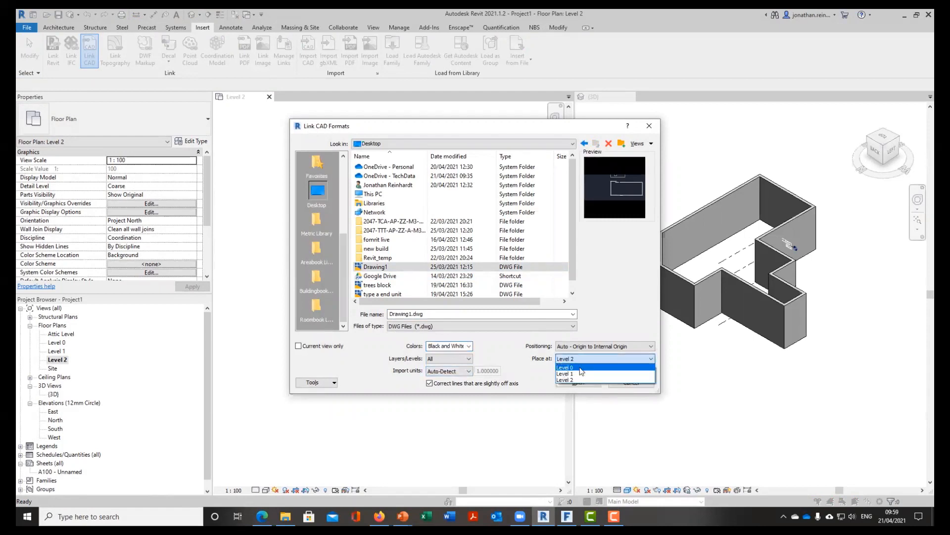
left_click(580, 369)
left_click(579, 383)
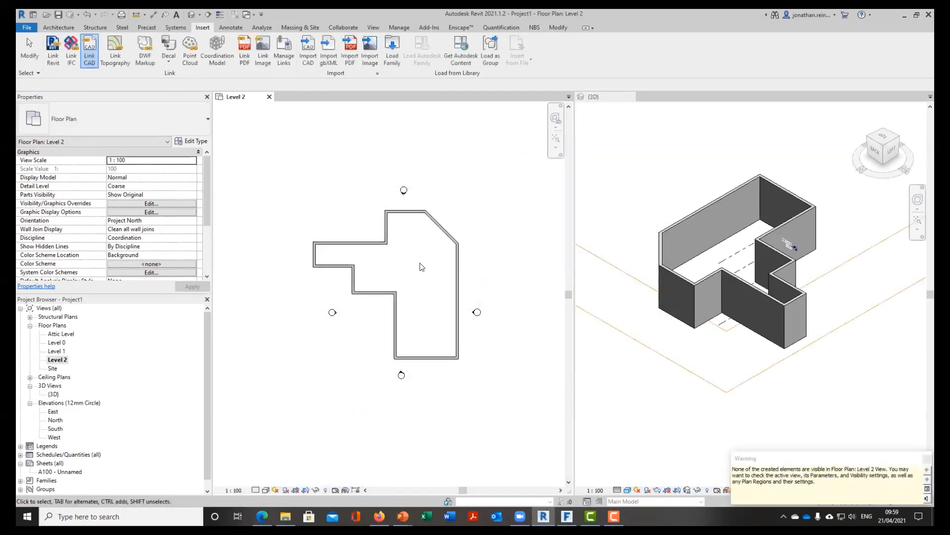
Compare the linked drawing's extent with the walls in the 3D view, and remove the link
left_click(656, 405)
scroll(734, 294, "down", 4)
left_click(524, 236)
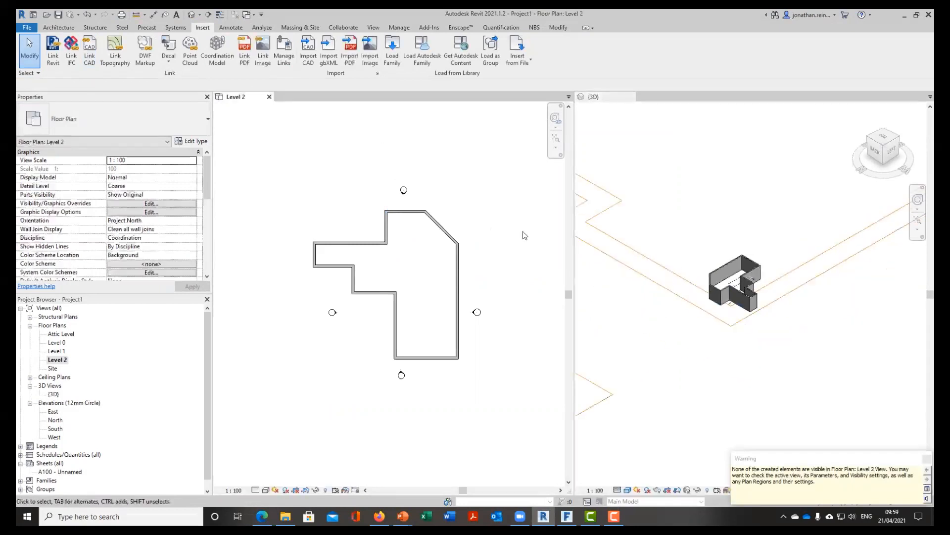
middle_click_drag(525, 235, 475, 220)
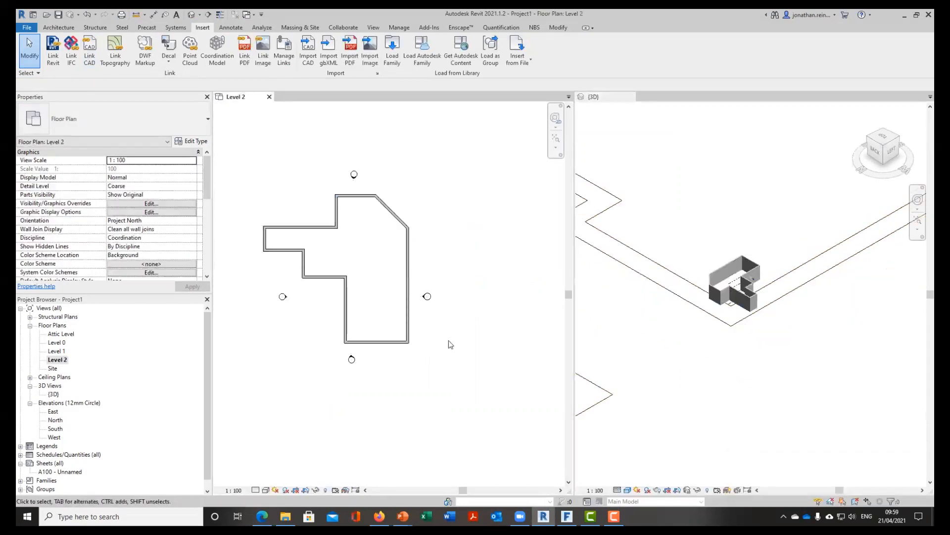
left_click(743, 388)
middle_click_drag(742, 388, 726, 378, "shift")
scroll(736, 376, "down", 5)
scroll(758, 337, "up", 5)
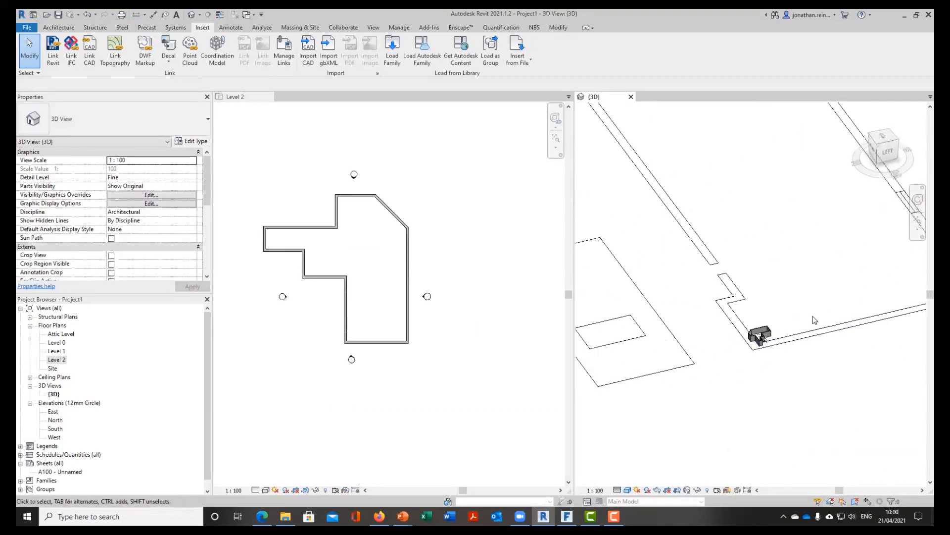
scroll(800, 302, "down", 4)
left_click(762, 271)
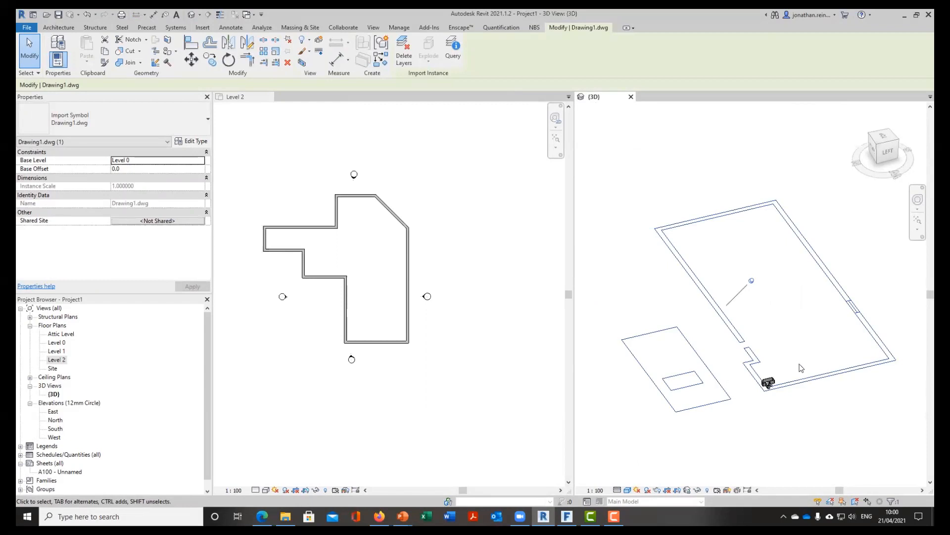
key("Delete")
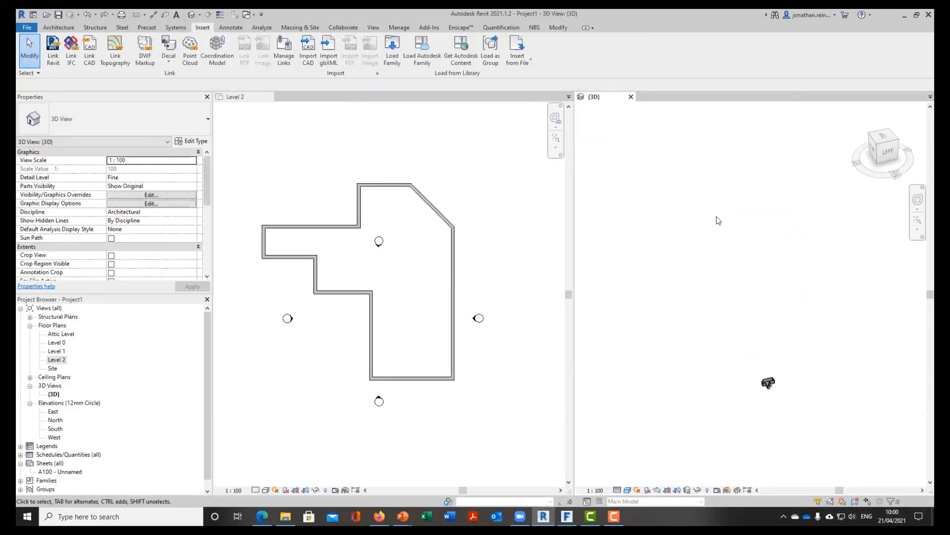
Link Drawing1.dwg from the Desktop again, with the import units set to millimeter and placement at Level 0
left_click(399, 27)
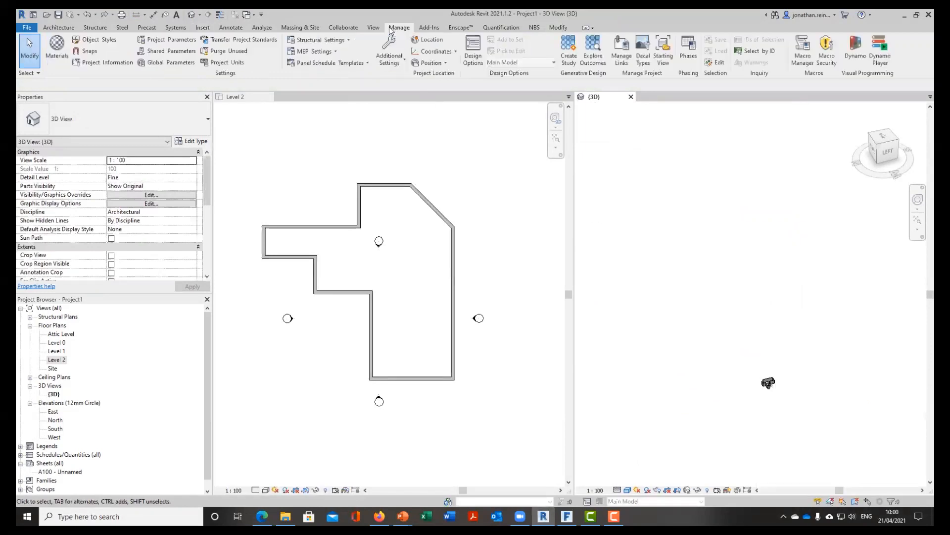
left_click(203, 28)
left_click(89, 50)
scroll(556, 219, "down", 1)
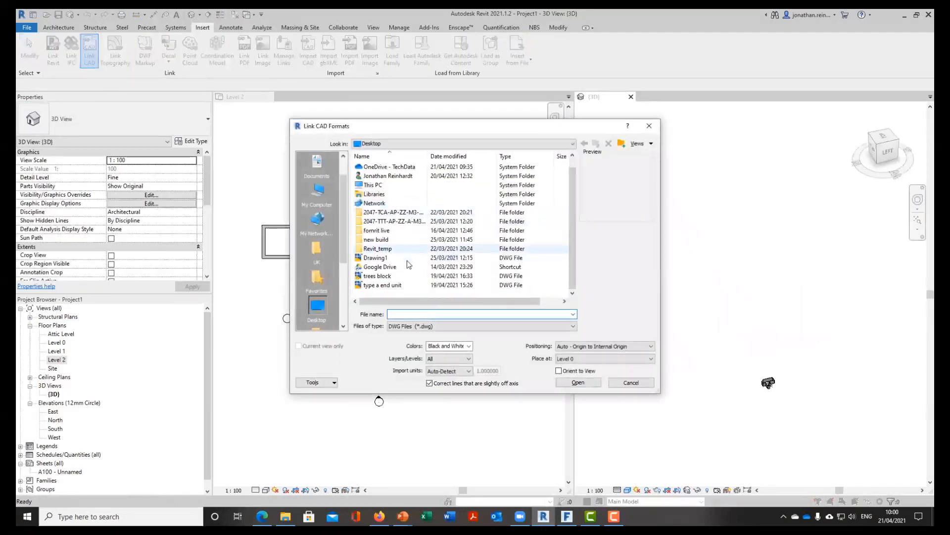
left_click(376, 257)
left_click(462, 371)
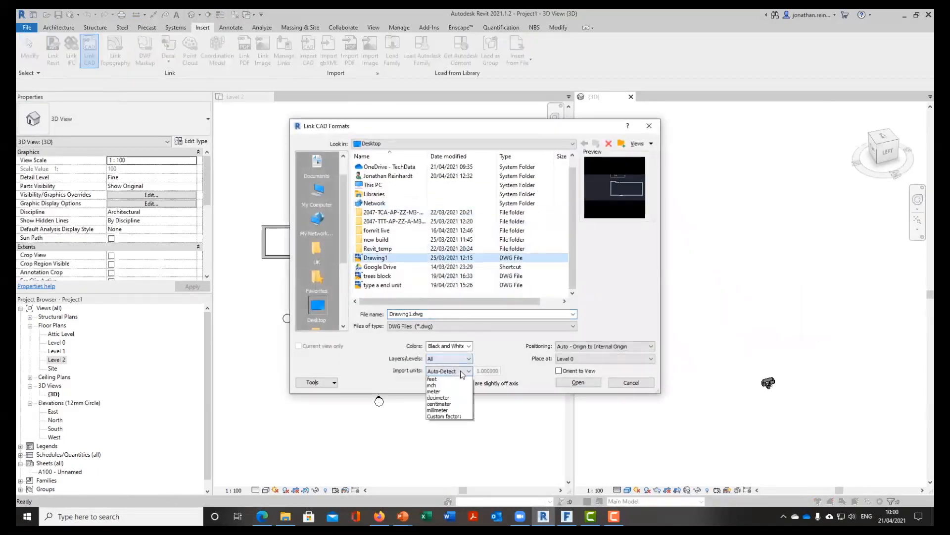
left_click(440, 410)
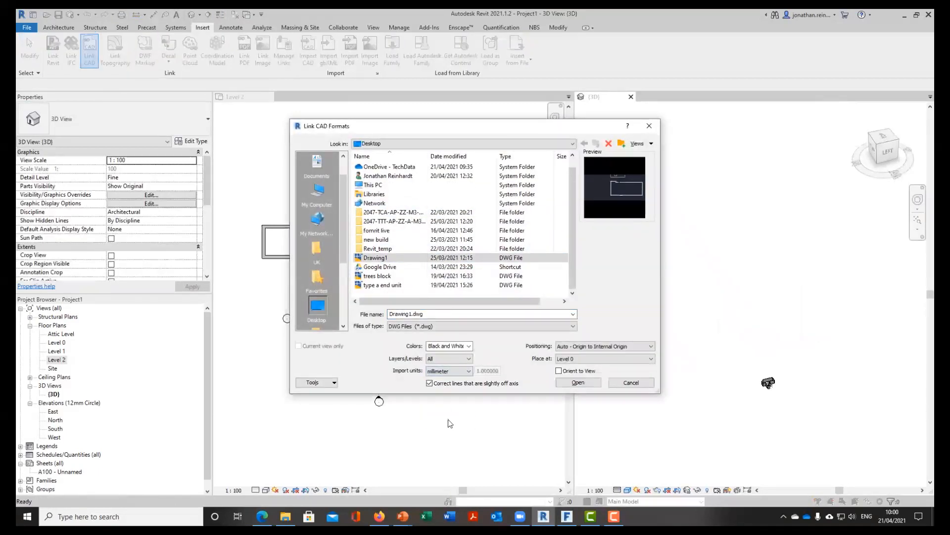
left_click(578, 383)
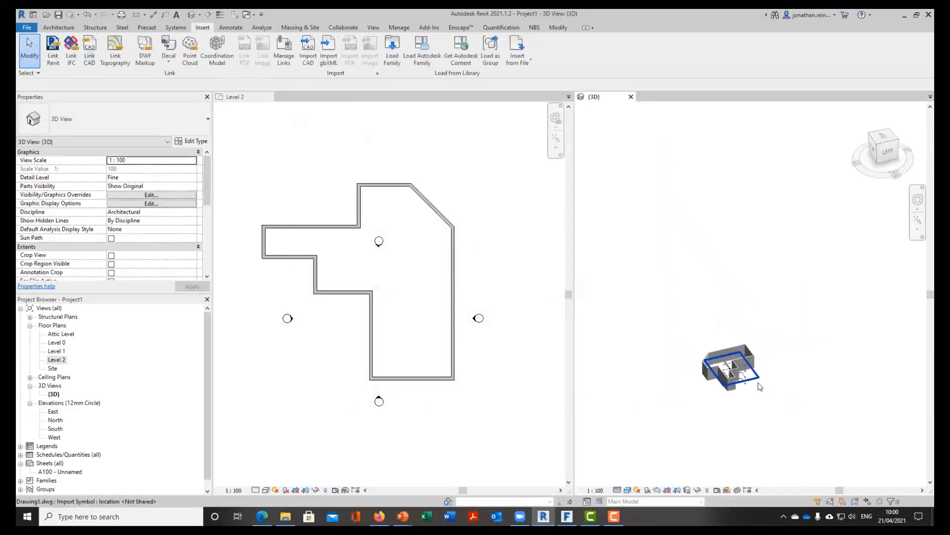
Move the linked drawing in the 3D view so that it lies clear of the walls
scroll(760, 386, "up", 3)
left_click(768, 373)
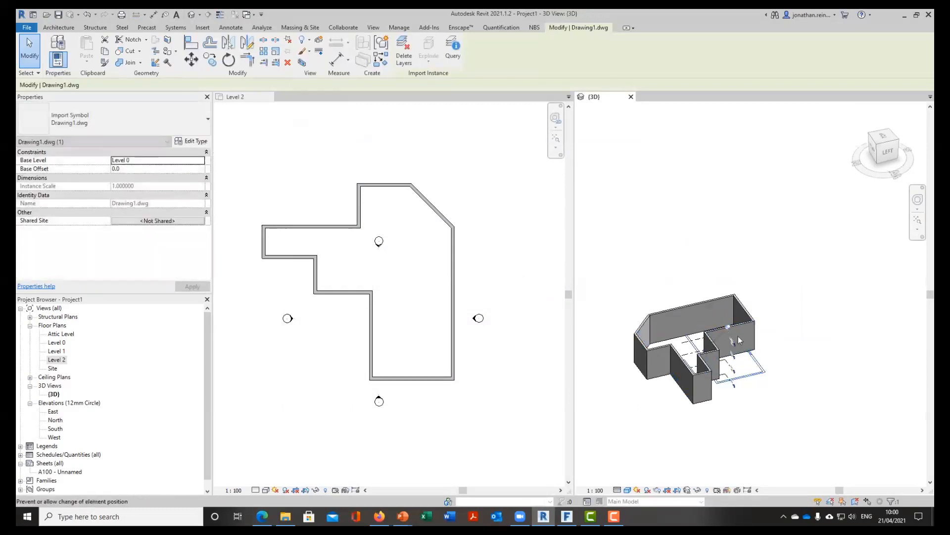
left_click_drag(750, 375, 852, 353)
left_click(791, 286)
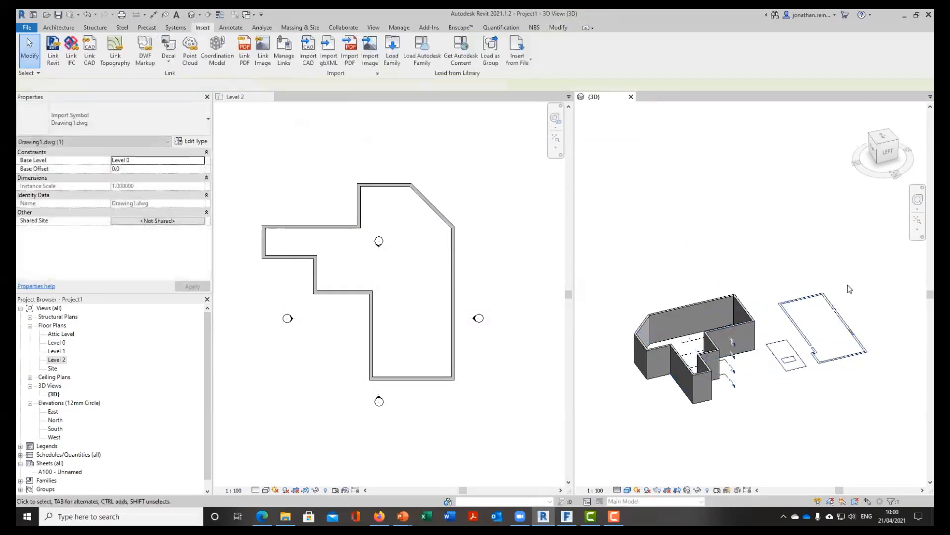
Open the Level 0 floor plan with the linked drawing and the elevation markers in view
double_click(56, 342)
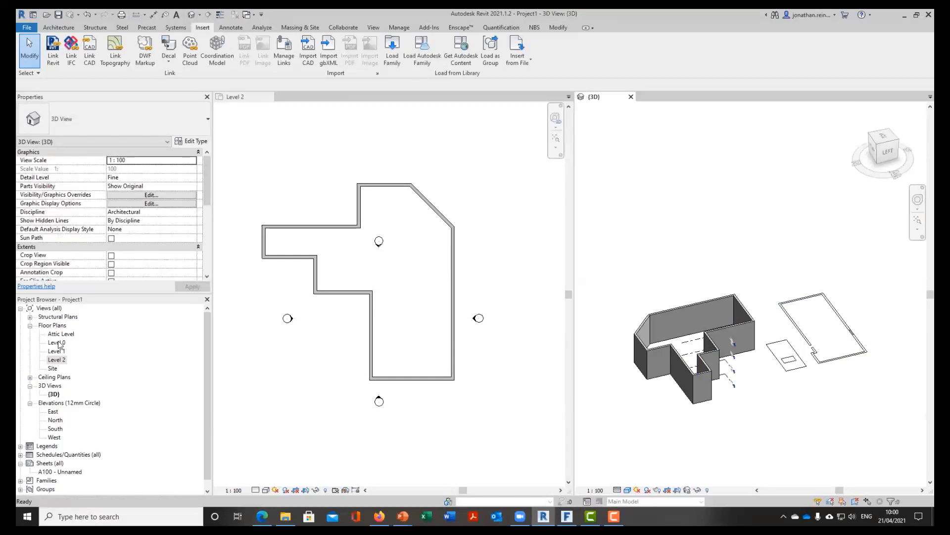
scroll(371, 262, "down", 4)
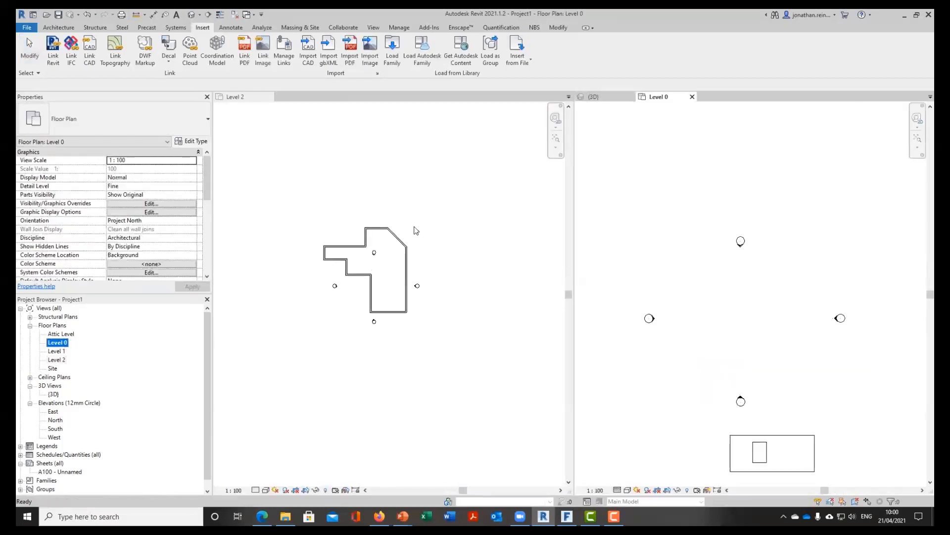
left_click(441, 371)
double_click(63, 342)
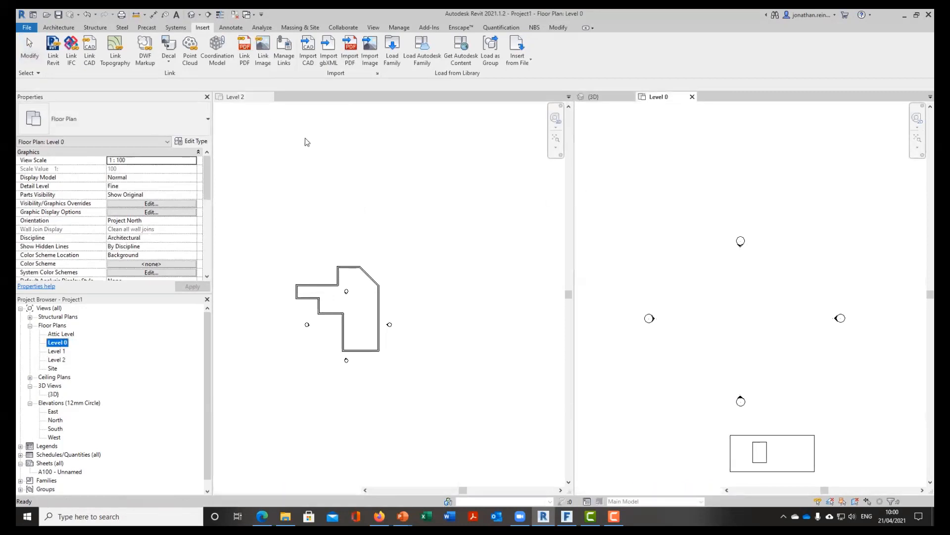
left_click(715, 271)
scroll(762, 361, "down", 2)
scroll(781, 381, "down", 1)
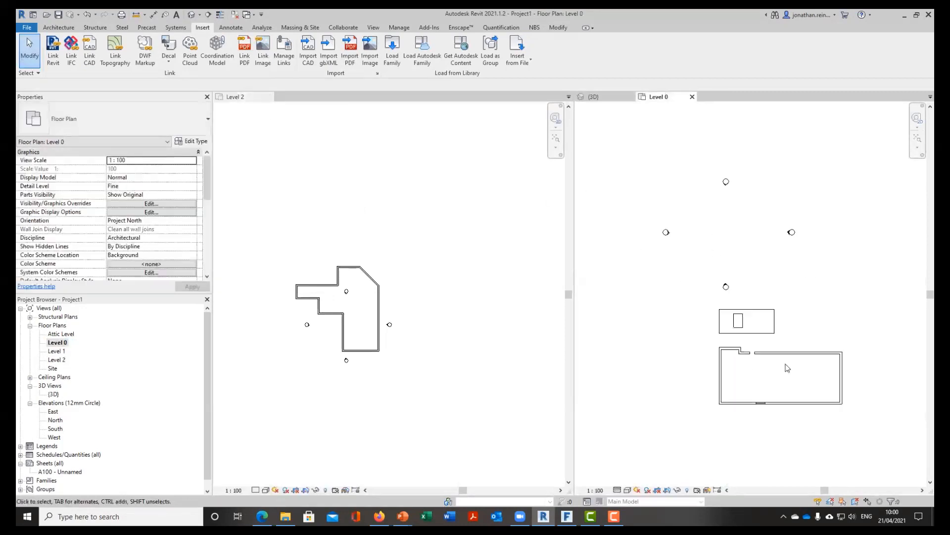
Select the linked drawing in the Level 0 plan and check its position relative to the elevation markers
left_click(813, 353)
middle_click_drag(813, 352, 750, 353)
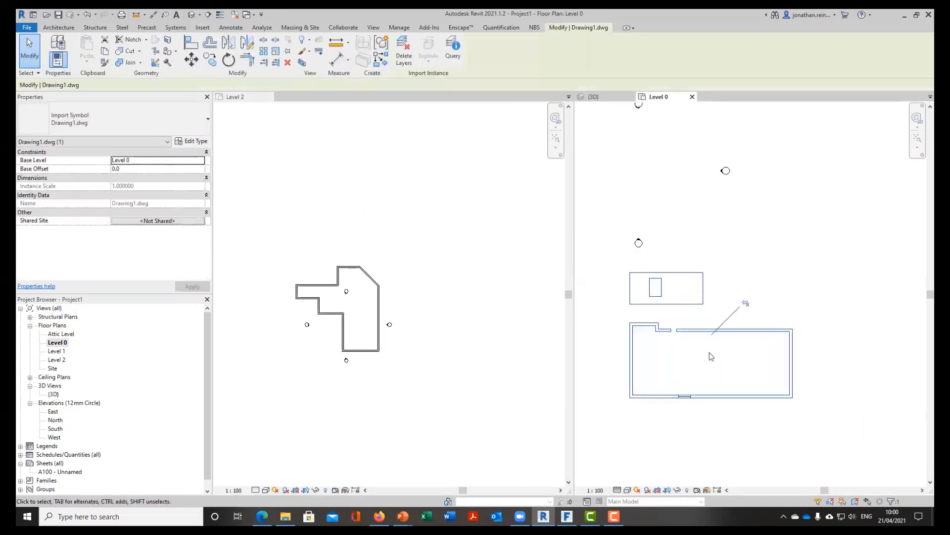
scroll(678, 353, "up", 2)
key("Escape")
left_click(717, 327)
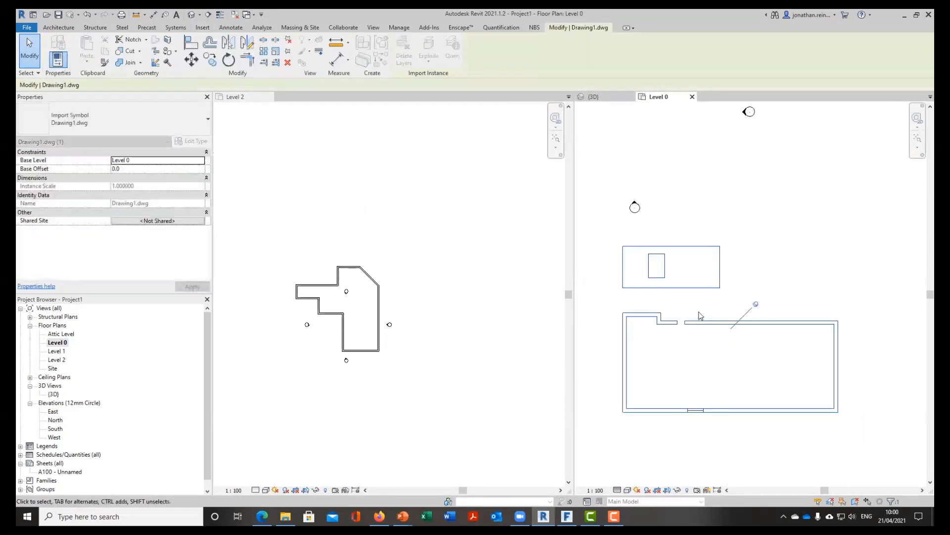
scroll(725, 379, "down", 1)
middle_click_drag(726, 333, 759, 400)
Move the west elevation marker down, clear to the west of the linked drawing in the Level 0 plan
left_click_drag(680, 193, 717, 239)
left_click_drag(696, 332, 677, 306)
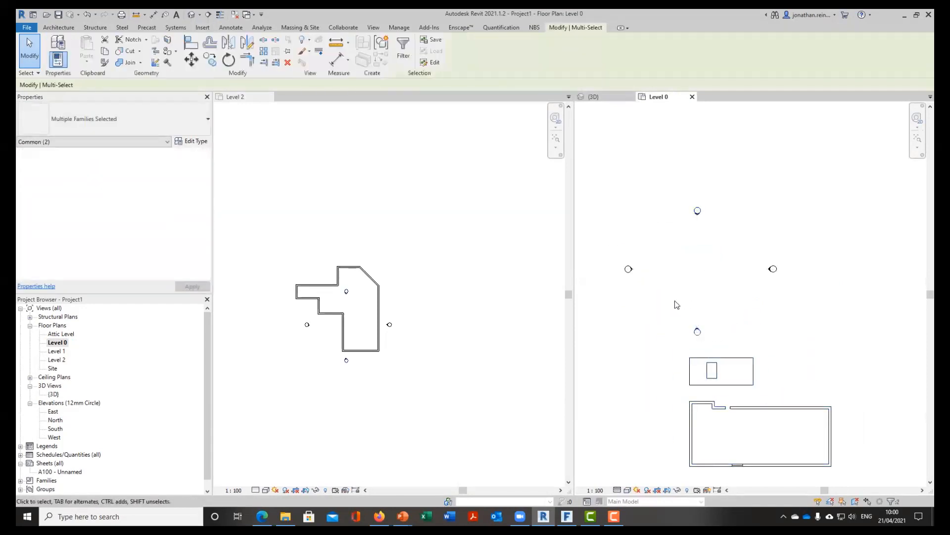
scroll(676, 303, "down", 1)
middle_click_drag(677, 304, 716, 278)
left_click_drag(696, 282, 654, 231)
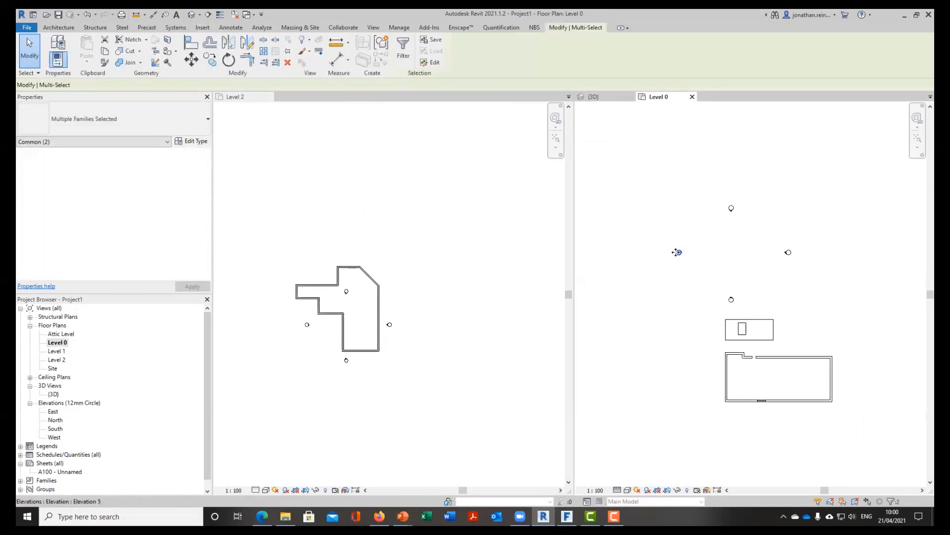
left_click_drag(648, 363, 636, 346)
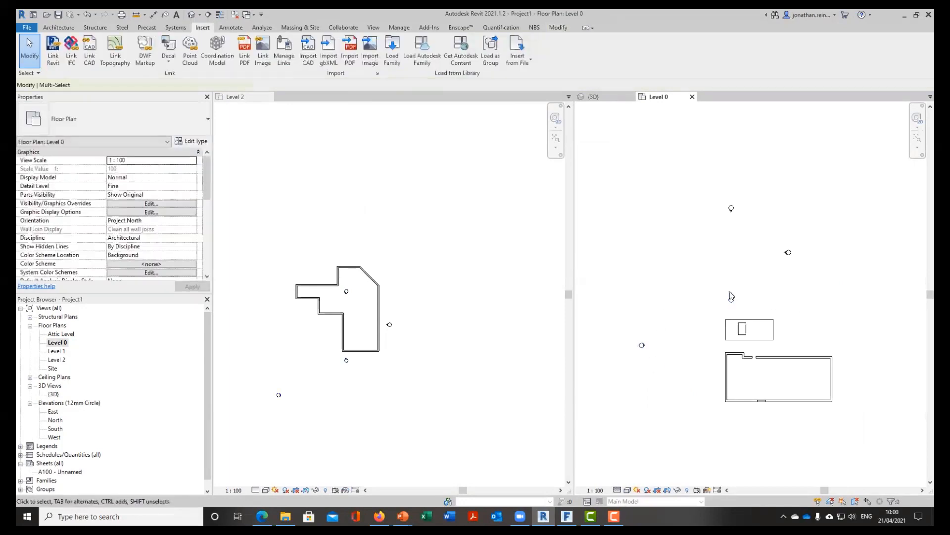
Place the south elevation marker below the linked drawing and extend its view depth north beyond the northern marker
left_click(758, 443)
left_click_drag(759, 439, 763, 189)
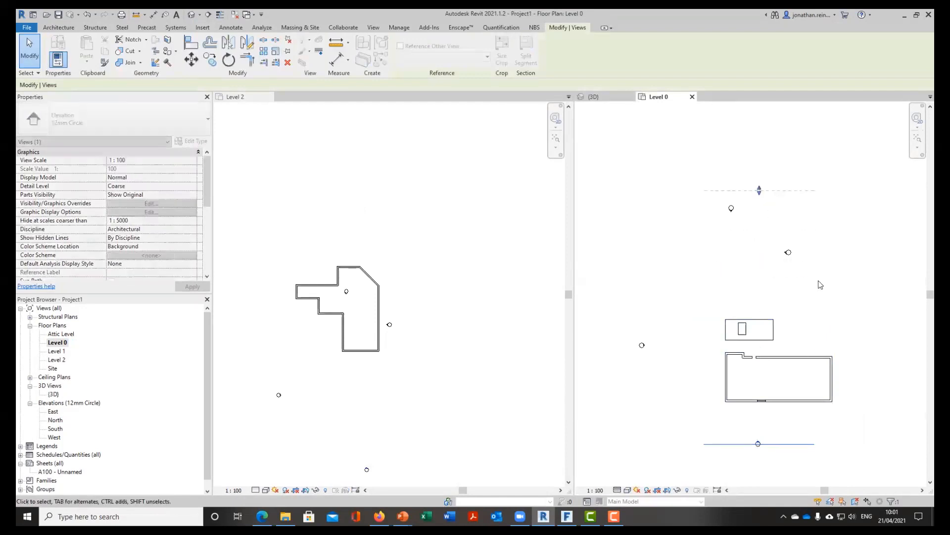
left_click(819, 282)
Move the east elevation marker east of the linked drawing and extend its view depth past the drawing's west side
left_click(785, 253)
left_click_drag(825, 274, 760, 229)
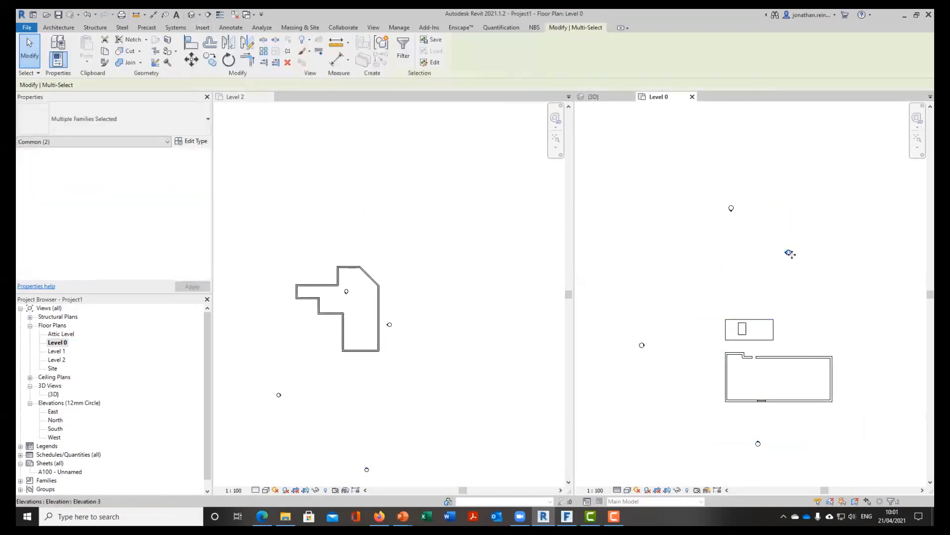
left_click_drag(887, 377, 887, 376)
left_click(881, 389)
left_click(881, 374)
left_click_drag(776, 377, 698, 377)
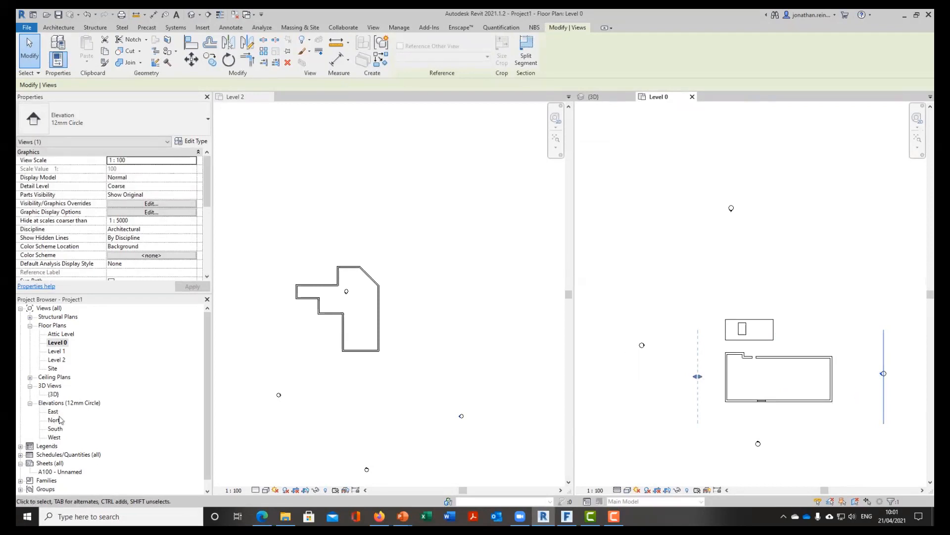
key("Escape")
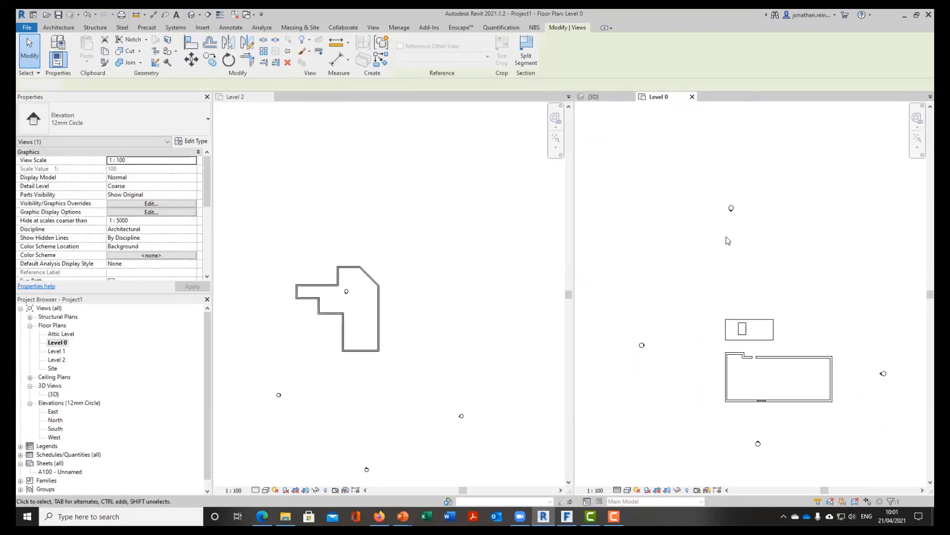
Extend the west elevation's view depth past the drawing's east side and the north elevation's past its south side
left_click(732, 208)
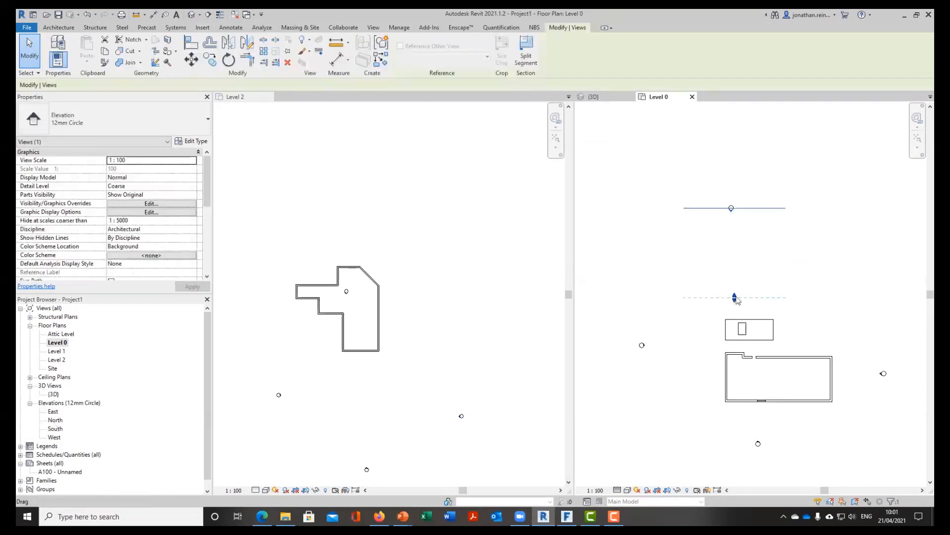
left_click(642, 345)
left_click_drag(751, 347, 858, 347)
left_click(751, 276)
left_click(732, 208)
mouse_move(768, 281)
middle_mouse_down()
mouse_move(754, 256)
mouse_move(779, 255)
middle_mouse_up()
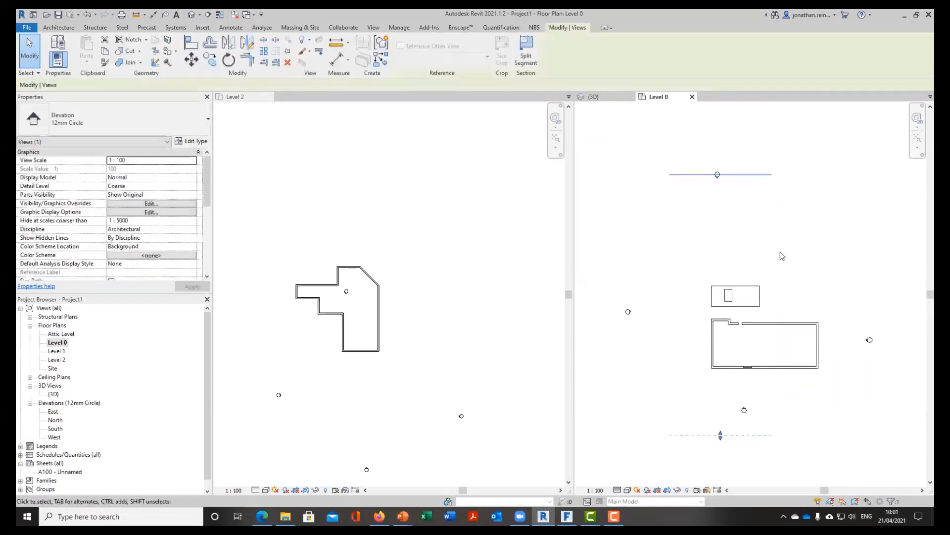
Select the angled wall in the Level 2 plan and check it in the 3D view
key("Escape")
left_click(426, 231)
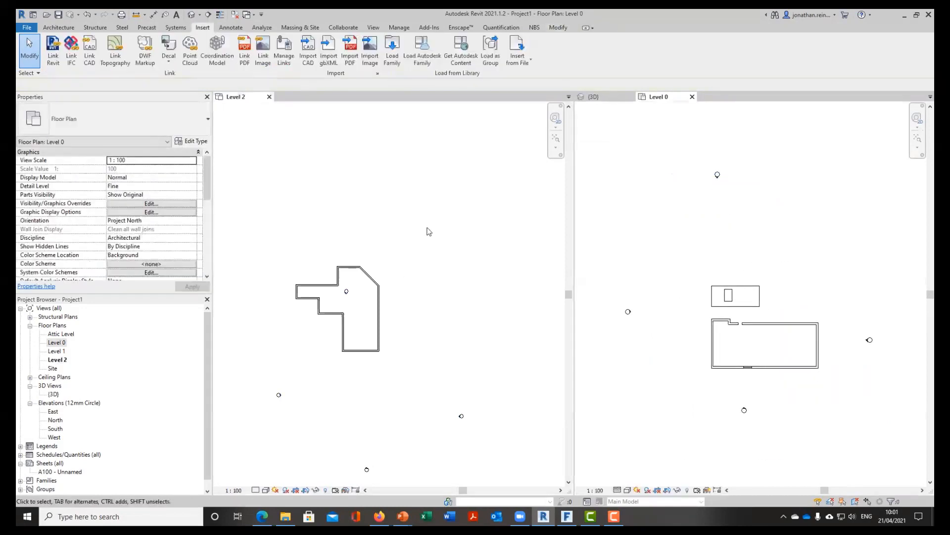
left_click(372, 286)
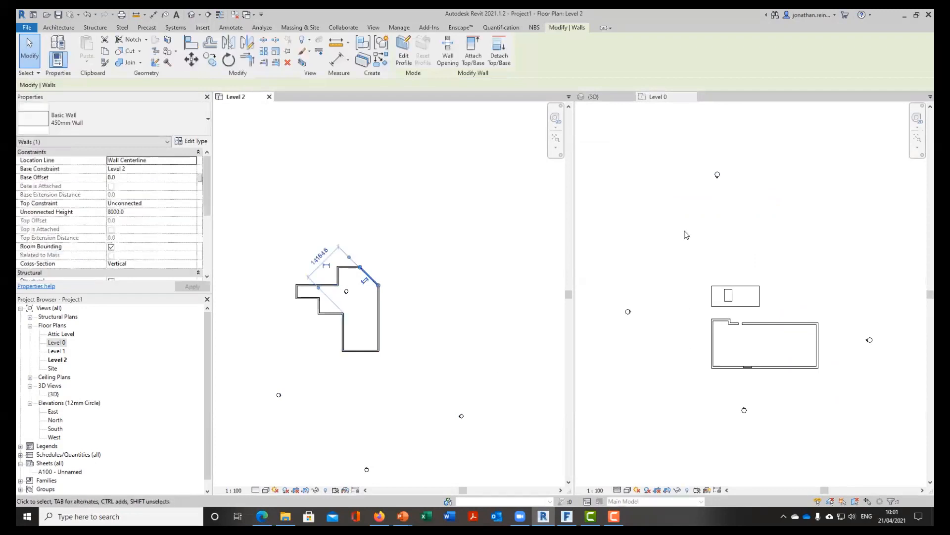
left_click(600, 97)
left_click(671, 99)
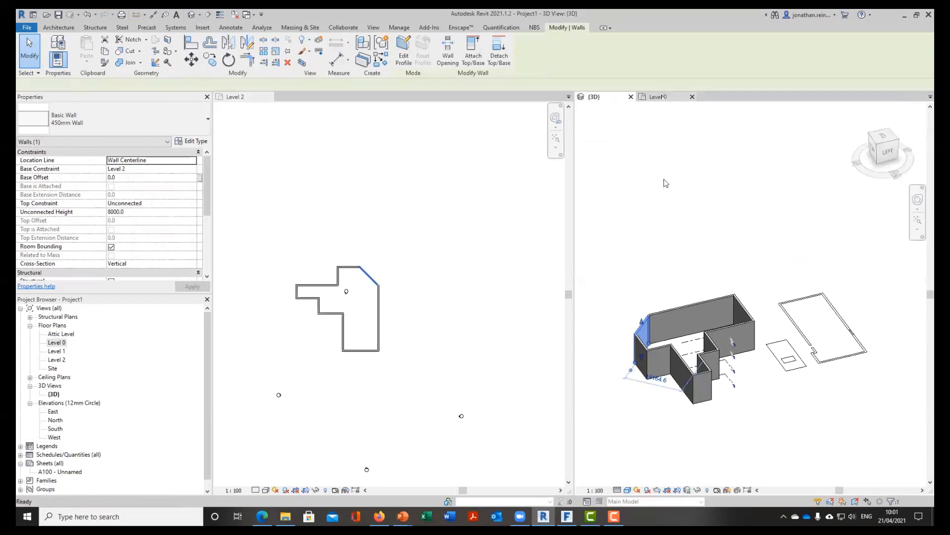
Move the northern elevation marker out of the building outline to north of the walls in the Level 2 plan
left_click(473, 265)
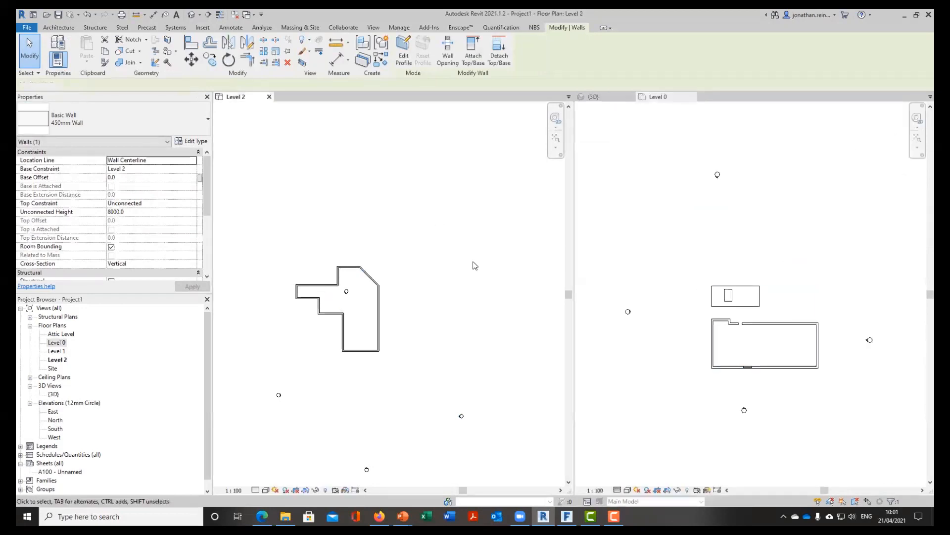
left_click_drag(347, 292, 343, 230)
Set the base constraint of all walls in the Level 2 plan to Level 0 and their top constraint to Up to level: Attic Level
left_click(406, 387)
left_click_drag(406, 387, 267, 257)
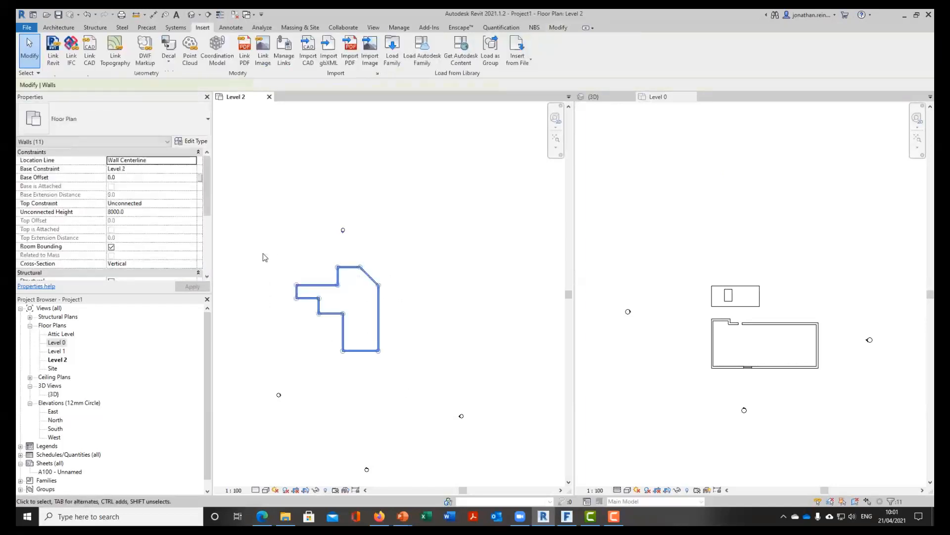
left_click(192, 169)
left_click(135, 178)
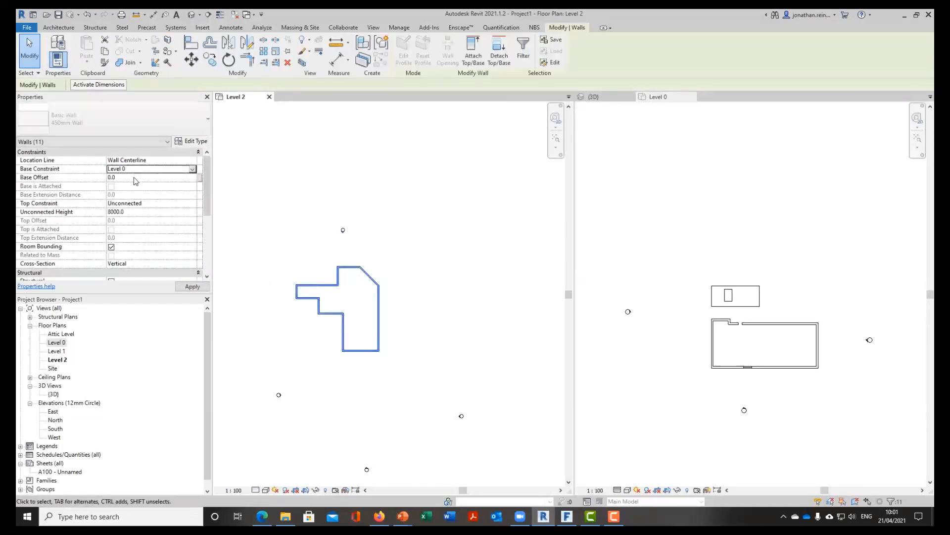
left_click(194, 206)
left_click(165, 241)
left_click(192, 286)
key("Escape")
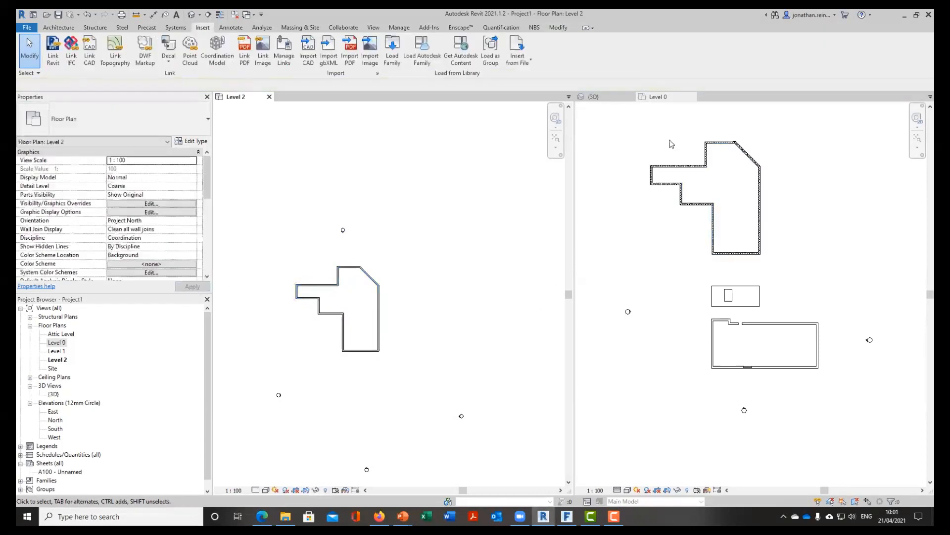
Inspect the base and top constraints of one of the walls in the 3D view
left_click(608, 97)
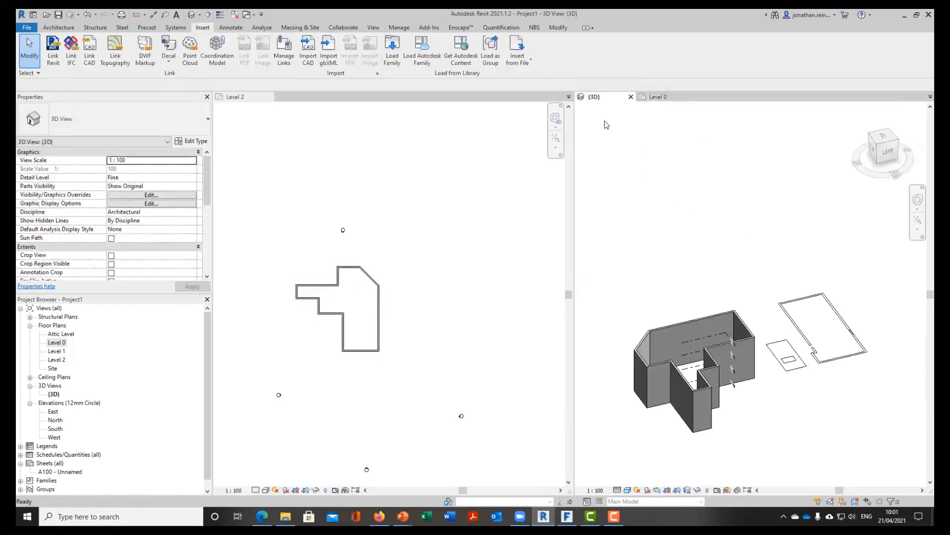
left_click(736, 354)
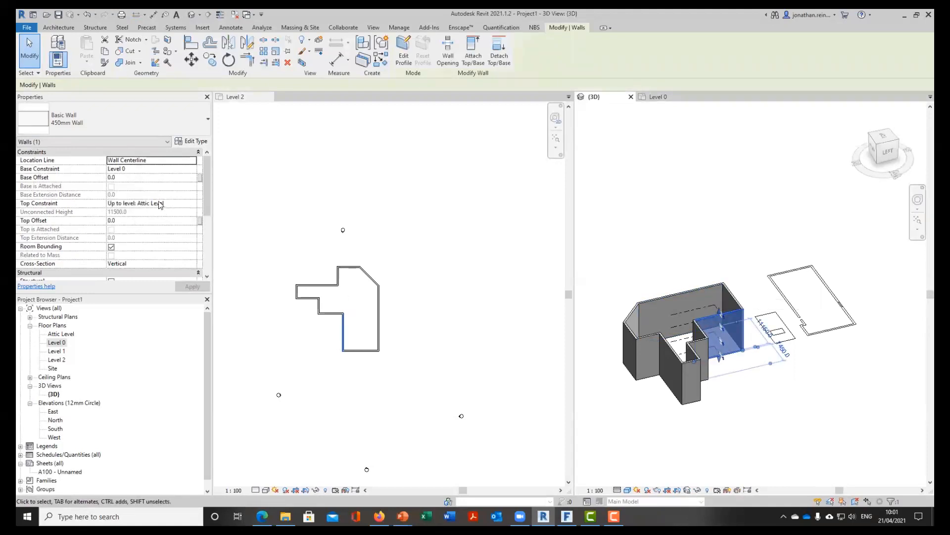
left_click(789, 405)
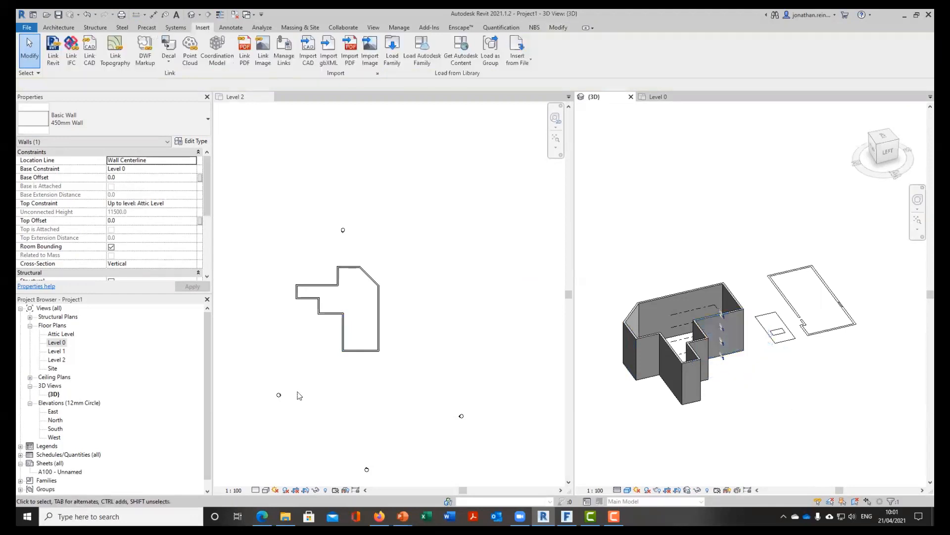
Open the East elevation and set the Attic Level's elevation to 10000
double_click(54, 412)
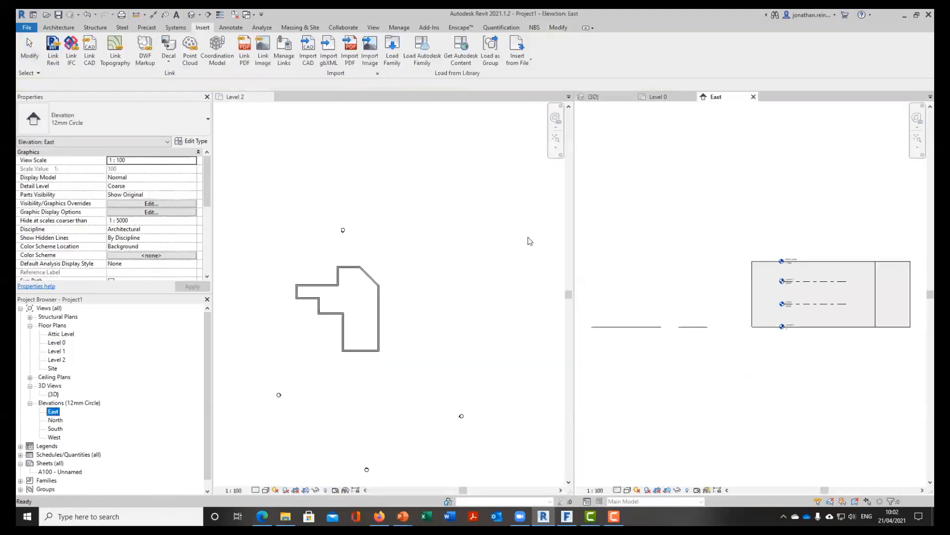
scroll(709, 225, "up", 4)
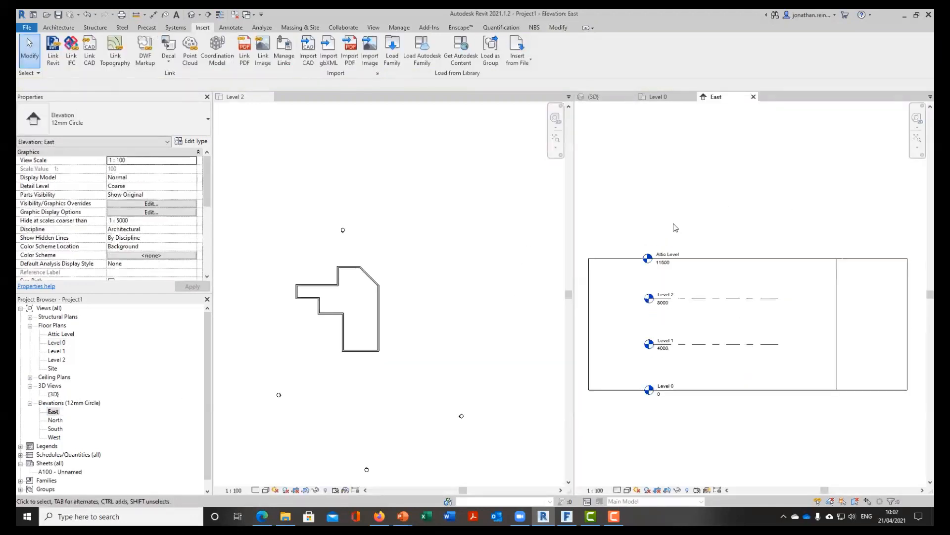
left_click(669, 255)
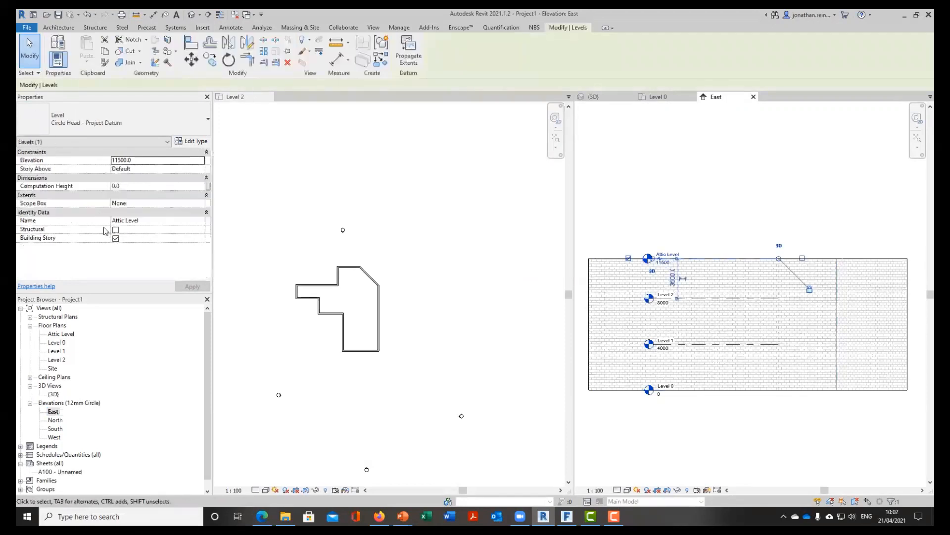
scroll(703, 280, "up", 1)
scroll(702, 276, "up", 1)
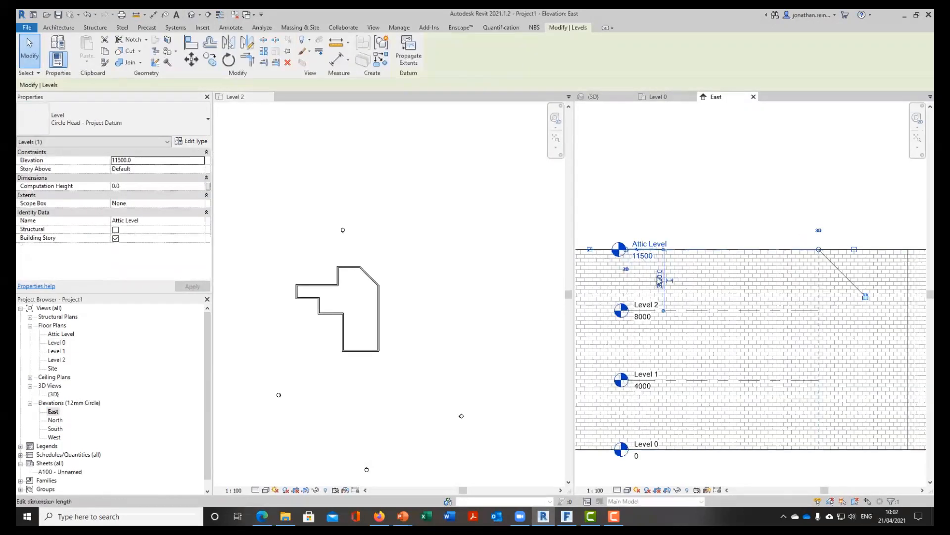
left_click(645, 259)
type("10000")
key("Return")
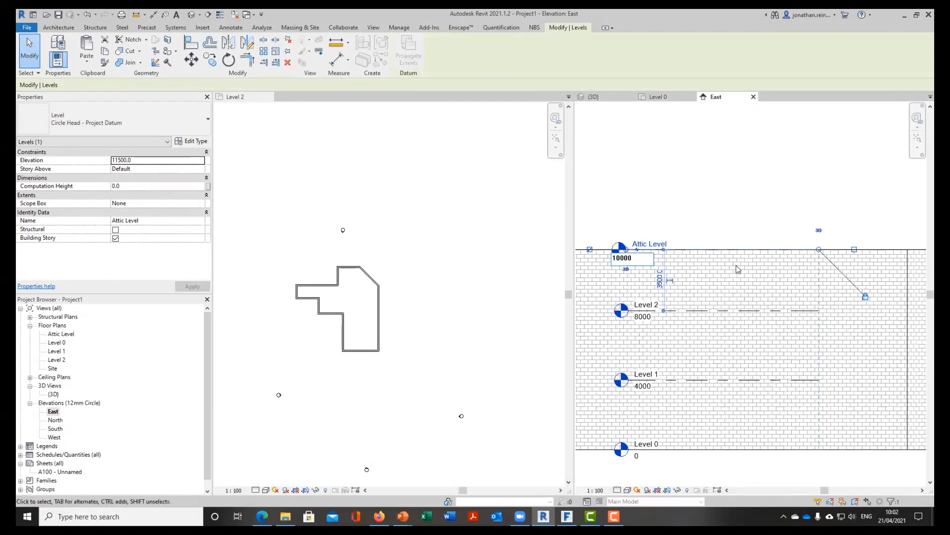
left_click(742, 235)
scroll(745, 236, "down", 2)
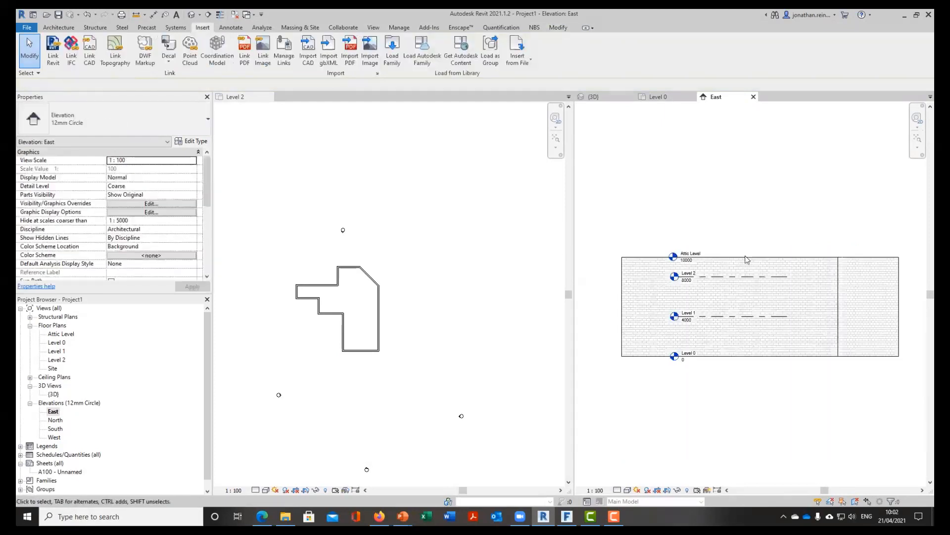
Check the east wall's constraints and height in the East elevation and the 3D view
left_click(747, 260)
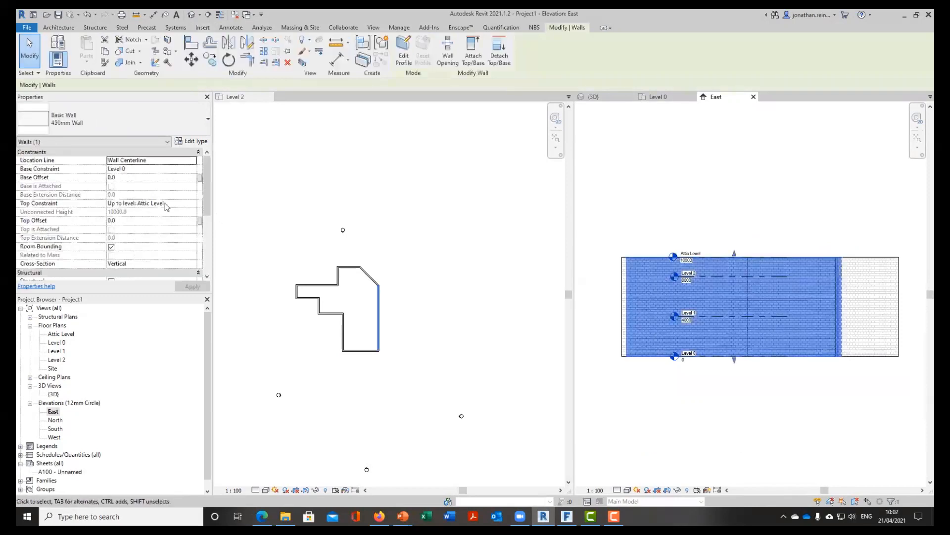
left_click(592, 98)
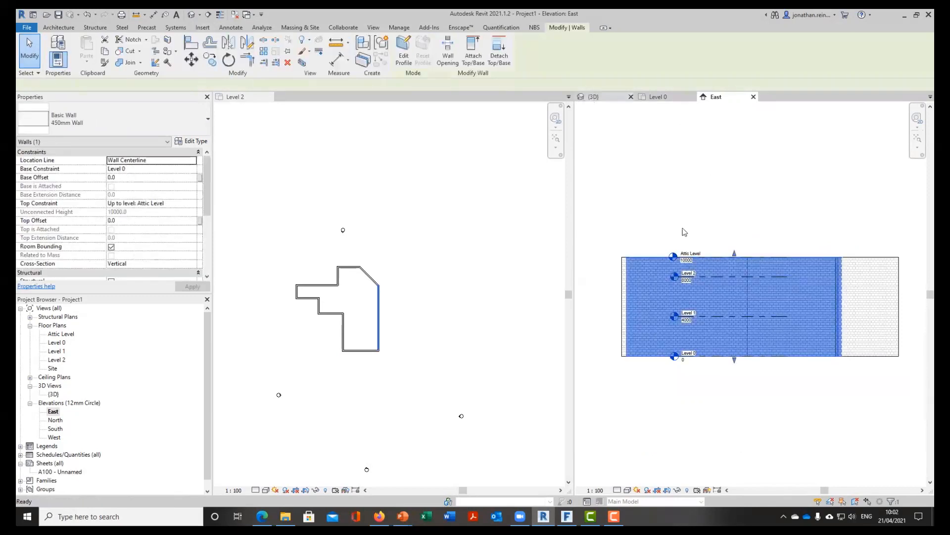
middle_click_drag(722, 357, 743, 375, "shift")
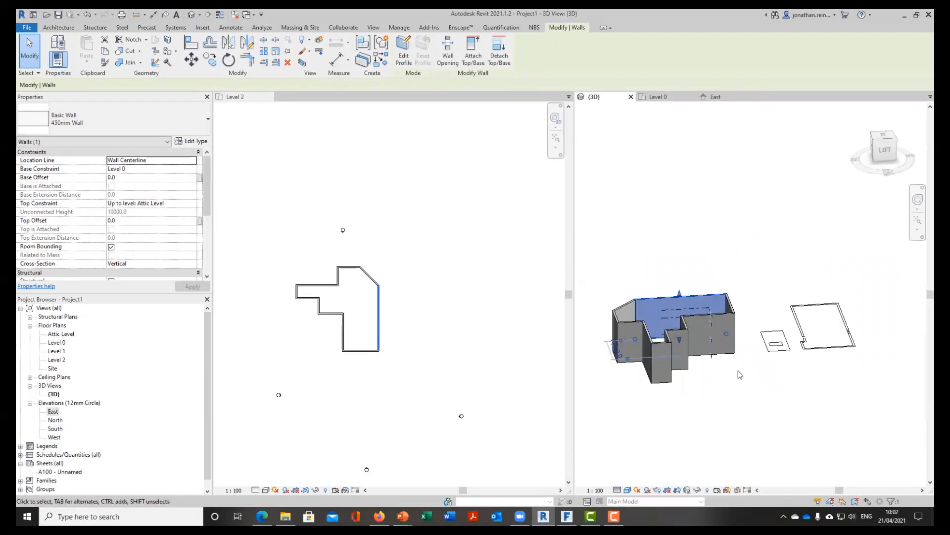
left_click(599, 221)
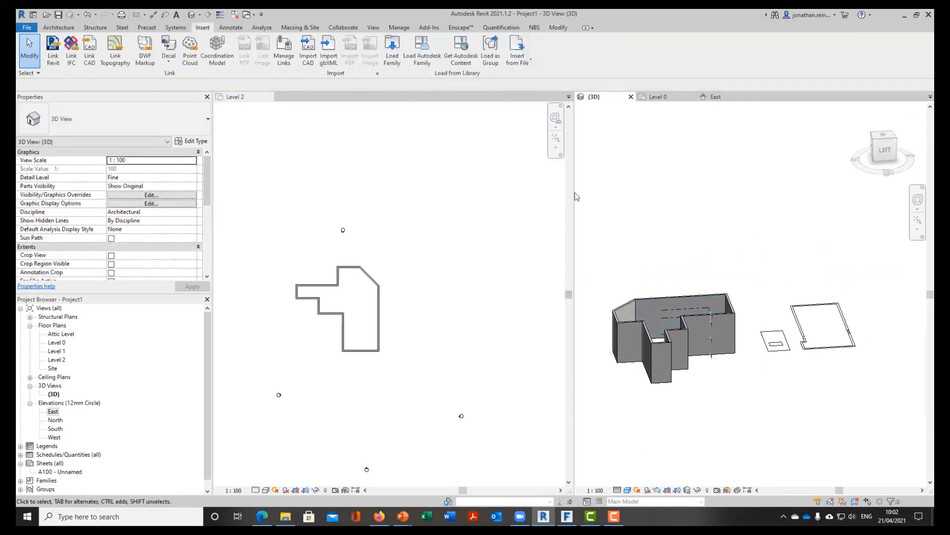
Widen the view pane next to the Level 2 plan, switch it to Level 0 and inspect the linked Drawing1.dwg
left_click_drag(574, 192, 436, 192)
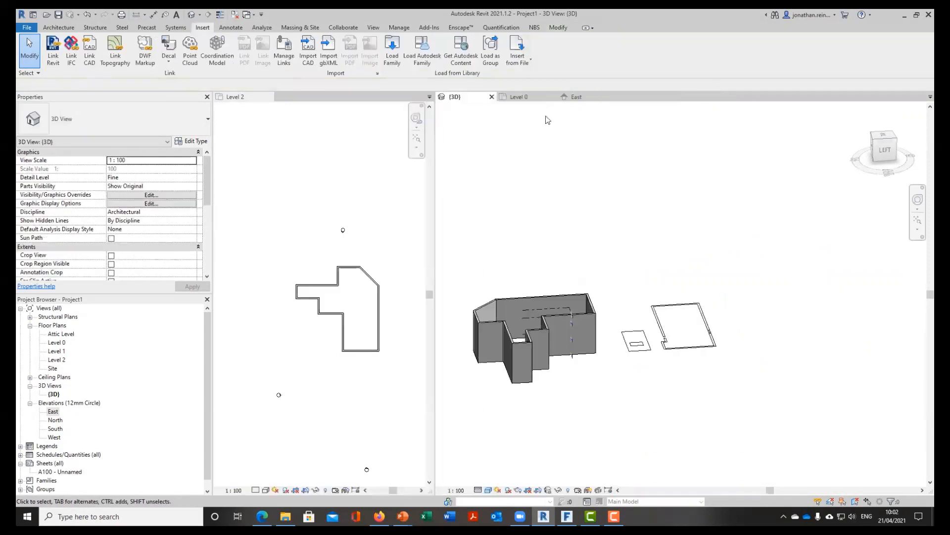
left_click(520, 96)
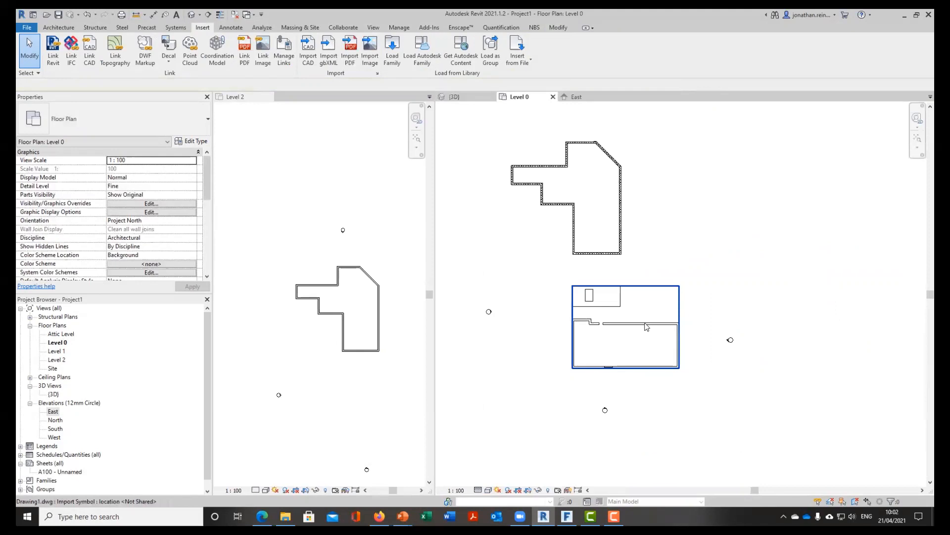
left_click(647, 327)
scroll(631, 334, "up", 2)
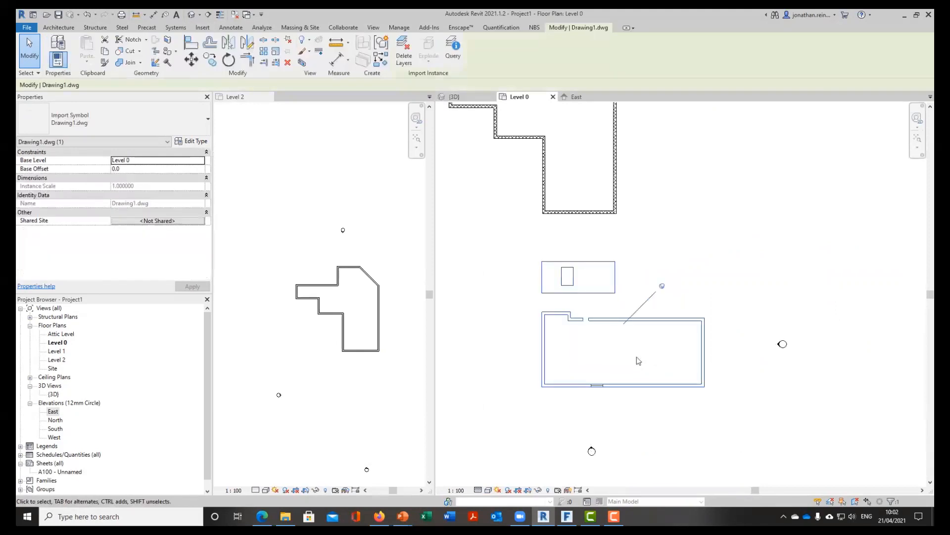
left_click(586, 248)
Set the detail level of the Level 0 plan to Coarse
middle_click_drag(500, 240, 533, 299)
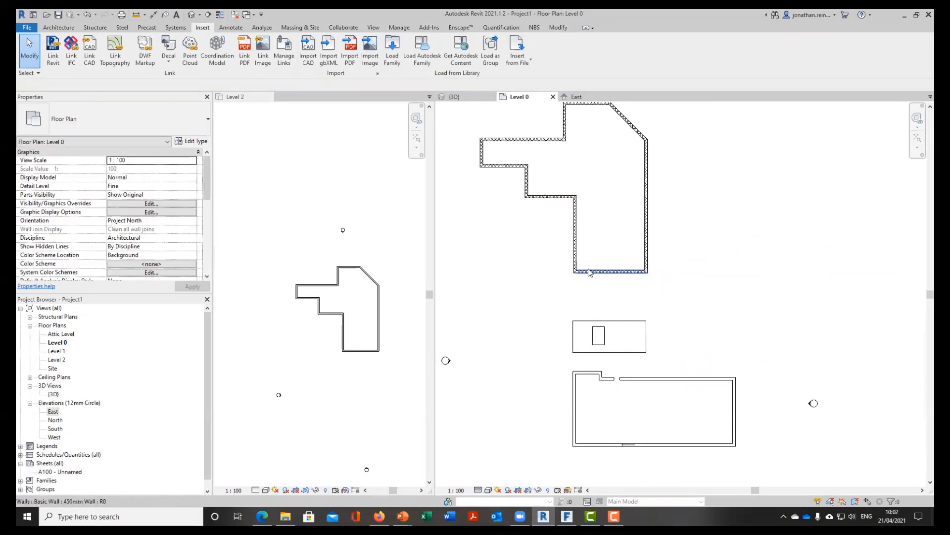
scroll(574, 246, "up", 3)
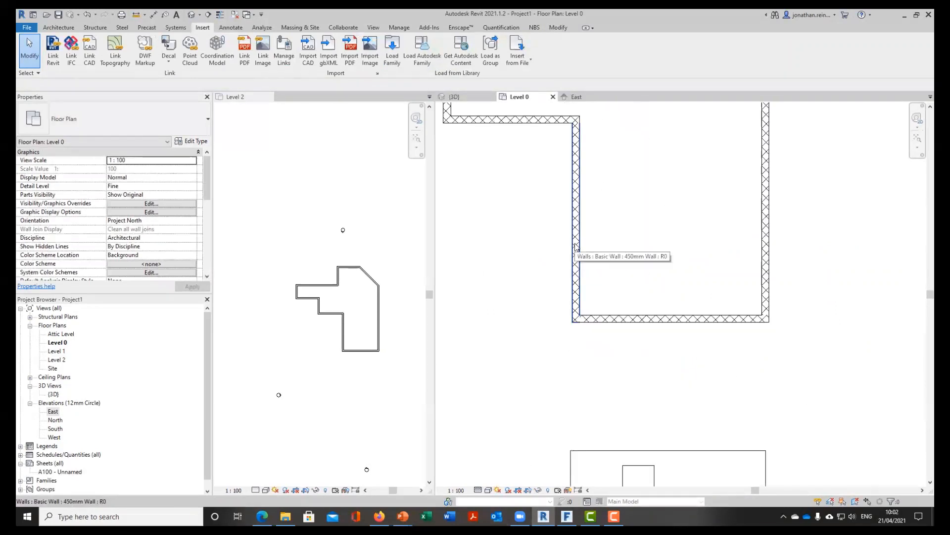
scroll(575, 246, "down", 2)
scroll(578, 206, "up", 3)
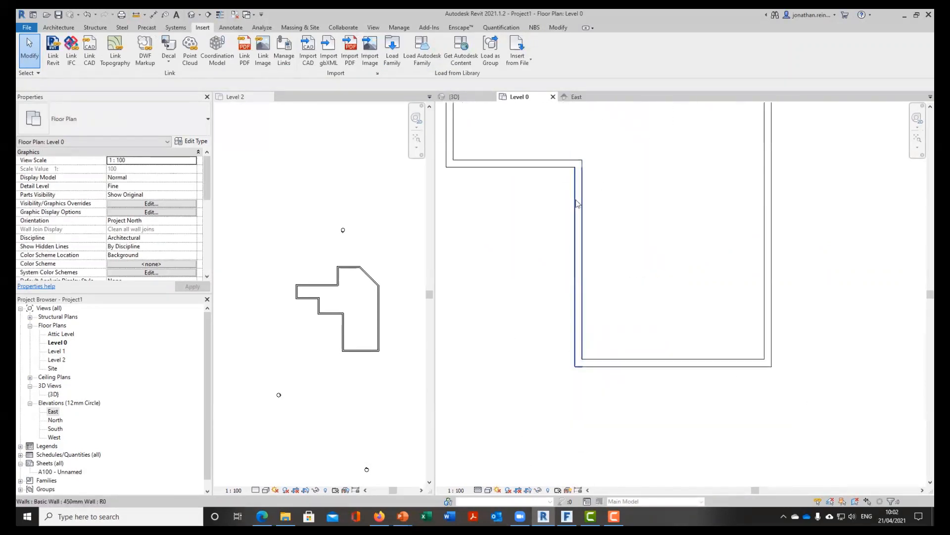
scroll(578, 206, "down", 5)
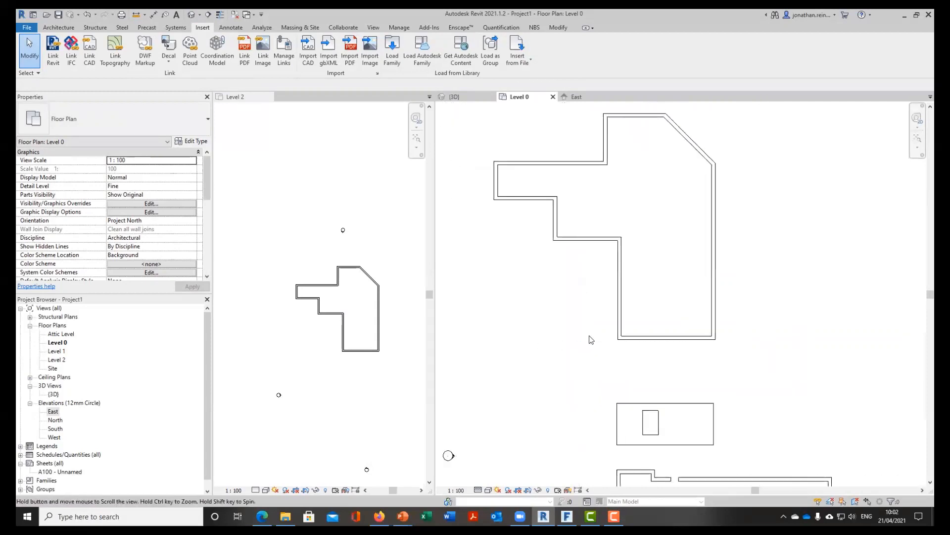
left_click(478, 490)
left_click(489, 461)
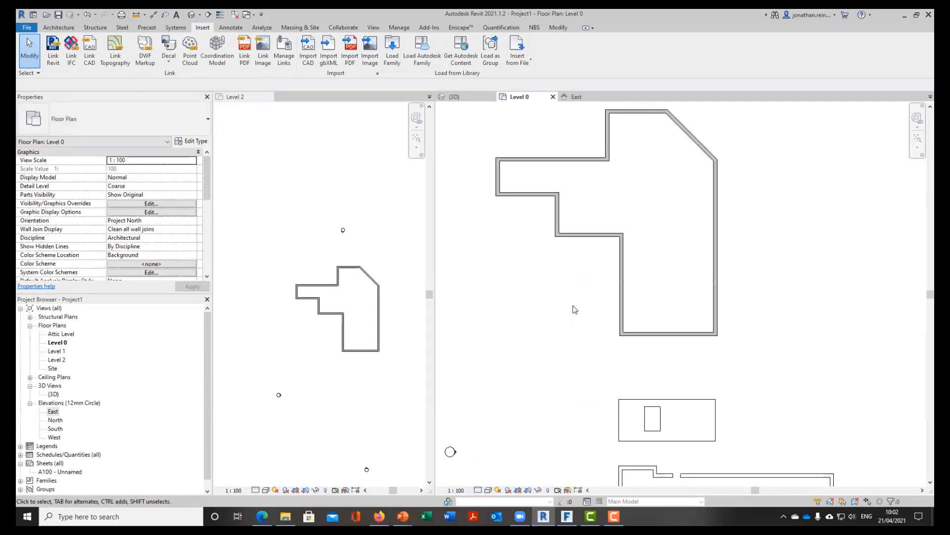
Examine how the 450 mm walls display at the stepped inner corner in the Level 0 plan and select the horizontal wall there
middle_click_drag(571, 355, 543, 313)
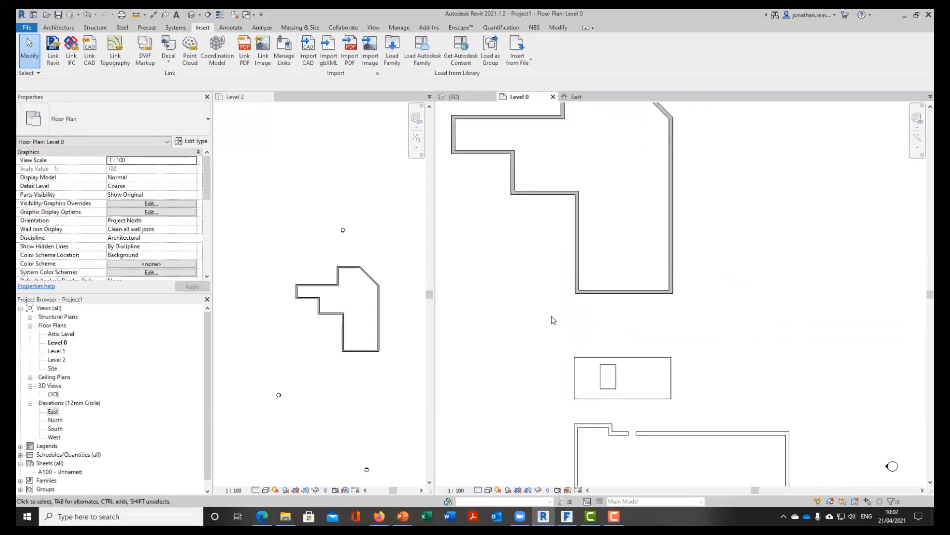
scroll(553, 319, "down", 1)
left_click(478, 489)
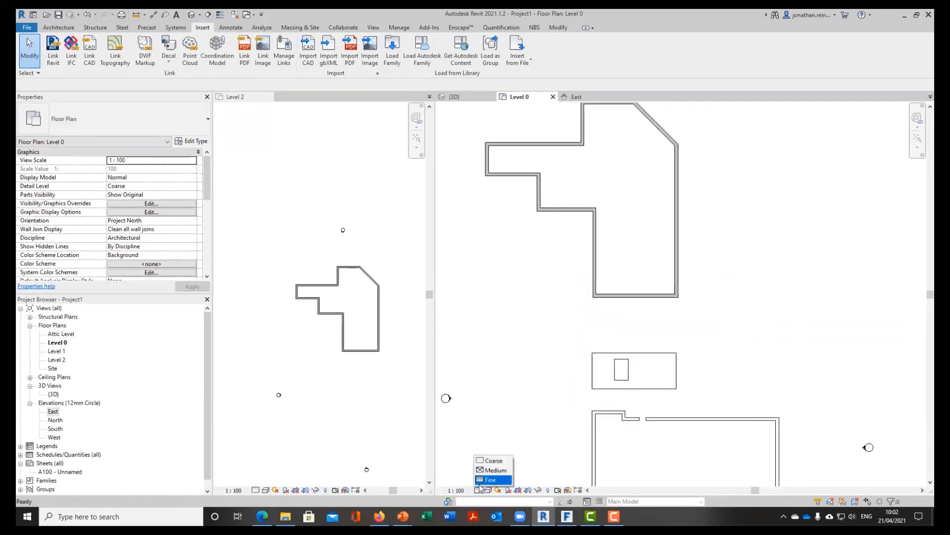
scroll(618, 262, "up", 1)
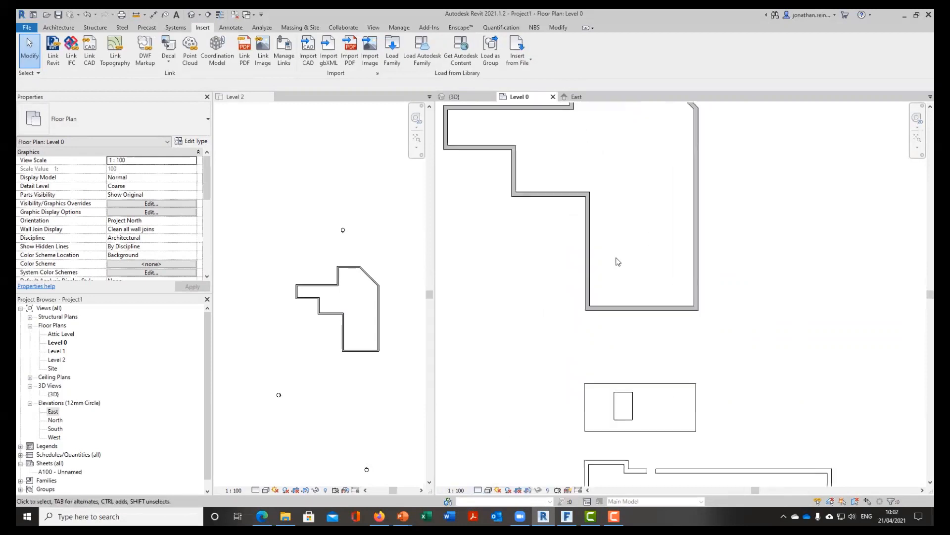
scroll(618, 261, "up", 1)
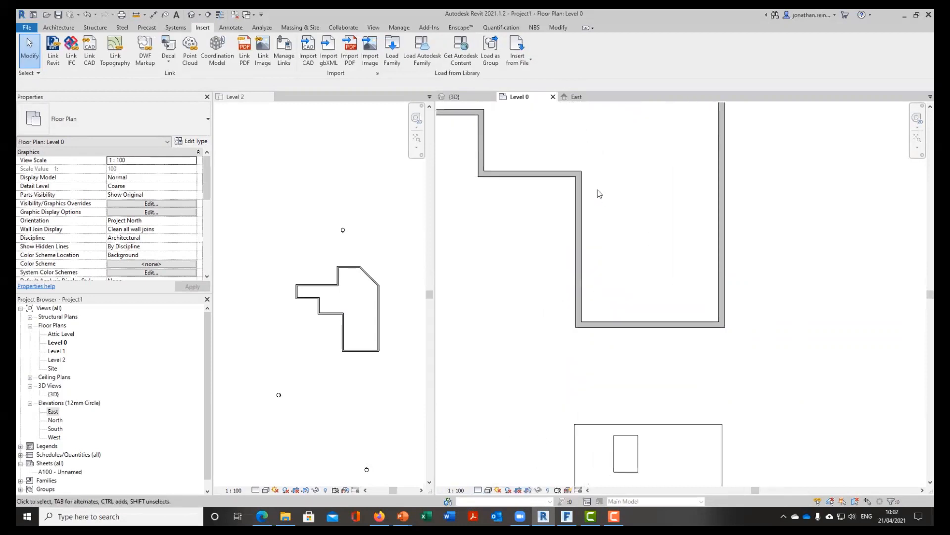
scroll(584, 183, "up", 2)
scroll(589, 279, "up", 2)
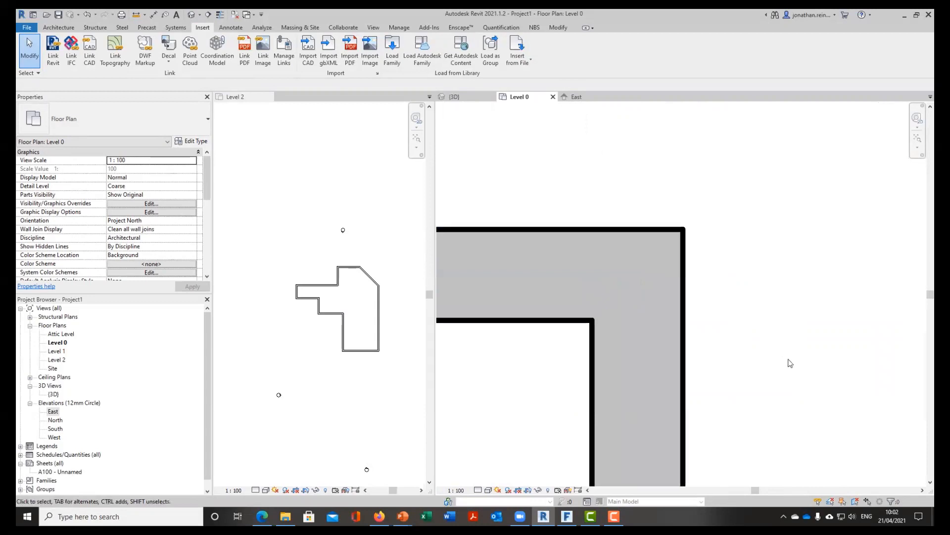
scroll(648, 341, "down", 2)
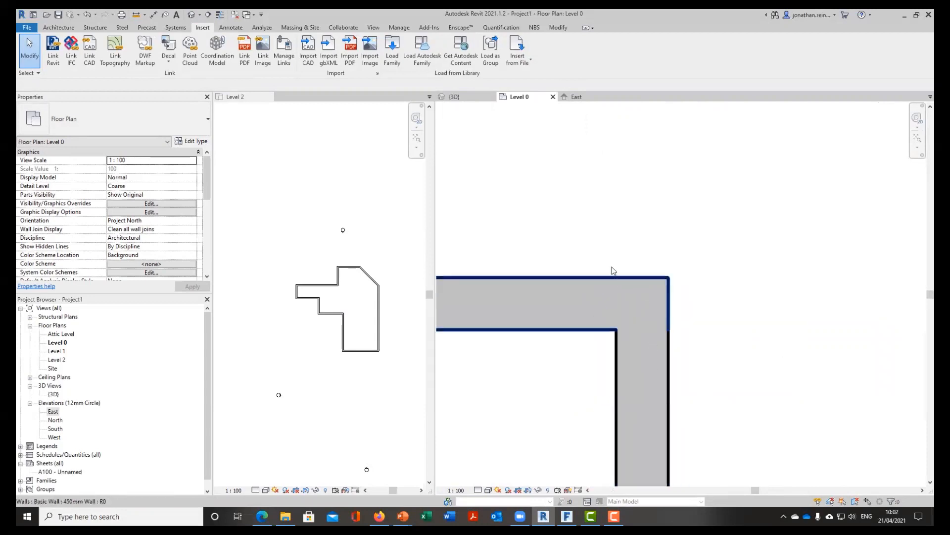
left_click(587, 278)
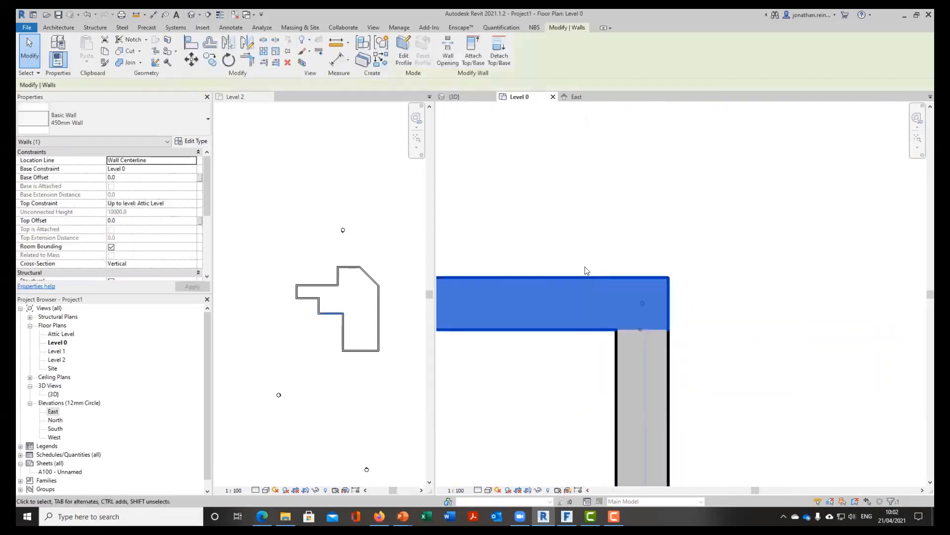
Set the Coarse Scale Fill Color of the 450mm Wall type to Black and apply the type change
left_click(191, 141)
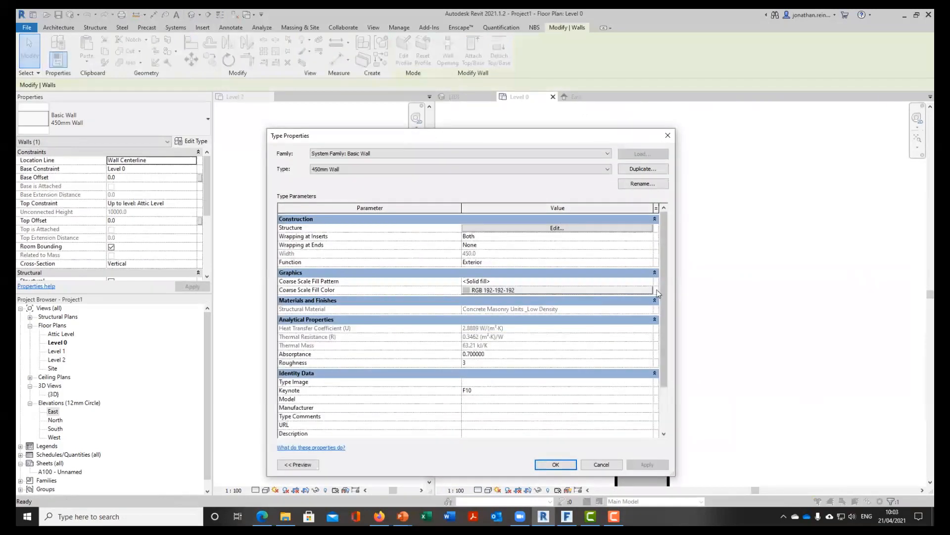
left_click(647, 290)
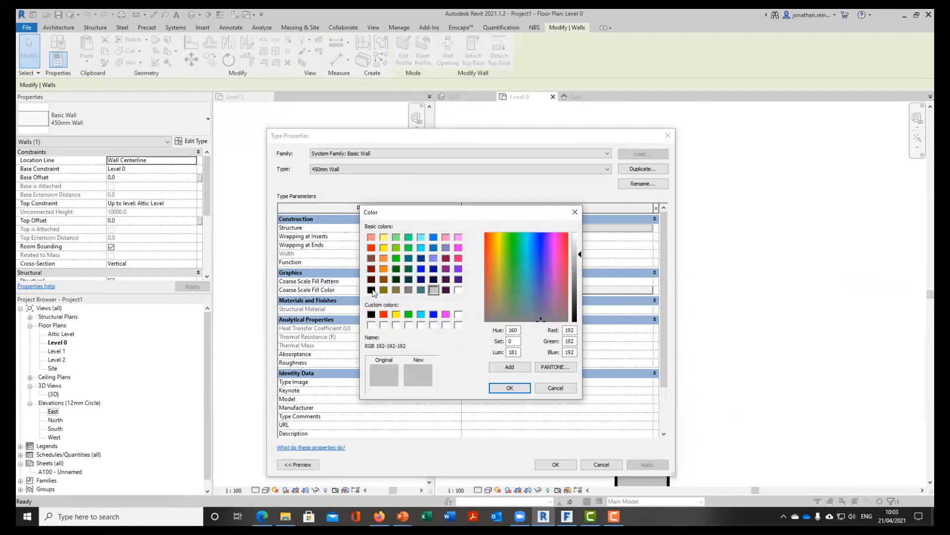
left_click(371, 289)
left_click(525, 389)
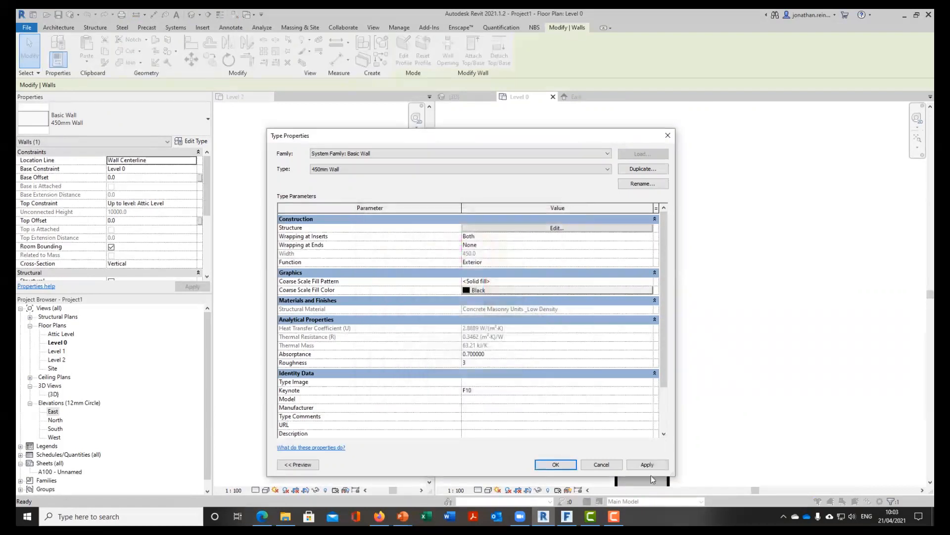
left_click(646, 464)
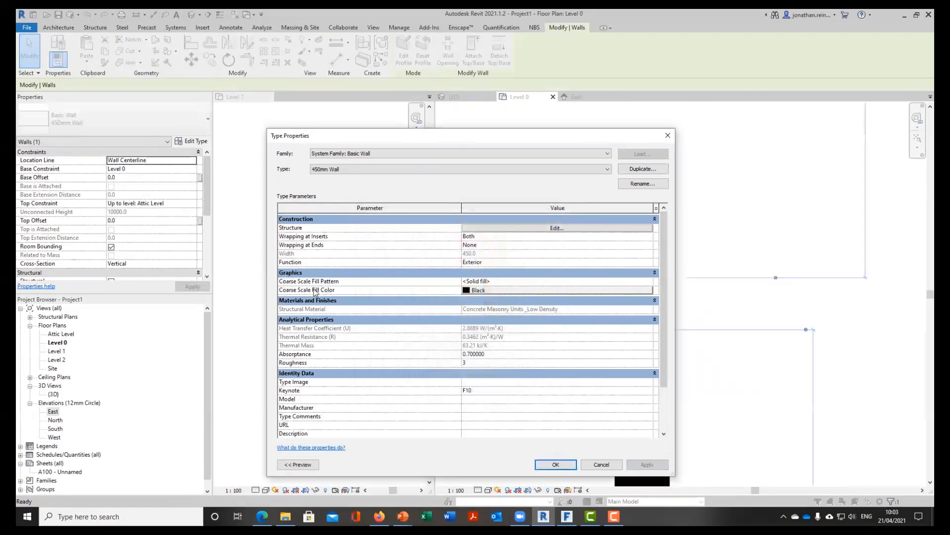
left_click(561, 465)
Examine how the black coarse fill displays on the walls in the Level 0 and Level 2 plans
left_click(697, 185)
scroll(612, 223, "down", 3)
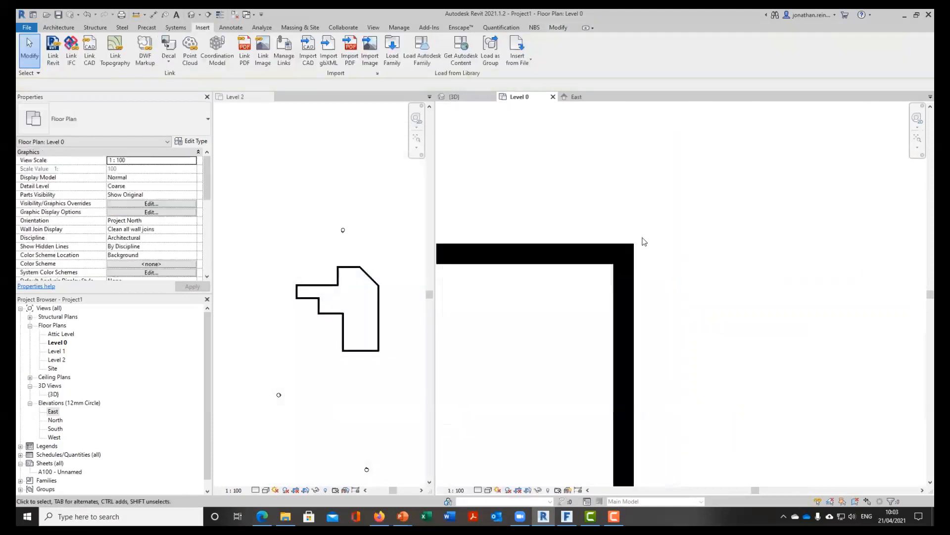
middle_click_drag(460, 305, 547, 263)
left_click(374, 224)
scroll(379, 288, "up", 5)
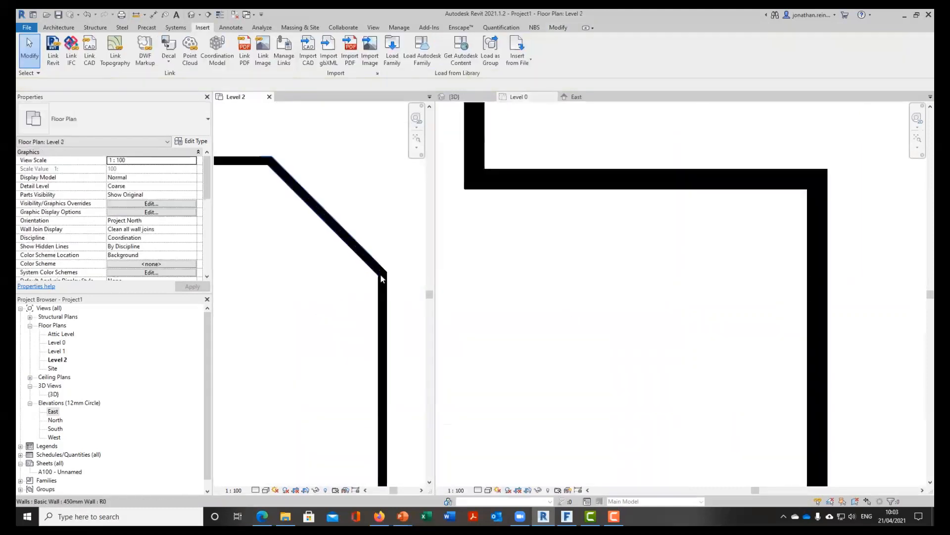
scroll(354, 265, "down", 3)
left_click(679, 267)
scroll(676, 263, "down", 3)
middle_click_drag(679, 298, 656, 281)
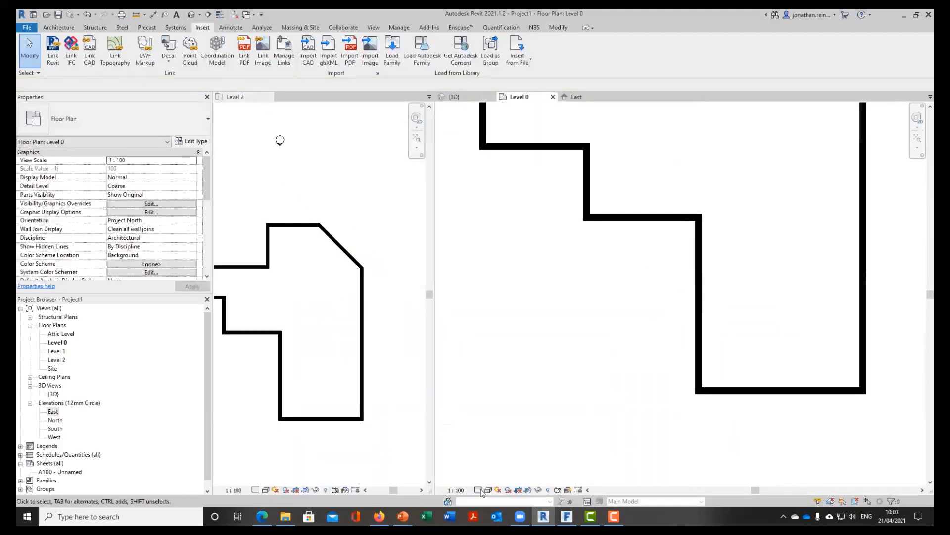
Preview the Level 0 plan at Fine detail level and return it to Coarse
left_click(478, 490)
left_click(491, 479)
middle_click_drag(618, 348, 618, 377)
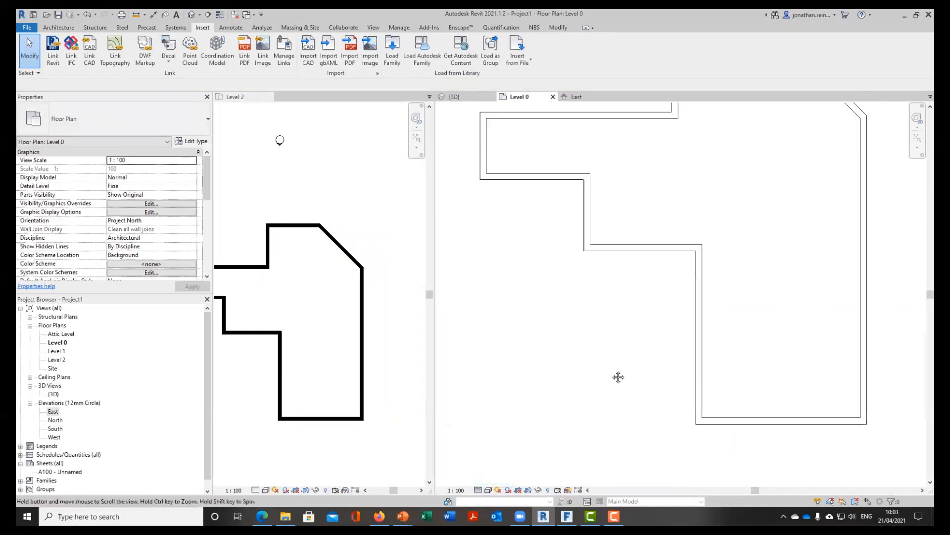
left_click(478, 490)
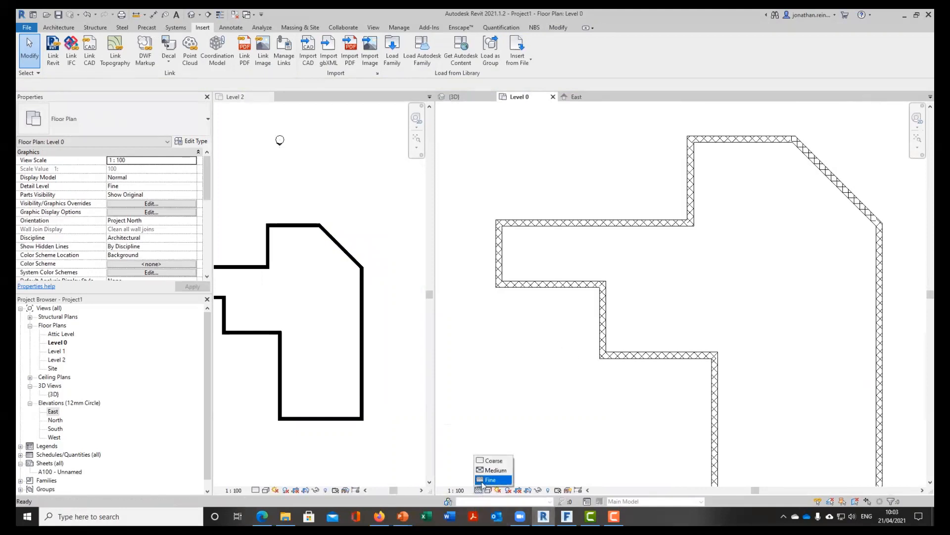
left_click(490, 459)
scroll(579, 317, "down", 4)
middle_click_drag(590, 333, 554, 267)
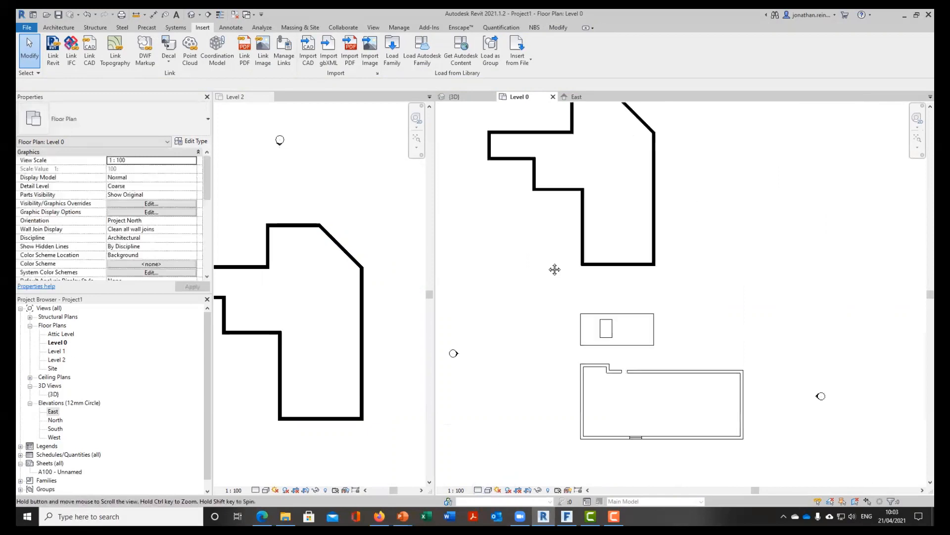
Select the whole chain of connected 450 mm walls in the Level 0 plan and clear the selection
right_click(603, 236)
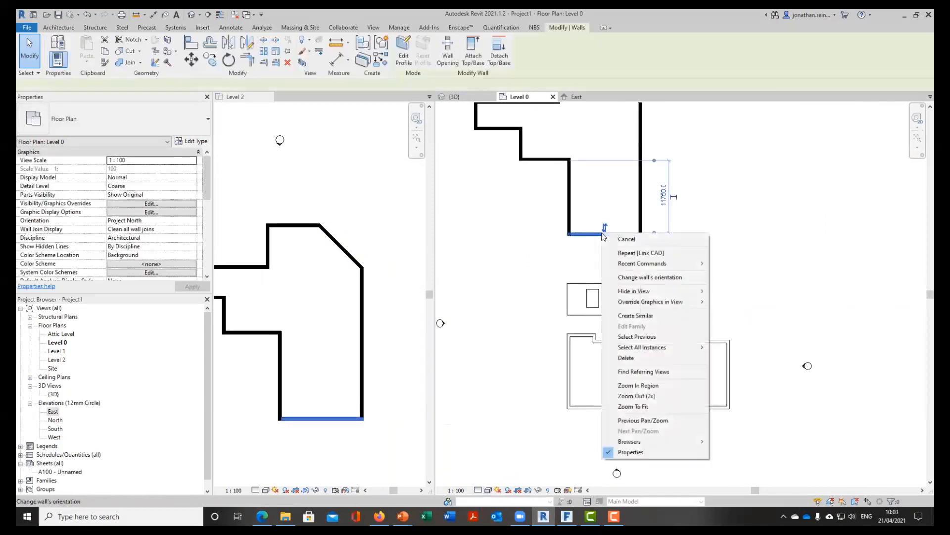
left_click(586, 239)
middle_click_drag(583, 274, 602, 387)
key("Escape")
key("Tab")
left_click(590, 294)
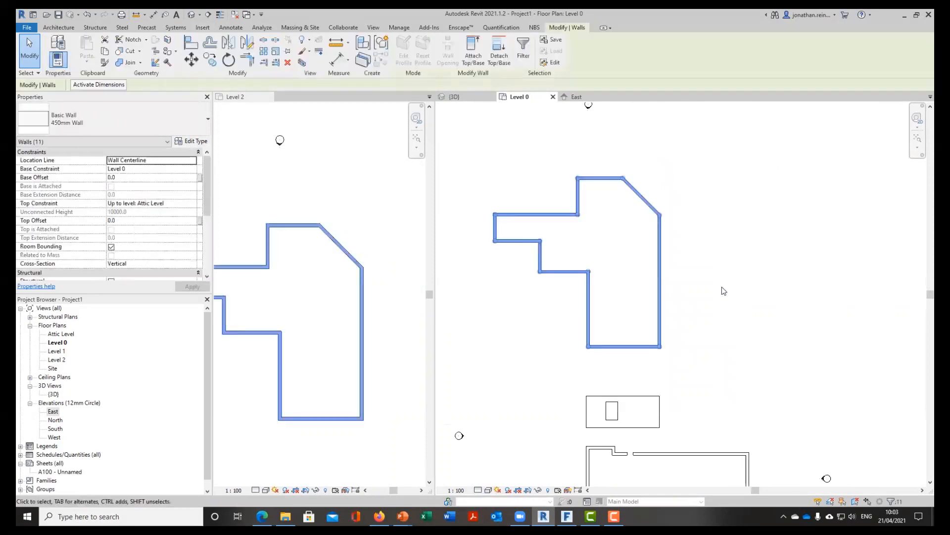
key("Escape")
Inspect the southernmost wall and its adjoining vertical wall one at a time in the Level 0 plan, along with the CAD outline below
left_click(623, 347)
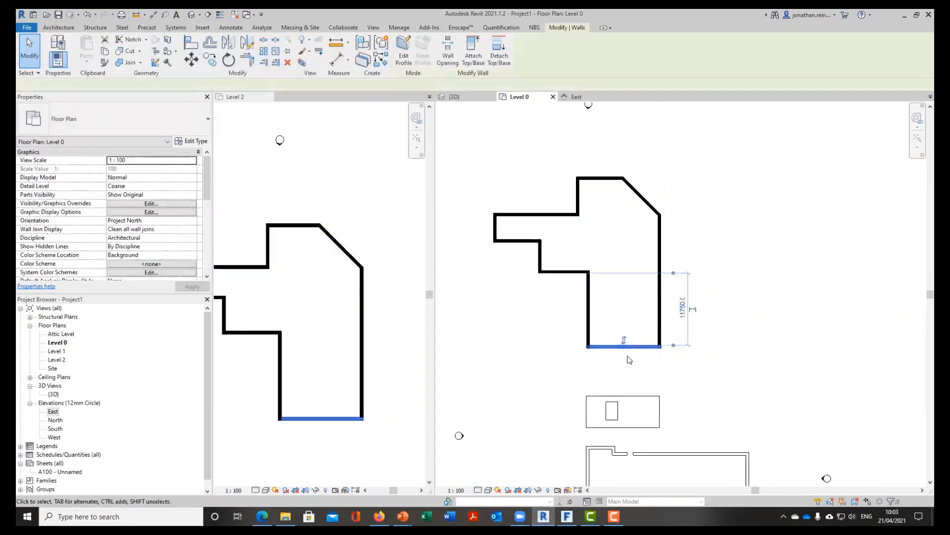
scroll(623, 349, "up", 3)
scroll(617, 324, "up", 2)
scroll(649, 386, "down", 4)
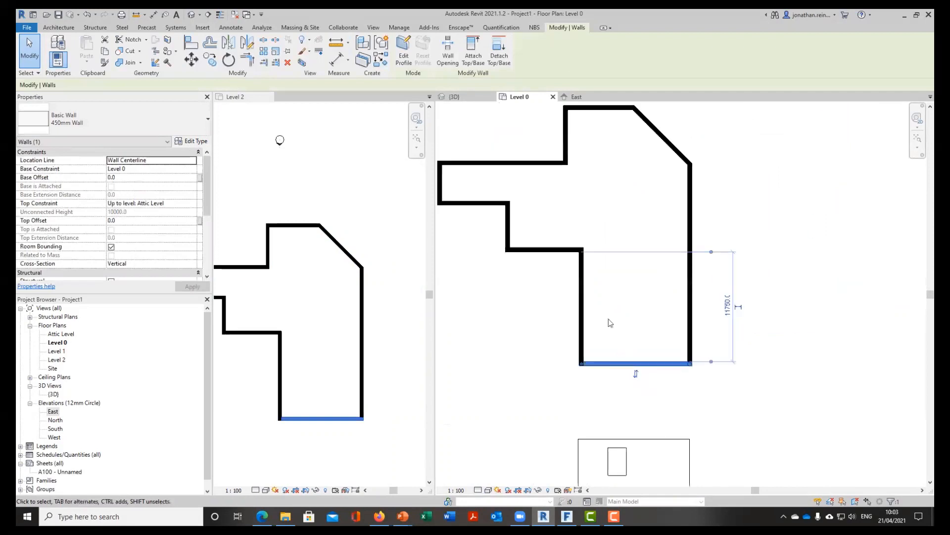
left_click(584, 289)
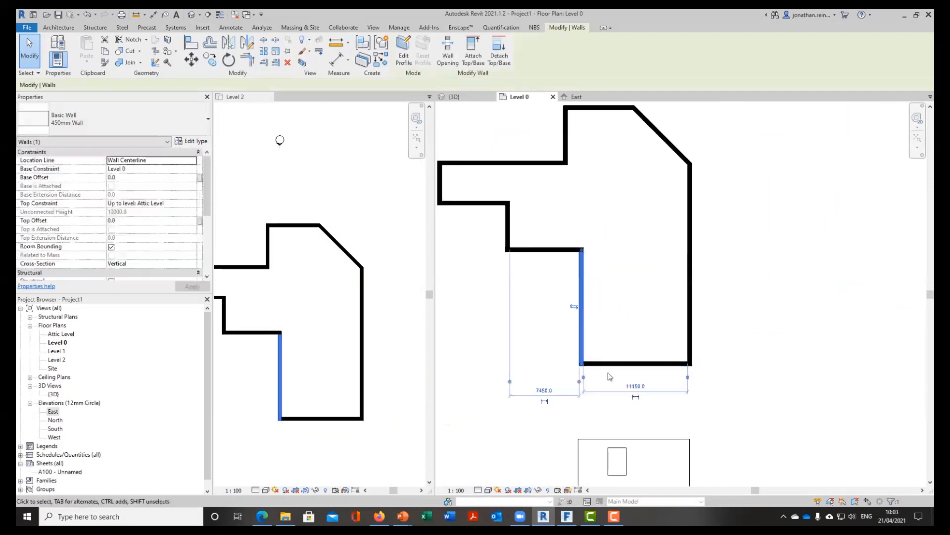
scroll(619, 325, "down", 2)
scroll(636, 263, "up", 3)
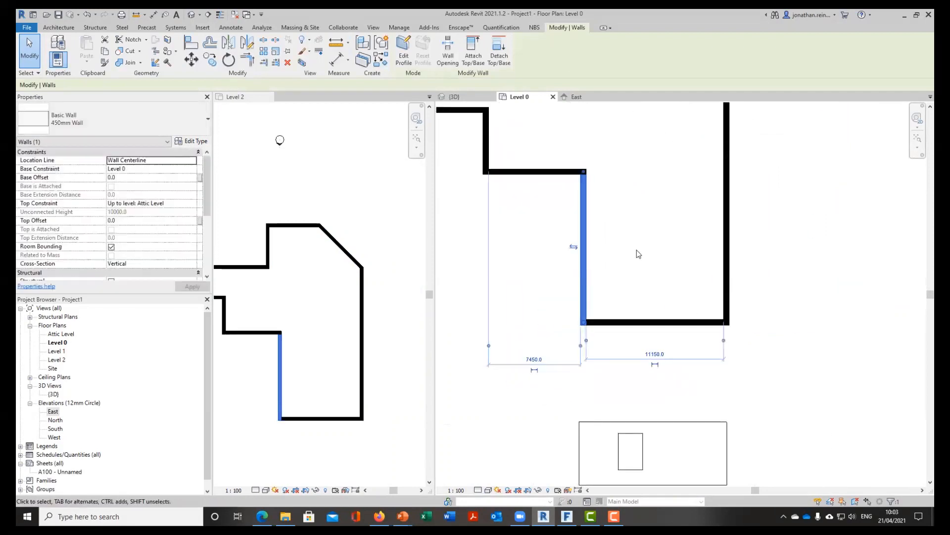
scroll(684, 282, "down", 4)
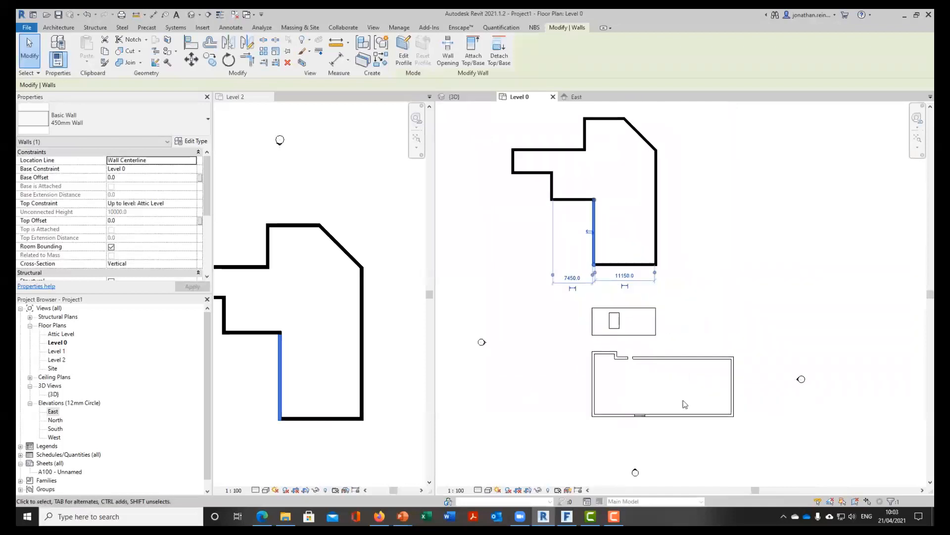
middle_click_drag(675, 394, 655, 391)
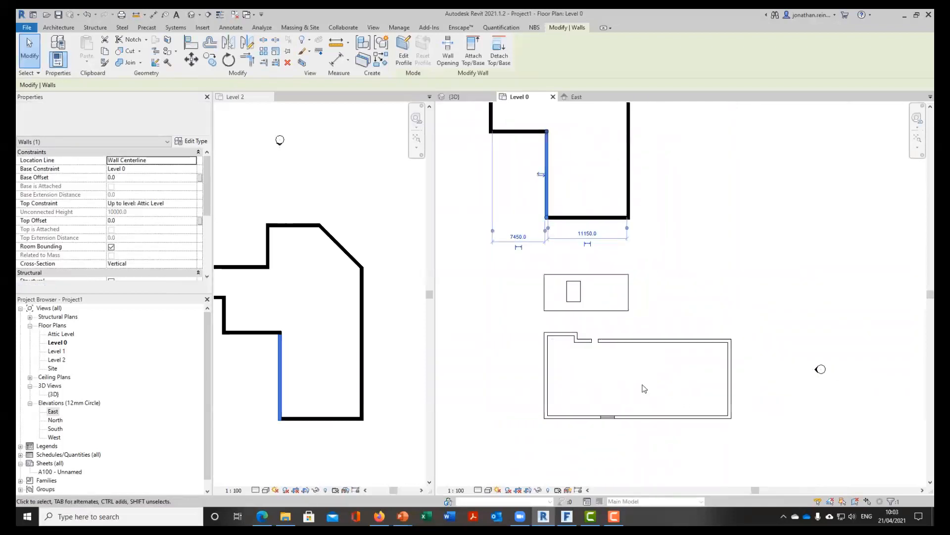
Select the linked Drawing1.dwg in the Level 0 plan and inspect it in the 3D view
left_click(643, 386)
left_click(637, 345)
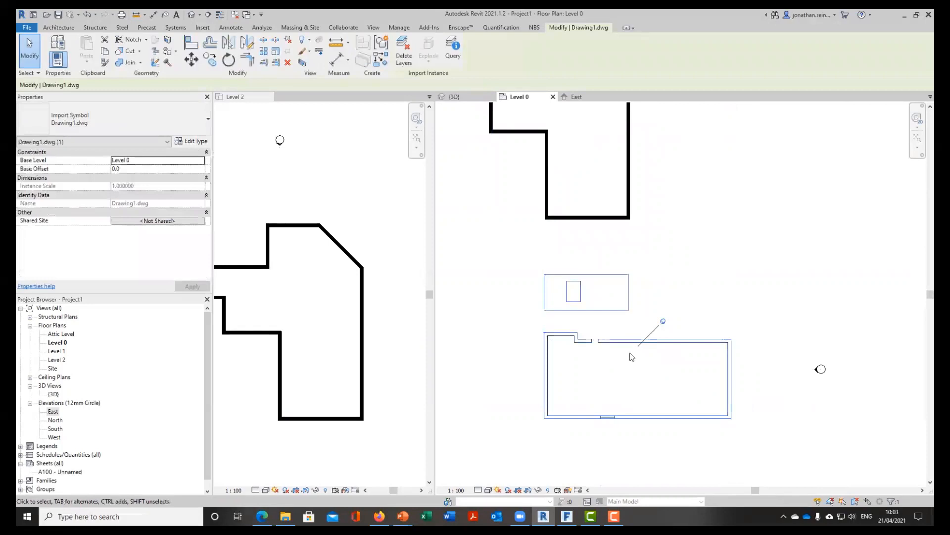
left_click(470, 98)
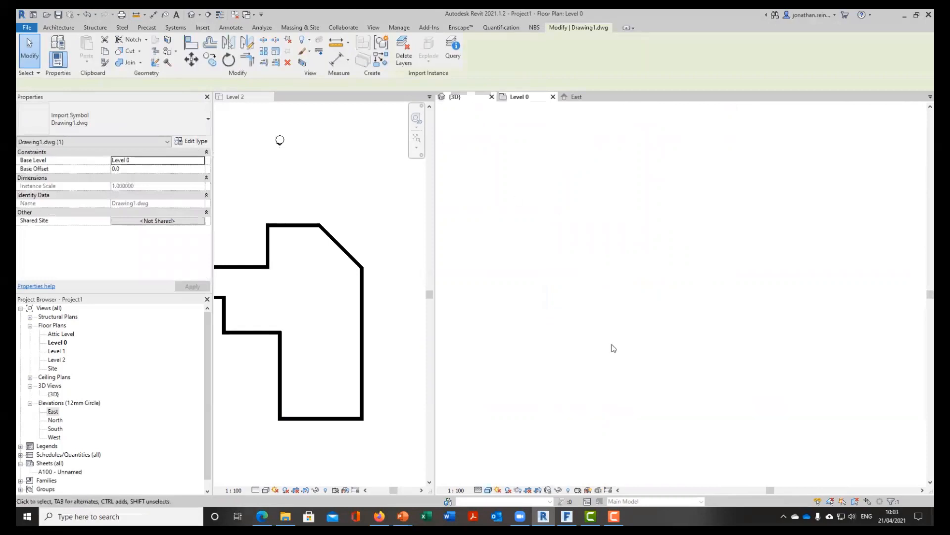
mouse_move(717, 426)
middle_mouse_down("shift")
mouse_move(708, 350)
mouse_move(623, 256)
mouse_move(653, 430)
mouse_move(631, 437)
middle_mouse_up("shift")
scroll(736, 323, "up", 4)
middle_click_drag(681, 356, 743, 344)
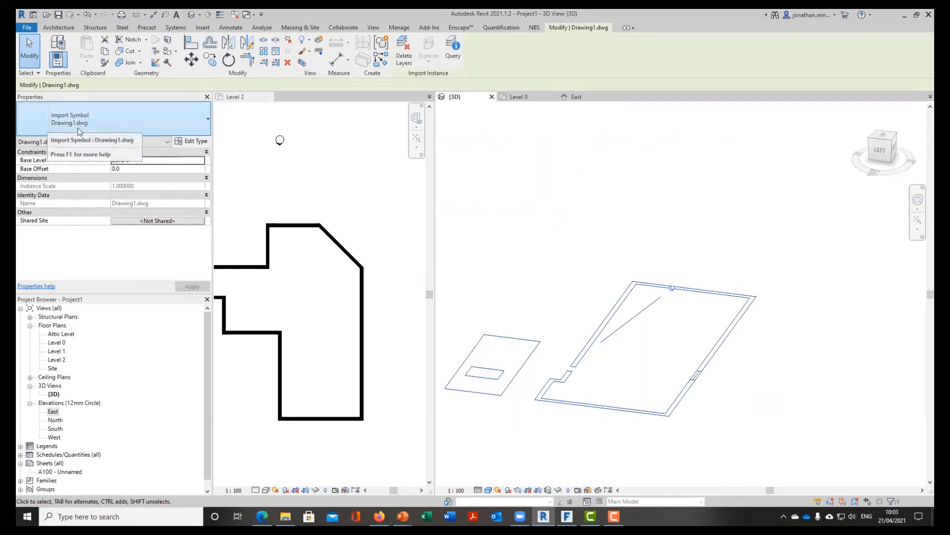
left_click(757, 347)
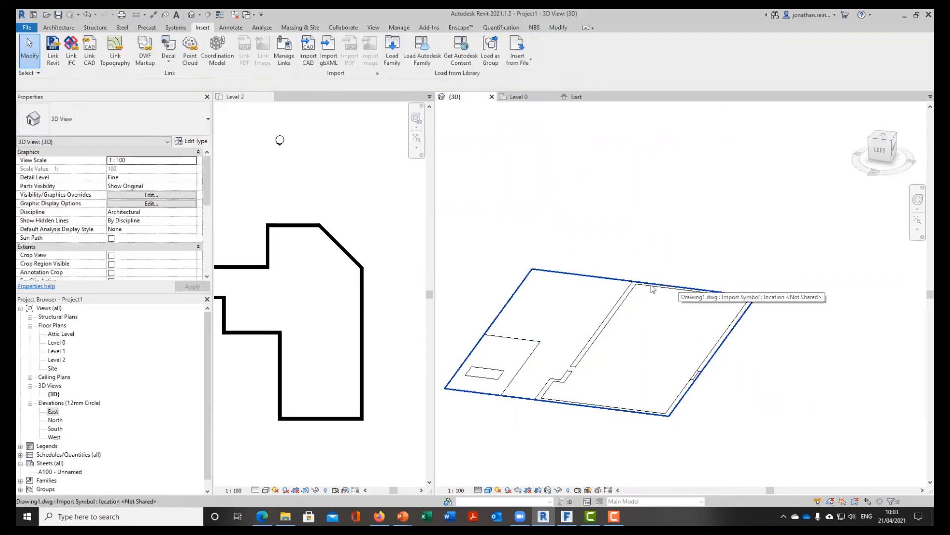
Show the Windows desktop and open the Drawing1 file in AutoCAD
right_click(660, 515)
left_click(695, 448)
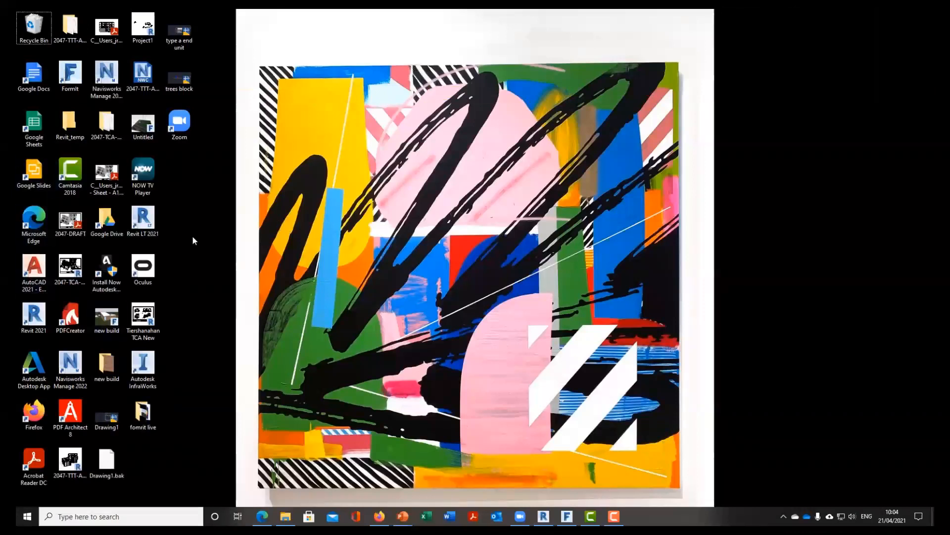
left_click(106, 416)
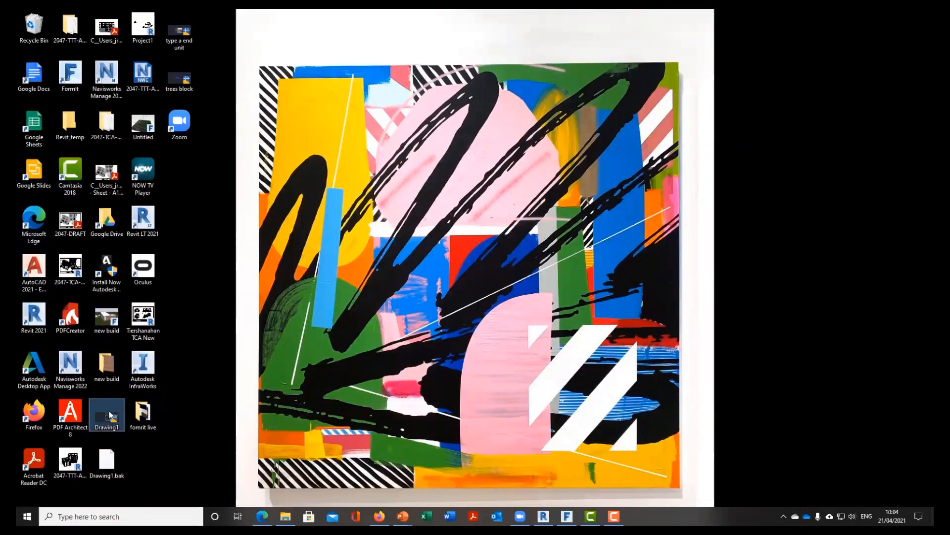
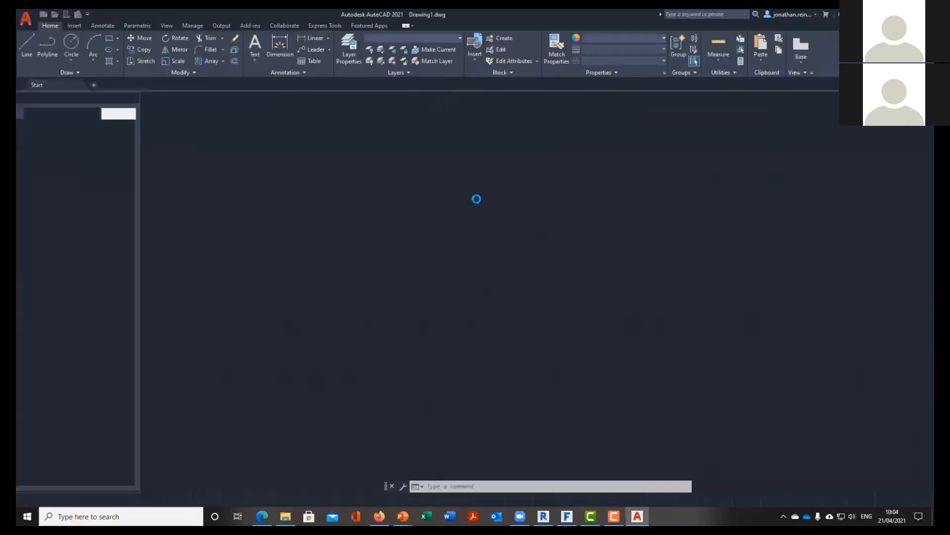
scroll(468, 200, "down", 3)
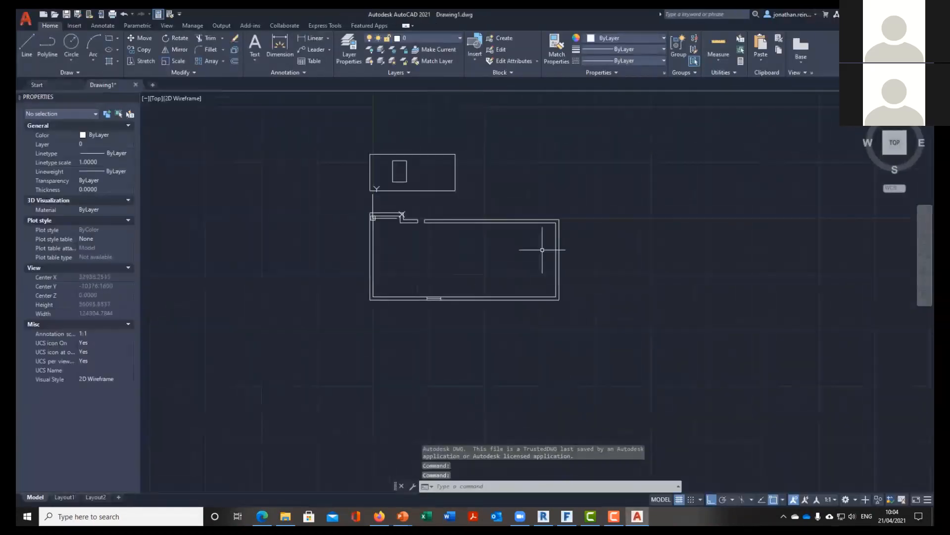
scroll(525, 250, "up", 2)
key("Escape")
key("Escape")
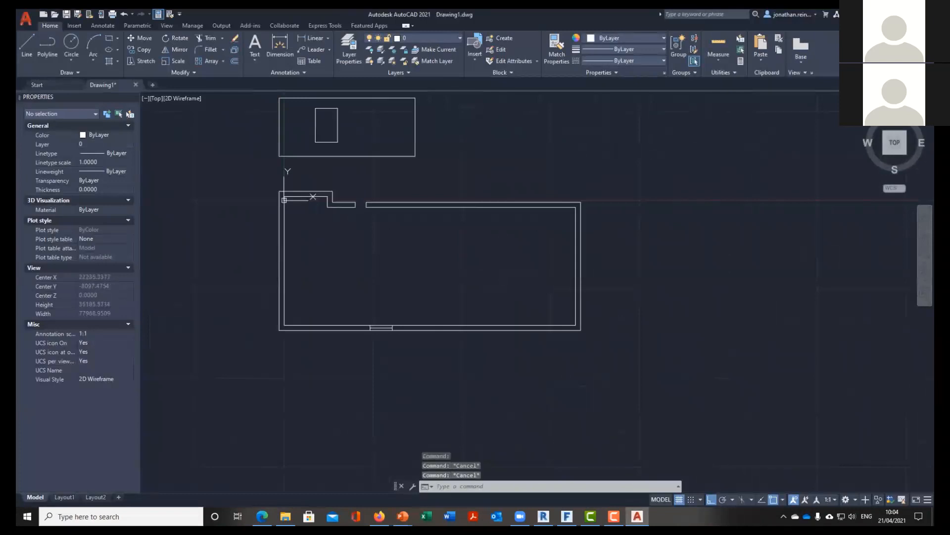
Draw a vertical polyline across the eastern part of the large room, between the inner faces of its south and north walls
type("pl")
key("Return")
left_click(496, 325)
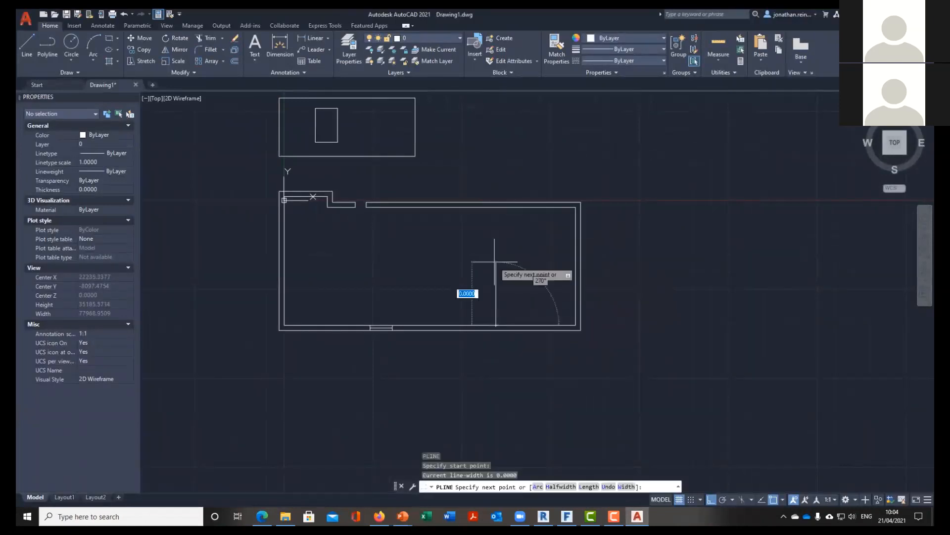
left_click(495, 207)
key("Escape")
key("Escape")
key("Escape")
Offset the new vertical polyline by 100 towards the west to form a partition wall
type("o")
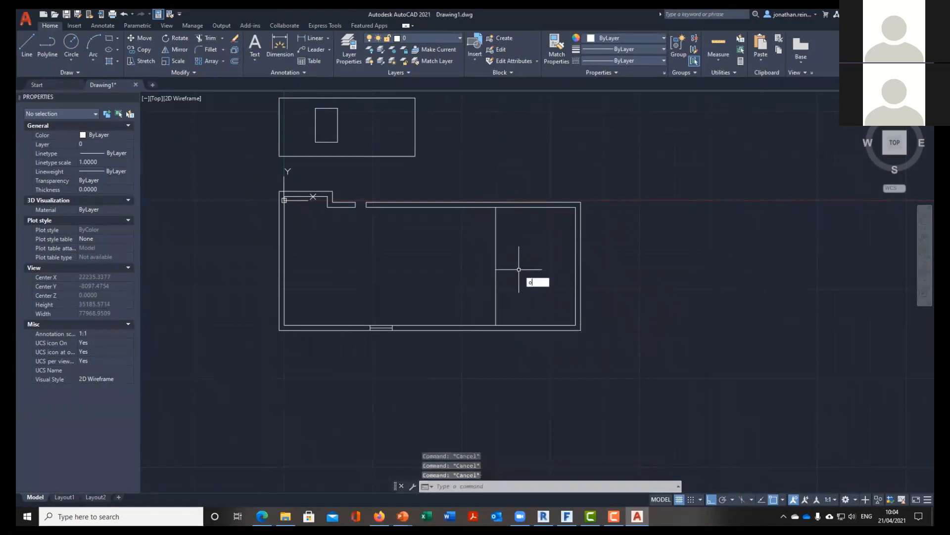
key("Return")
type("100")
key("Return")
left_click(499, 263)
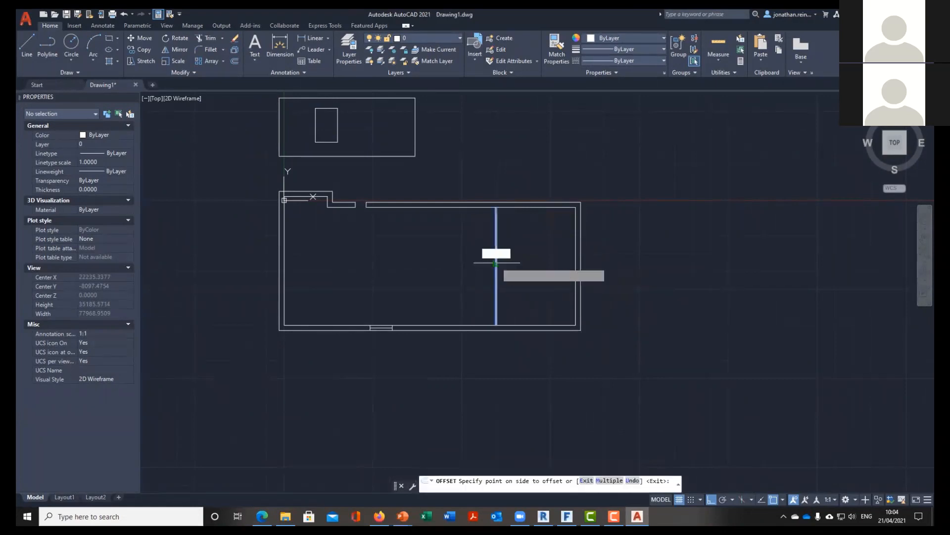
left_click(483, 253)
key("Escape")
Check the new partition in the floor plan and save Drawing1.dwg
scroll(519, 229, "up", 3)
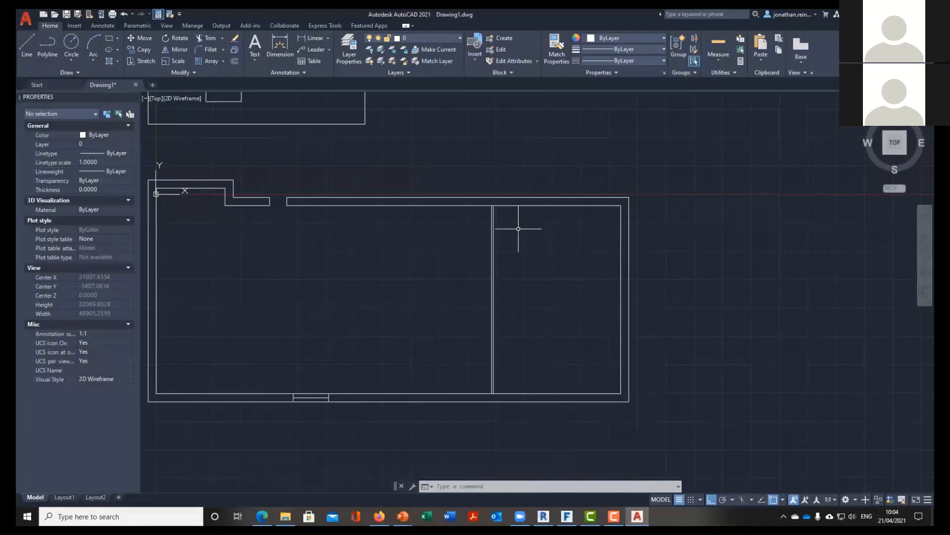
scroll(554, 268, "down", 1)
mouse_move(554, 268)
middle_mouse_down()
mouse_move(559, 312)
mouse_move(505, 296)
middle_mouse_up()
key("Escape")
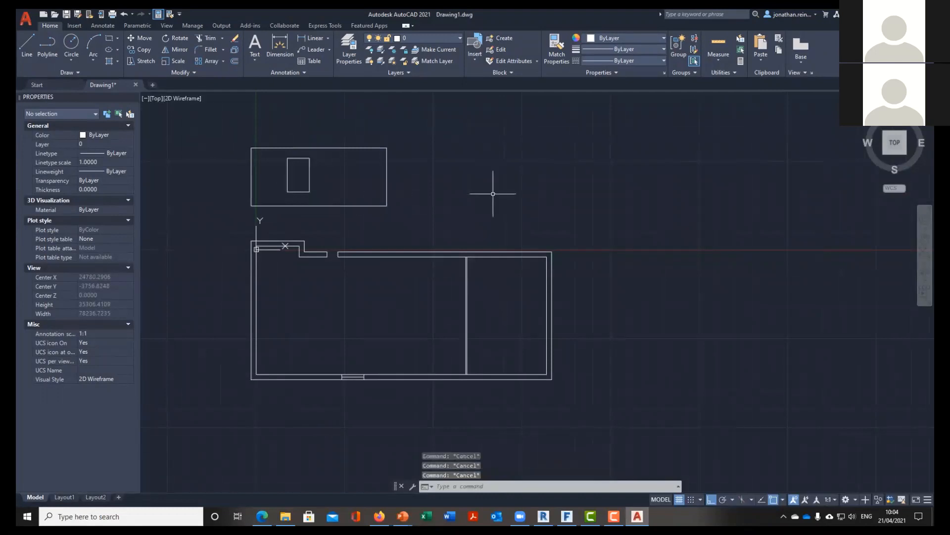
key("ctrl+s")
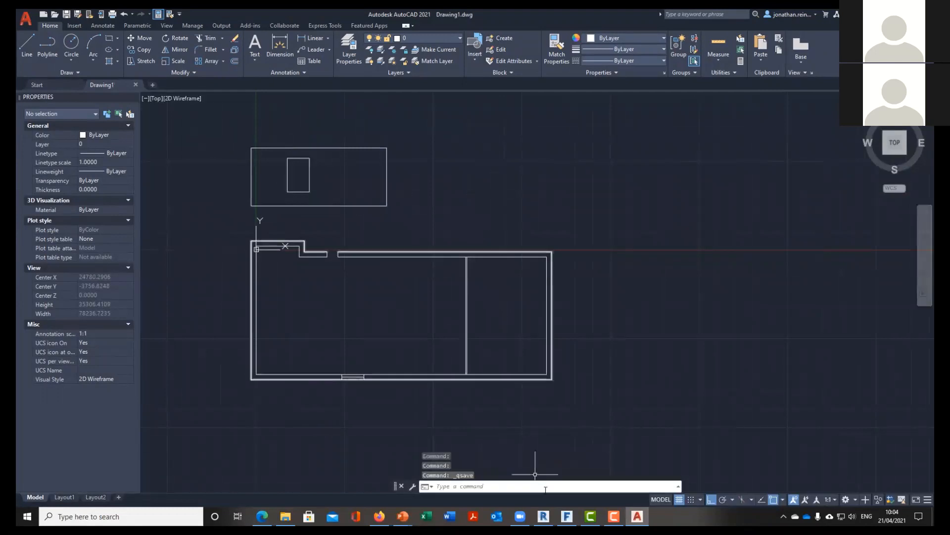
Switch to Revit and reload the linked Drawing1.dwg through Manage Links
left_click(543, 516)
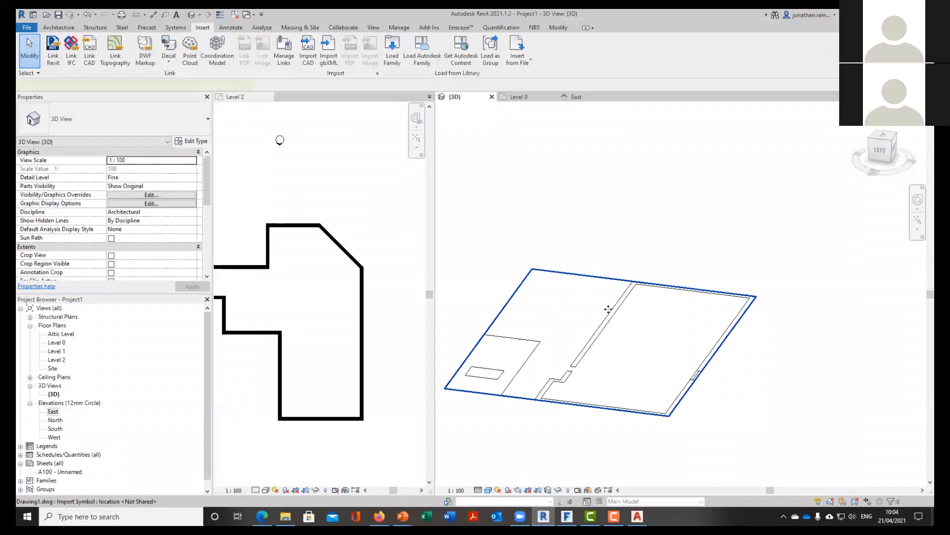
left_click(608, 309)
left_click(399, 27)
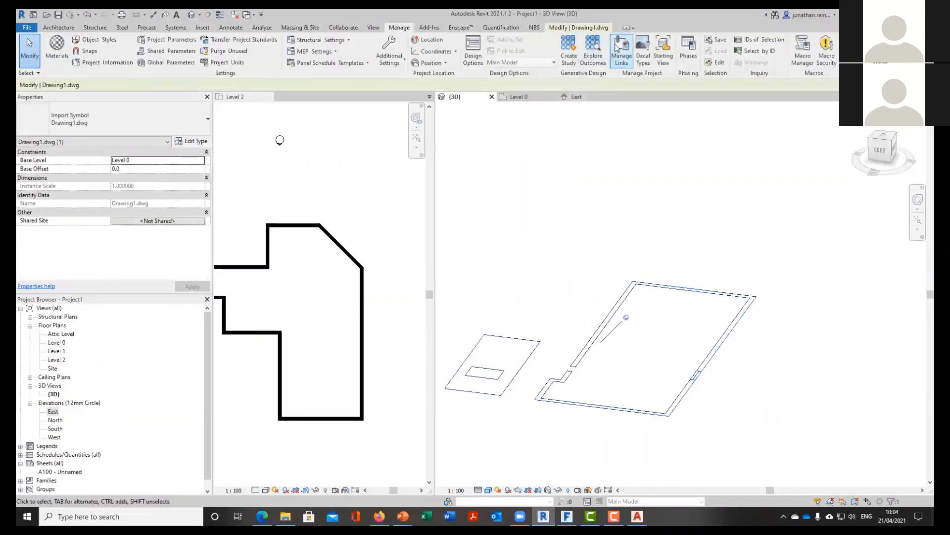
left_click(622, 52)
left_click(331, 129)
left_click(343, 165)
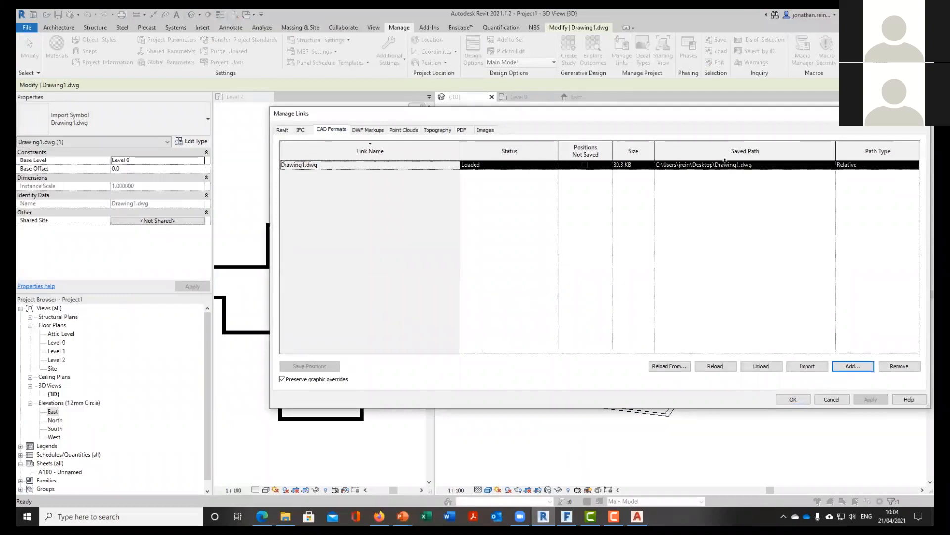
left_click(717, 367)
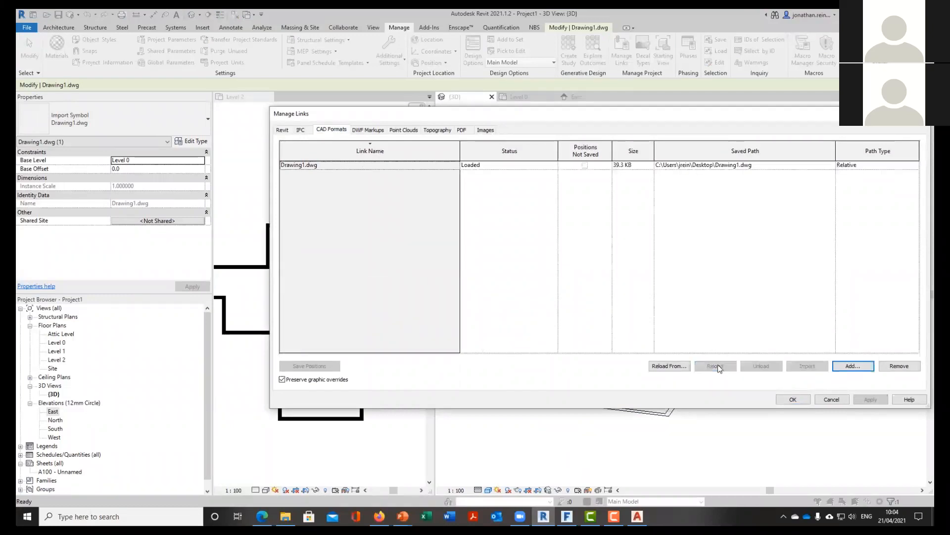
left_click(793, 400)
Orient the 3D view to the top and examine the reloaded floor plan for the added partition
middle_click_drag(798, 303, 696, 387, "shift")
scroll(693, 316, "up", 3)
scroll(653, 328, "down", 4)
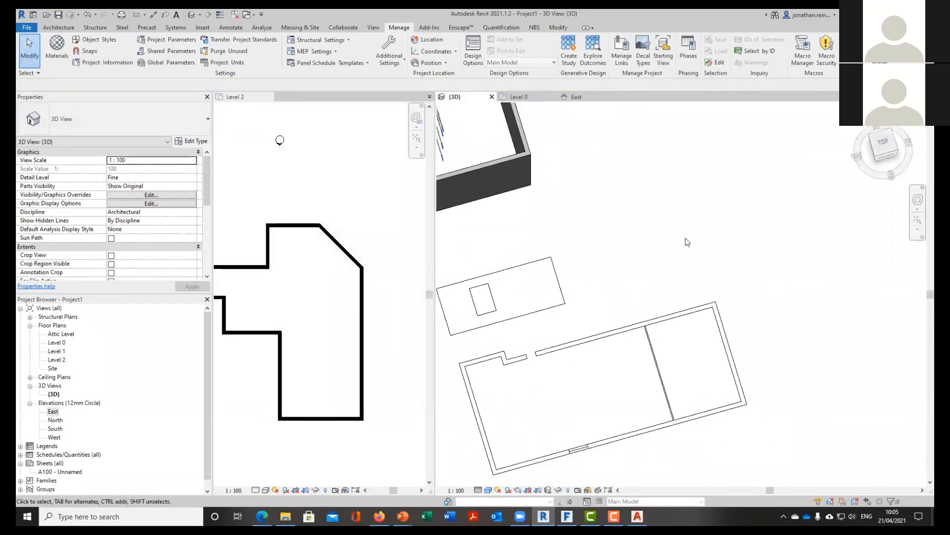
left_click(883, 143)
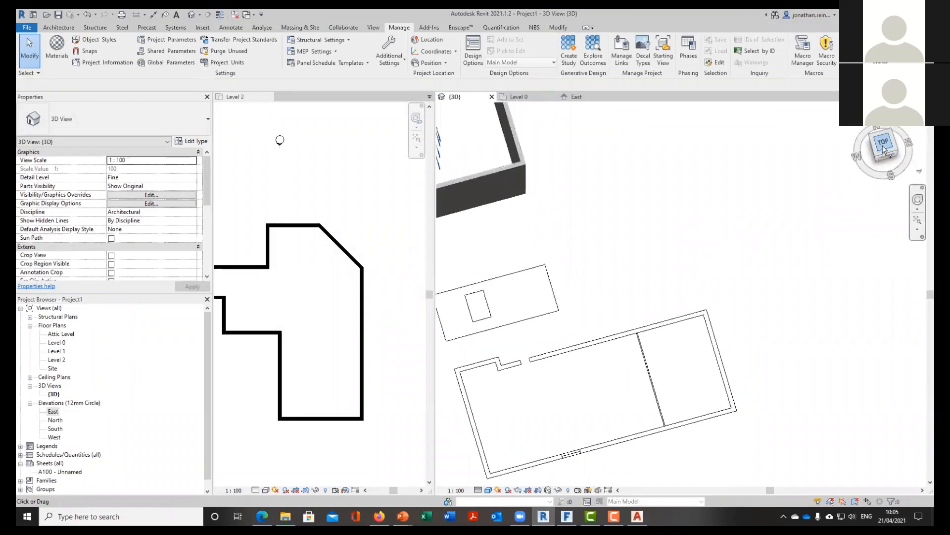
middle_click_drag(714, 308, 708, 301)
scroll(662, 295, "up", 1)
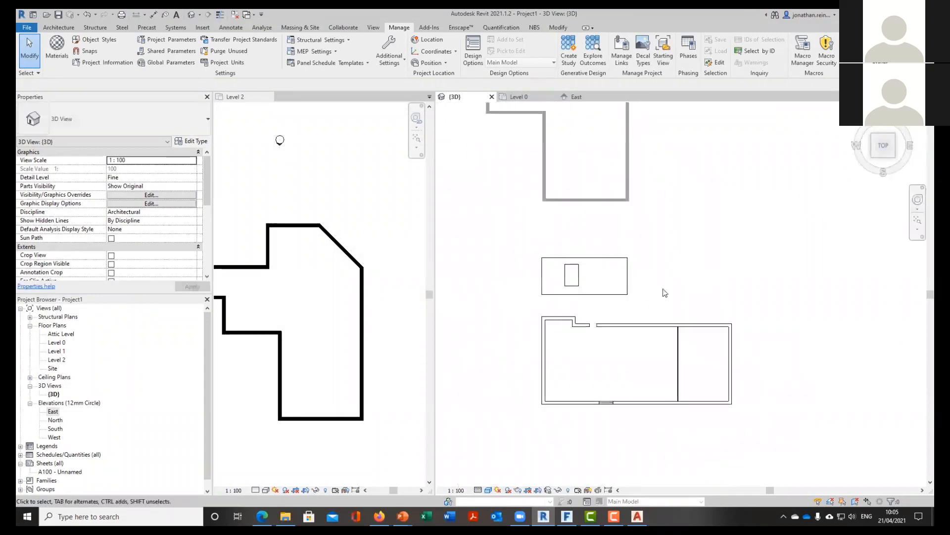
middle_click_drag(644, 251, 583, 214)
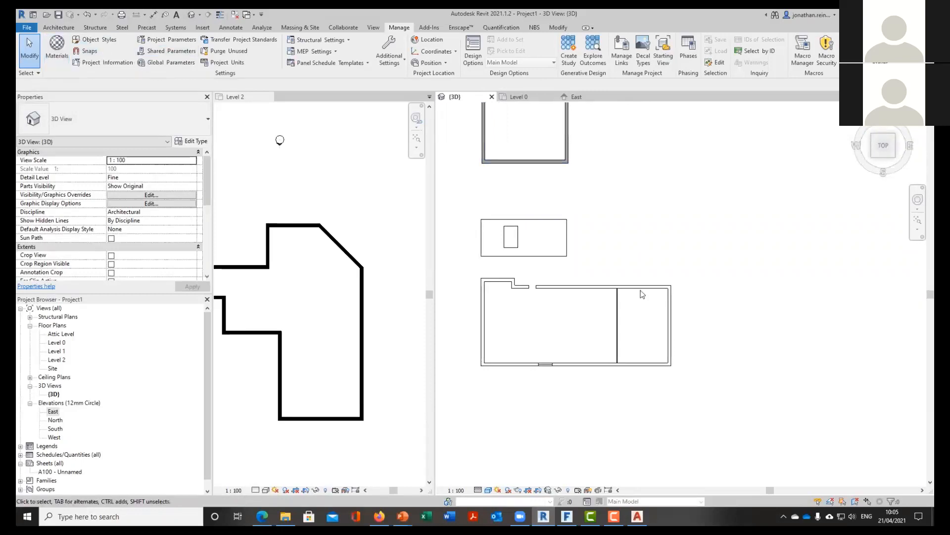
Set up 450mm Wall placement by picking lines, with the location line at Finish Face: Exterior
left_click(58, 27)
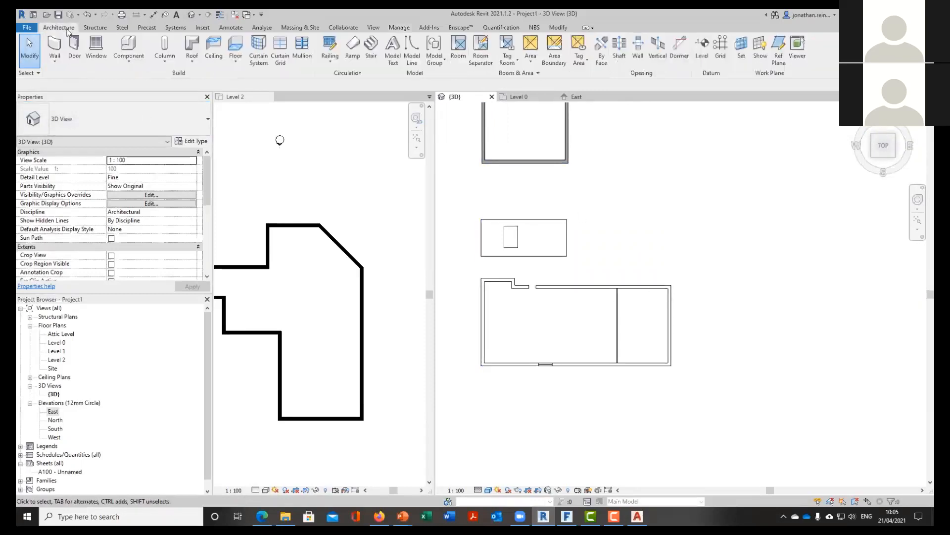
left_click(55, 47)
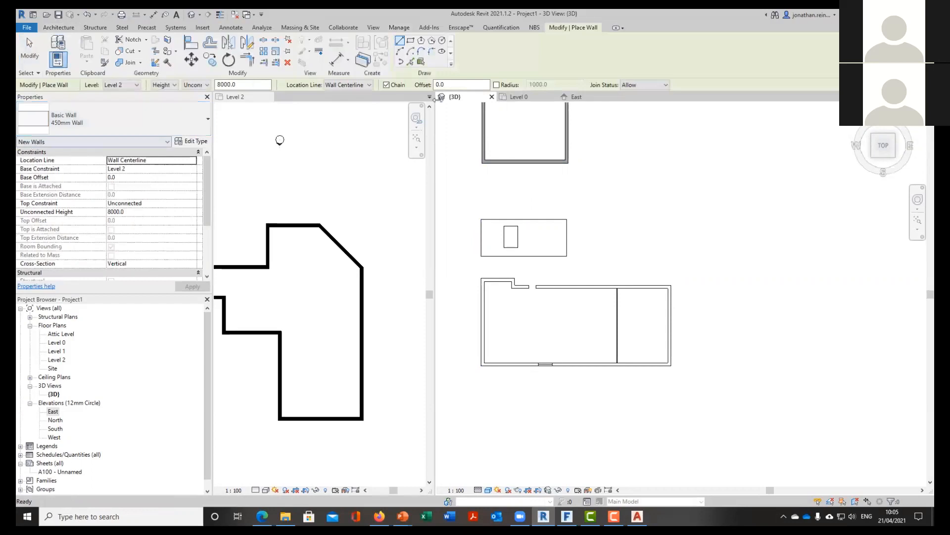
left_click(410, 62)
scroll(484, 335, "up", 2)
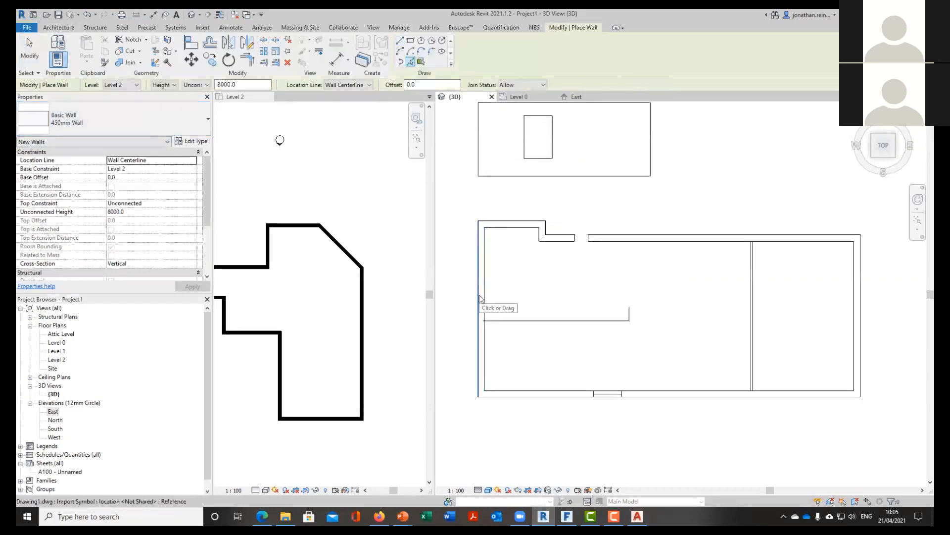
left_click(193, 161)
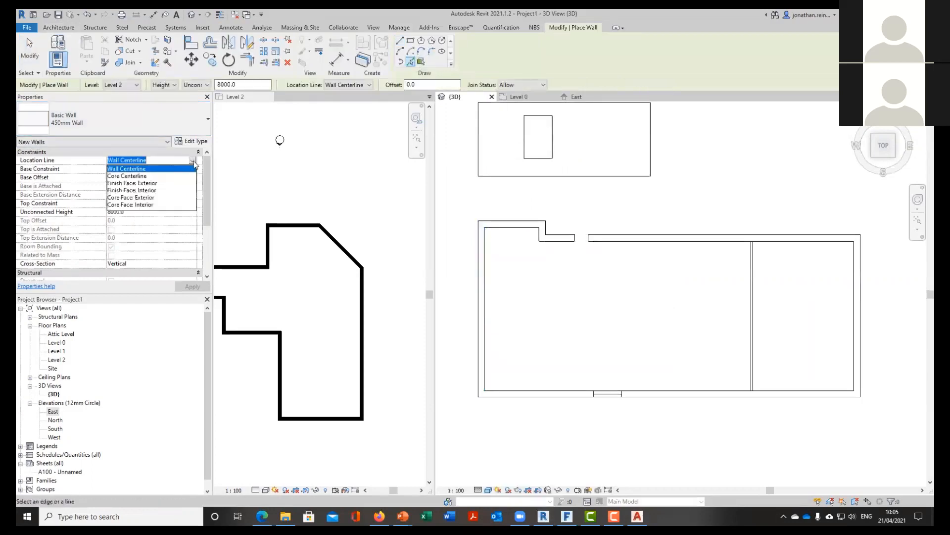
left_click(154, 183)
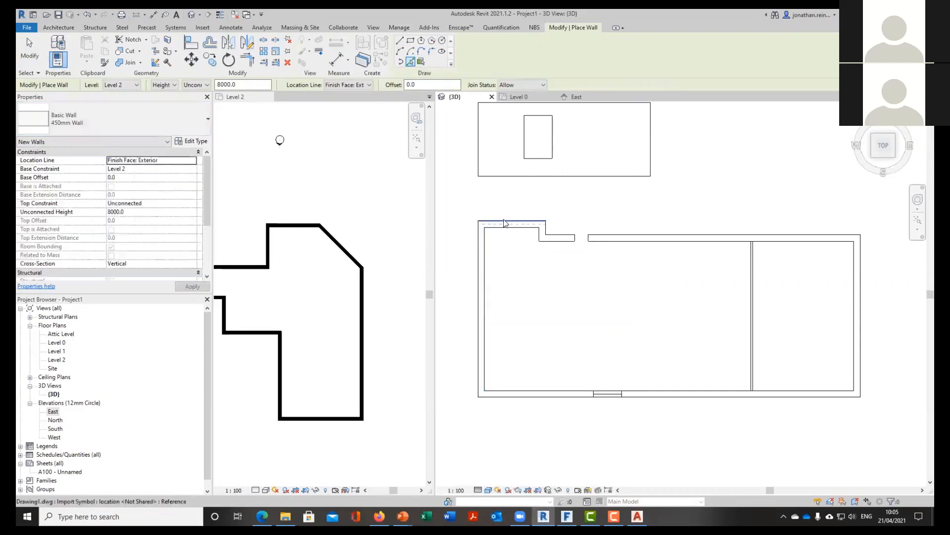
Try to create walls along the linked plan's whole outline with one chained pick
key("Tab")
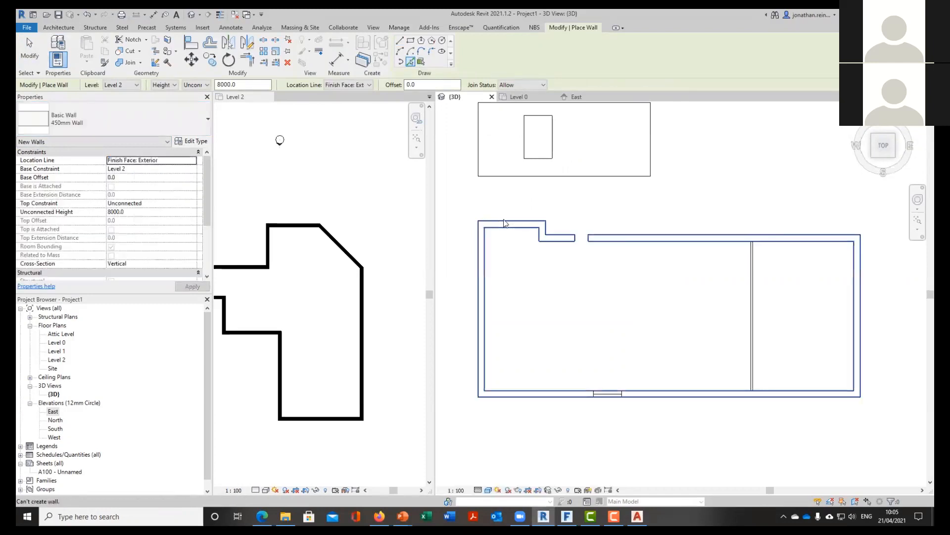
key("Escape")
key("Escape")
scroll(501, 227, "up", 2)
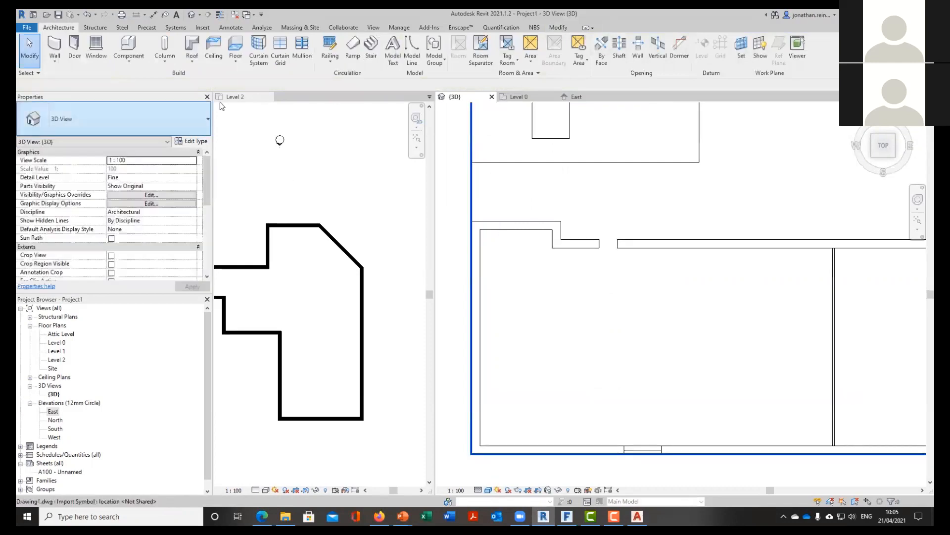
Place 450mm walls on the linked plan's outer lines along the northwest projection and the west, south, east and long north sides
left_click(54, 47)
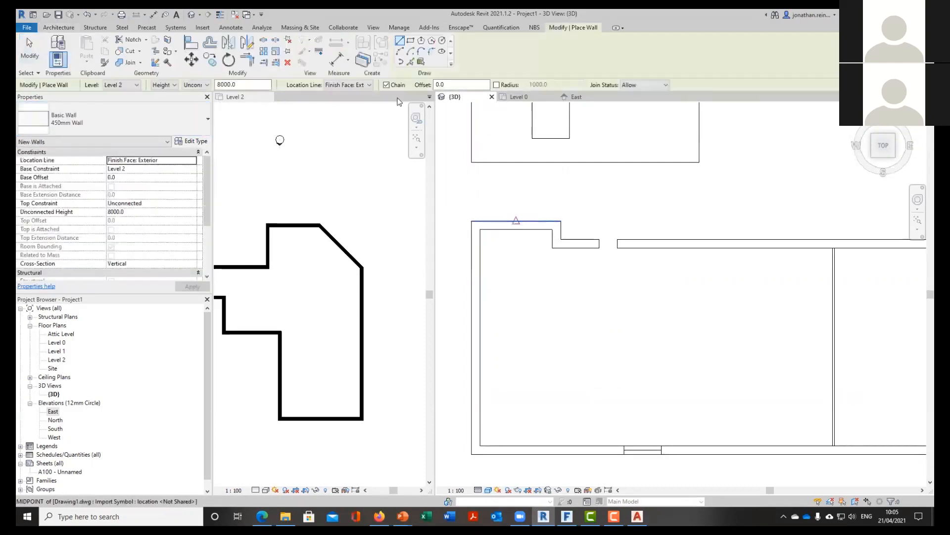
left_click(411, 62)
left_click(515, 222)
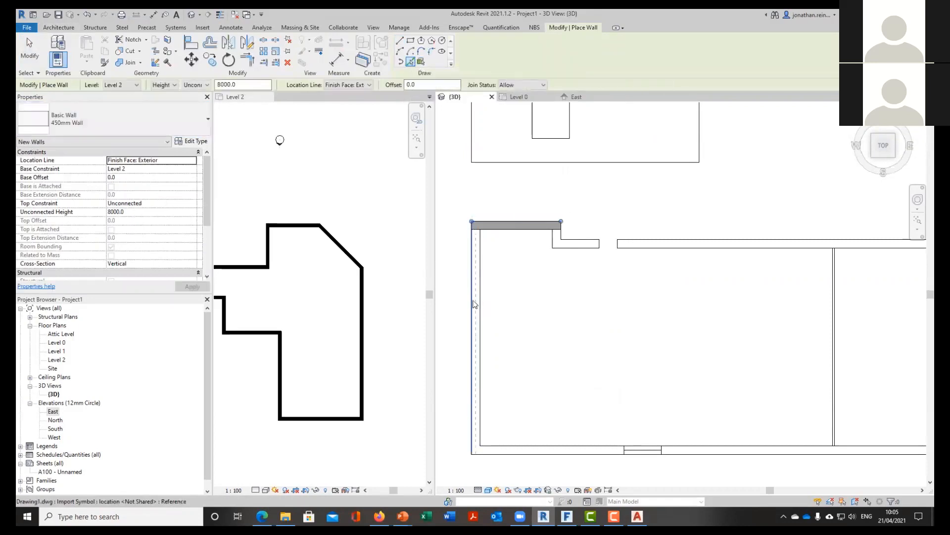
left_click(475, 304)
left_click(515, 457)
middle_click_drag(817, 376, 559, 337)
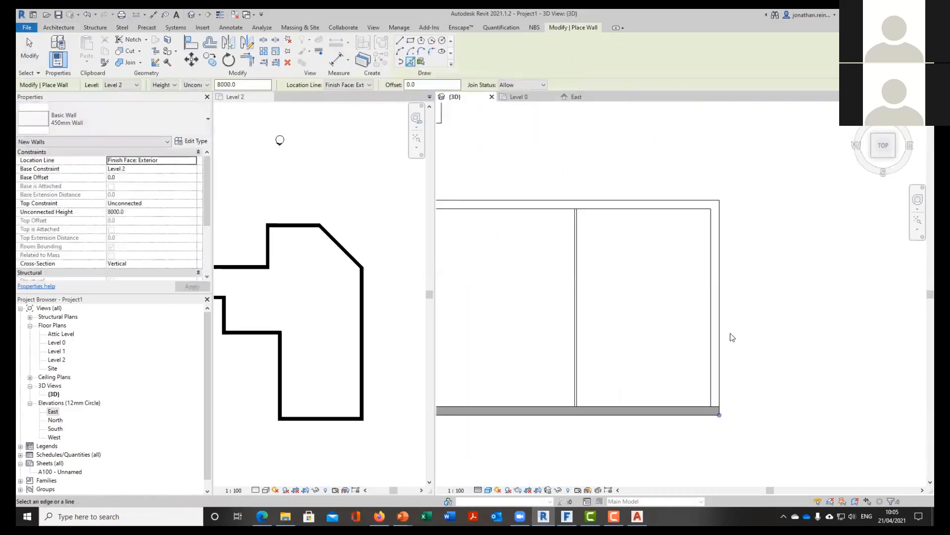
left_click(717, 328)
left_click(671, 199)
Place 450mm walls on the short return of the northwest projection and the stub beside the north opening
middle_click_drag(459, 253, 757, 319)
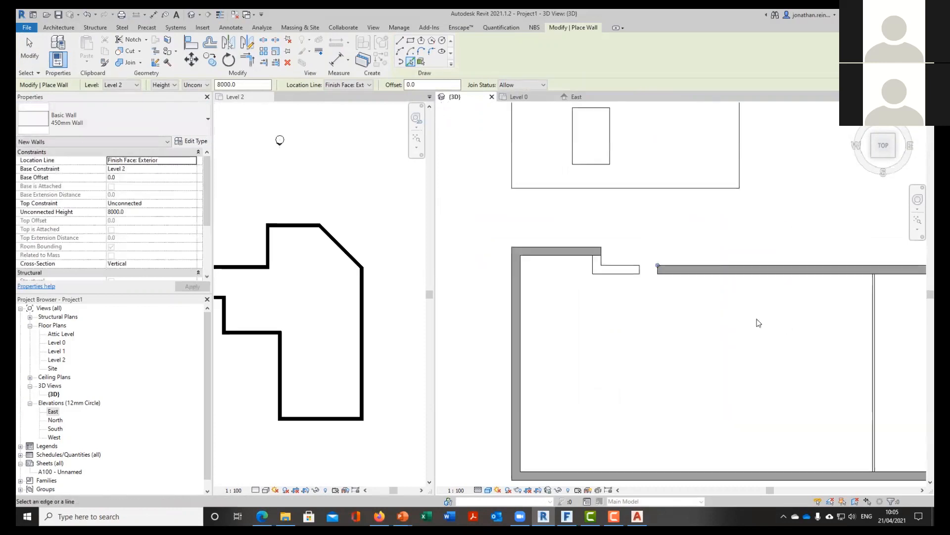
scroll(587, 278, "up", 2)
left_click(611, 247)
left_click(642, 257)
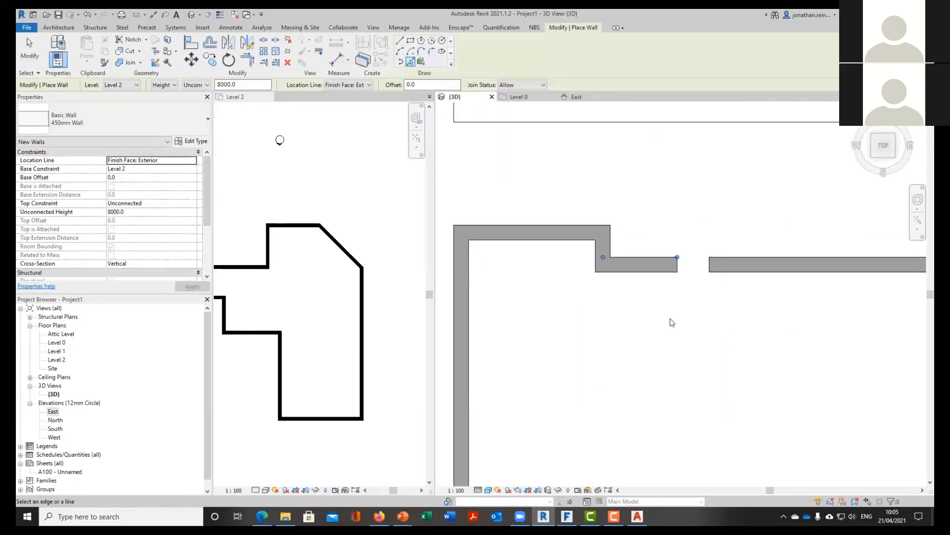
Remove the stub wall beside the north opening and join the short return to the long north wall with Trim/Extend to Corner
scroll(672, 321, "down", 2)
middle_click_drag(672, 321, 609, 305)
scroll(616, 278, "up", 3)
key("Escape")
key("Escape")
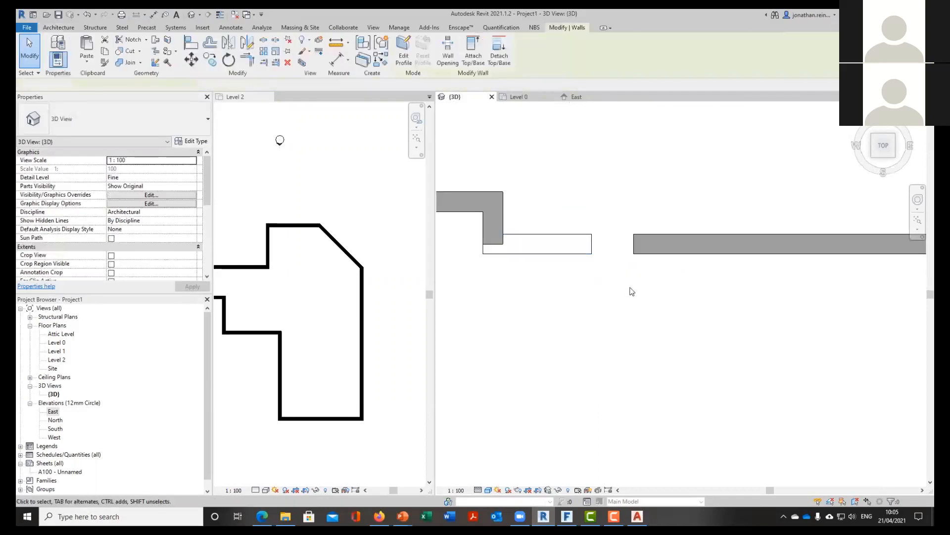
left_click(501, 218)
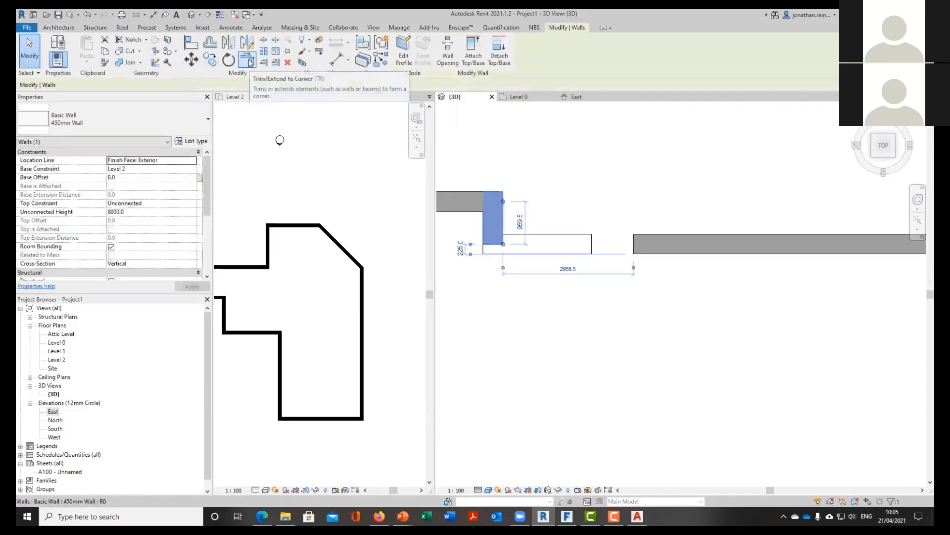
left_click(250, 64)
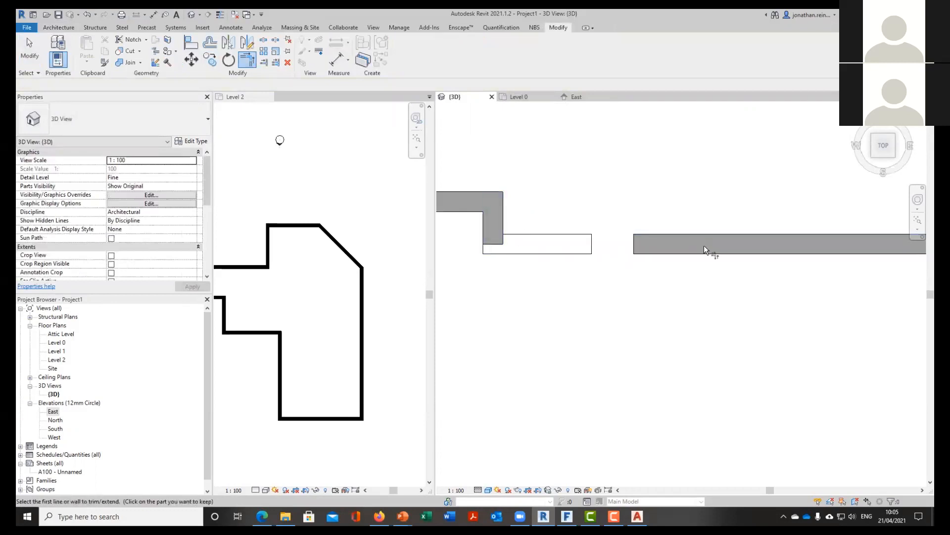
left_click(506, 218)
scroll(632, 207, "down", 2)
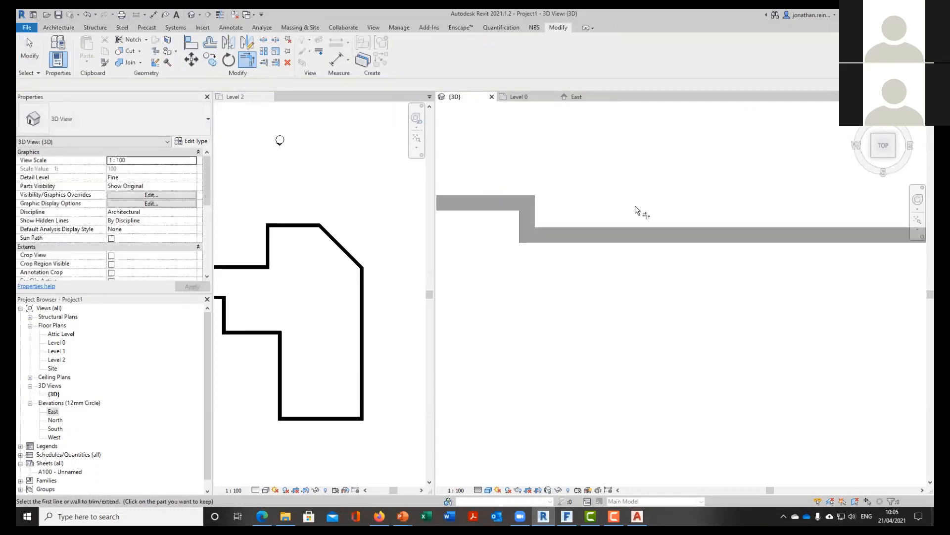
Select all six walls traced from the linked drawing in the 3D view and set their base constraint to Level 0
left_click(310, 151)
scroll(632, 303, "down", 5)
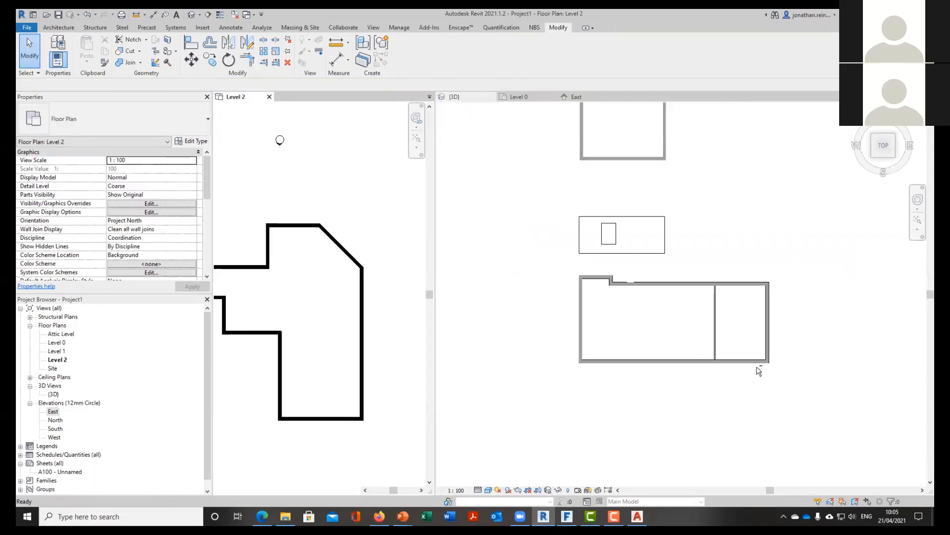
left_click(756, 367)
middle_click_drag(850, 378, 580, 228, "shift")
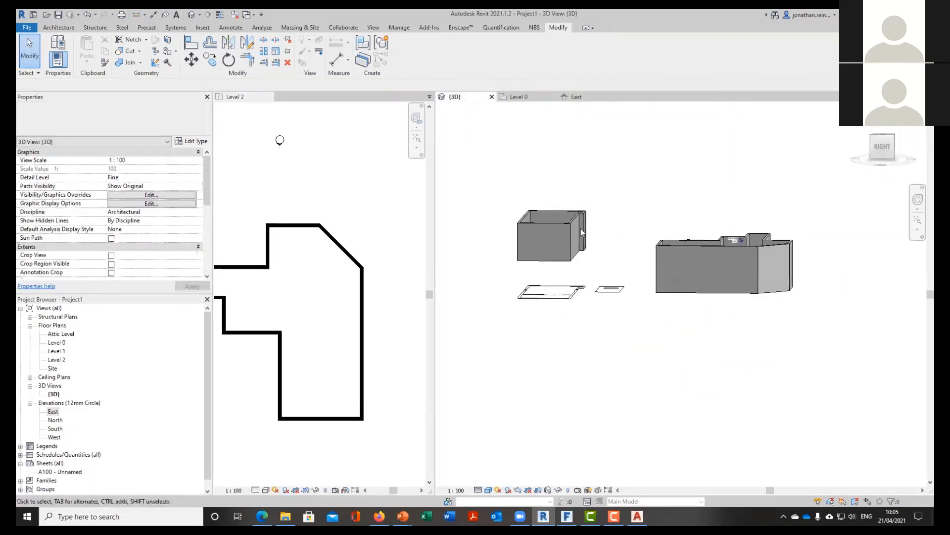
left_click_drag(496, 166, 626, 270)
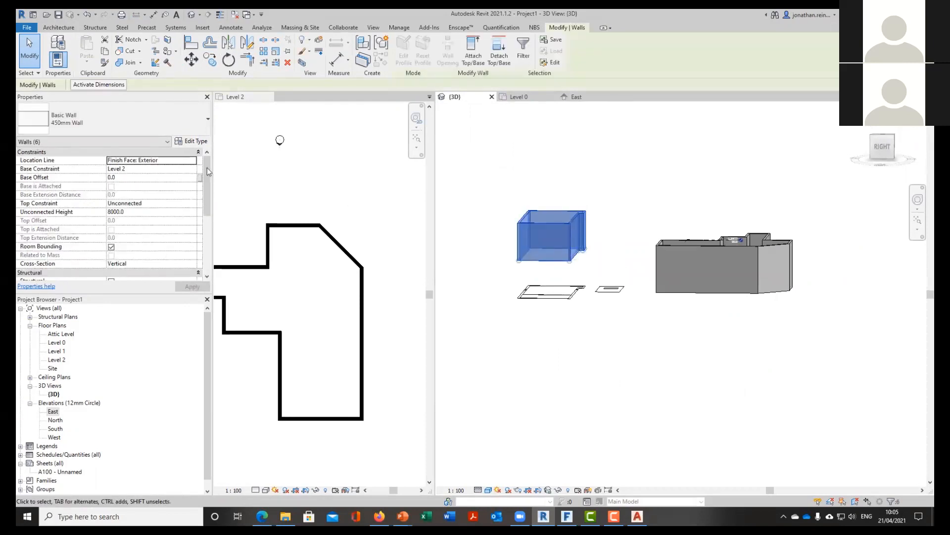
left_click(194, 167)
left_click(192, 169)
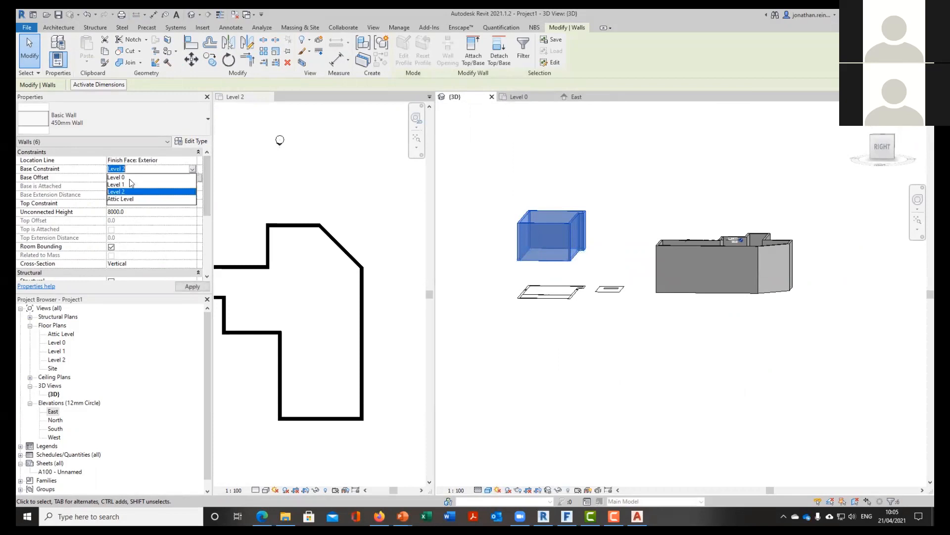
left_click(126, 177)
Set the traced walls' top constraint to Up to level: Level 1, apply it and check the walls in 3D
left_click(193, 203)
left_click(193, 204)
left_click(167, 248)
left_click(192, 287)
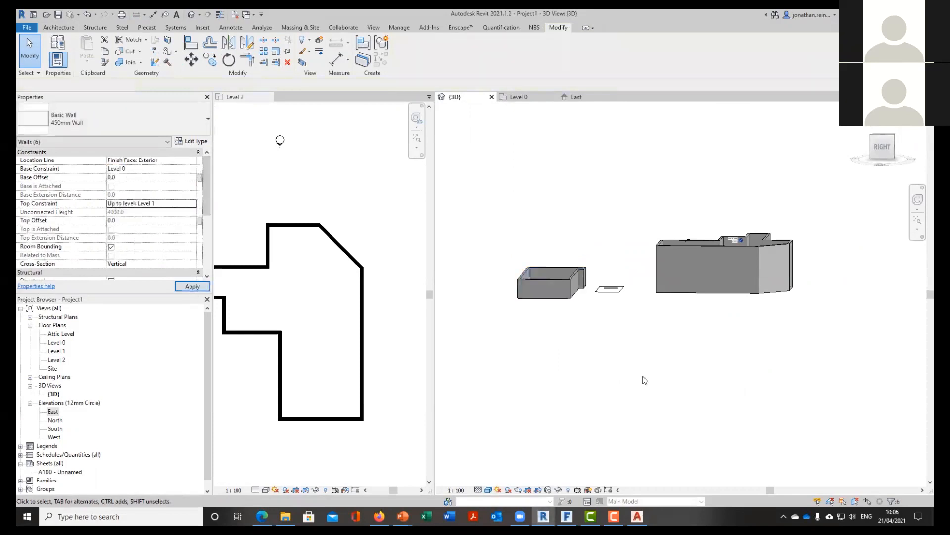
left_click(643, 382)
middle_click_drag(658, 360, 723, 395, "shift")
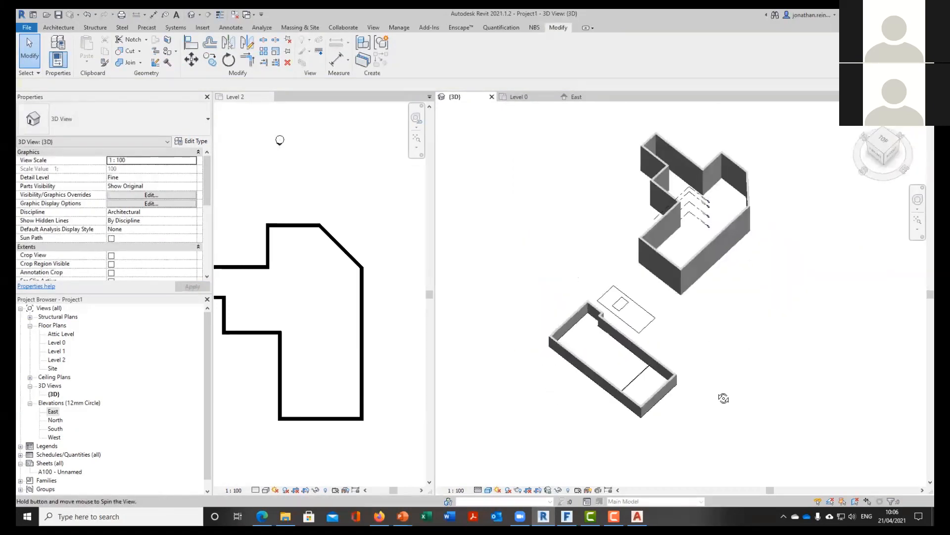
Select the rectangular building's long north wall in the Level 0 plan and duplicate its type as 100mm Wall
left_click(374, 166)
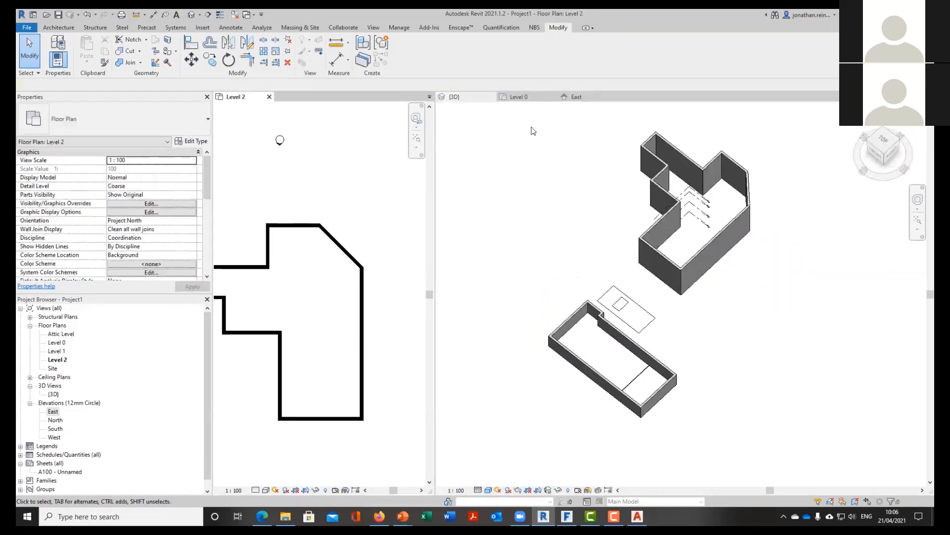
left_click(526, 98)
scroll(770, 278, "up", 4)
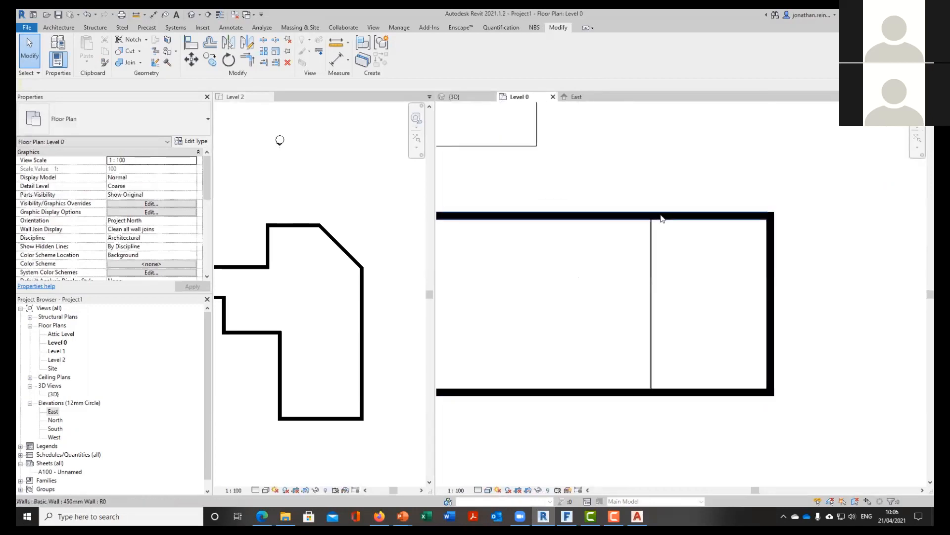
scroll(662, 218, "up", 2)
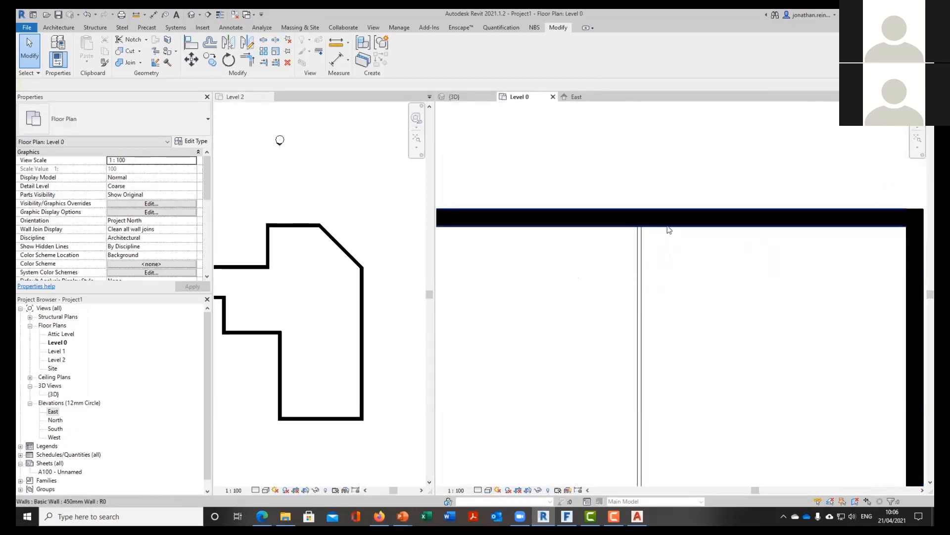
left_click(669, 228)
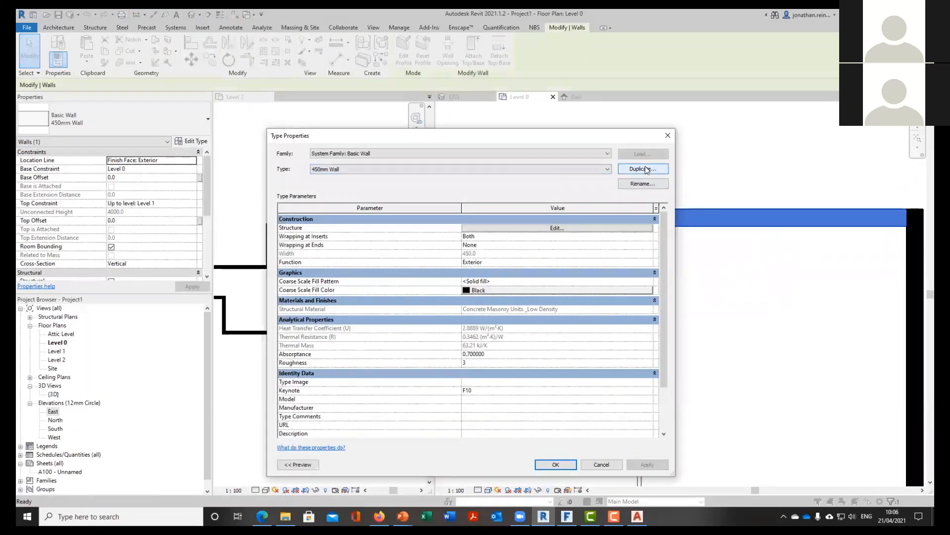
left_click(508, 169)
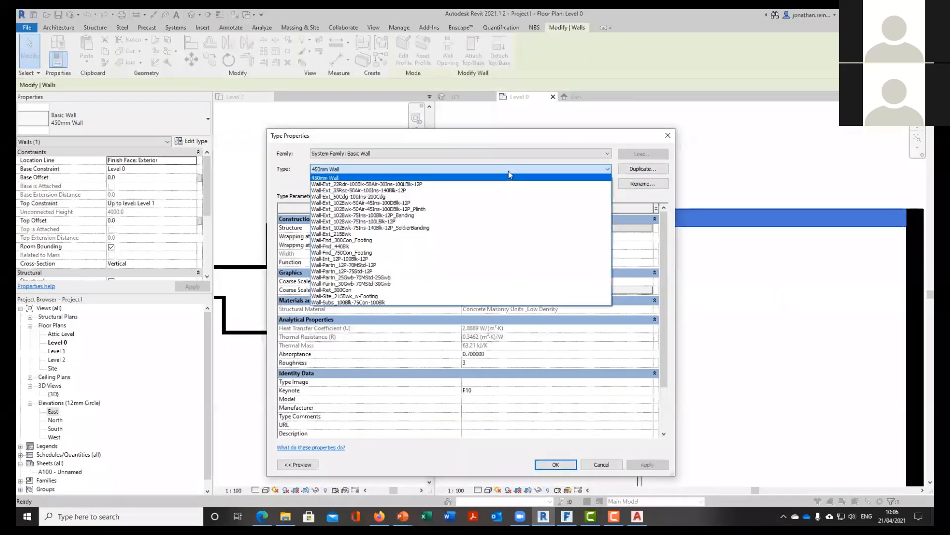
left_click(646, 171)
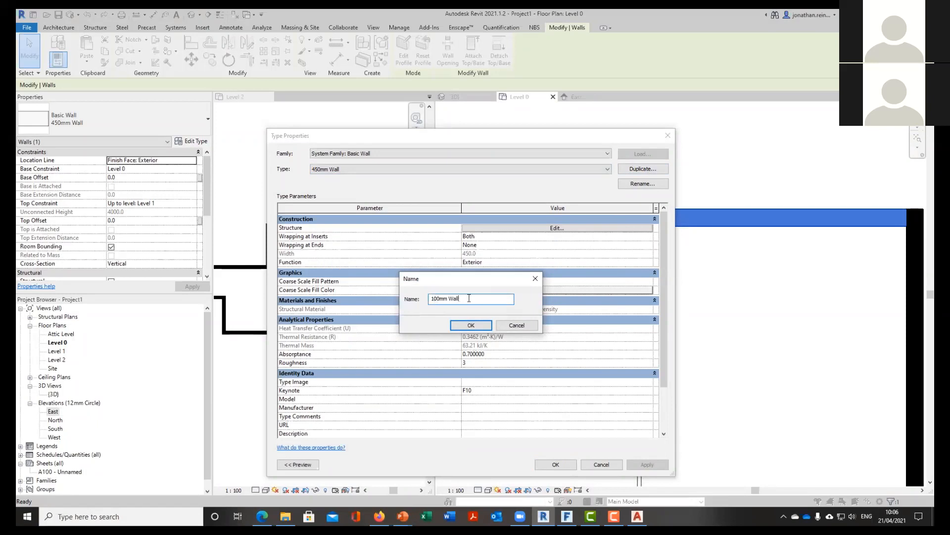
left_click(477, 330)
Set the structure layer thickness of the 100mm Wall type to 100 mm and accept the type properties
left_click(557, 228)
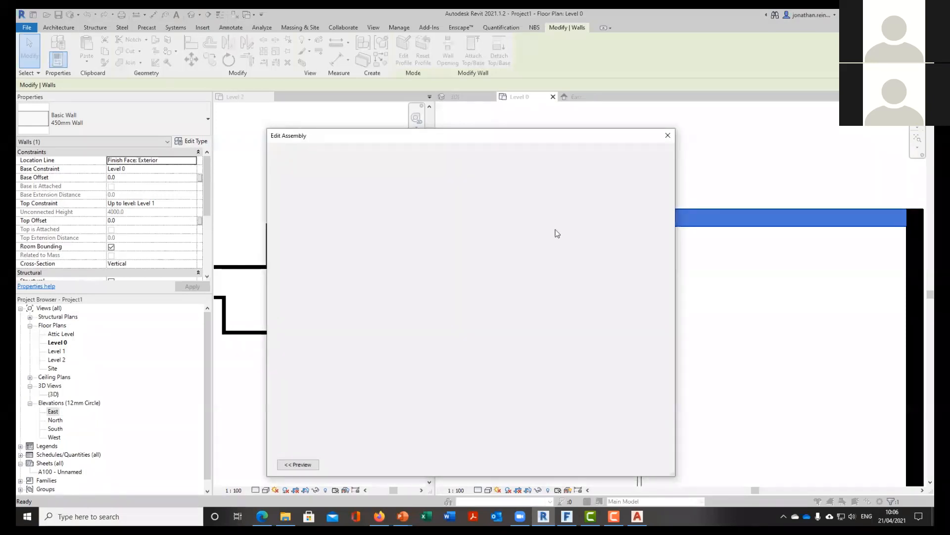
left_click(502, 229)
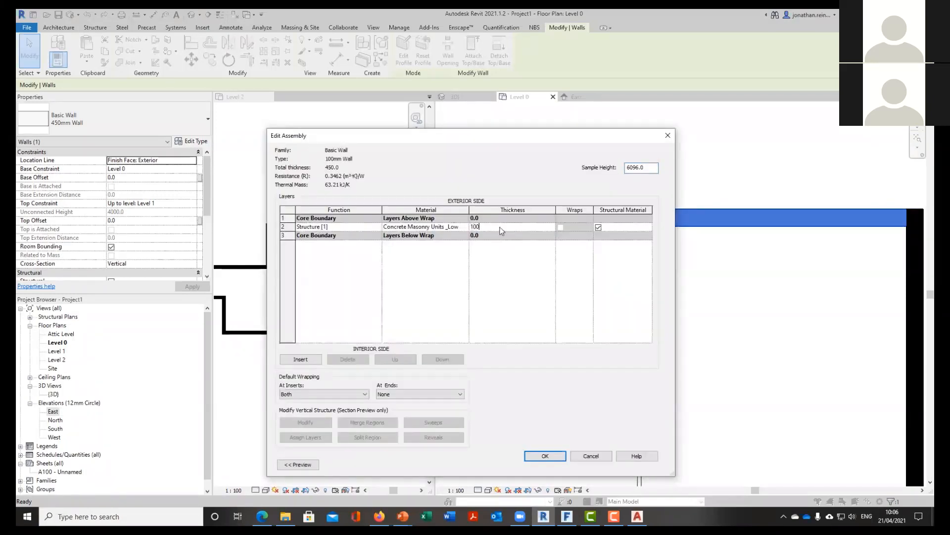
left_click(545, 456)
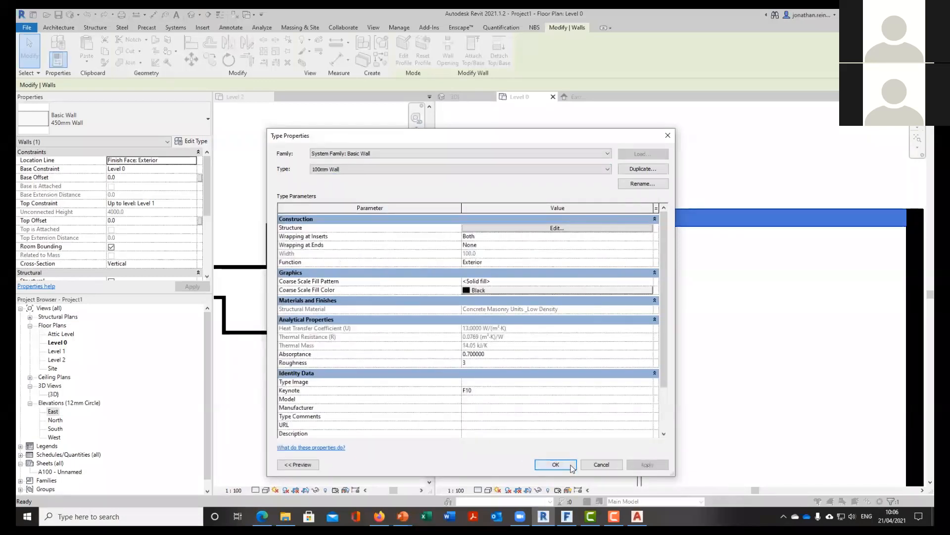
left_click(556, 465)
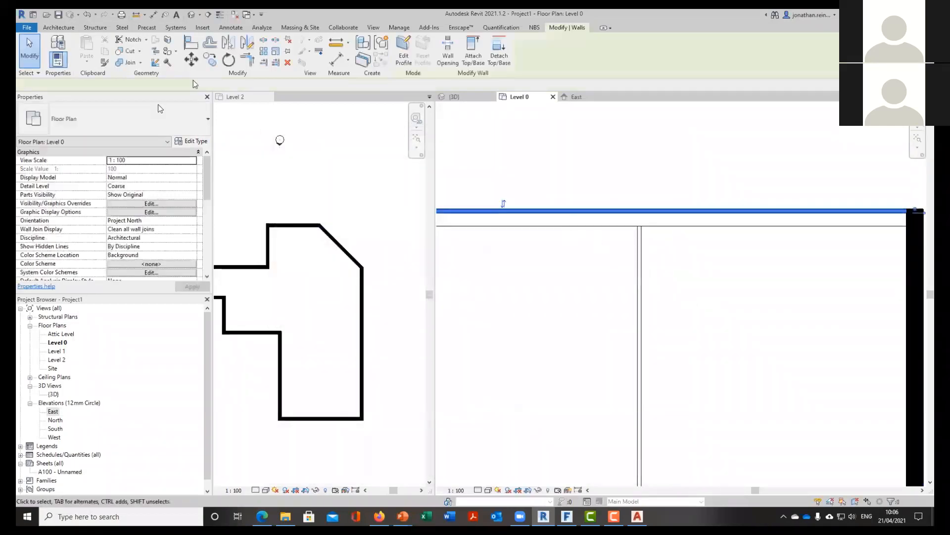
Return the long north wall to the 450mm Wall type
left_click(134, 120)
left_click(132, 183)
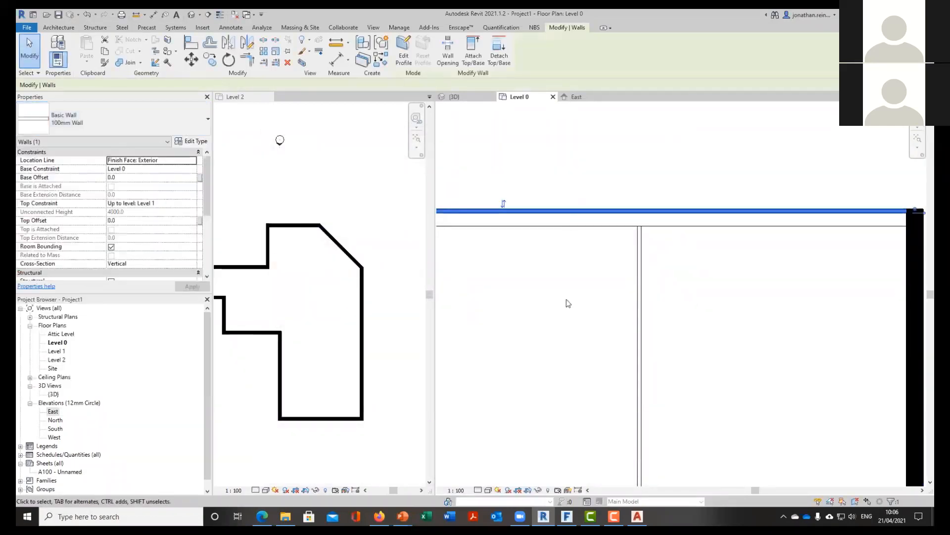
key("ctrl+z")
scroll(610, 293, "down", 4)
middle_click_drag(659, 349, 675, 287)
Place a 100mm Wall along the partition line of the linked drawing, inside the rectangular building on Level 0
key("Escape")
key("w")
key("a")
left_click(159, 123)
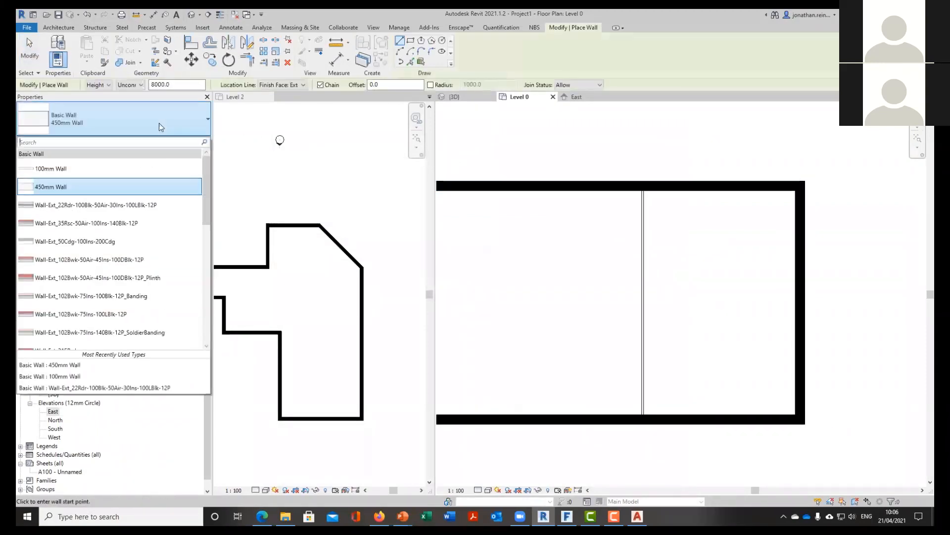
left_click(115, 169)
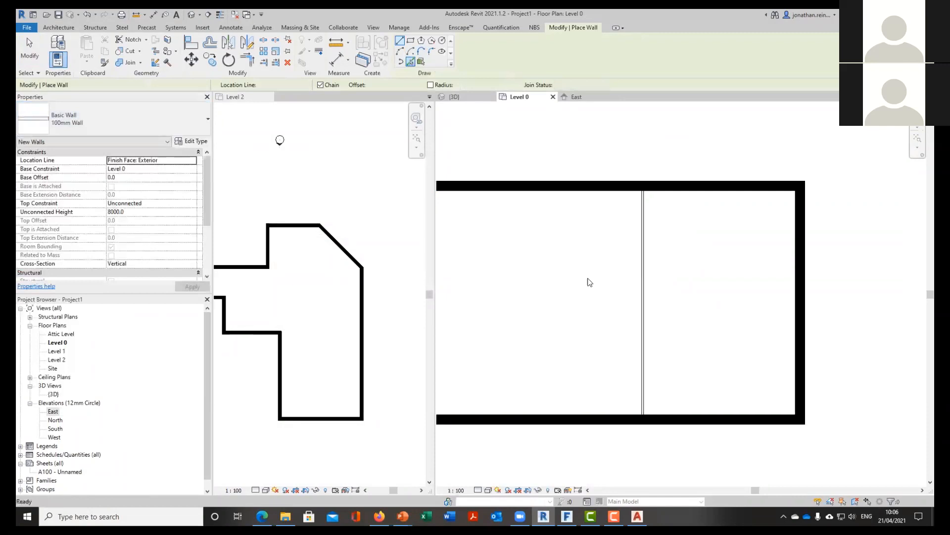
left_click(643, 265)
key("Escape")
Show the model in the 3D view and select the 100mm partition wall
left_click(465, 97)
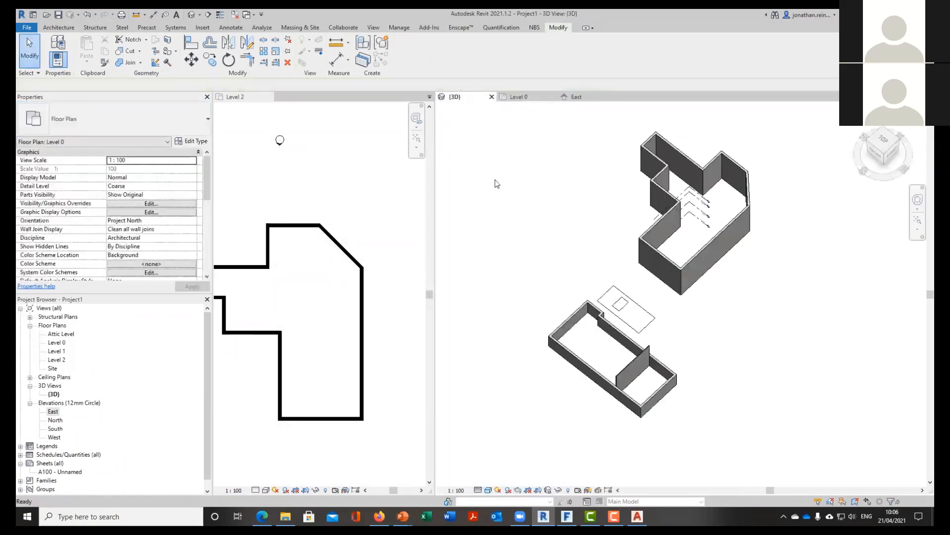
middle_click_drag(737, 372, 693, 366, "shift")
scroll(579, 329, "up", 2)
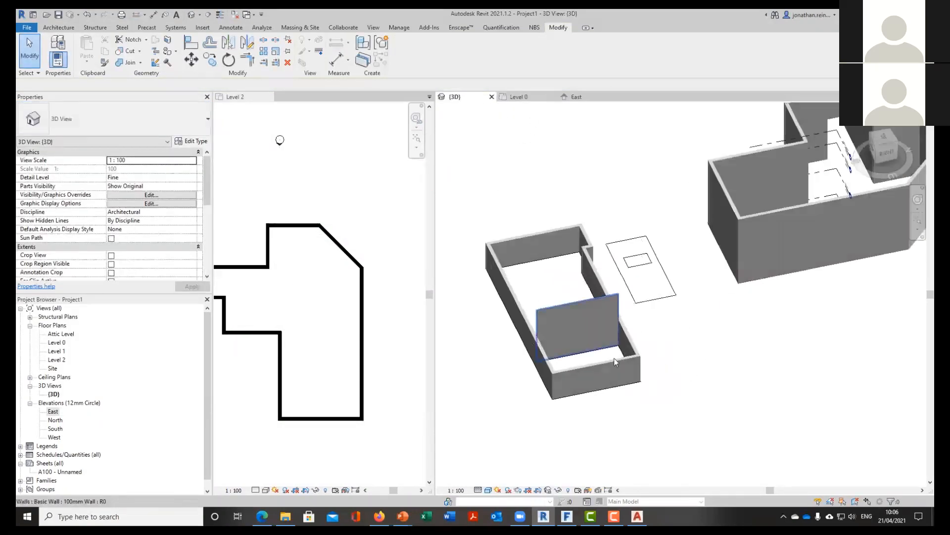
left_click(609, 351)
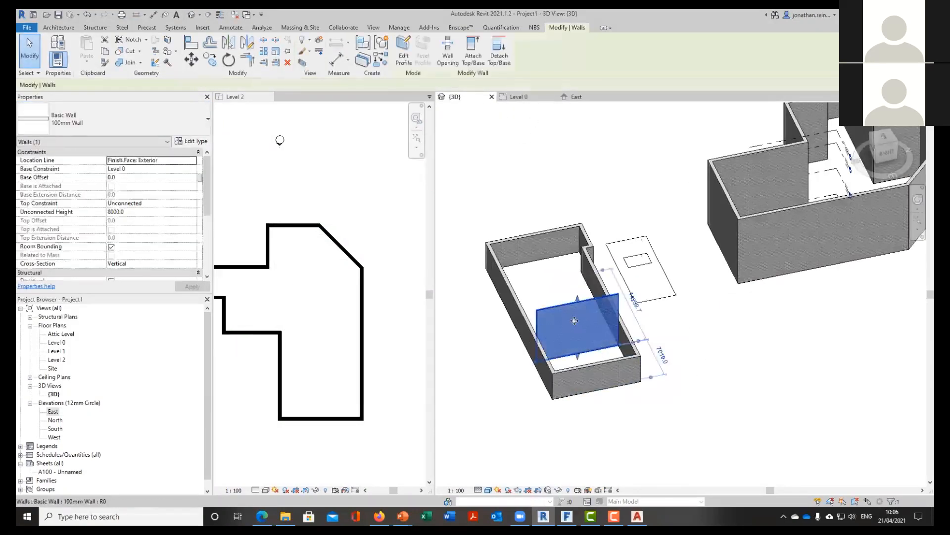
Set the partition wall's unconnected height to 5000 and apply it
left_click(192, 204)
left_click(153, 213)
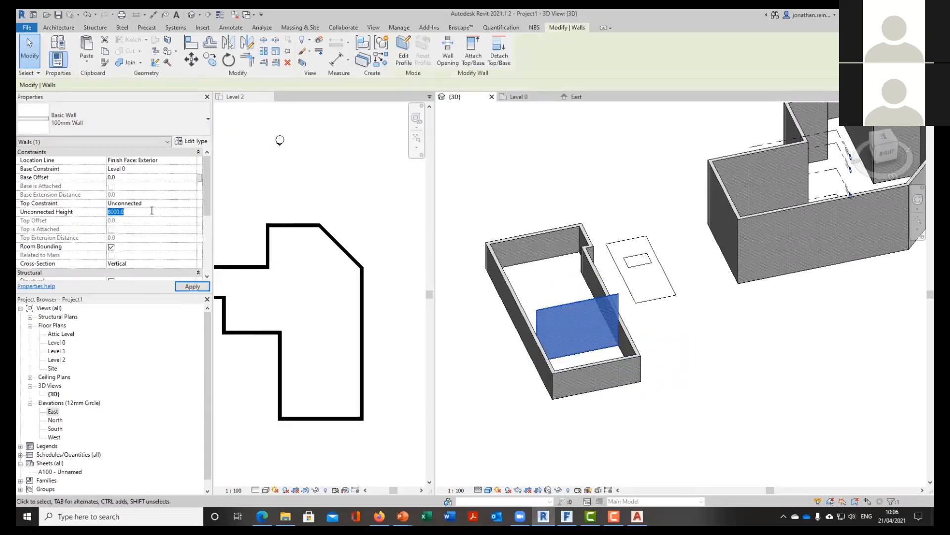
left_click(183, 286)
middle_click_drag(619, 411, 670, 393, "shift")
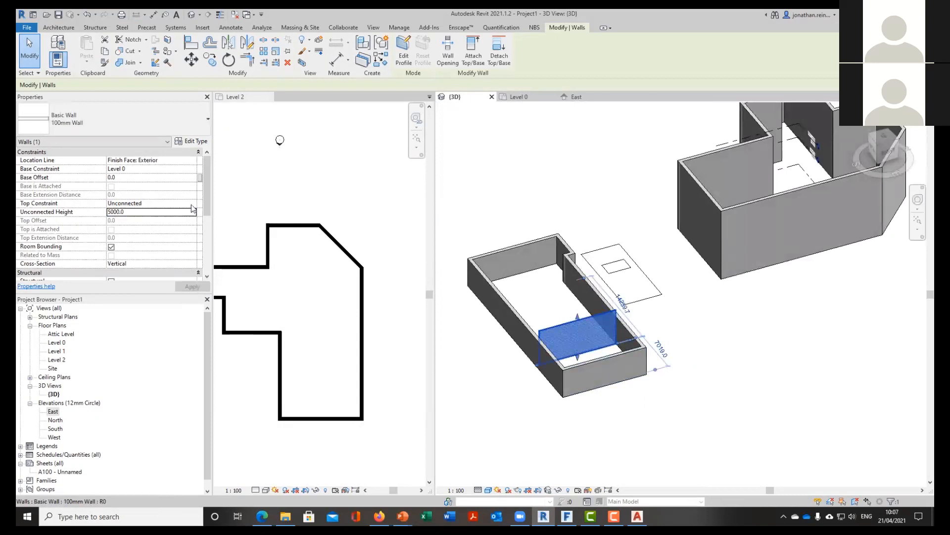
Set the partition wall's top constraint to Up to level: Level 1, apply it and check the wall in 3D
left_click(192, 204)
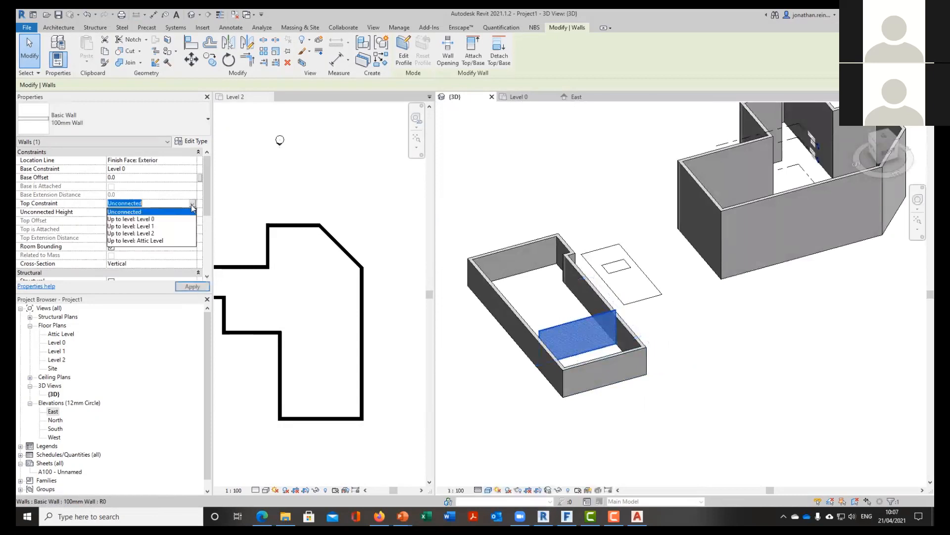
left_click(150, 227)
left_click(192, 286)
left_click(733, 393)
middle_click_drag(732, 393, 742, 323, "shift")
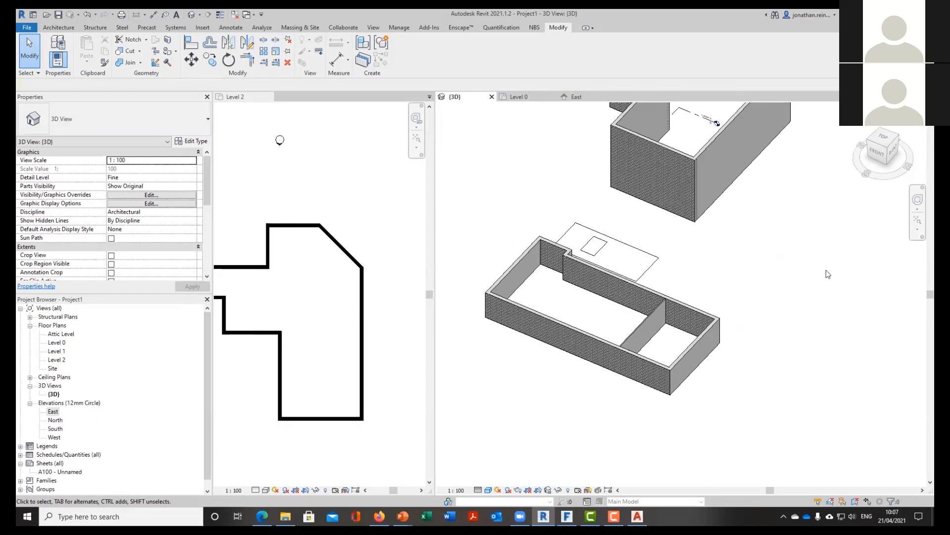
Examine both buildings in the 3D view, then from the top and beside the Level 2 plan
middle_click_drag(797, 234, 789, 280)
middle_click_drag(698, 135, 700, 212)
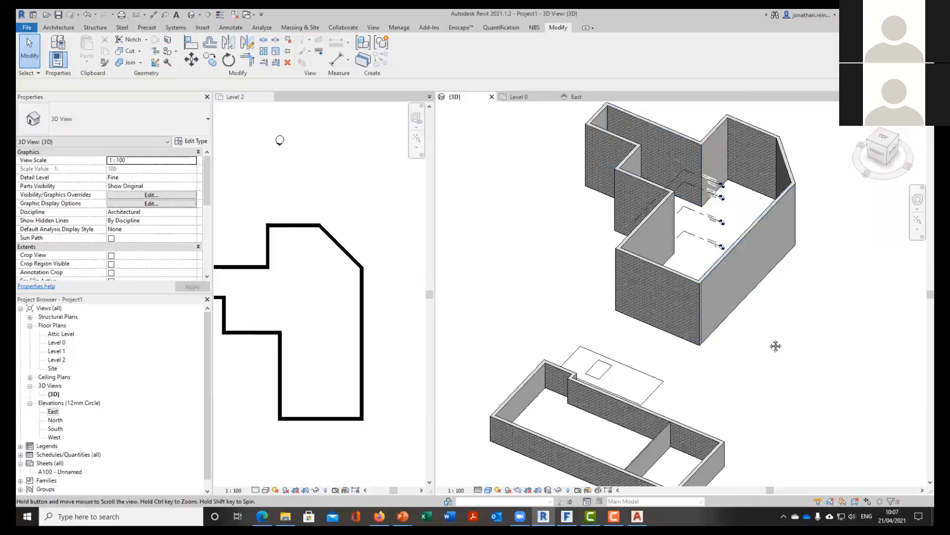
middle_click_drag(776, 344, 765, 330)
left_click(885, 137)
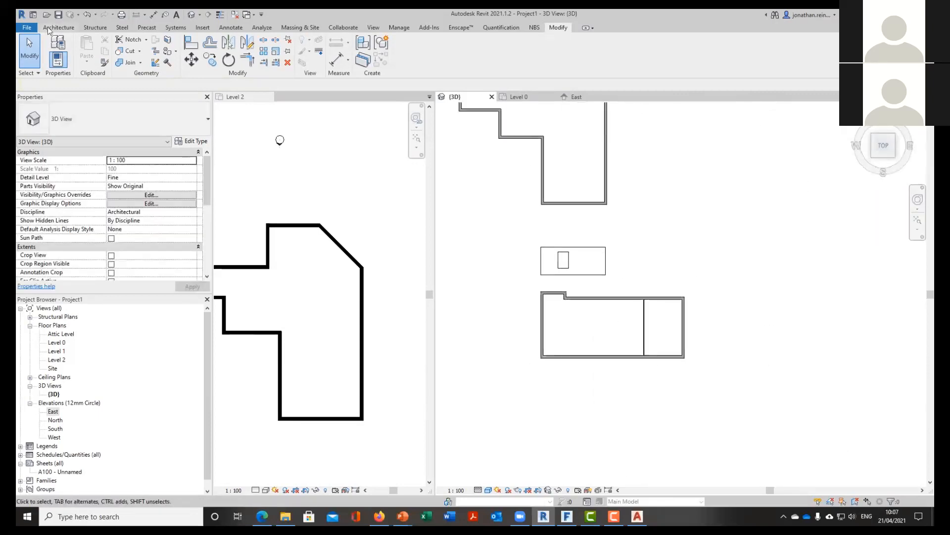
left_click(49, 29)
middle_click_drag(508, 218, 557, 290)
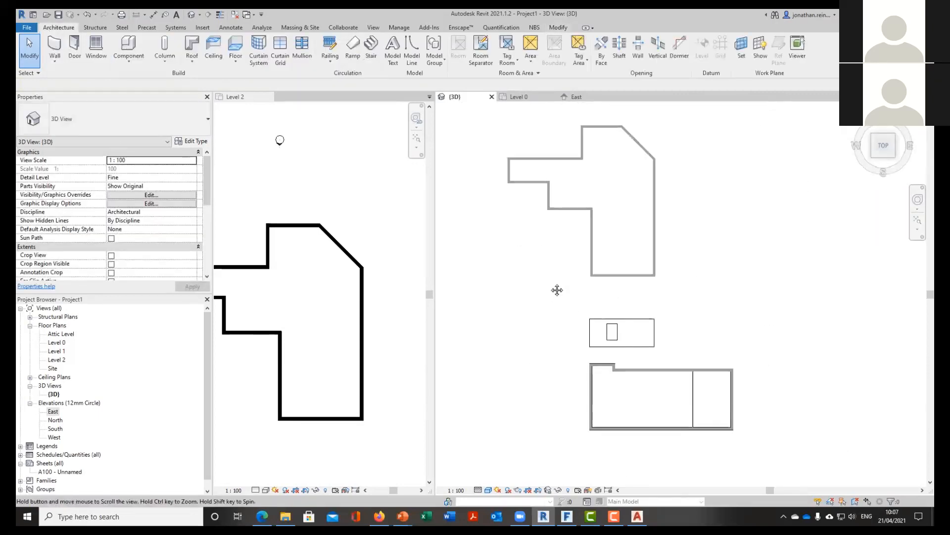
scroll(325, 281, "down", 4)
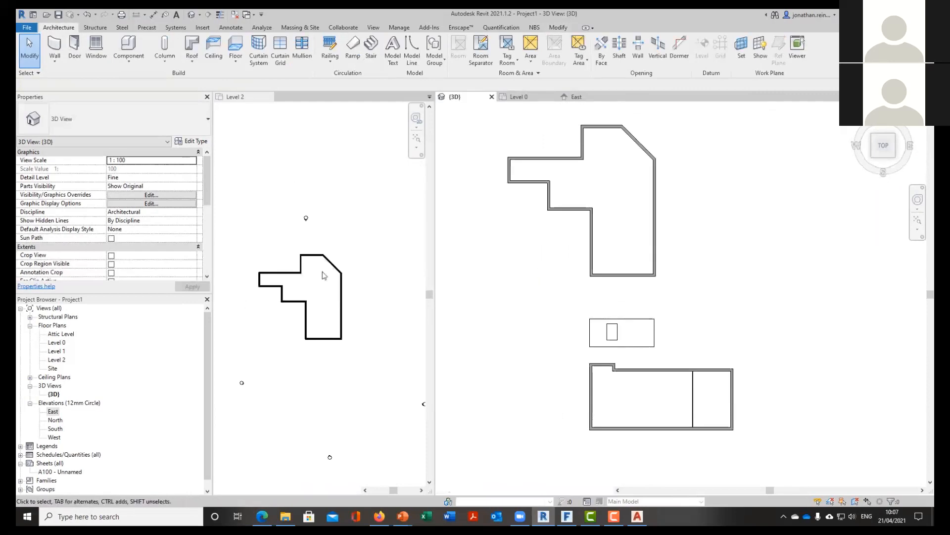
left_click(323, 274)
Unpin the linked Drawing1.dwg between the two buildings and delete it
left_click(664, 334)
left_click(664, 334)
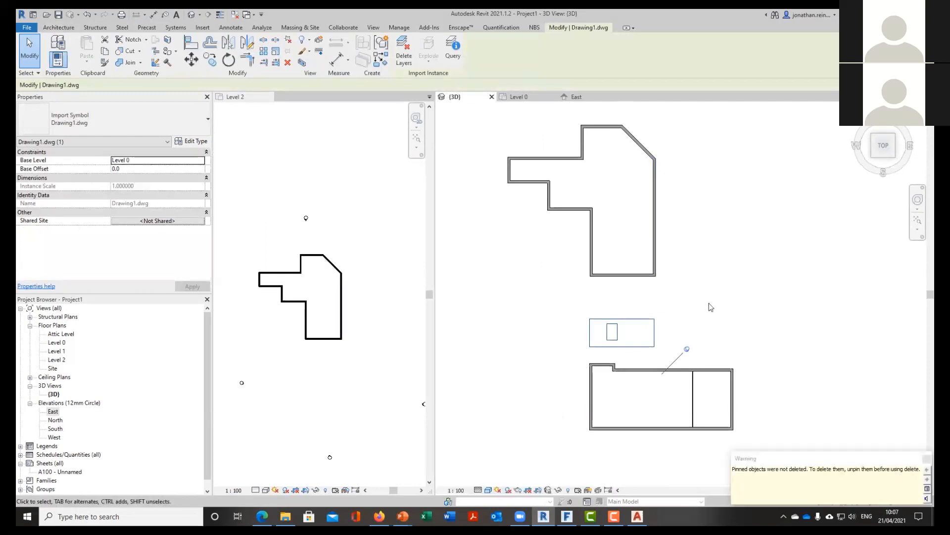
key("Delete")
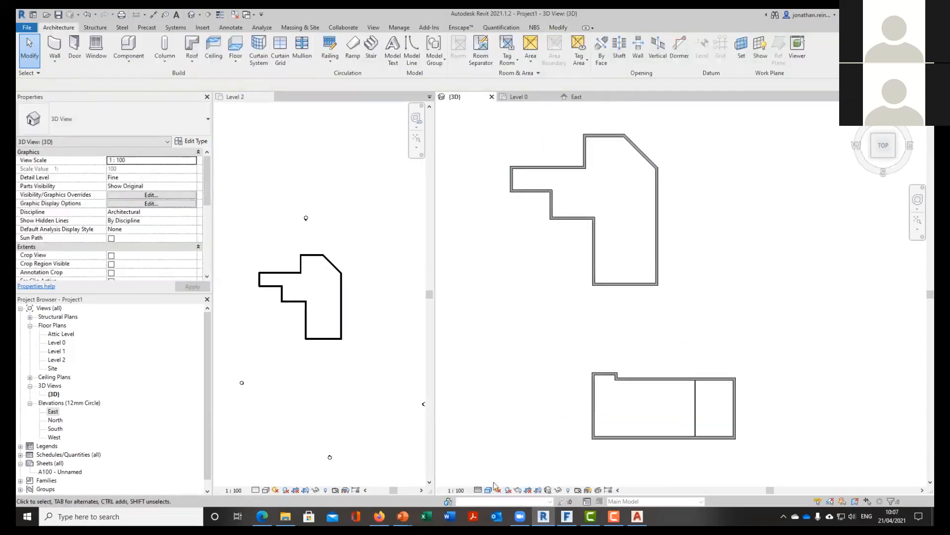
left_click(74, 472)
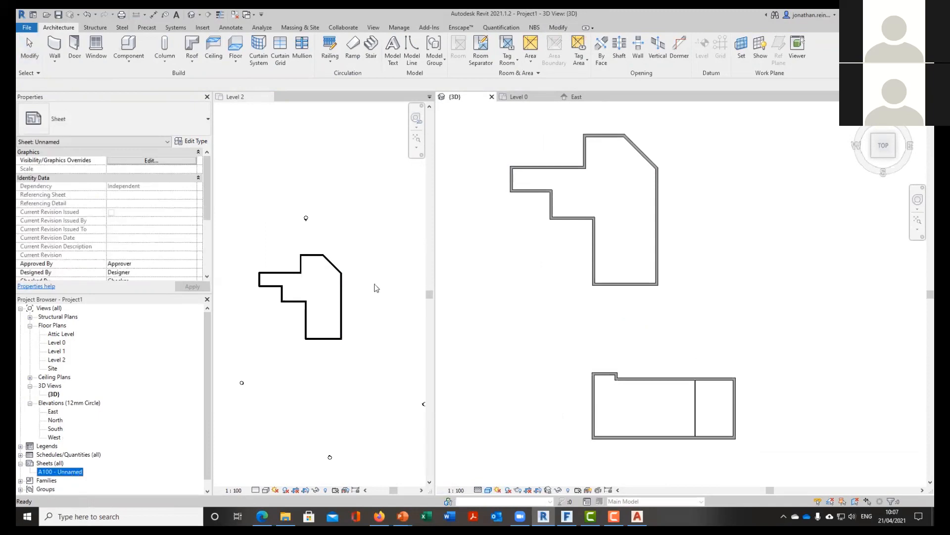
left_click(366, 239)
left_click(539, 300)
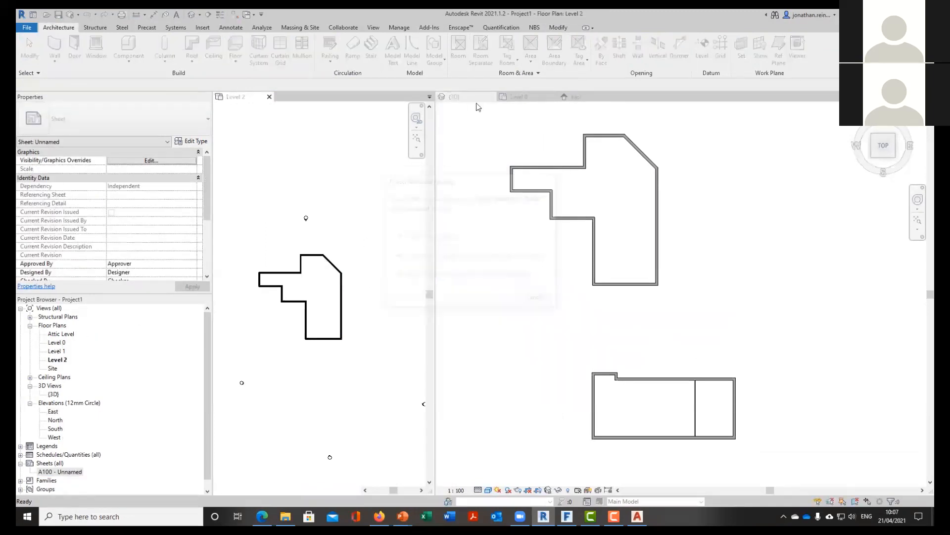
Open sheet A100 - Unnamed alongside the Level 0 plan and place the Level 0 floor plan on the sheet
left_click(511, 98)
scroll(619, 280, "down", 5)
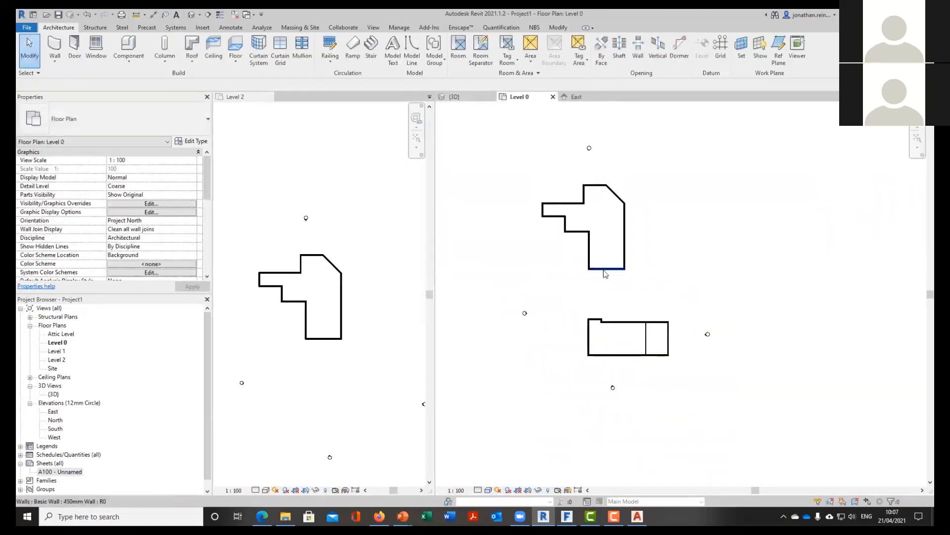
double_click(64, 473)
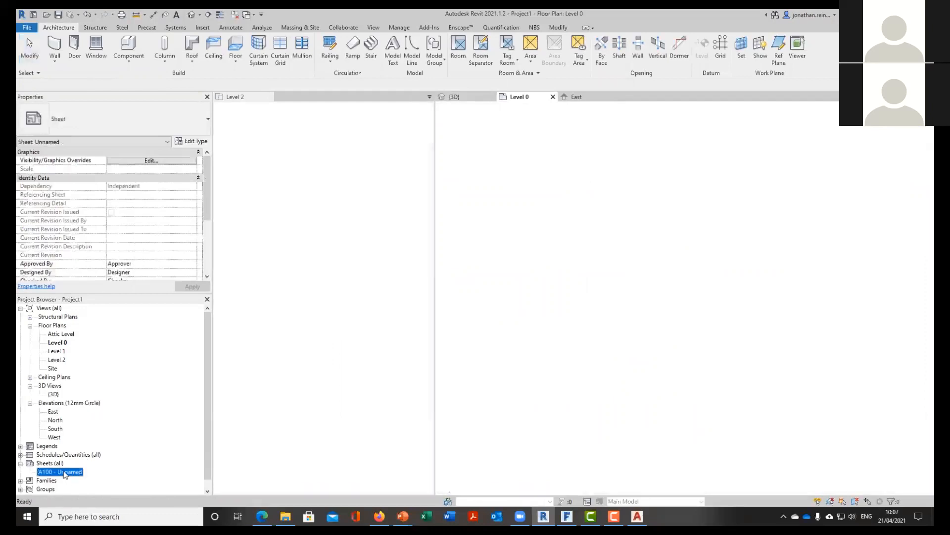
left_click(53, 345)
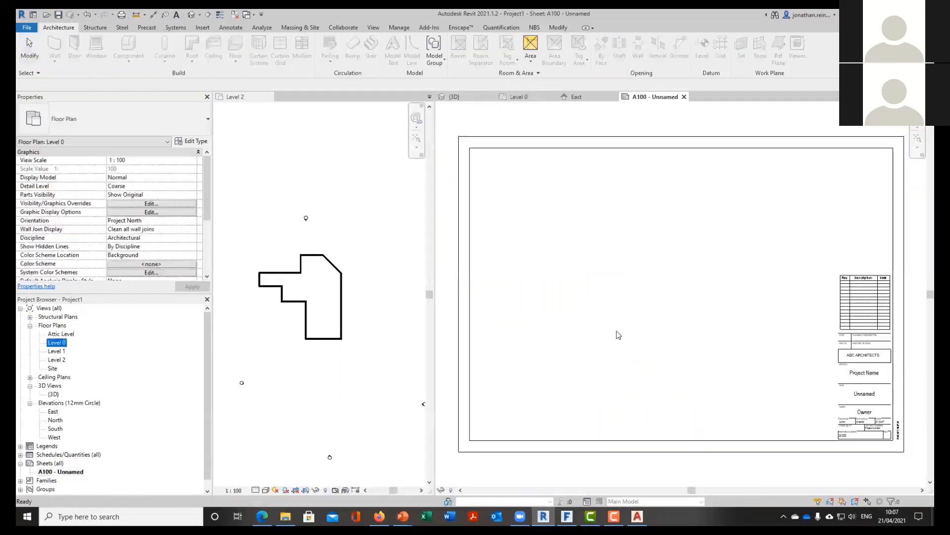
left_click_drag(619, 336, 613, 329)
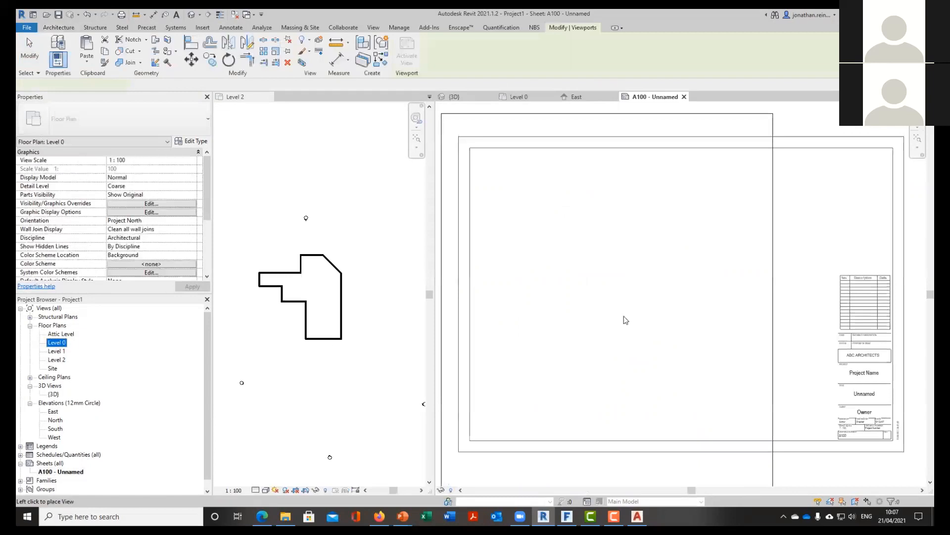
left_click(626, 319)
scroll(614, 287, "down", 4)
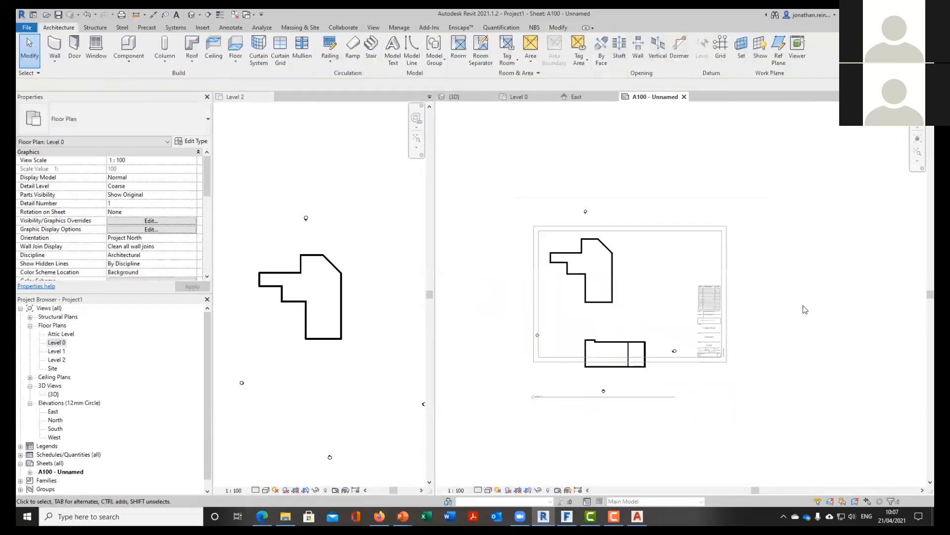
Rotate the Level 0 viewport 90° Counterclockwise on the sheet
left_click(614, 278)
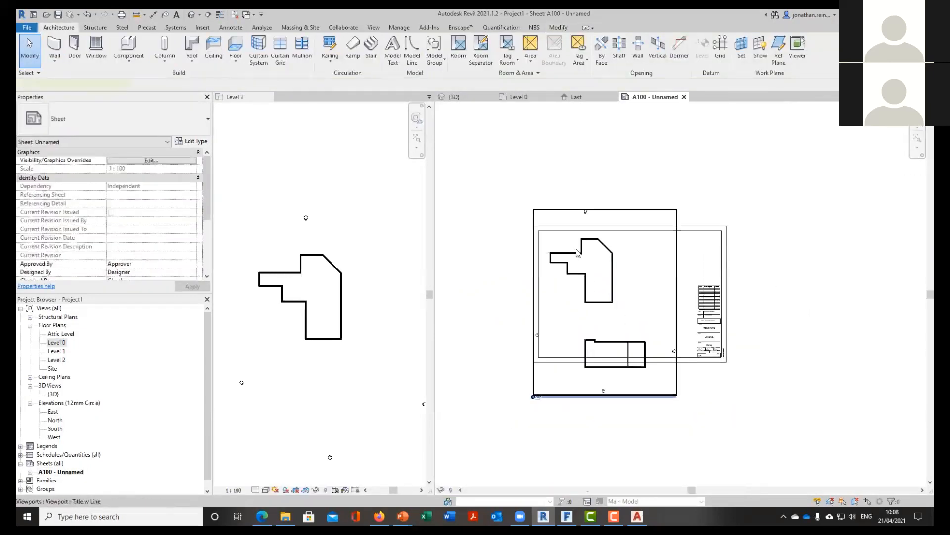
left_click(168, 84)
left_click(159, 108)
Move the rotated Level 0 viewport so both buildings fit inside the sheet border, and activate its view
scroll(651, 287, "up", 2)
left_click_drag(652, 288, 669, 293)
double_click(548, 269)
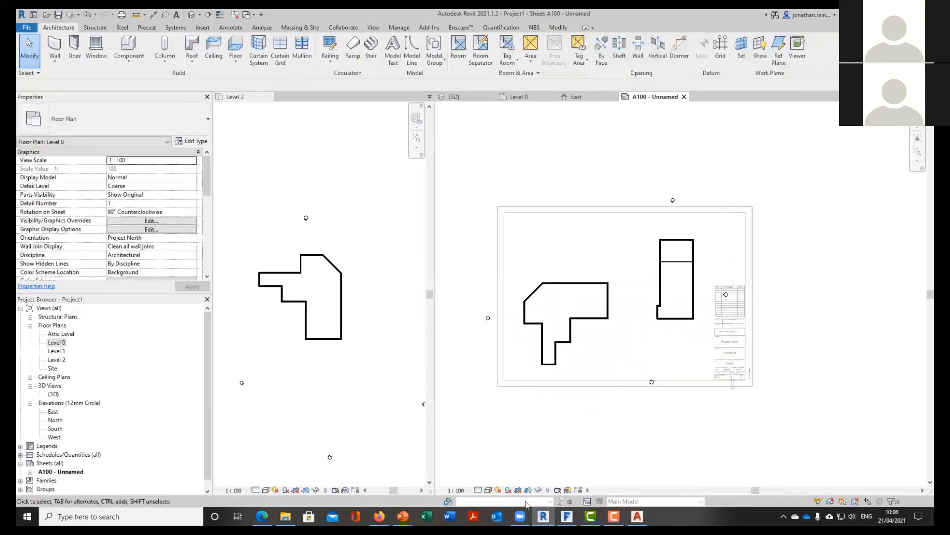
Crop the active Level 0 view closely around both buildings on all four sides, then hide its crop region
left_click(462, 286)
left_click_drag(462, 286, 515, 292)
left_click_drag(626, 390, 624, 371)
left_click_drag(754, 275, 706, 267)
left_click_drag(614, 182, 612, 235)
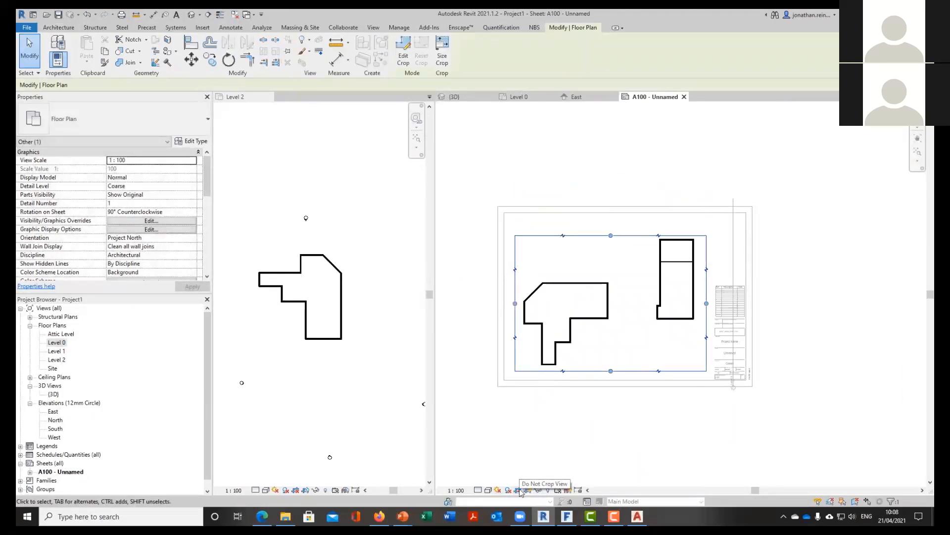
left_click(529, 492)
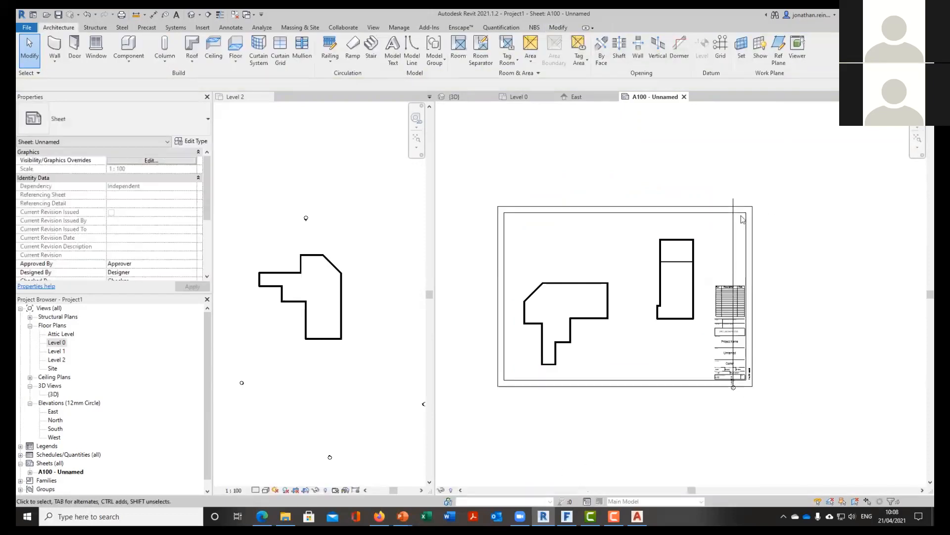
Move the Level 0 view title clear of the title block and shorten its line to roughly the length of the title text
left_click(718, 220)
left_click_drag(717, 220, 706, 219)
left_click(744, 156)
left_click(677, 253)
left_click_drag(707, 184, 710, 354)
left_click(705, 384)
scroll(707, 369, "up", 7)
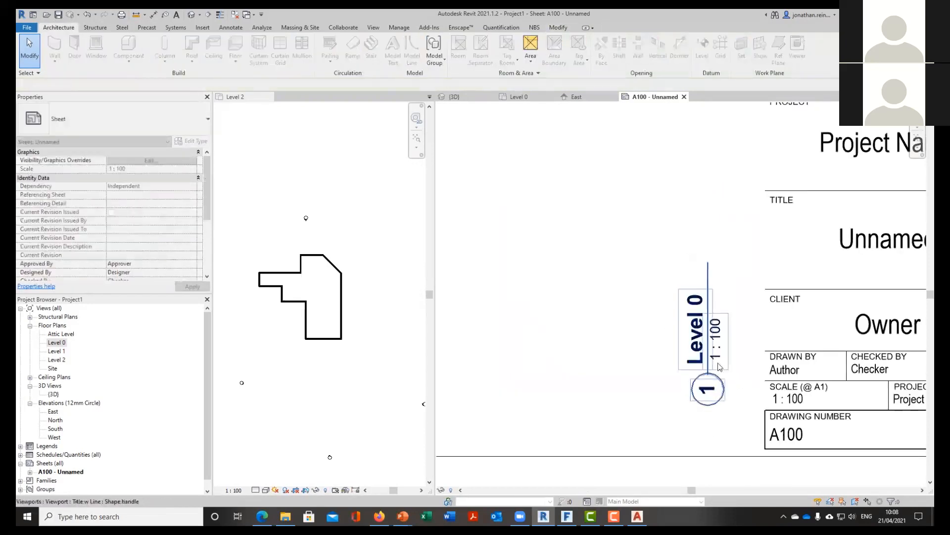
left_click(715, 348)
scroll(740, 368, "down", 2)
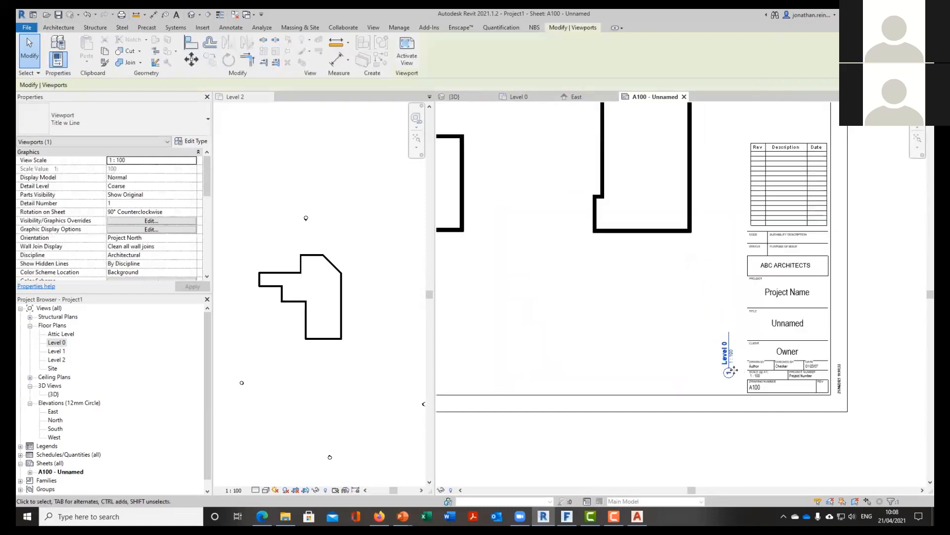
scroll(739, 344, "down", 5)
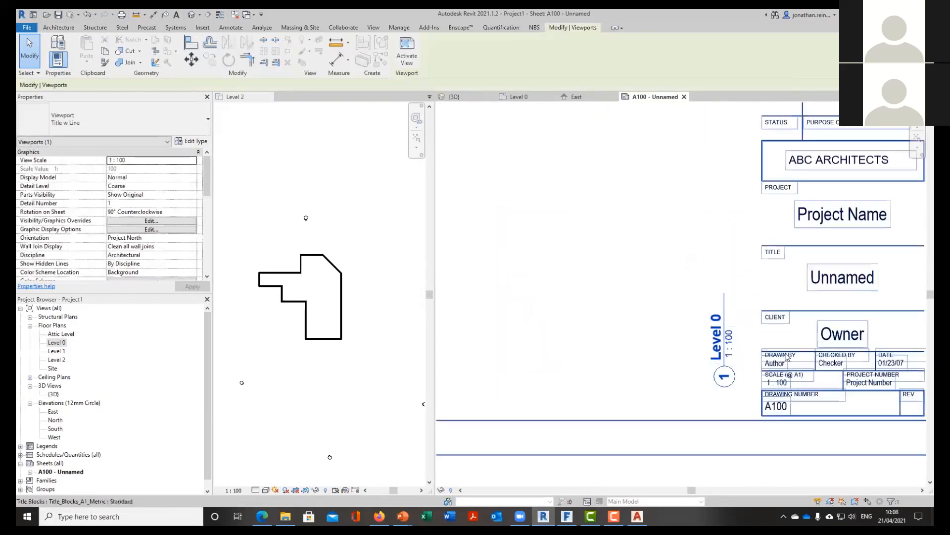
key("Escape")
scroll(773, 334, "up", 6)
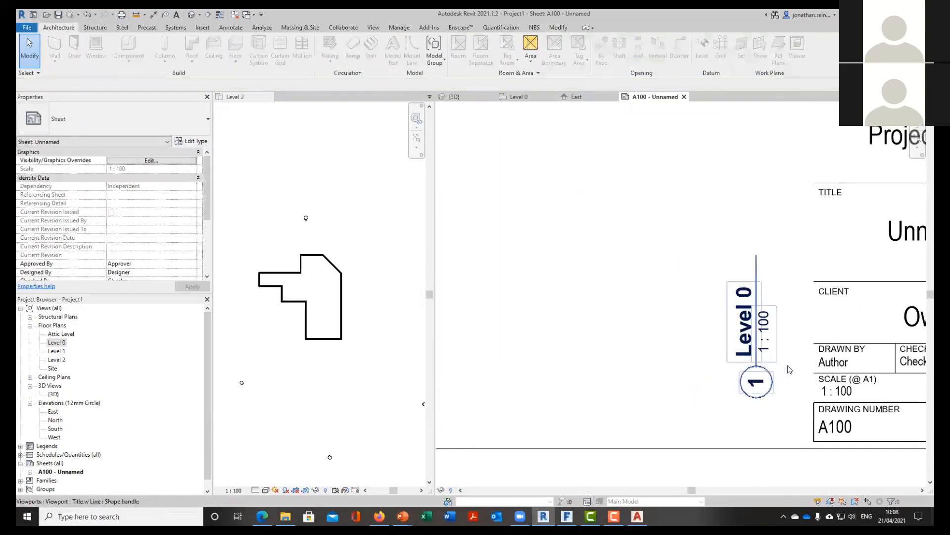
scroll(792, 398, "down", 6)
Move the Level 0 viewport up and slightly left so it sits near the sheet border's upper-left corner
left_click(691, 290)
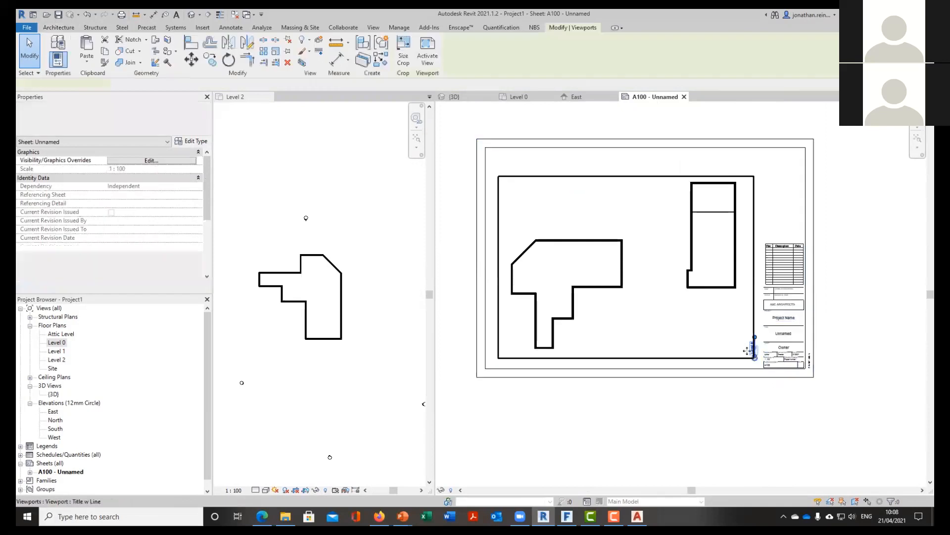
scroll(758, 325, "up", 5)
scroll(764, 327, "down", 5)
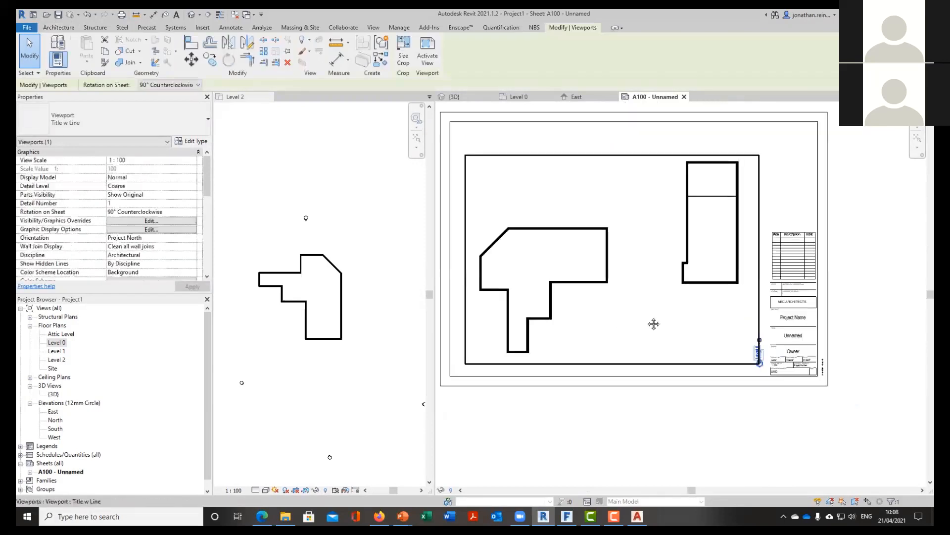
middle_click_drag(654, 324, 684, 319)
middle_click_drag(712, 243, 717, 272)
left_click_drag(685, 293, 675, 263)
left_click(734, 382)
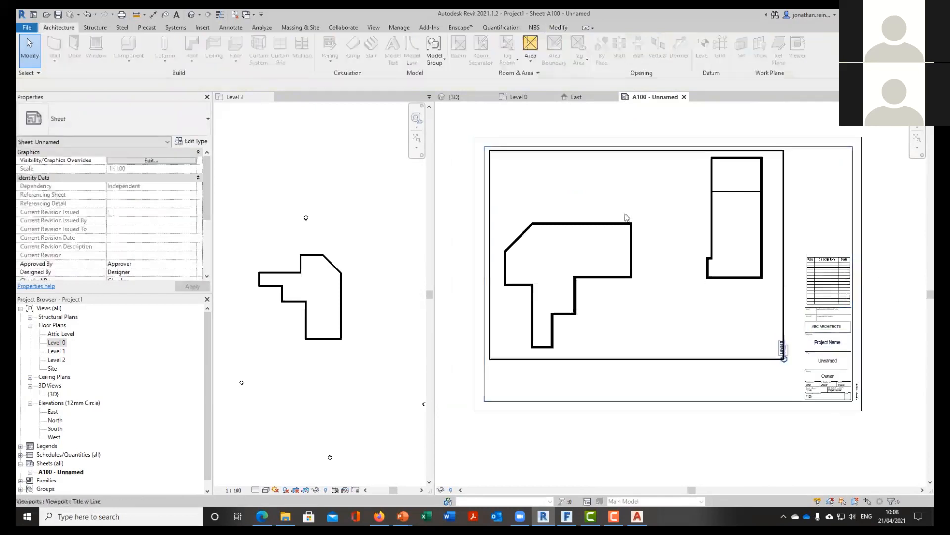
Activate the Level 0 view on the sheet and place Windows_Sgl_Plain 910x910mm windows in all outer walls of the left-hand building
double_click(623, 210)
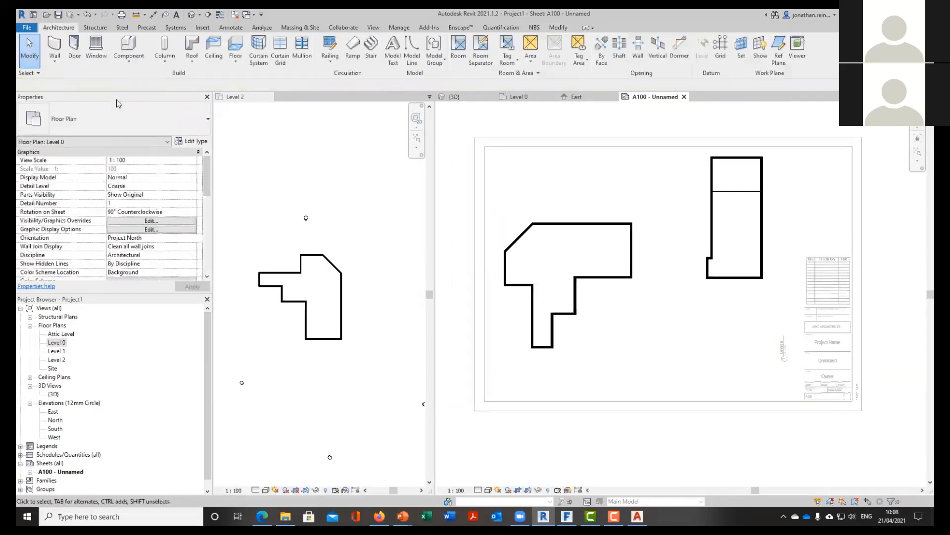
left_click(96, 47)
scroll(551, 238, "up", 3)
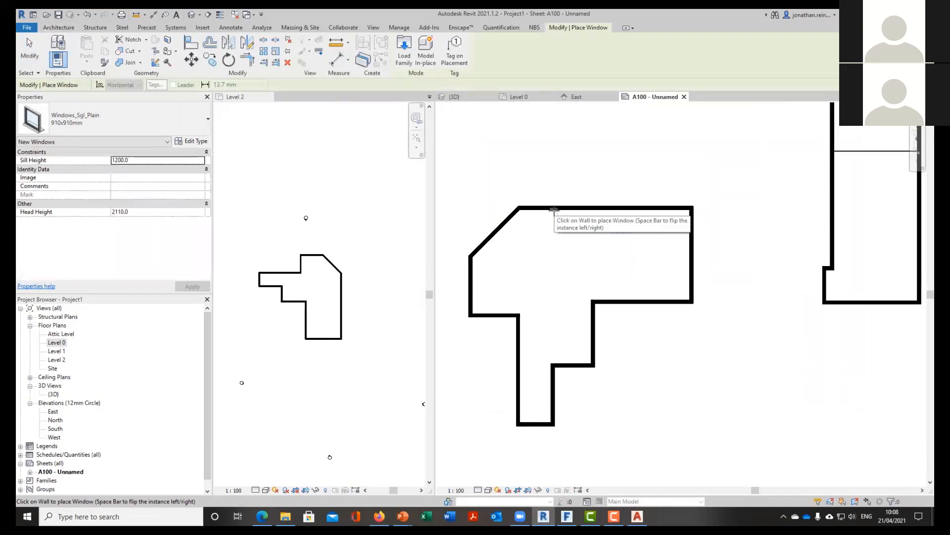
left_click(654, 208)
left_click(690, 285)
left_click(659, 301)
left_click(611, 301)
left_click(593, 324)
left_click(593, 345)
left_click(573, 365)
left_click(552, 410)
left_click(536, 423)
left_click(517, 394)
left_click(517, 335)
left_click(487, 318)
left_click(469, 291)
left_click(491, 236)
key("Escape")
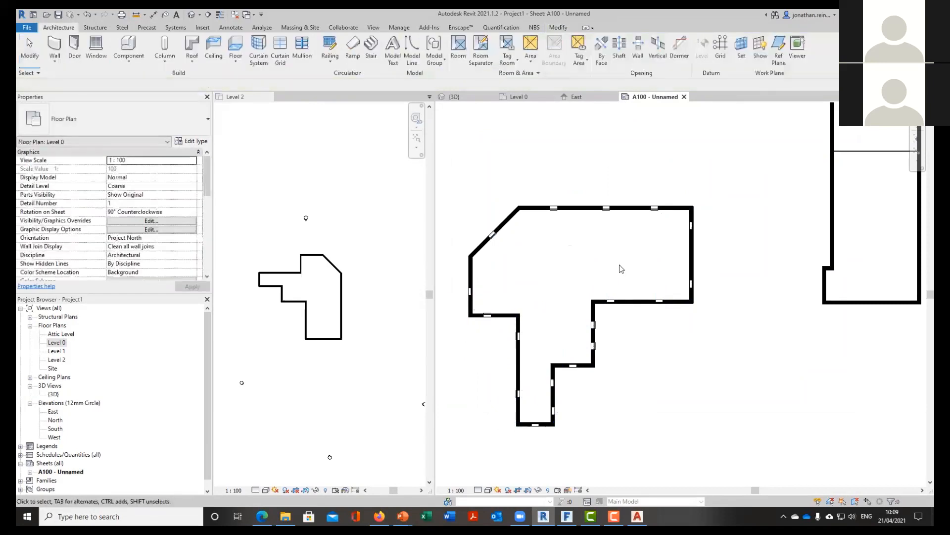
Place a Doors_ExtDbl_Flush 1810x2110mm double door between the two windows in the left-hand building's east-side wall as drawn on the sheet
key("d")
key("r")
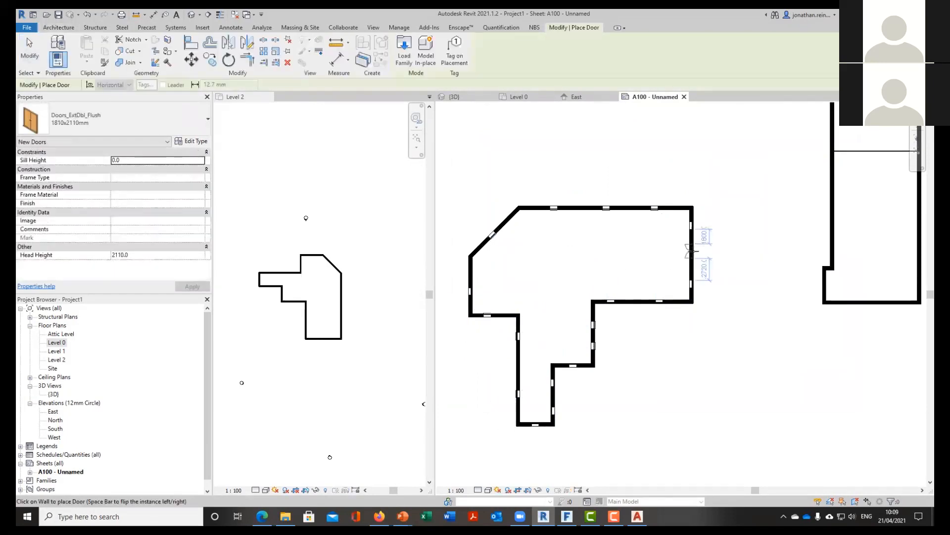
left_click(691, 250)
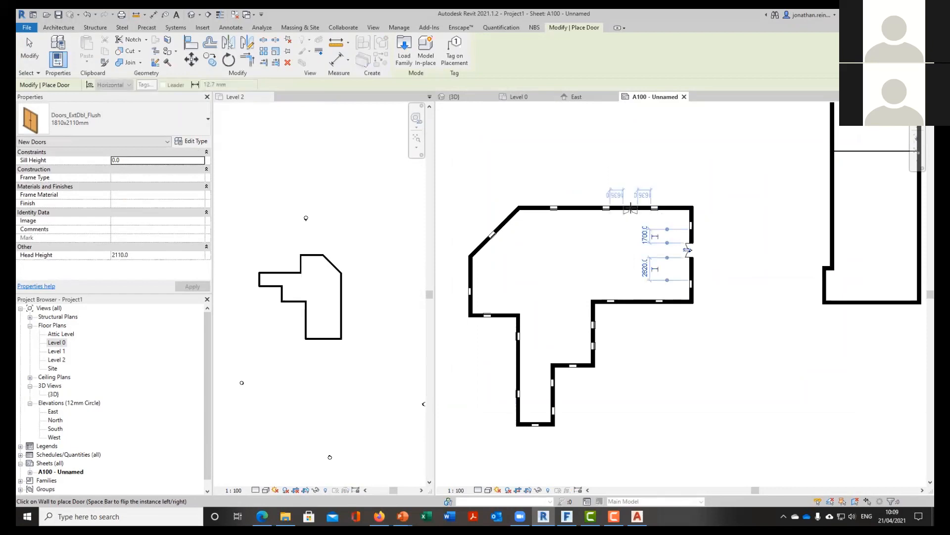
Place 1810x2110mm external double flush doors between the windows in the building plan's straight outer walls on the sheet
left_click(580, 208)
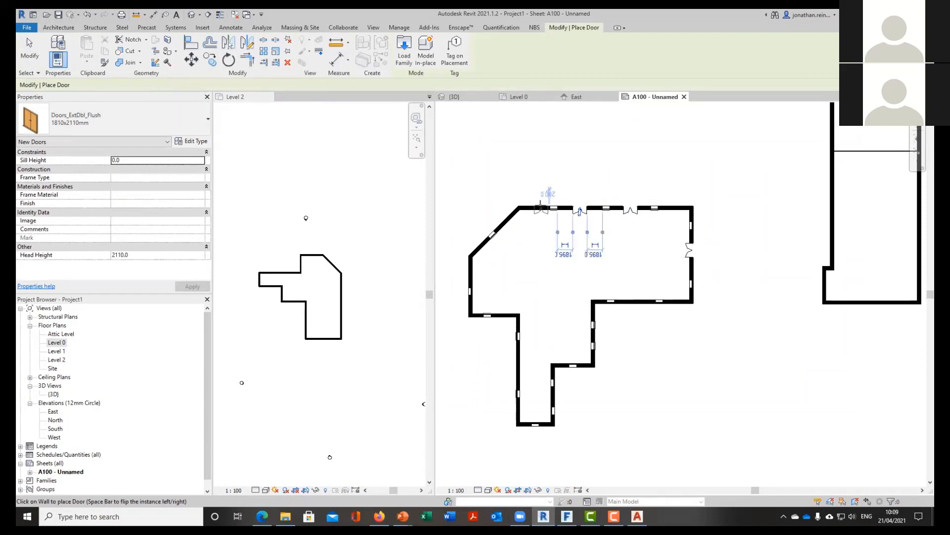
scroll(624, 273, "down", 3)
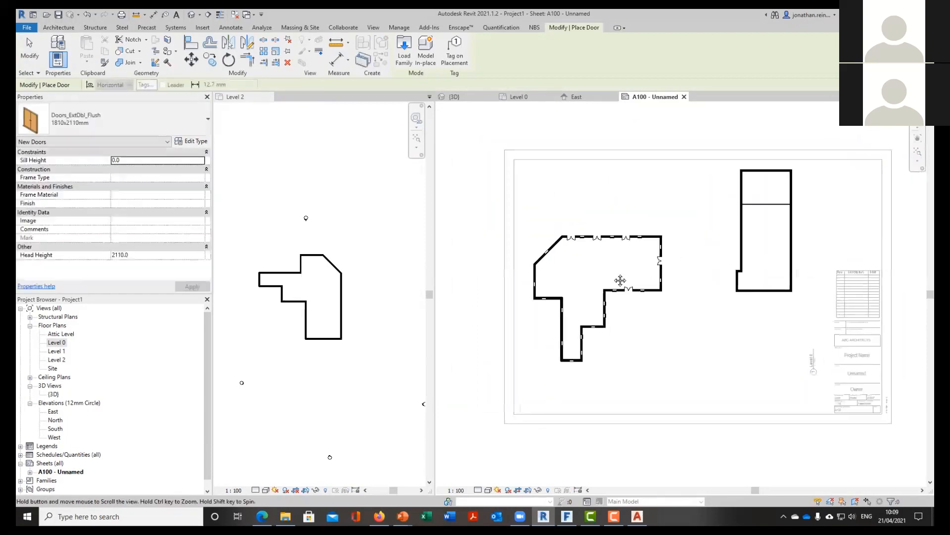
key("Escape")
key("Escape")
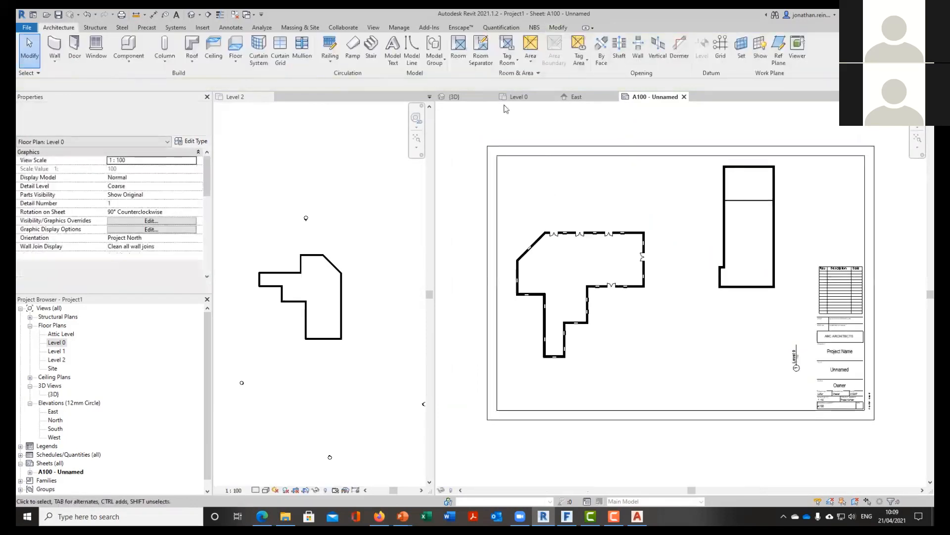
Examine the placed doors and windows around the building in the 3D view
left_click(463, 97)
middle_click_drag(754, 338, 659, 196, "shift")
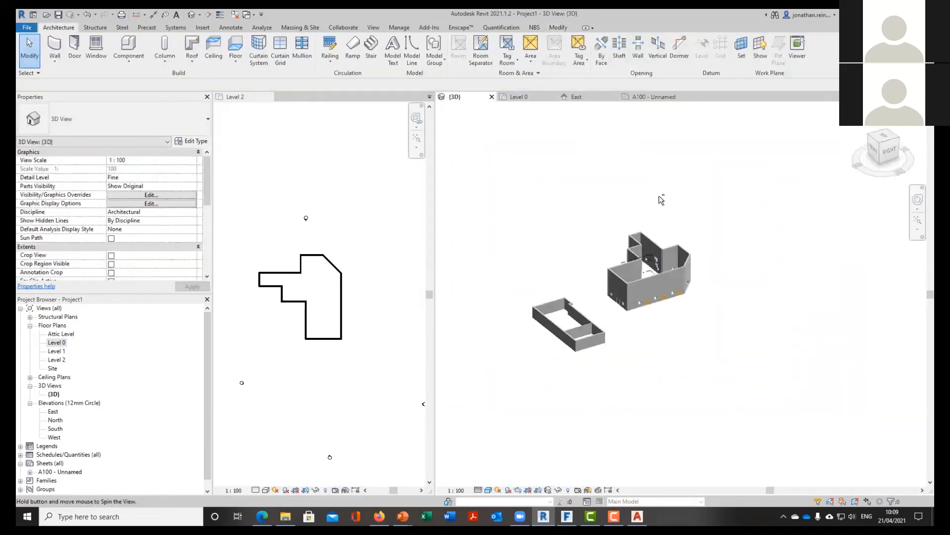
middle_click_drag(695, 326, 738, 351, "shift")
scroll(618, 253, "up", 3)
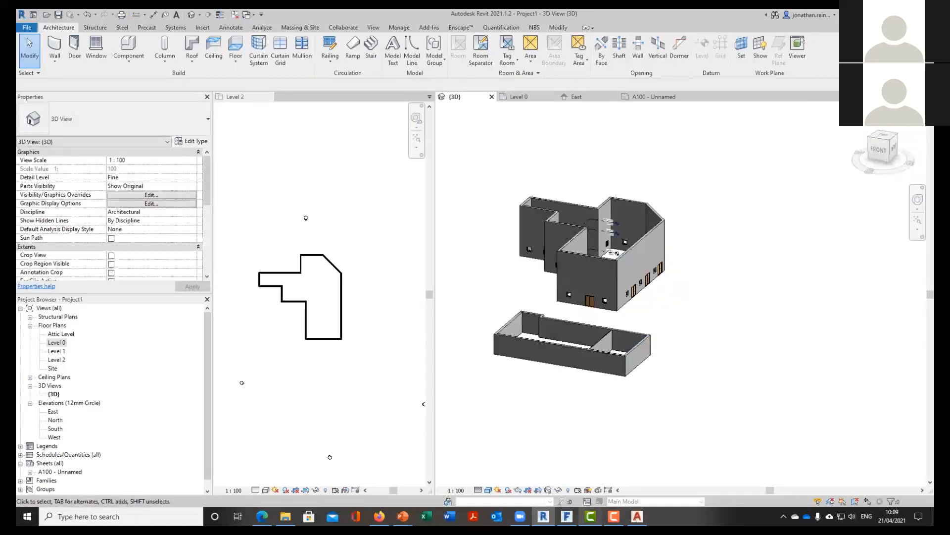
left_click(591, 517)
left_click(591, 517)
left_click(614, 518)
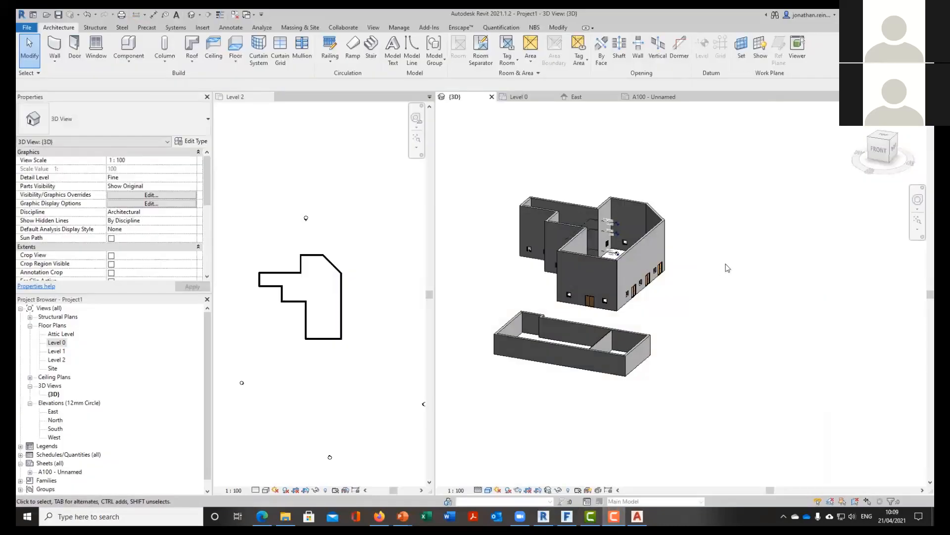
scroll(620, 300, "up", 4)
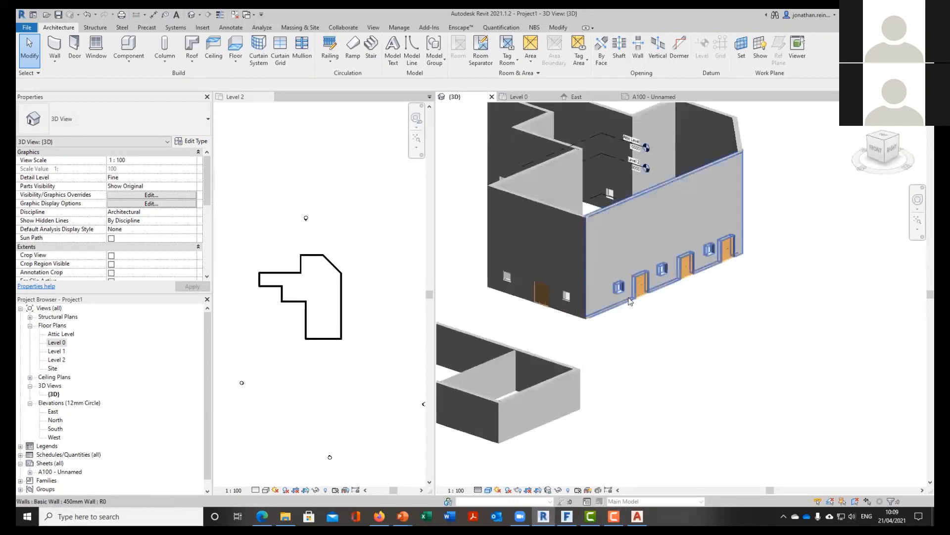
right_click(624, 292)
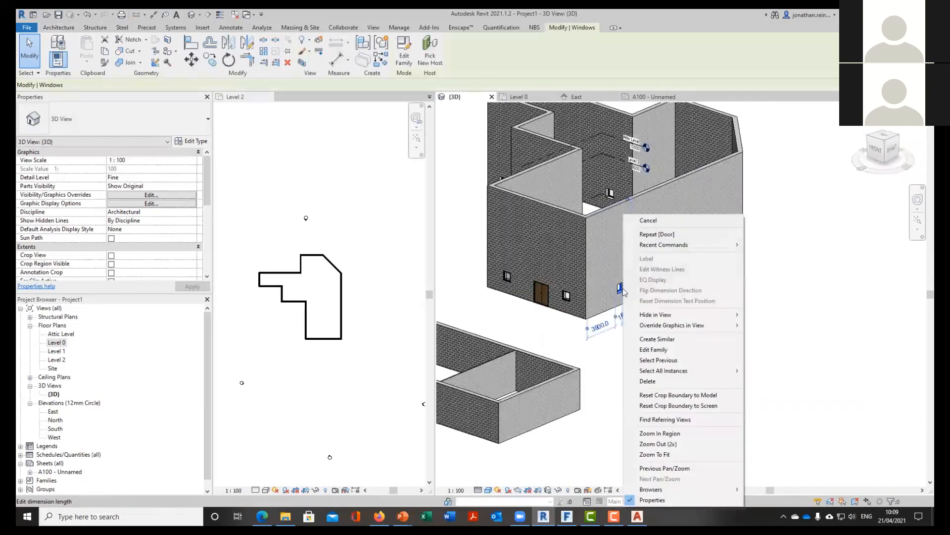
left_click(621, 292)
left_click(712, 299)
Change the window nearest the building corner on the three-door wall to the 1810x1210mm type
scroll(628, 289, "up", 3)
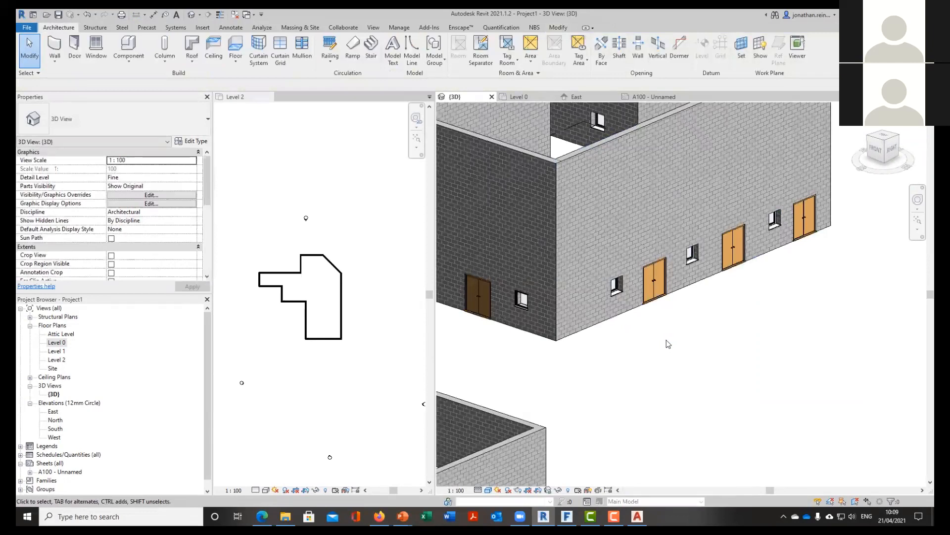
scroll(663, 333, "up", 2)
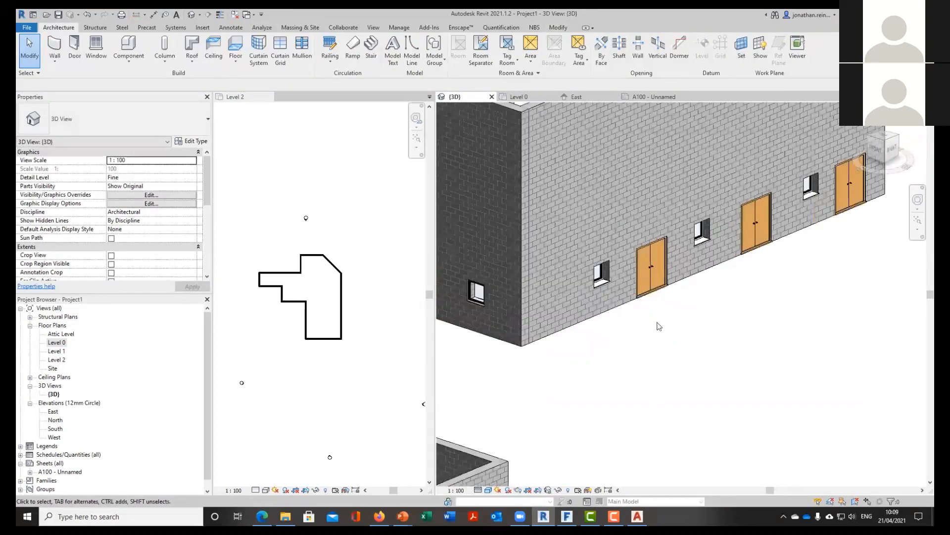
left_click(605, 281)
left_click(125, 121)
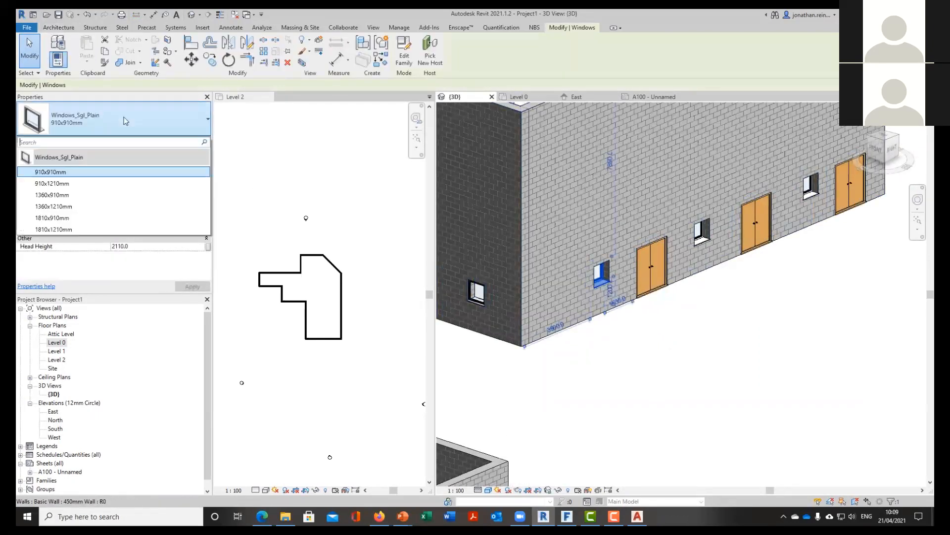
left_click(92, 229)
left_click(650, 381)
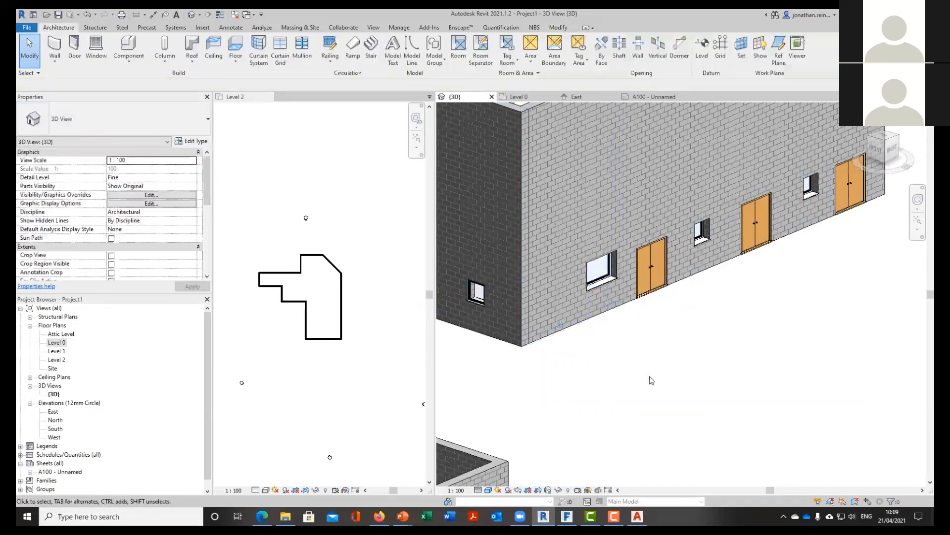
Rename the type of the window between the first two doors as 1500x1500
scroll(650, 381, "down", 2)
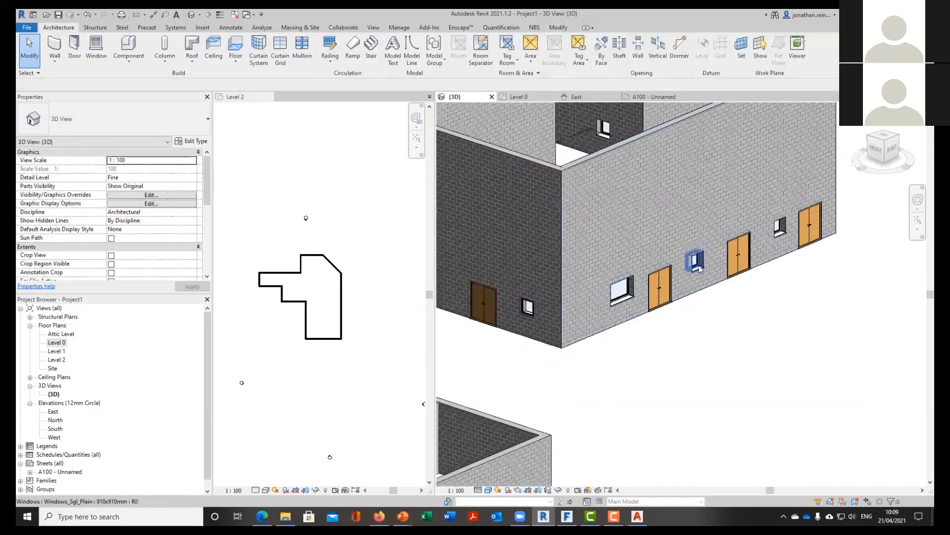
left_click(698, 268)
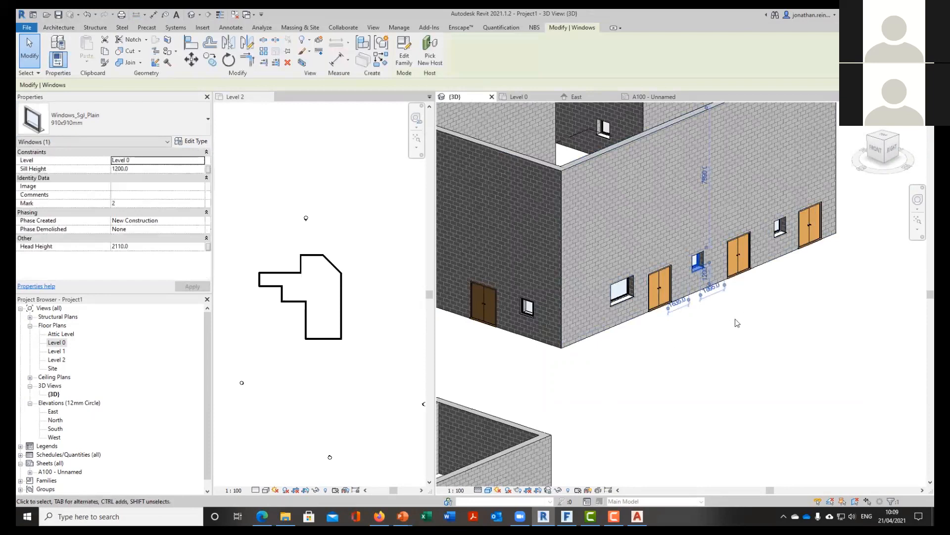
scroll(737, 323, "down", 2)
left_click(200, 144)
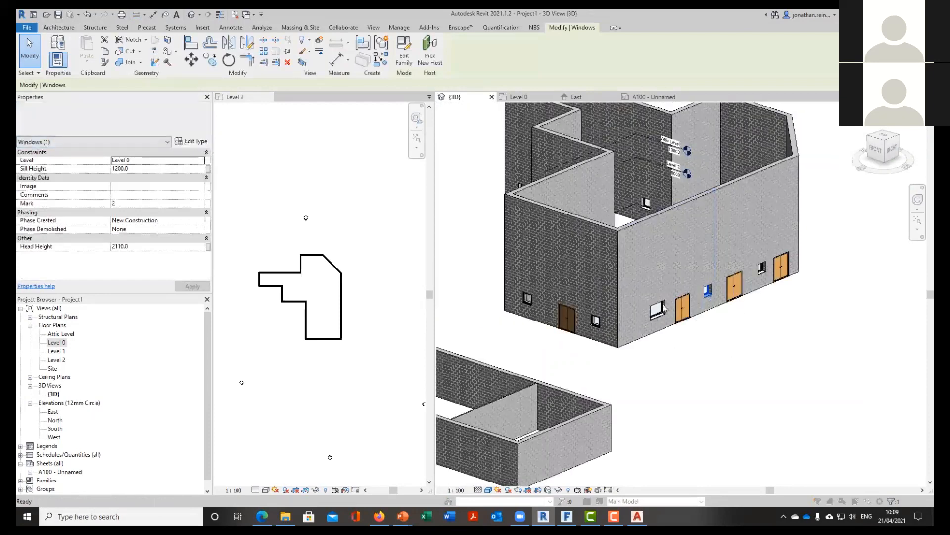
left_click_drag(536, 137, 310, 93)
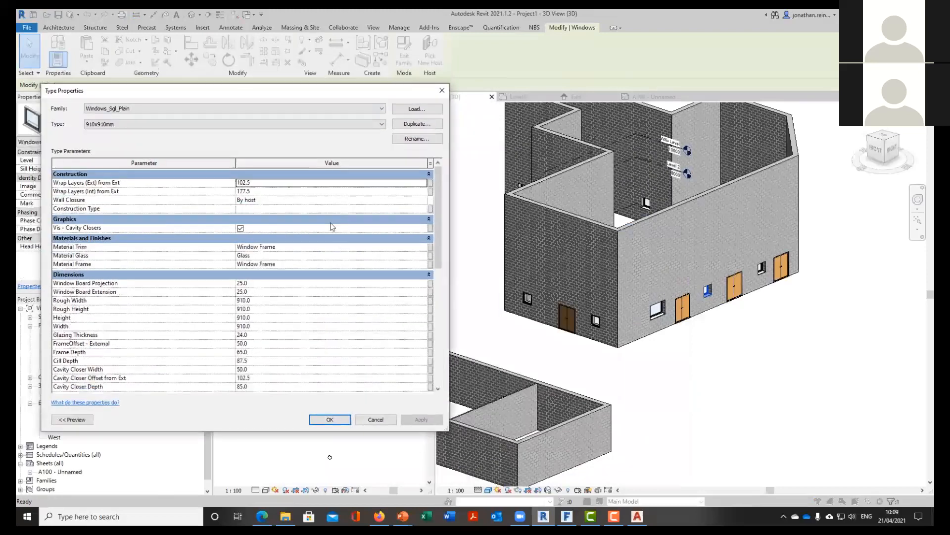
left_click(411, 140)
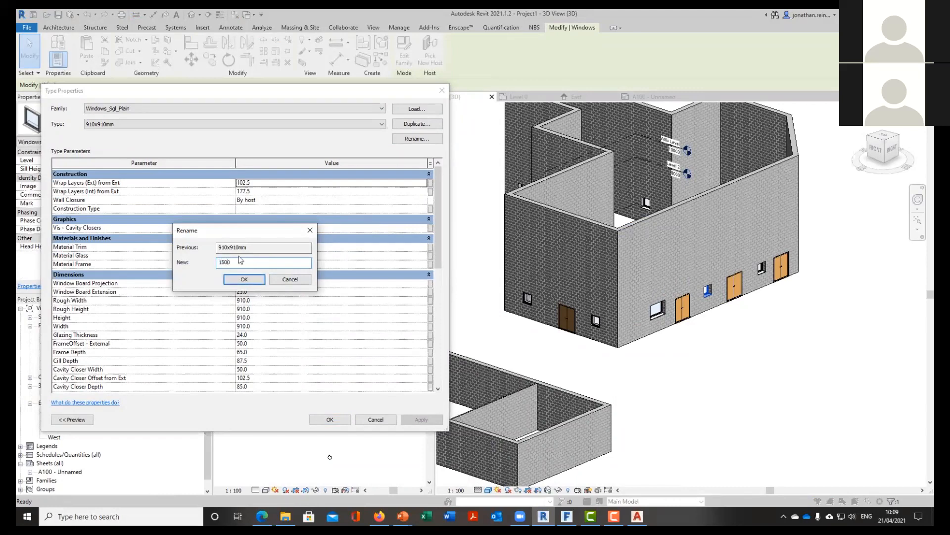
left_click(244, 280)
Set the window type's rough width and rough height to 1500 and apply the change
left_click(259, 299)
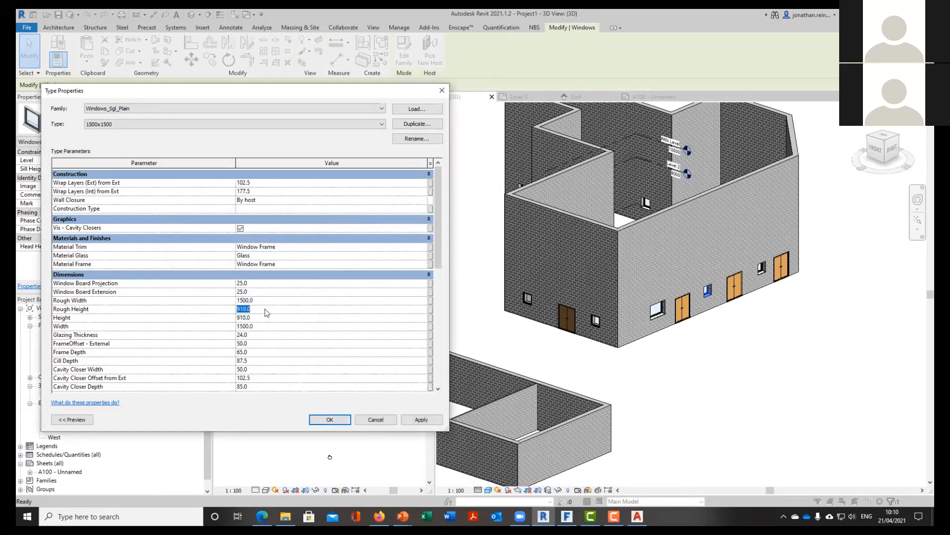
left_click(415, 420)
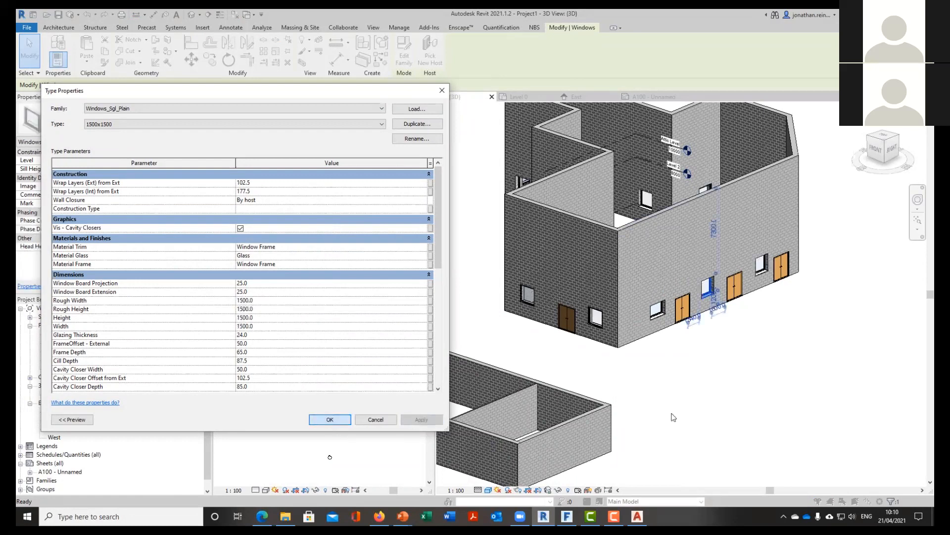
left_click(706, 387)
Select the whole chain of connected 450mm outer walls and set its top constraint to Level 1
scroll(698, 395, "down", 1)
middle_click_drag(526, 272, 792, 237, "shift")
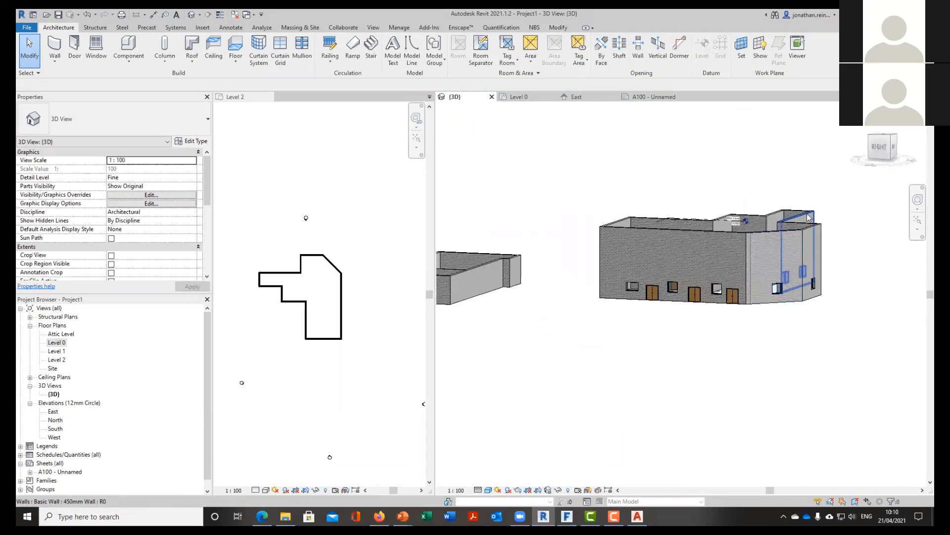
key("Tab")
left_click(808, 218)
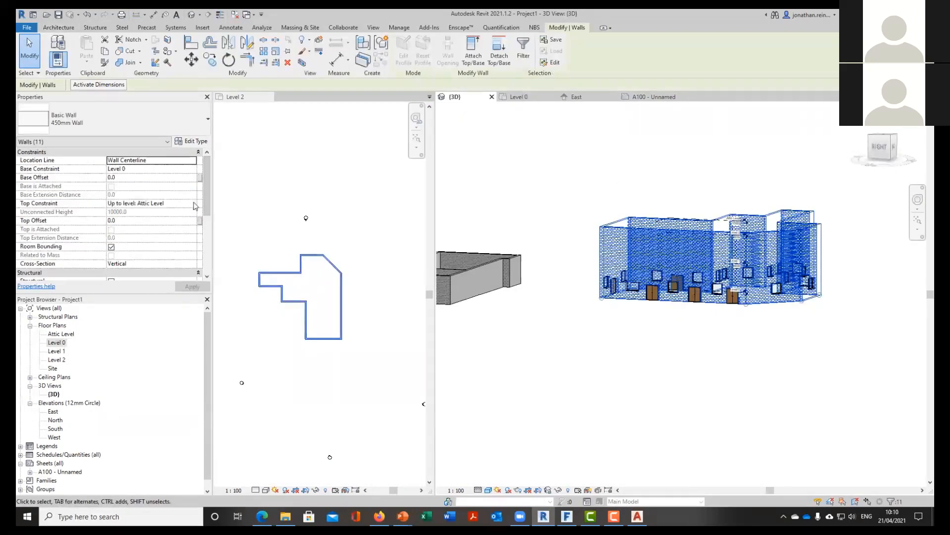
left_click(148, 203)
left_click(149, 227)
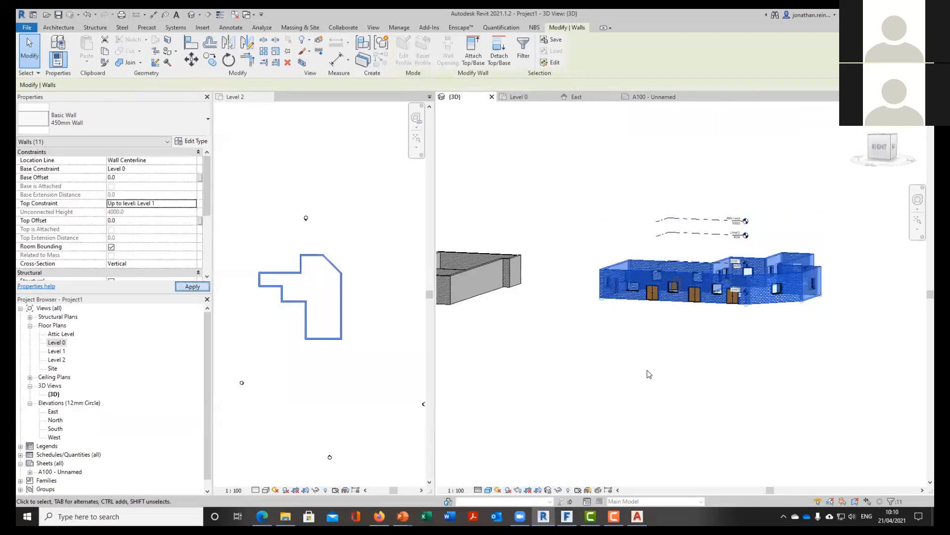
left_click(670, 367)
Draw a horizontal 100mm partition wall about 11375 mm long on Level 0, from the inner corner to the opposite three-door wall
middle_click_drag(620, 263, 608, 358, "shift")
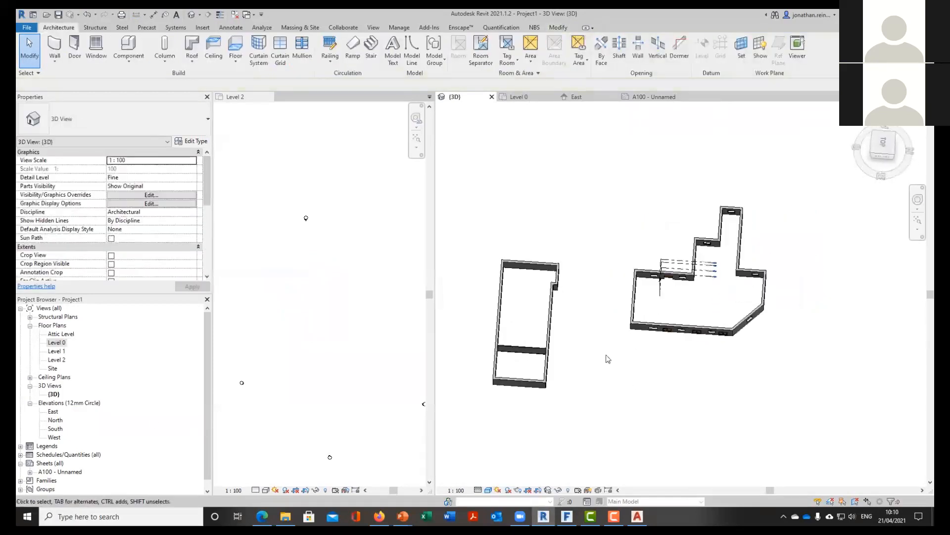
double_click(56, 343)
scroll(631, 214, "up", 2)
scroll(634, 228, "up", 2)
scroll(644, 252, "up", 1)
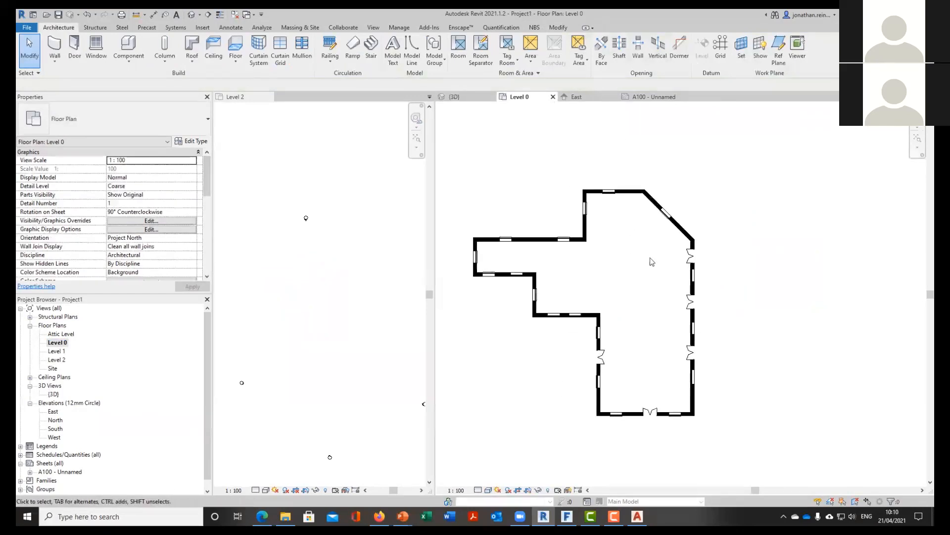
key("w")
key("a")
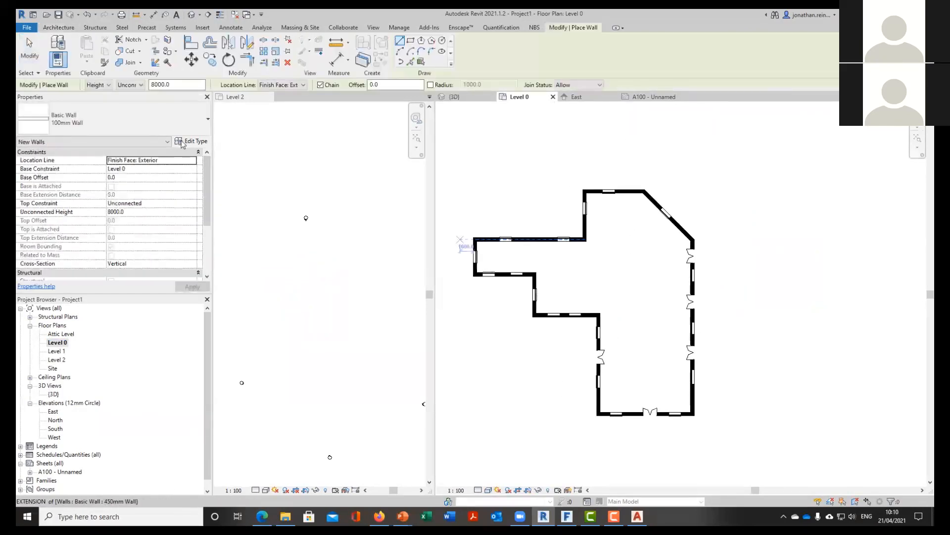
scroll(609, 333, "up", 2)
left_click(594, 314)
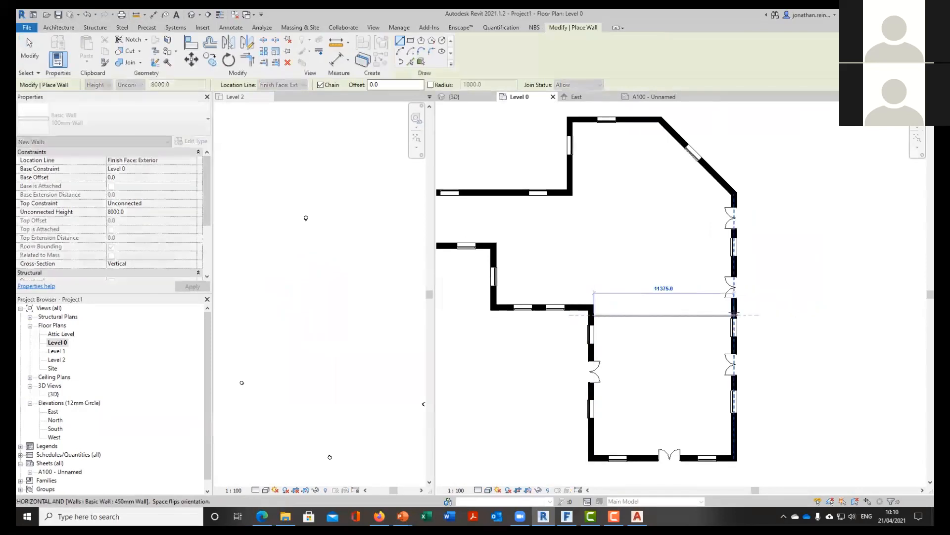
left_click(732, 315)
key("Escape")
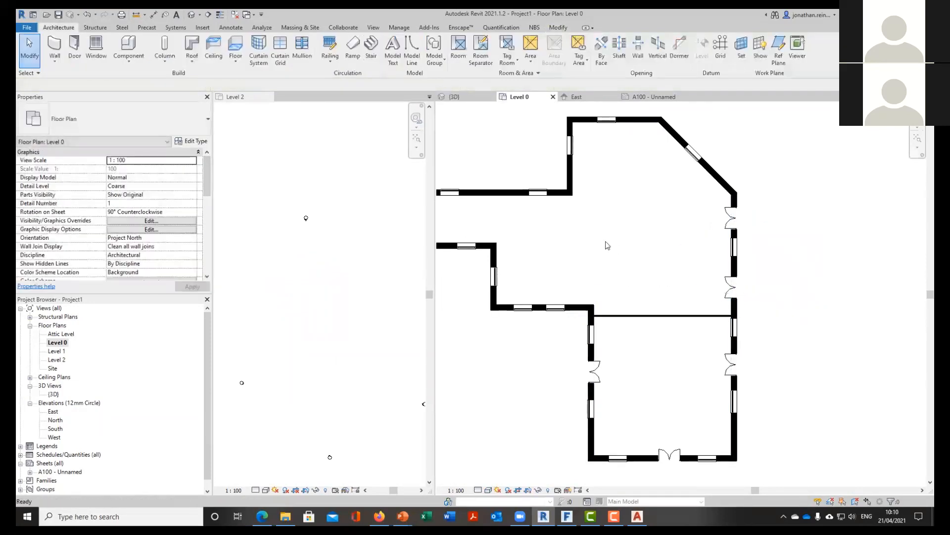
Draw a vertical 100mm partition about 9 m long closing off the narrow stepped wing, and nudge it right towards the inner corner
left_click(563, 194)
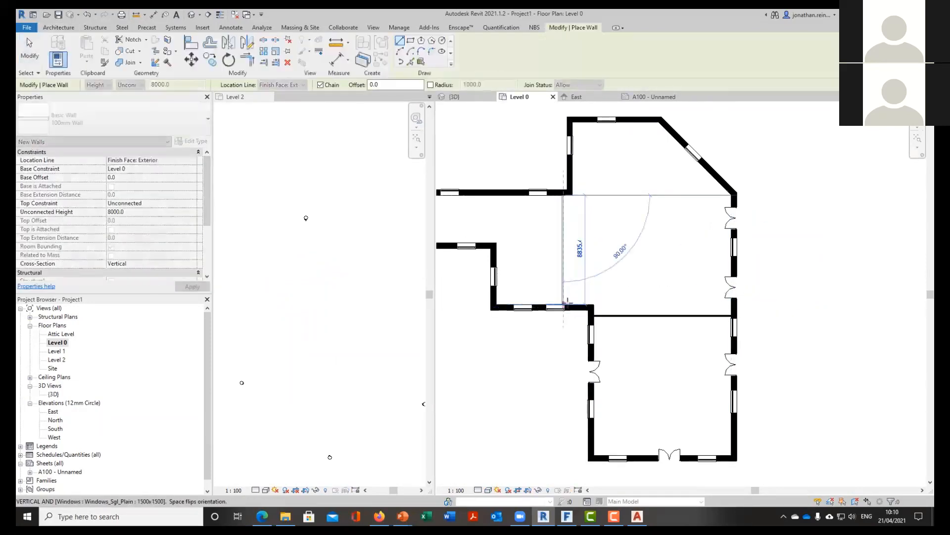
left_click(584, 300)
key("Escape")
key("Escape")
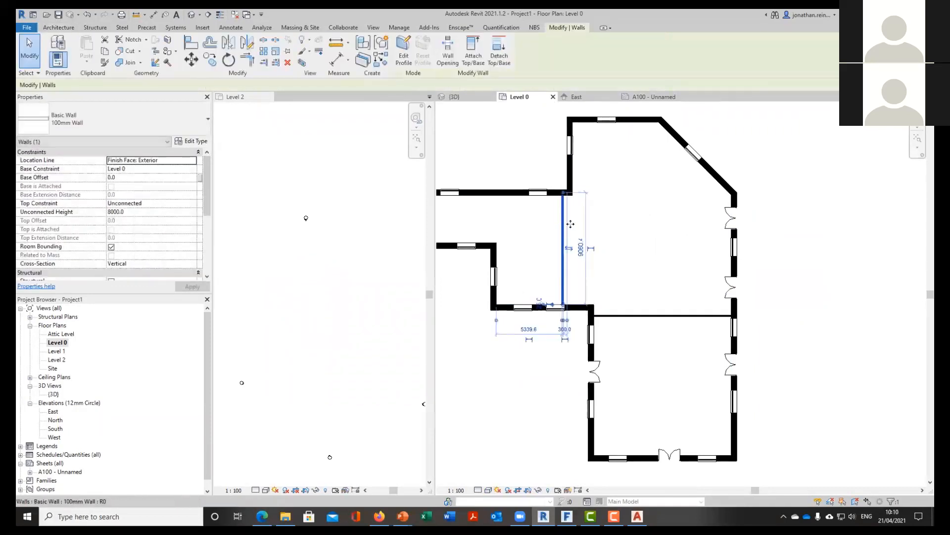
key("Right")
key("Right")
key("Right")
key("Right")
left_click(630, 251)
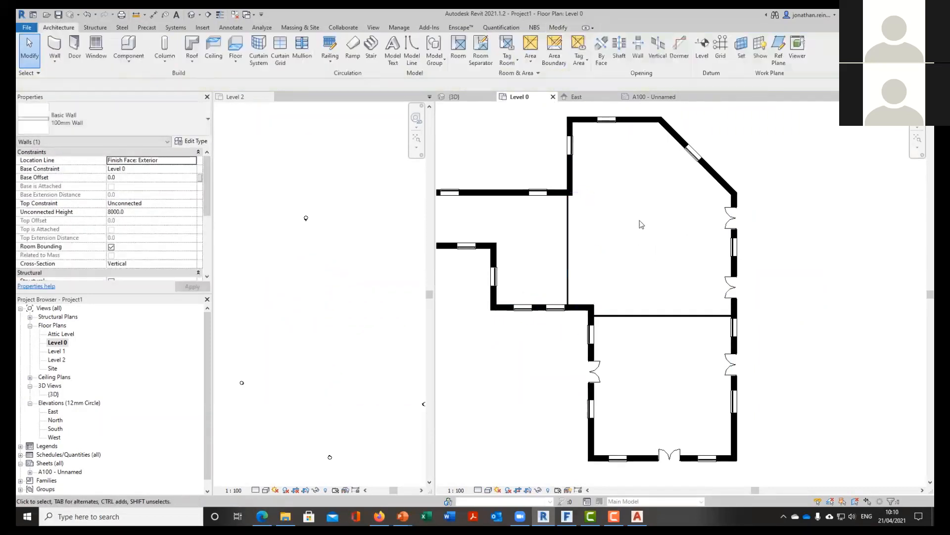
Place rooms in the spaces divided by the partitions on Level 0 and check the properties of the angled-corner room
middle_click_drag(651, 237, 663, 242)
scroll(670, 246, "down", 2)
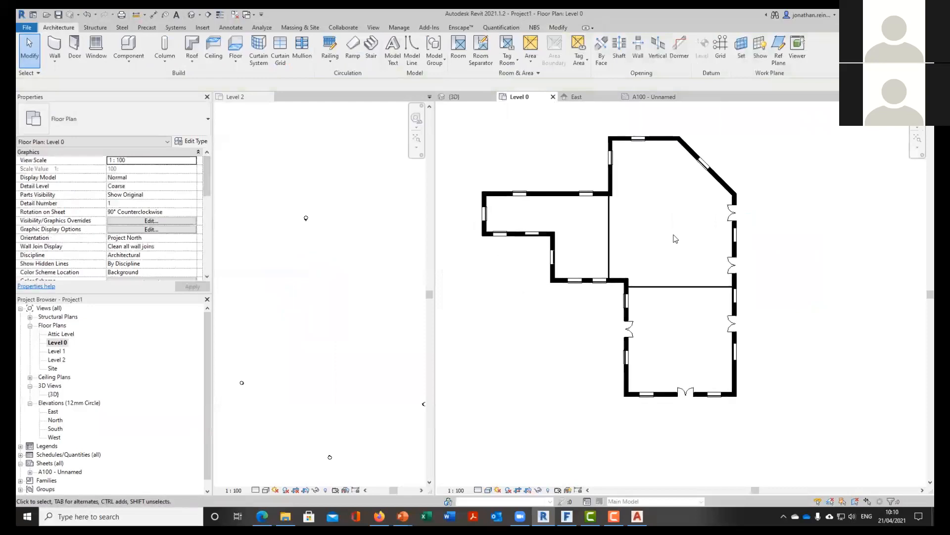
key("r")
key("m")
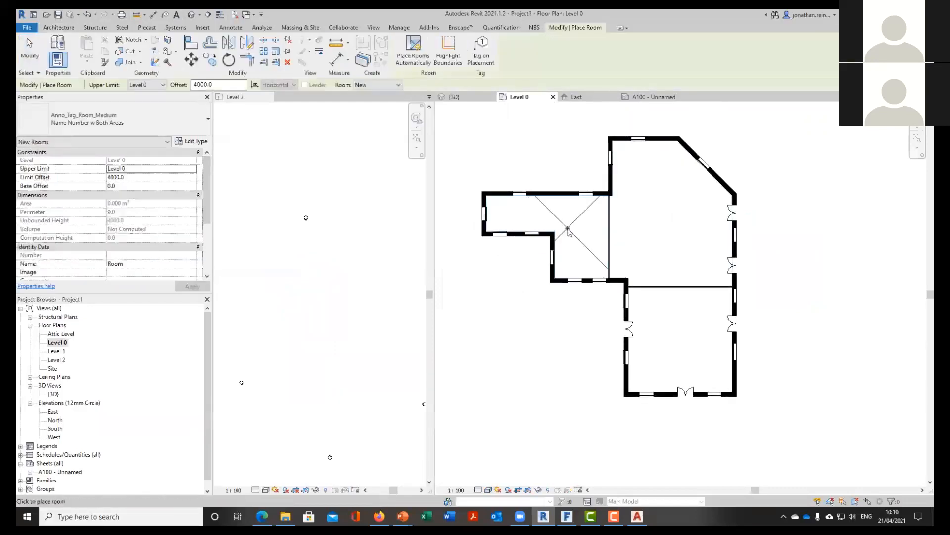
key("Escape")
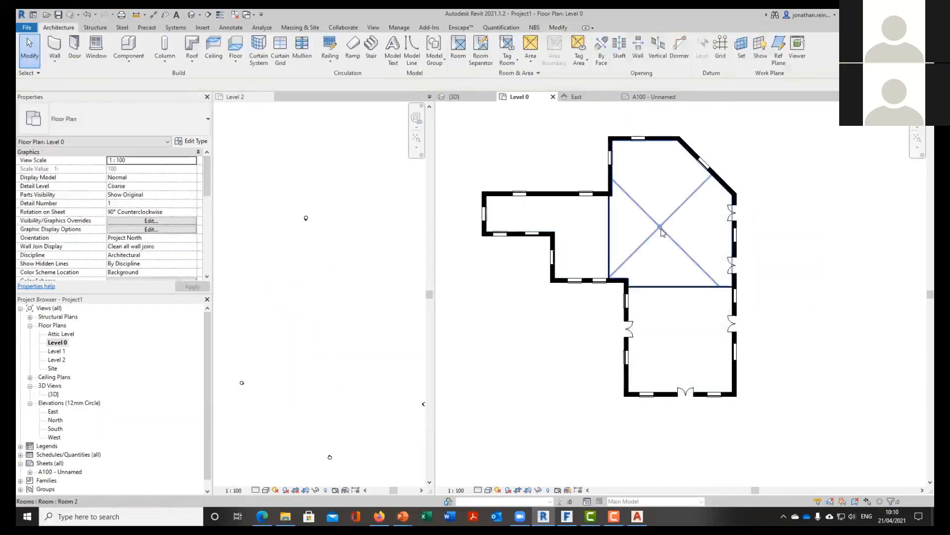
left_click(661, 229)
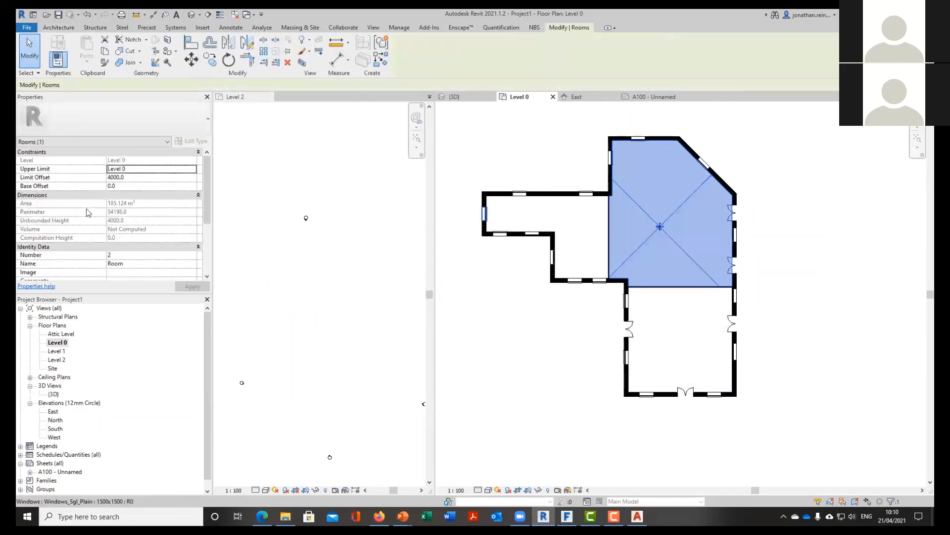
key("Escape")
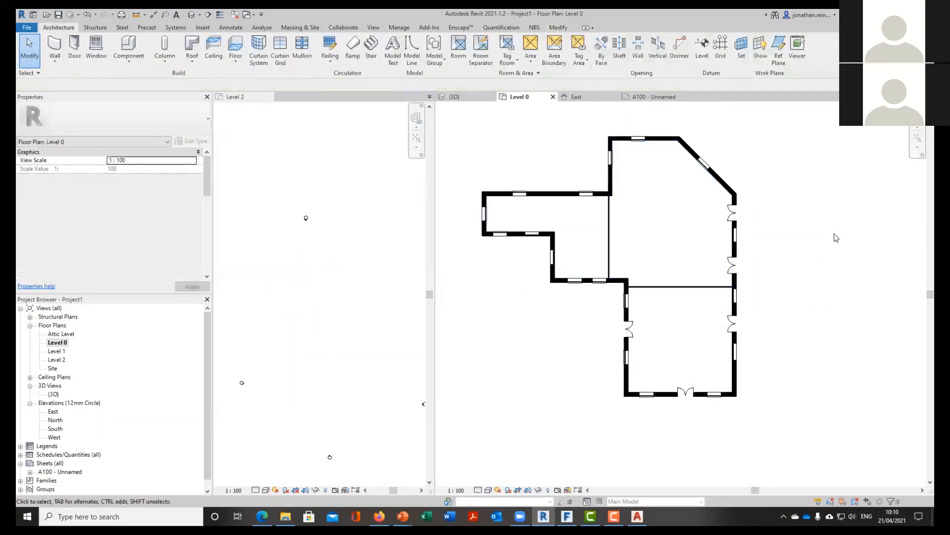
Tag the three rooms on Level 0 with the room tag showing name, number and both areas
key("r")
key("t")
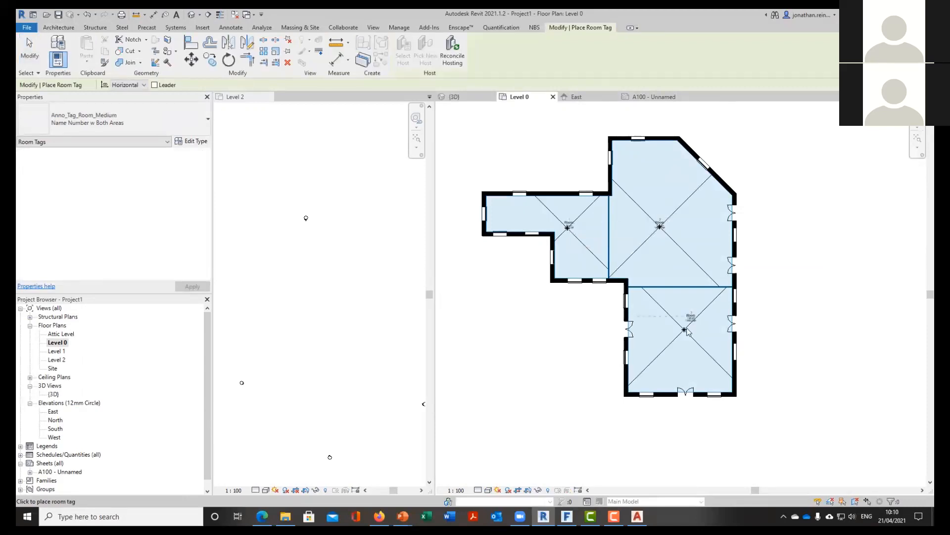
left_click(686, 331)
scroll(686, 330, "up", 5)
key("Escape")
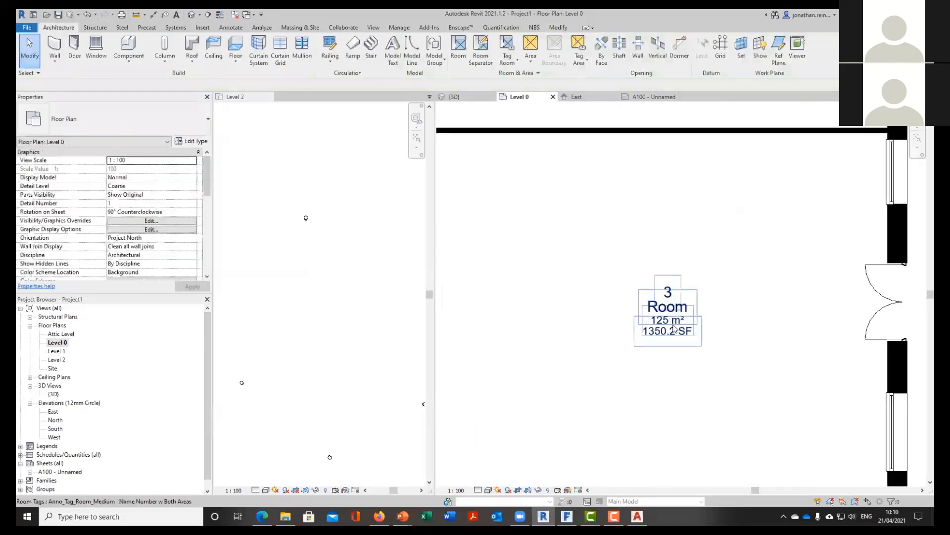
scroll(681, 342, "down", 5)
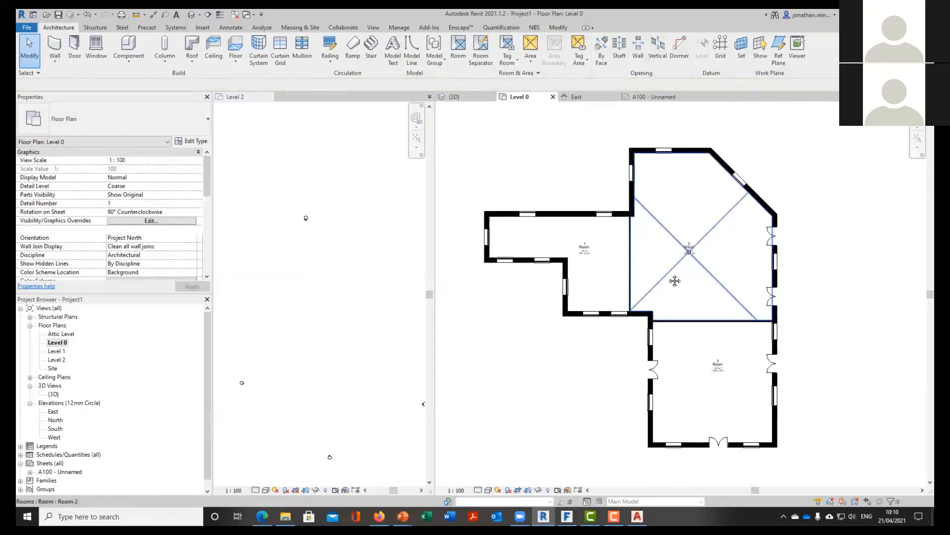
scroll(675, 277, "down", 1)
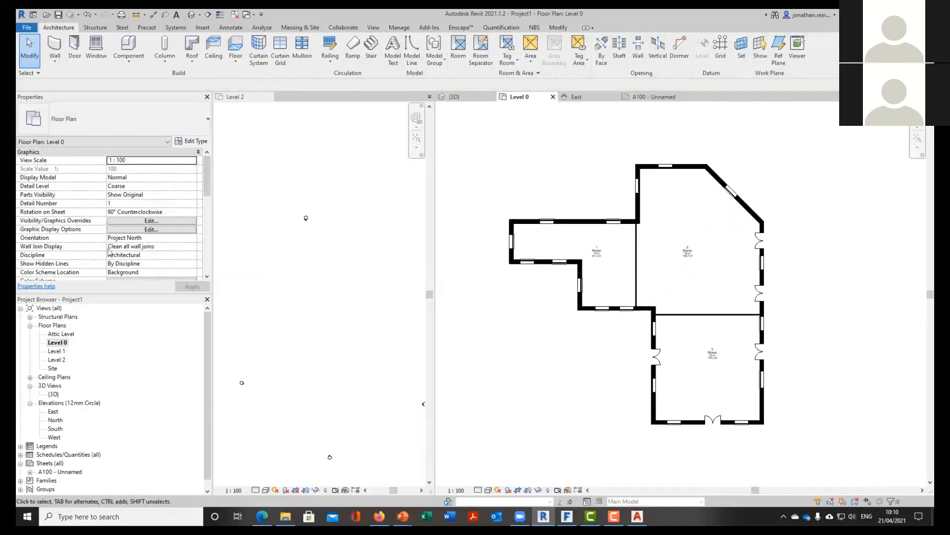
Apply the By Room Name colour scheme from the Rooms category to the Level 0 floor plan
scroll(146, 238, "down", 1)
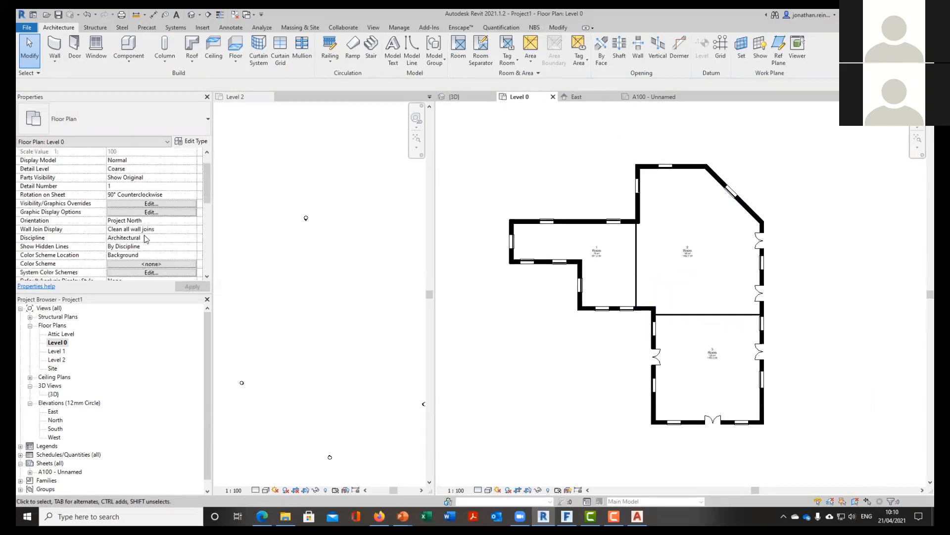
scroll(146, 239, "down", 3)
left_click(149, 195)
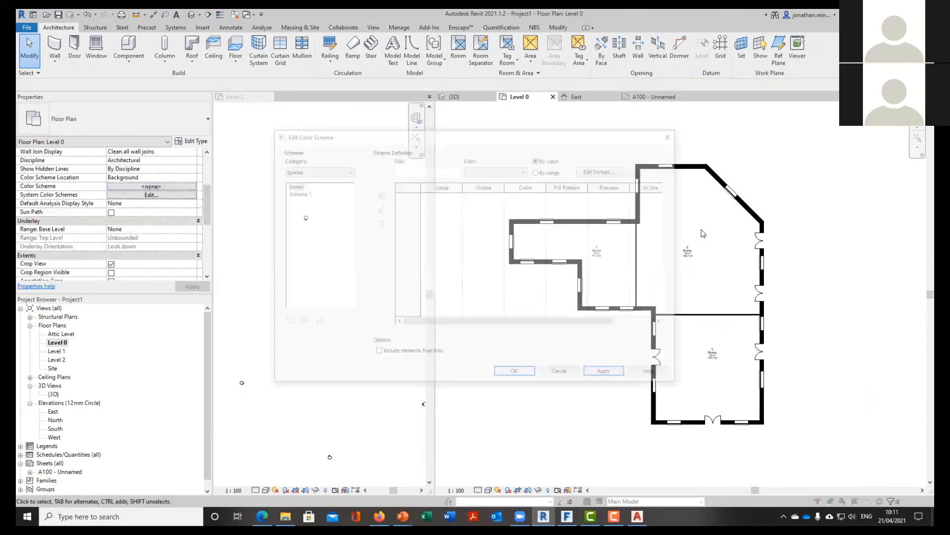
left_click(302, 208)
left_click(614, 375)
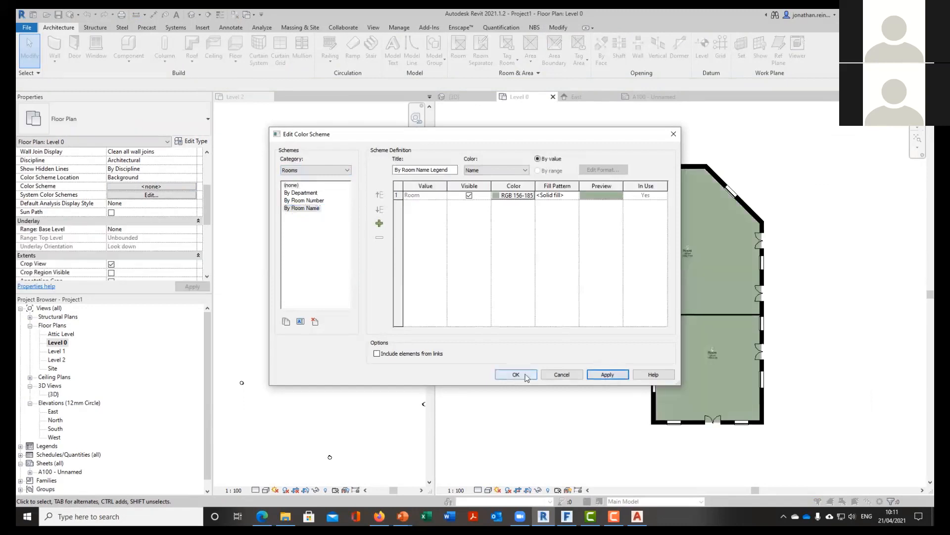
left_click(520, 375)
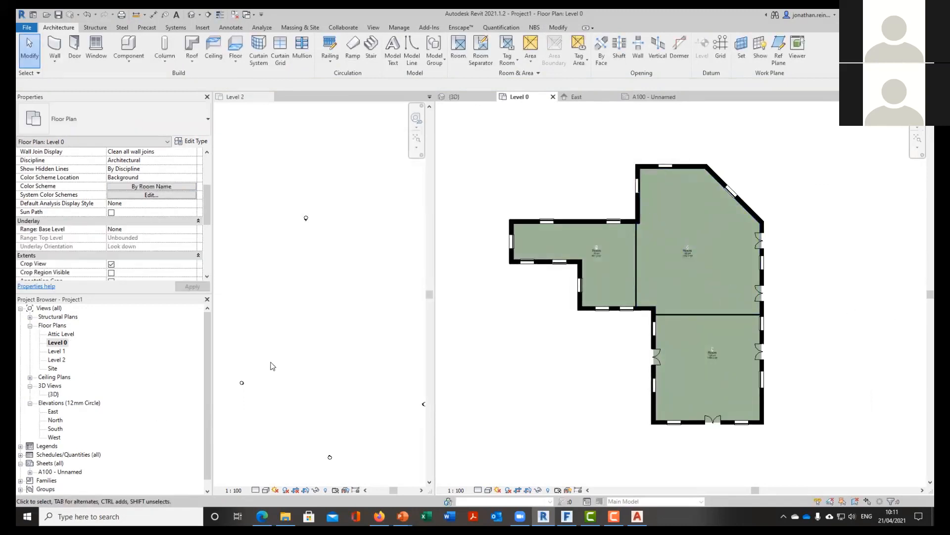
Rename room 1 in the narrow stepped wing as Office through its tag
scroll(599, 256, "up", 5)
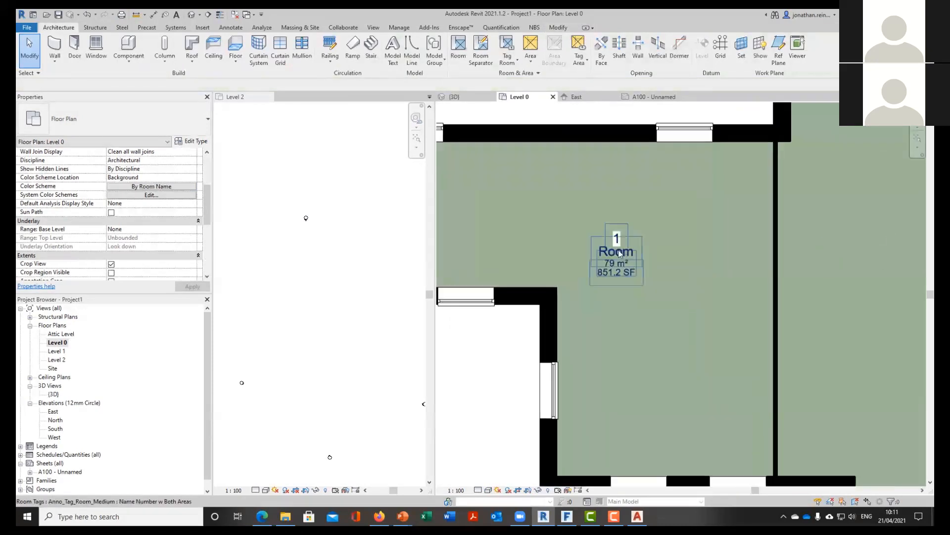
left_click(617, 255)
left_click(617, 254)
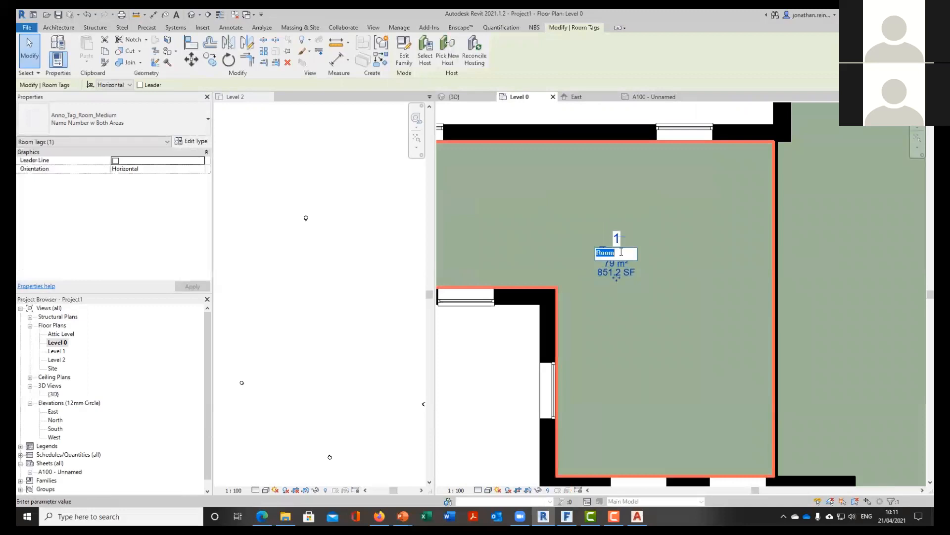
key("Return")
scroll(689, 169, "down", 3)
middle_click_drag(601, 208, 450, 224)
left_click(760, 232)
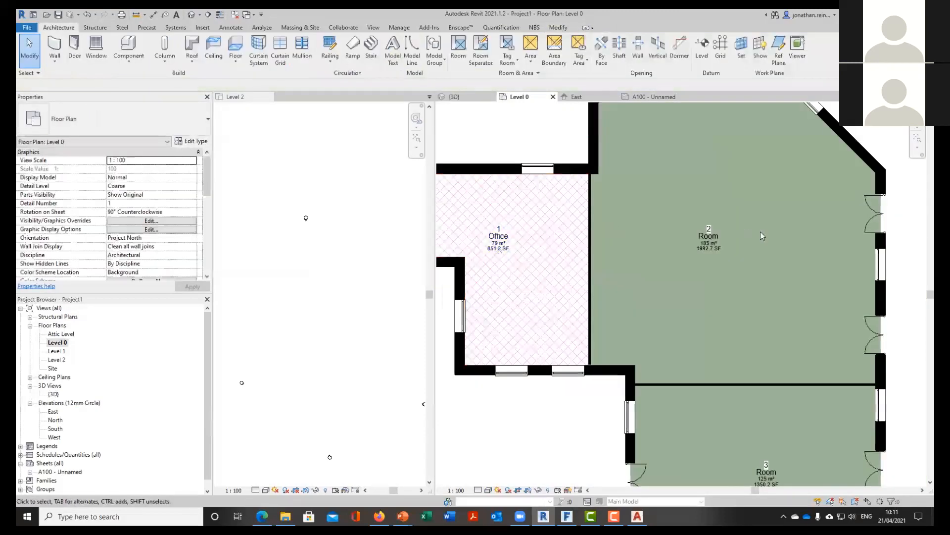
Rename room 2, the angled-corner room, as Public Hall through its tag
scroll(760, 233, "up", 3)
double_click(682, 242)
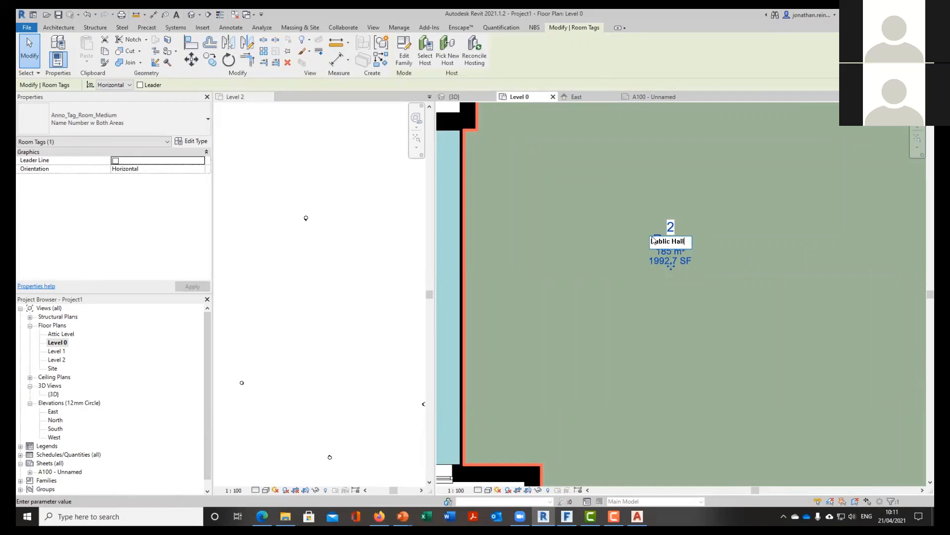
key("Return")
left_click(707, 175)
Rename room 3 below the horizontal partition as Bathrooms through its tag
scroll(707, 175, "down", 3)
middle_click_drag(781, 375, 714, 318)
scroll(667, 296, "up", 3)
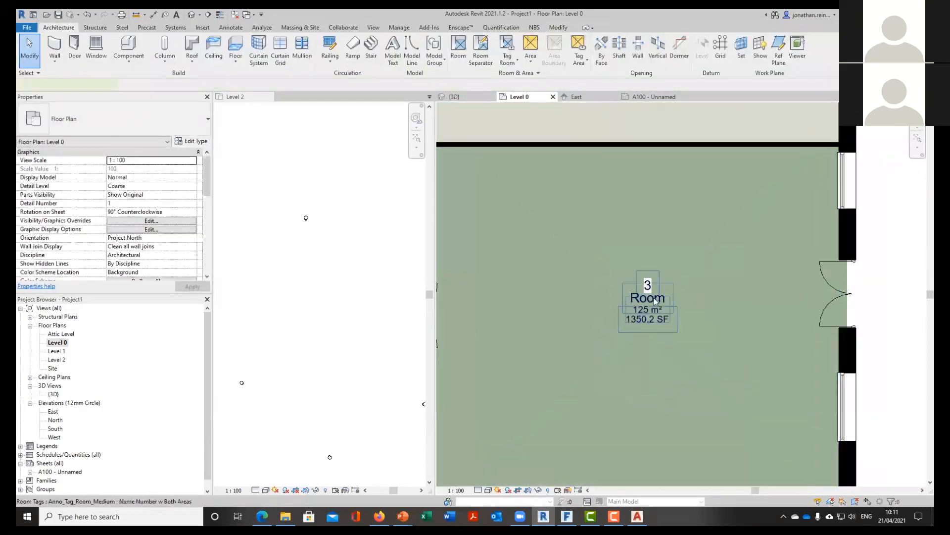
double_click(656, 299)
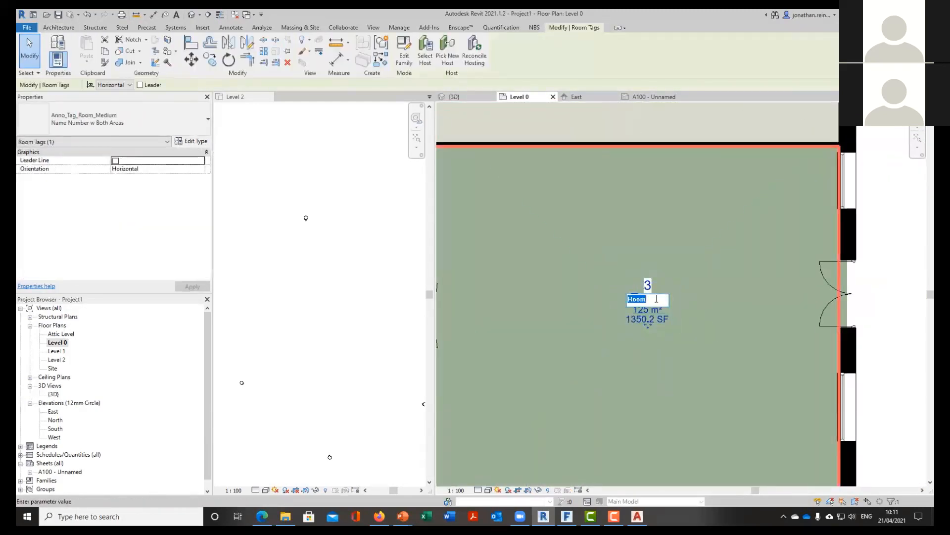
key("Return")
left_click(687, 333)
scroll(687, 333, "down", 3)
middle_click_drag(643, 319, 665, 351)
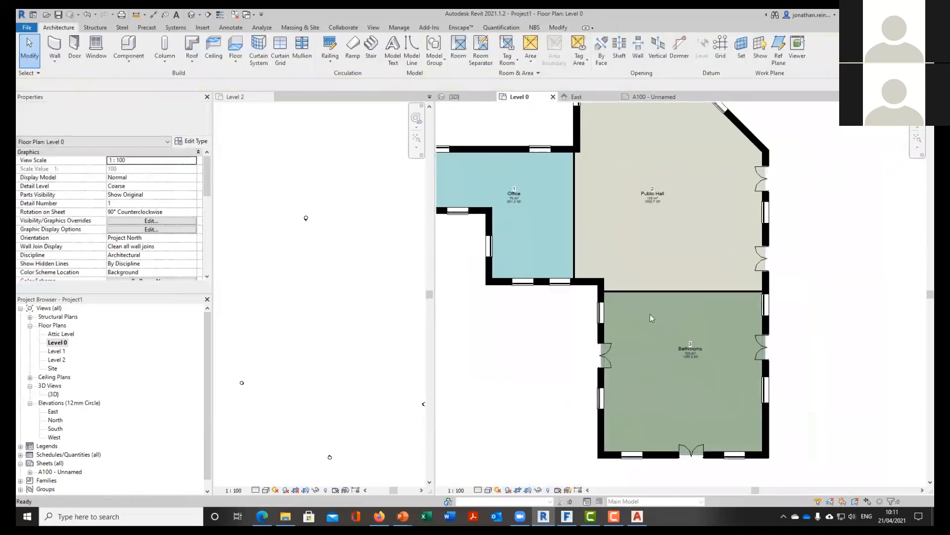
middle_click_drag(674, 293, 715, 312)
scroll(694, 271, "down", 2)
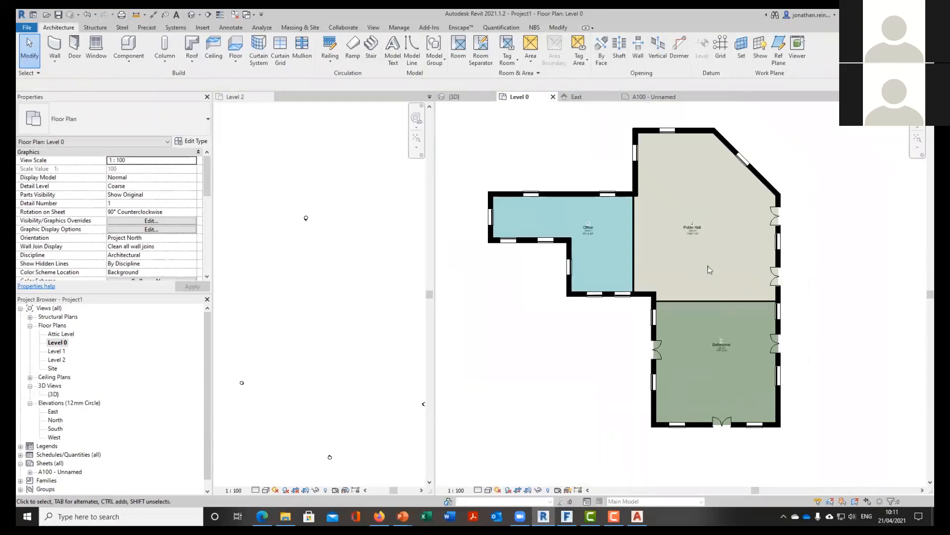
scroll(694, 278, "up", 1)
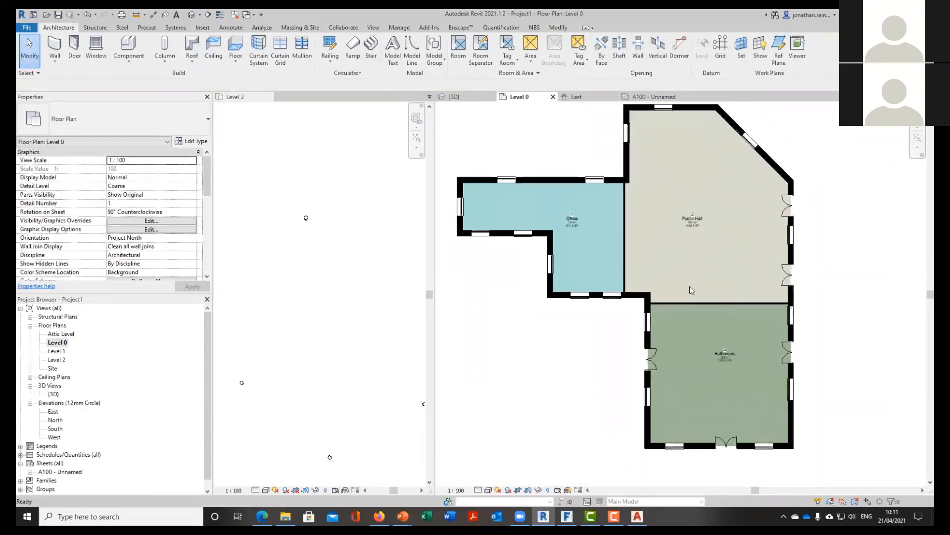
Draw three connected 100mm walls forming a small rectangular enclosure of about 9 m² in the Public Hall, against the Bathrooms partition
key("w")
key("a")
left_click(691, 302)
left_click(691, 273)
left_click(740, 273)
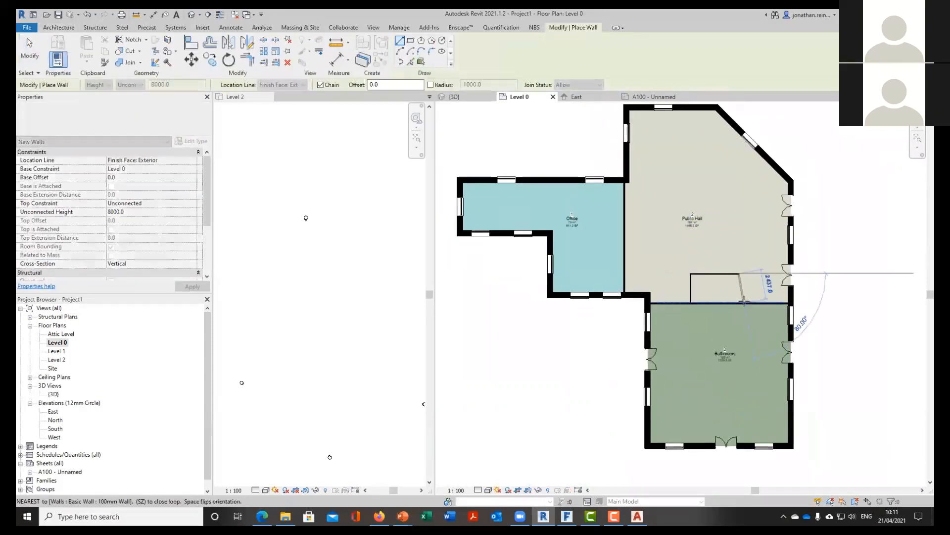
left_click(740, 302)
key("Escape")
key("Escape")
Place a tagged room inside the small rectangular enclosure in the Public Hall
scroll(726, 296, "up", 2)
key("r")
key("m")
left_click(712, 291)
key("Escape")
key("Escape")
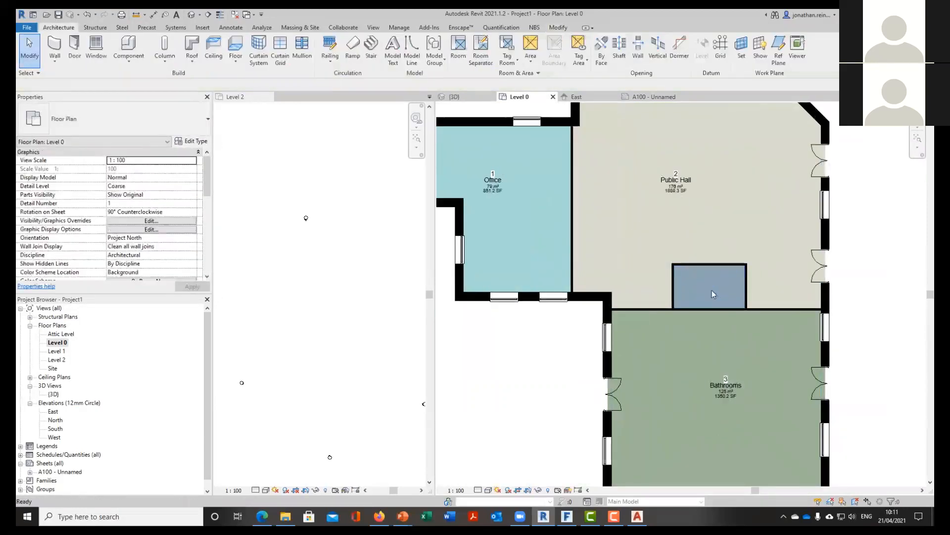
Rename room 4 in the small enclosure through its tag
scroll(732, 293, "up", 2)
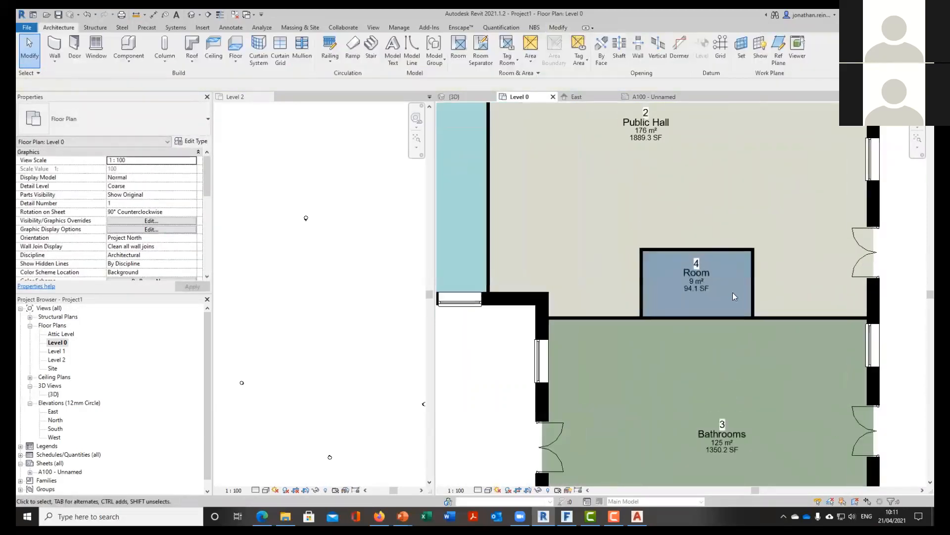
scroll(688, 280, "up", 2)
left_click(686, 279)
left_click(690, 278)
key("Return")
left_click(745, 330)
scroll(760, 319, "down", 5)
middle_click_drag(756, 315, 651, 279)
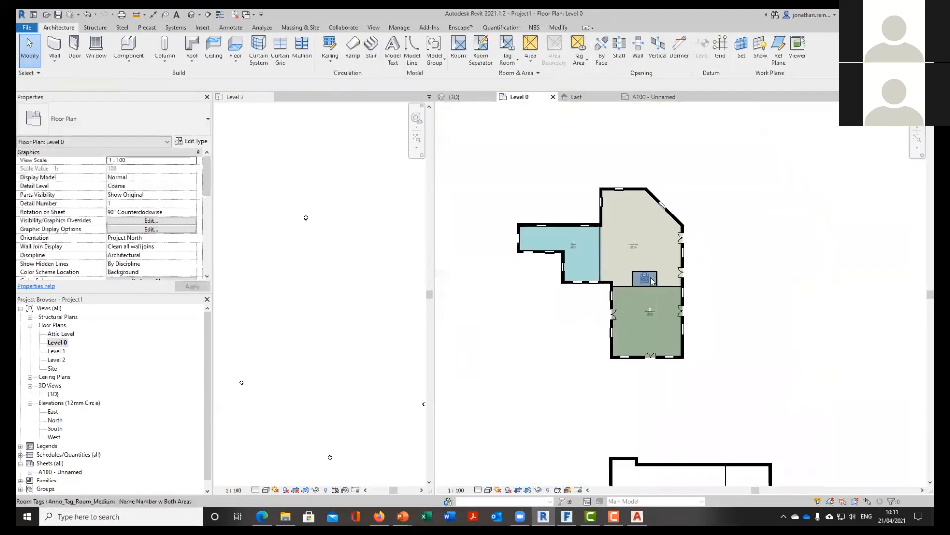
scroll(652, 281, "down", 2)
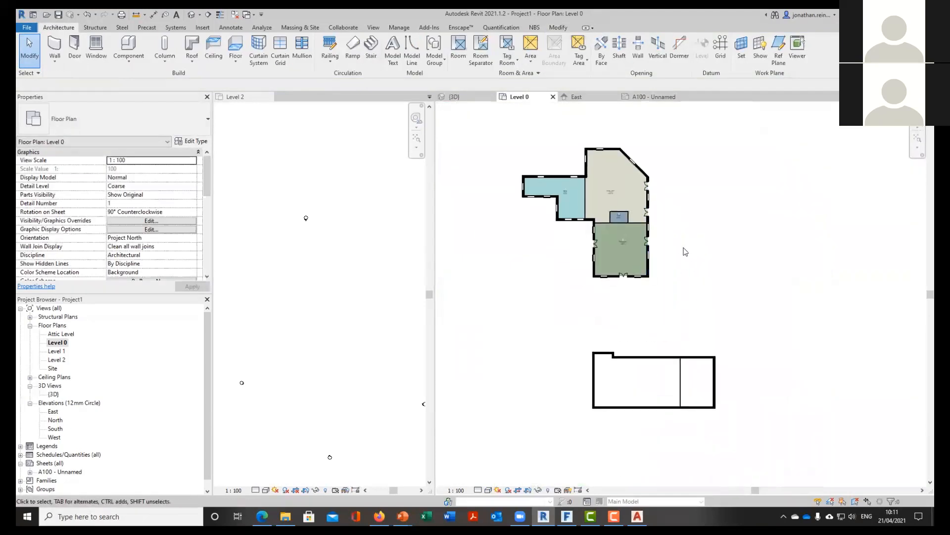
Select the five 100mm partition walls in the 3D view and set their top constraint to Level 1
left_click(454, 97)
middle_click_drag(715, 400, 689, 291, "shift")
left_click_drag(688, 286, 588, 289)
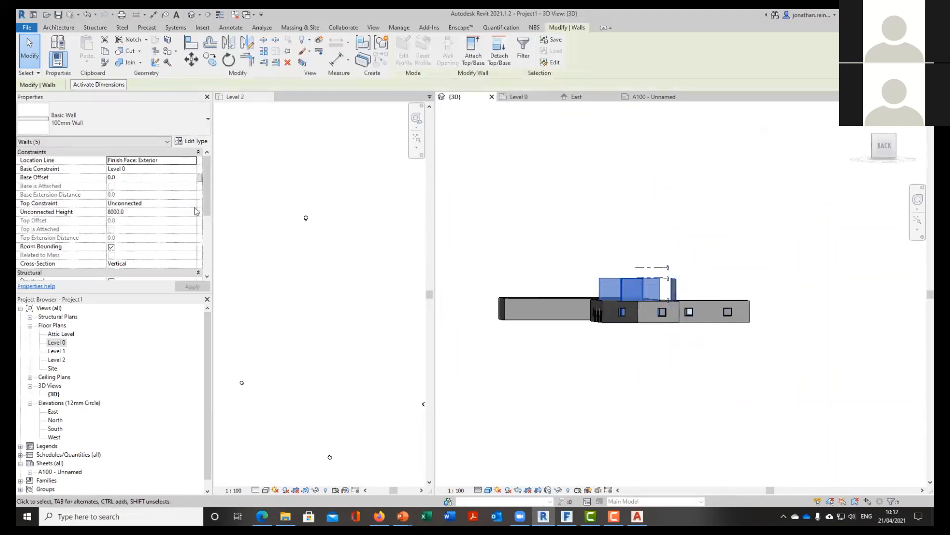
left_click(195, 204)
left_click(142, 227)
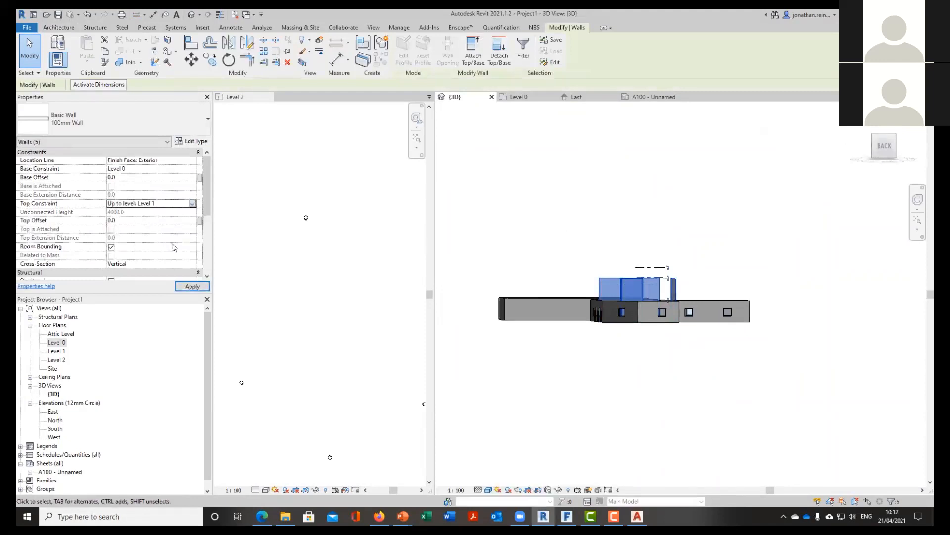
left_click(630, 254)
left_click(874, 159)
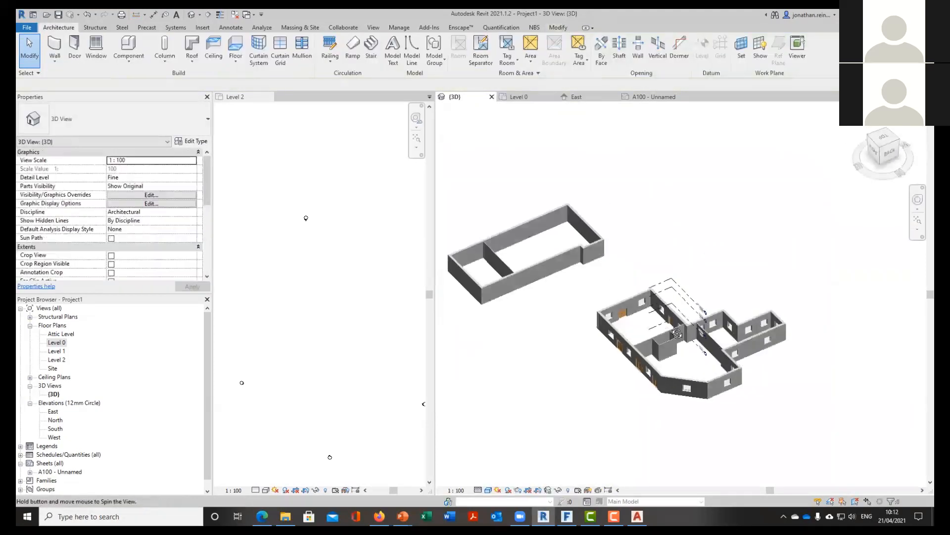
left_click(885, 145)
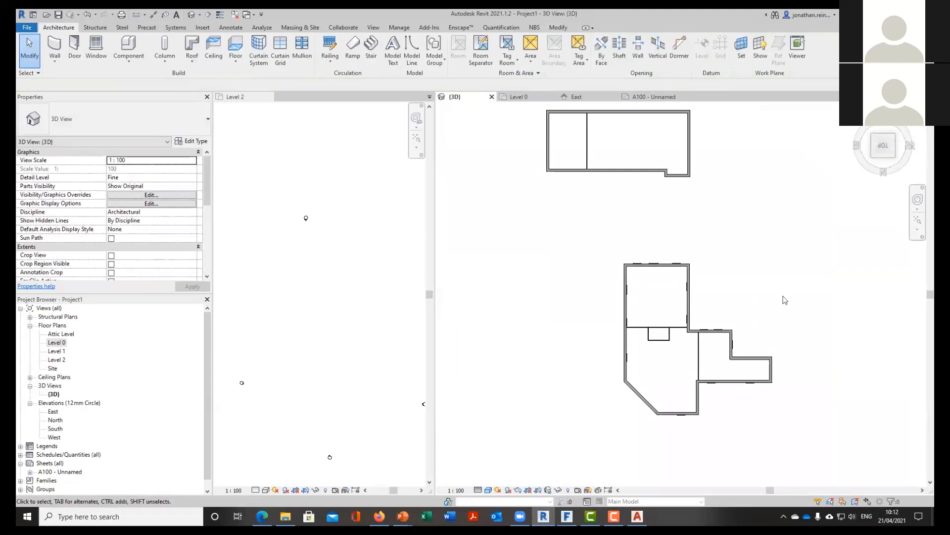
middle_click_drag(784, 283, 750, 269)
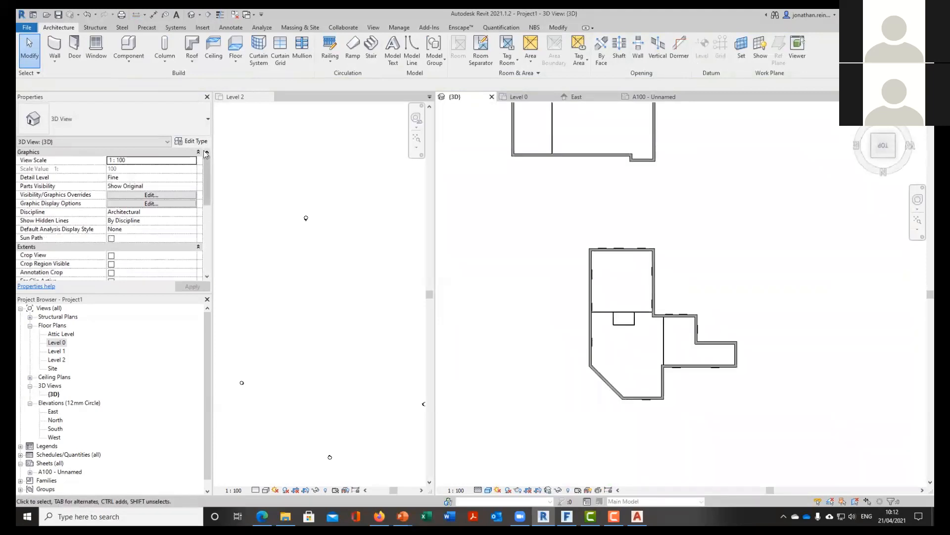
Create a sloped roof by footprint in the Level 1 plan, picking the whole chain of outer walls with a 500 mm overhang
left_click(192, 59)
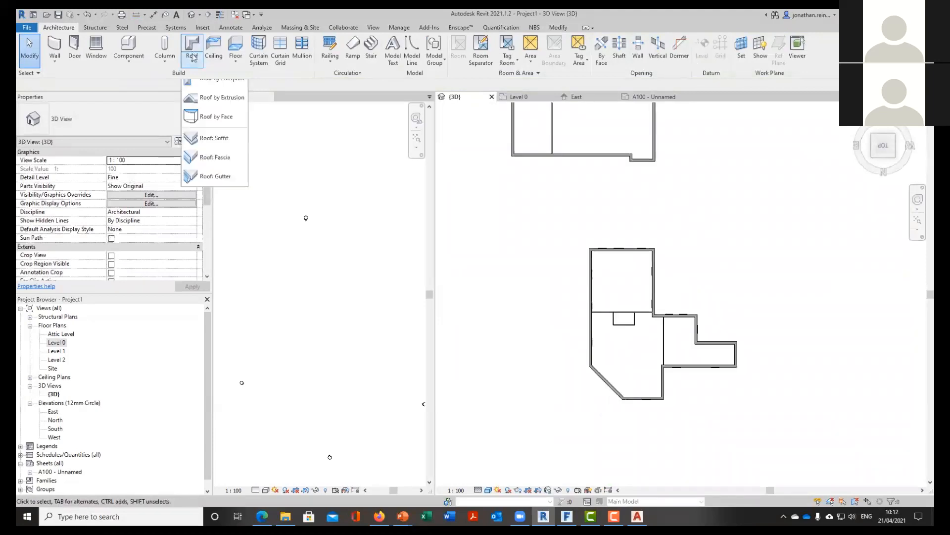
left_click(212, 78)
key("Return")
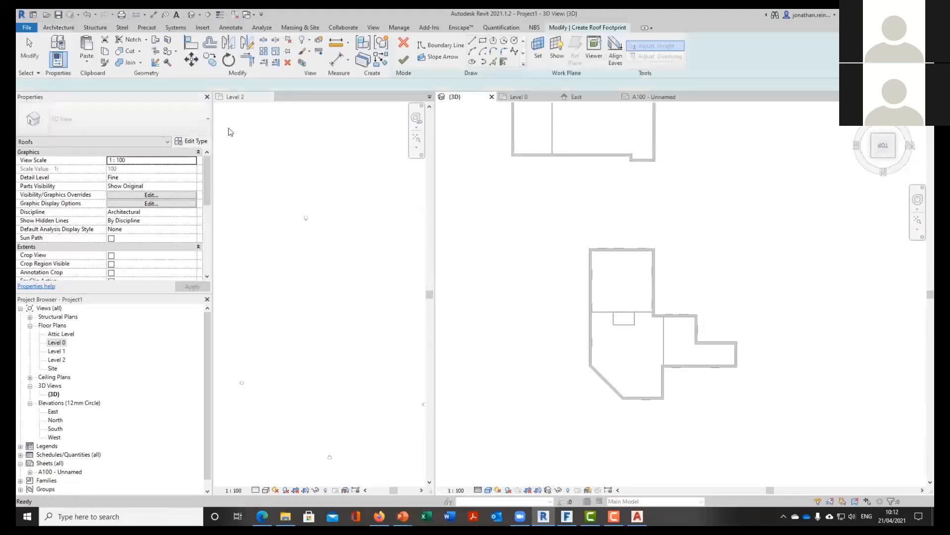
double_click(56, 350)
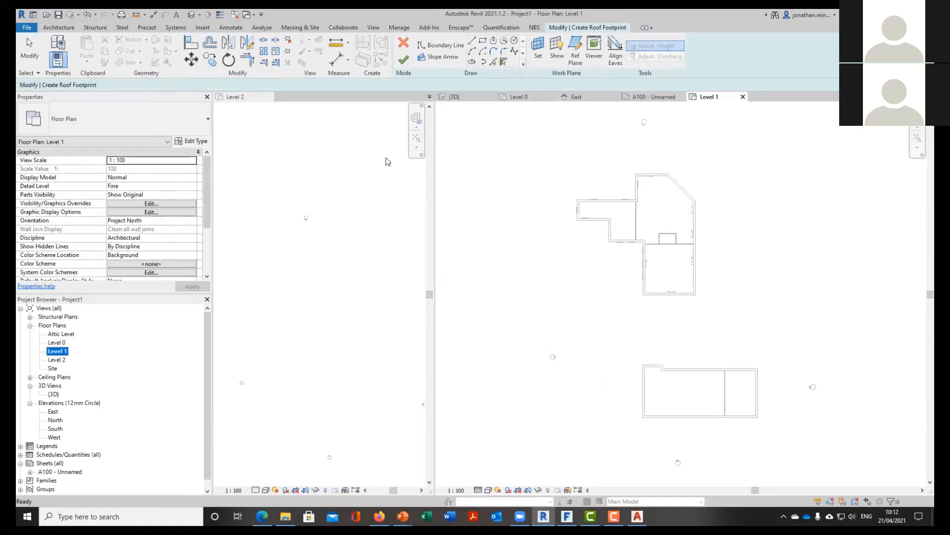
left_click(504, 63)
type("500")
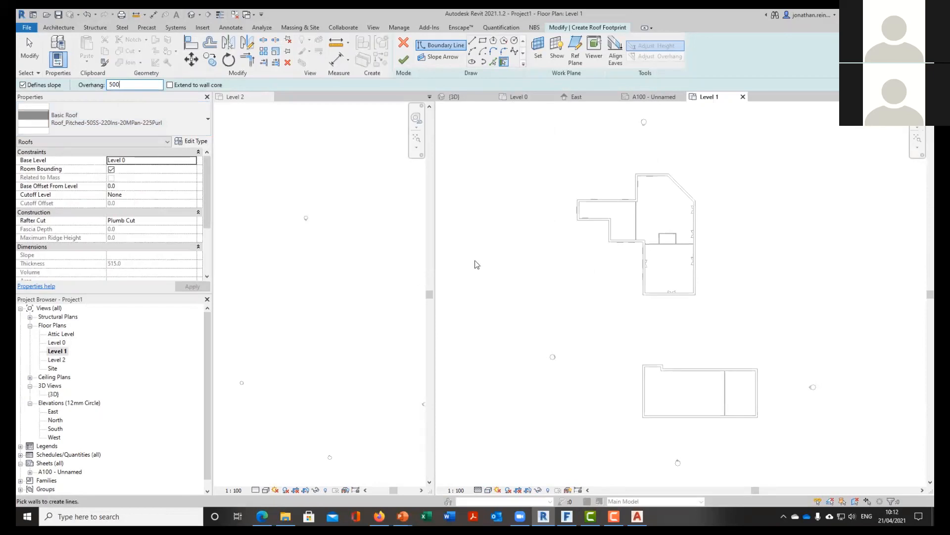
scroll(562, 282, "up", 5)
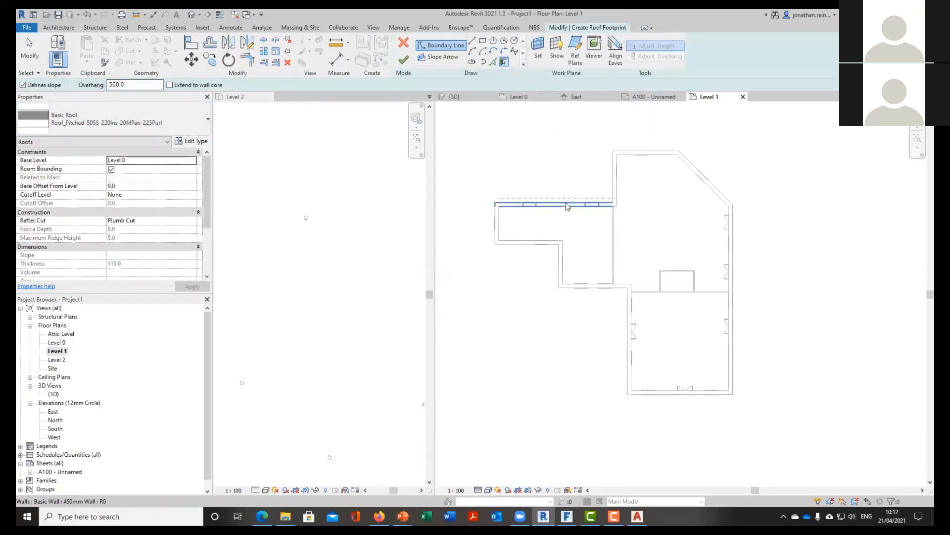
key("Tab")
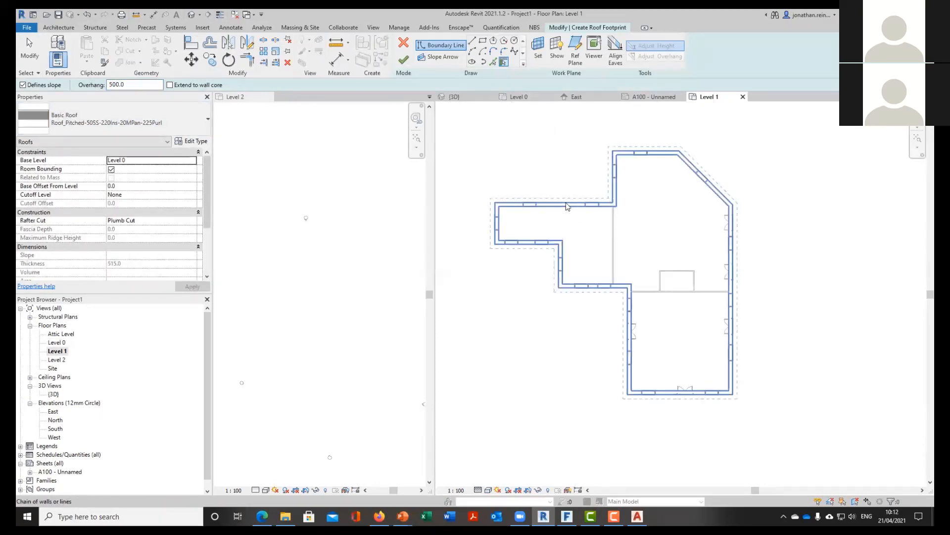
left_click(567, 207)
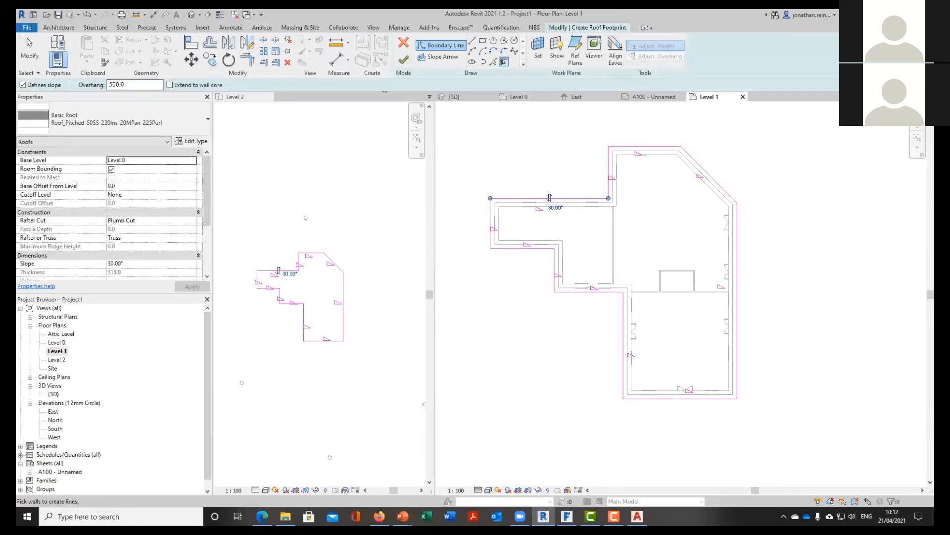
left_click(403, 62)
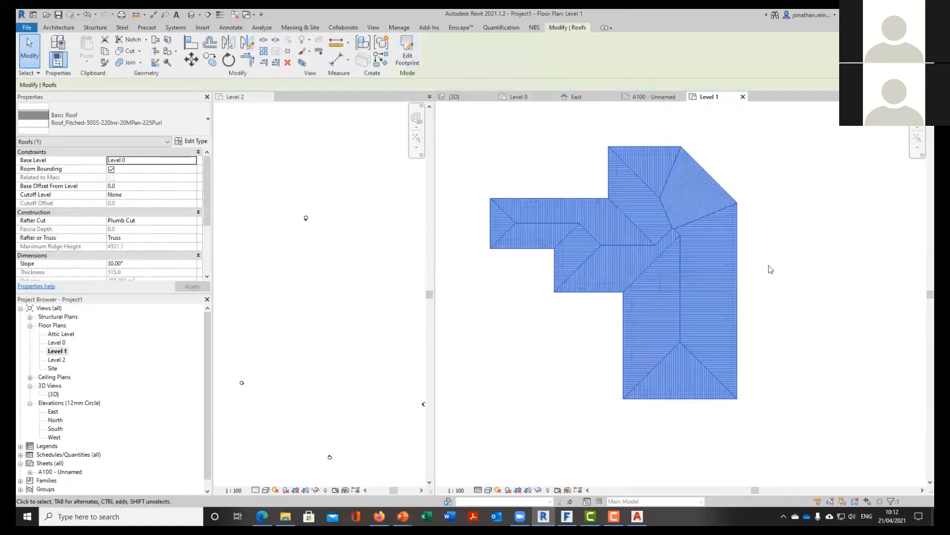
Set the pitched roof's base level to Level 1 in the 3D view
left_click(809, 301)
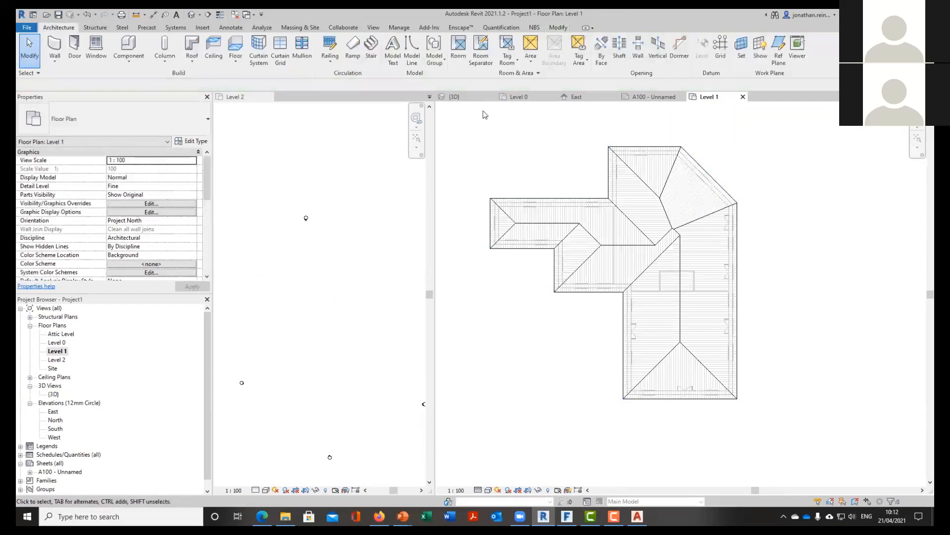
left_click(469, 98)
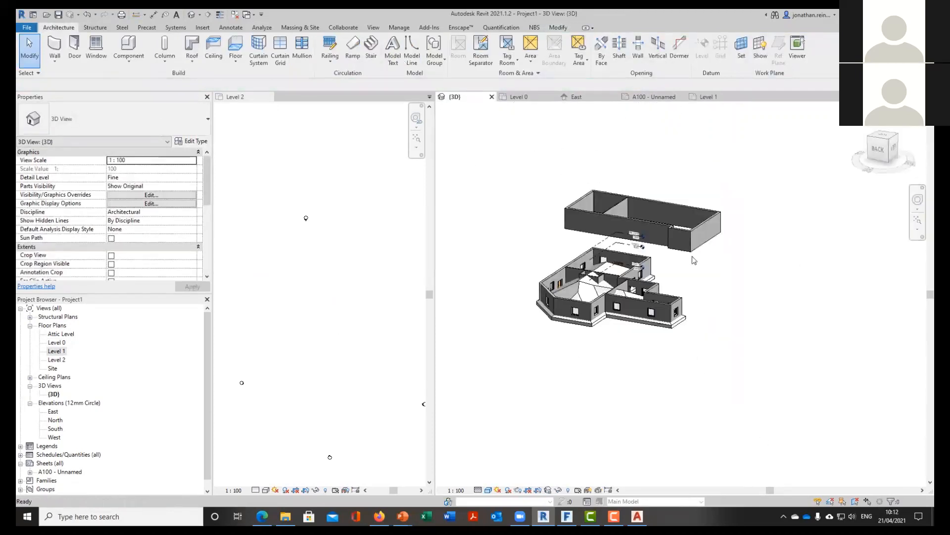
left_click(619, 325)
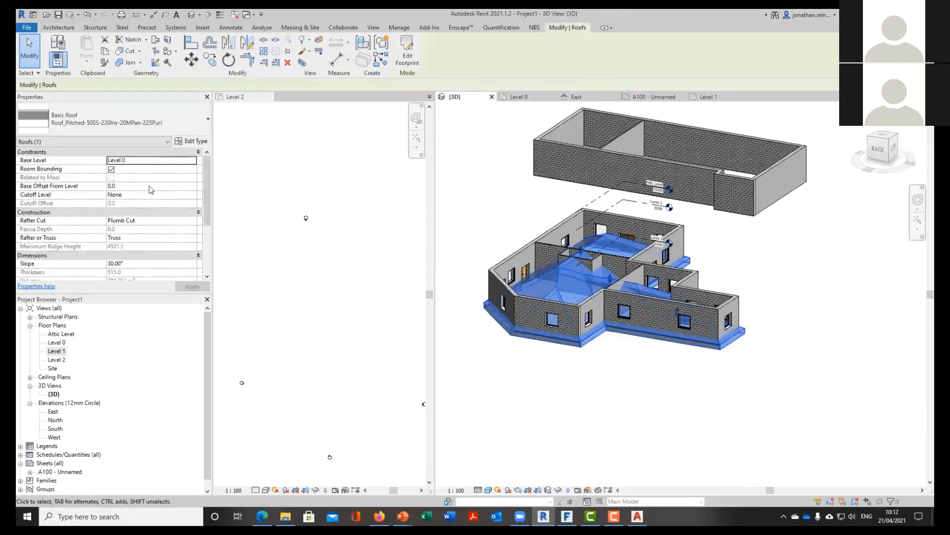
left_click(196, 165)
left_click(129, 182)
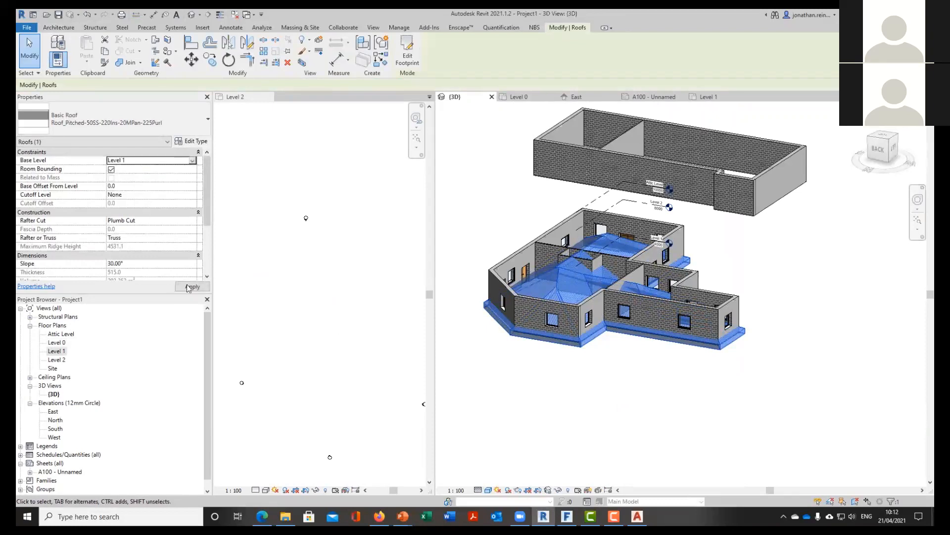
left_click(812, 330)
middle_click_drag(812, 329, 603, 368, "shift")
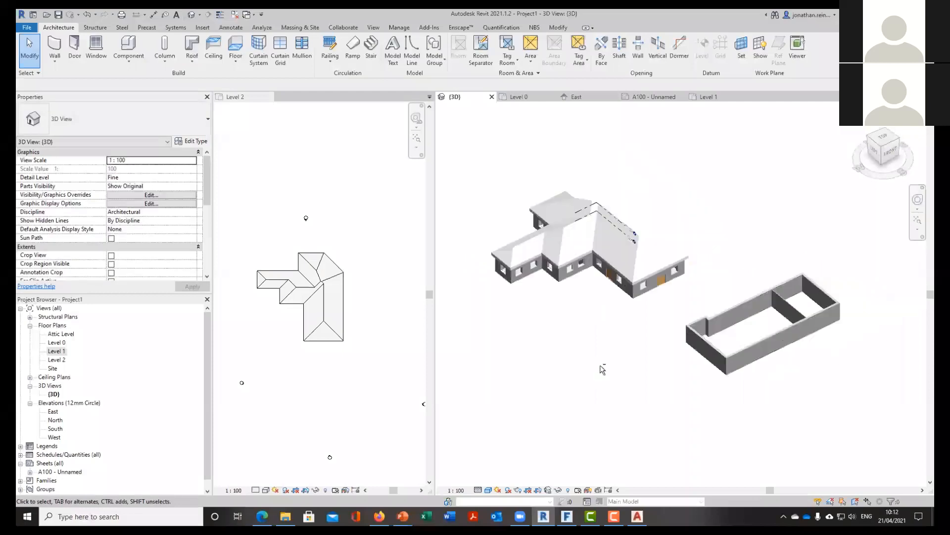
scroll(554, 243, "up", 2)
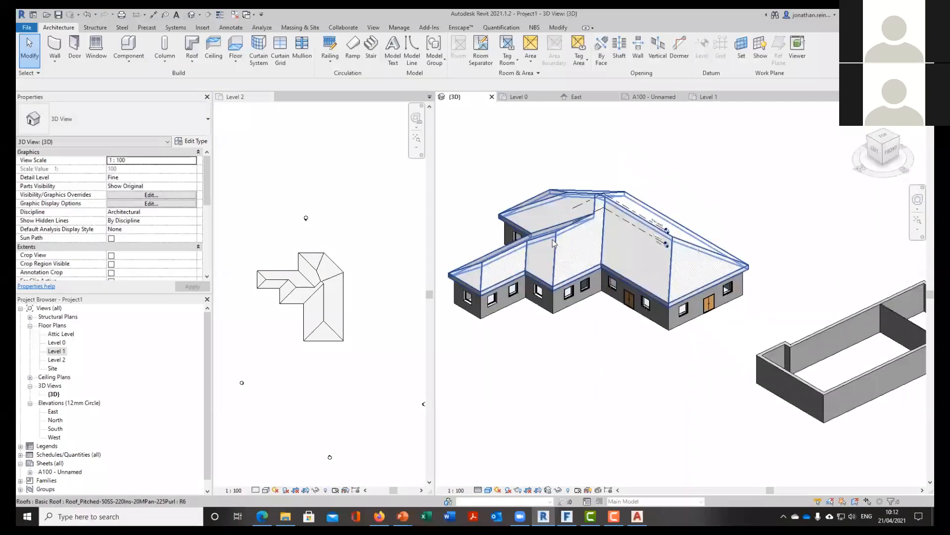
Edit the roof footprint in the Level 1 plan, removing slope definition from the narrow wing's short end edge and its adjoining 13500 mm edge
left_click(555, 243)
left_click(526, 97)
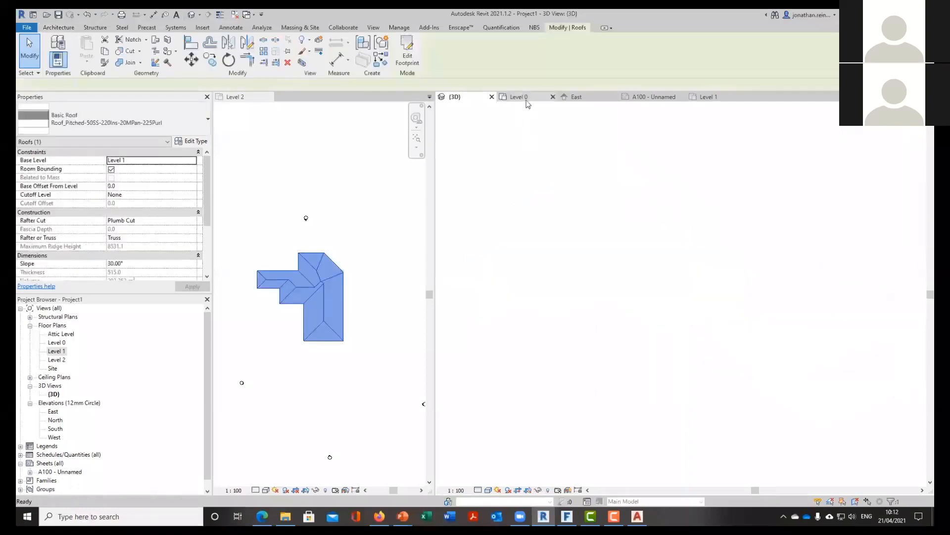
left_click(692, 97)
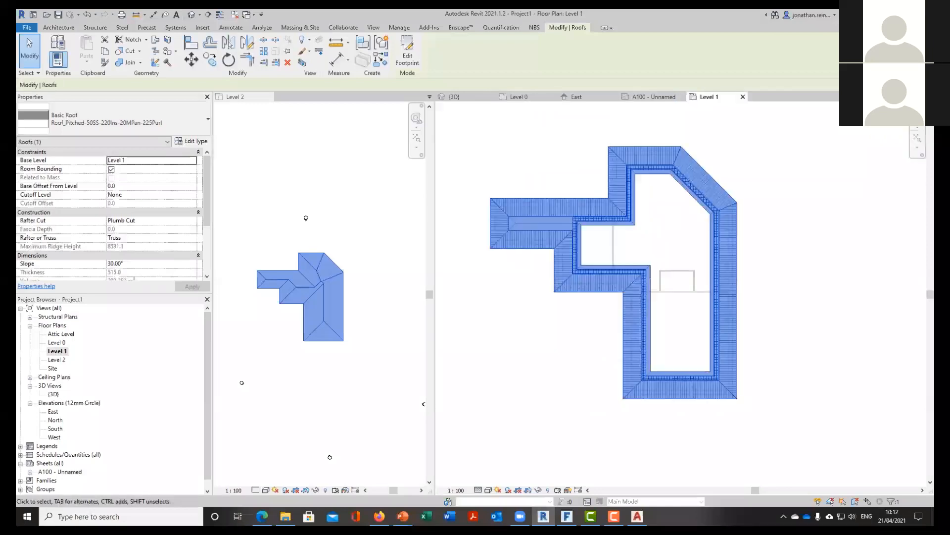
left_click(403, 48)
scroll(492, 204, "up", 3)
left_click(495, 206)
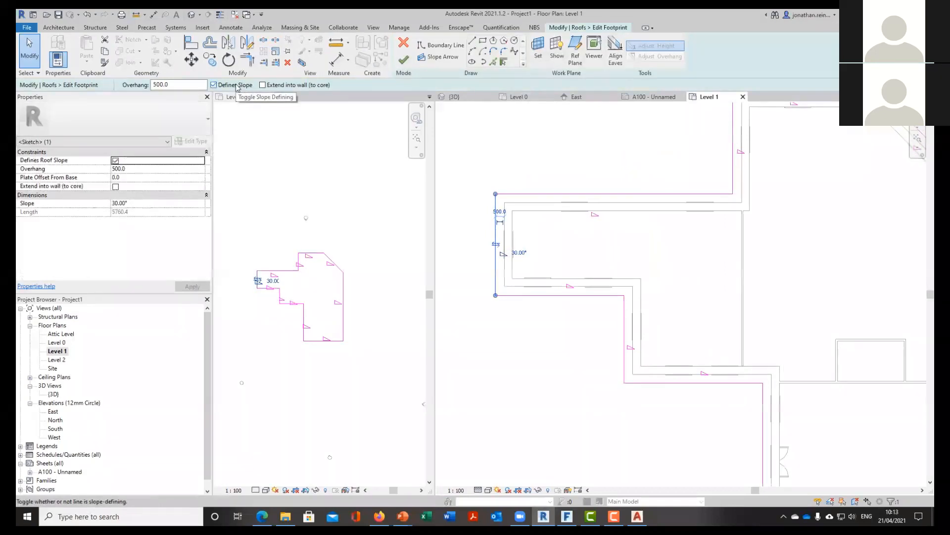
left_click(539, 194)
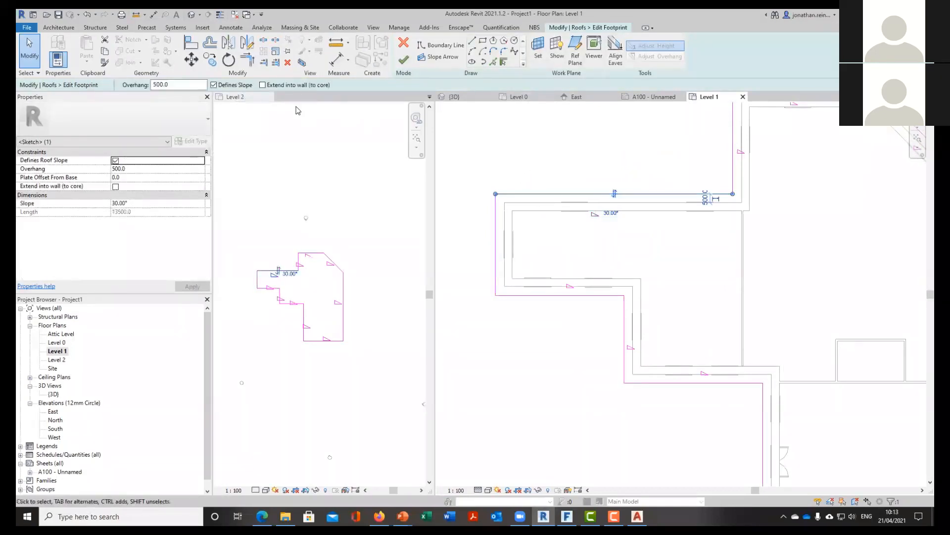
left_click(214, 86)
left_click(406, 64)
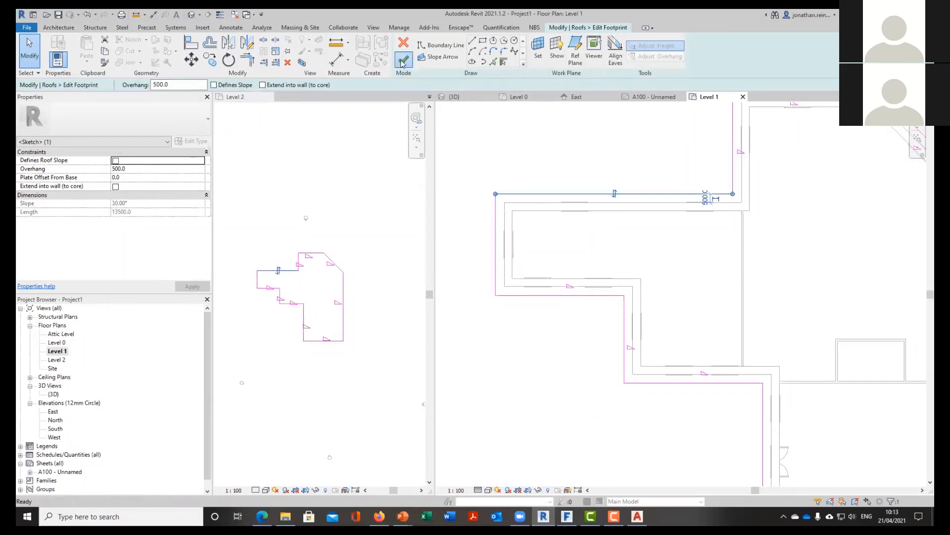
left_click(456, 95)
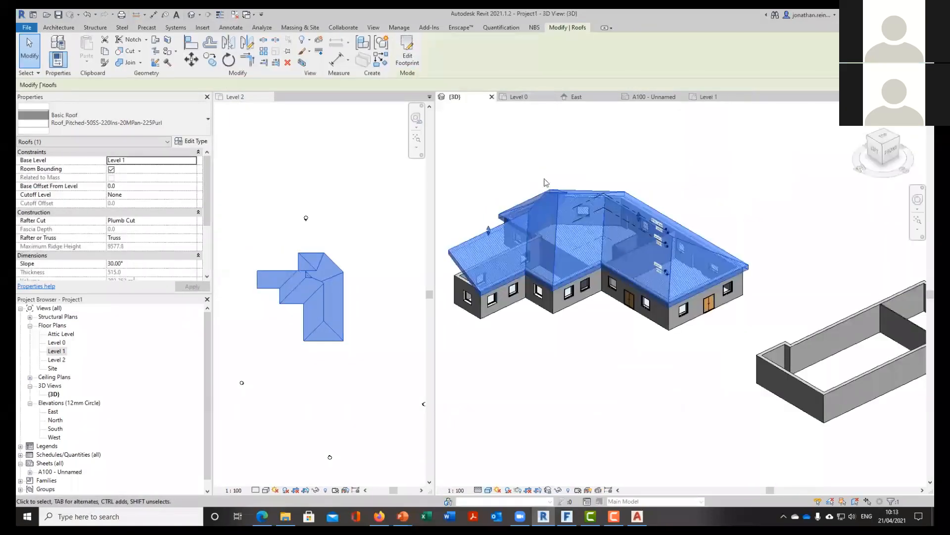
left_click(530, 378)
Attach the tops of the narrow wing's exposed long wall and end wall to the roof in the 3D view
middle_click_drag(530, 378, 598, 341, "shift")
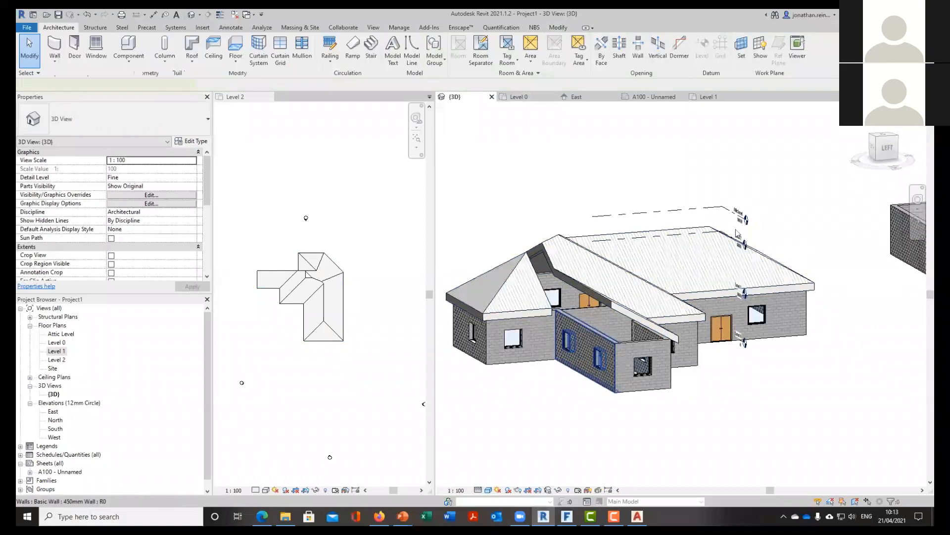
left_click(589, 346)
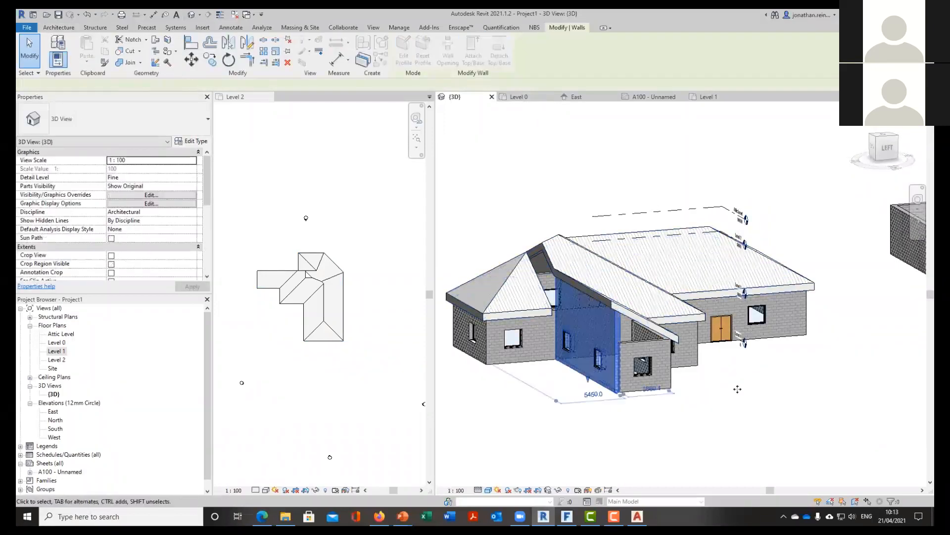
left_click(738, 389)
left_click(643, 369)
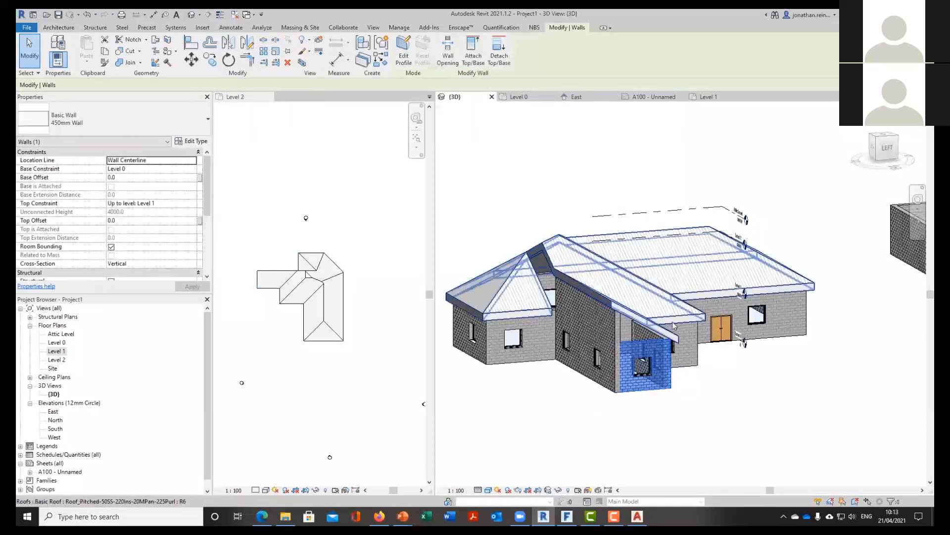
left_click(647, 322)
left_click(782, 381)
Examine the edited roof and the attached wing walls from several sides in the 3D view
middle_click_drag(668, 267, 609, 324, "shift")
scroll(609, 381, "up", 3)
middle_click_drag(634, 386, 708, 192, "shift")
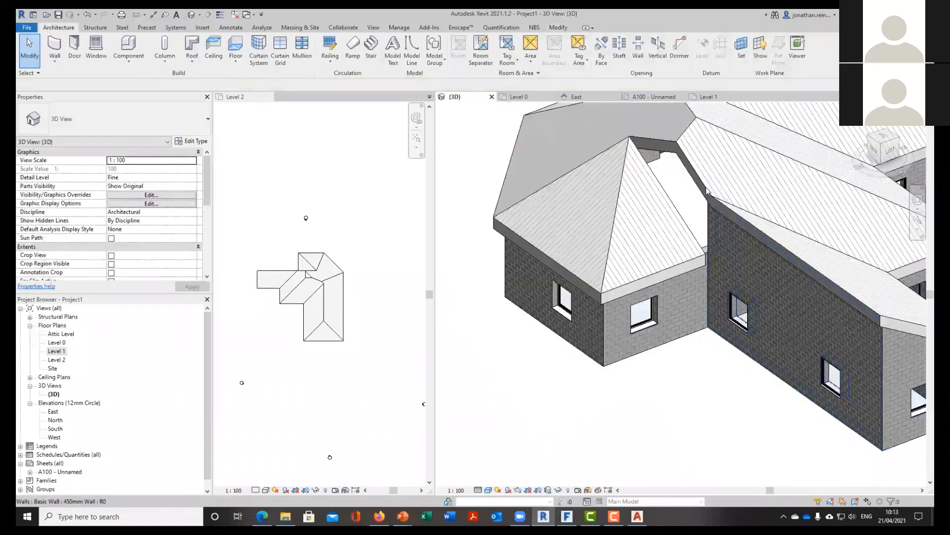
left_click(700, 192)
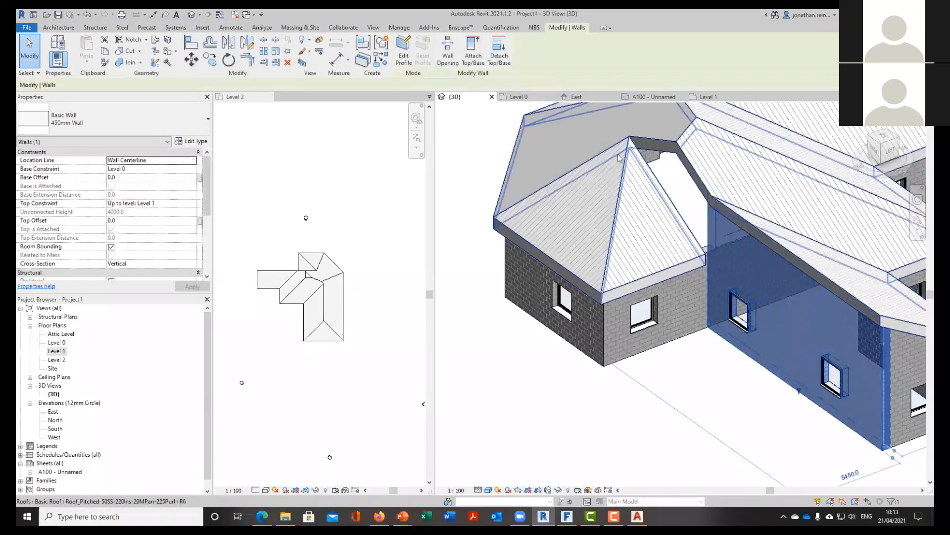
scroll(685, 254, "down", 2)
middle_click_drag(686, 255, 619, 298, "shift")
scroll(620, 299, "down", 2)
left_click(733, 342)
middle_click_drag(732, 341, 657, 312, "shift")
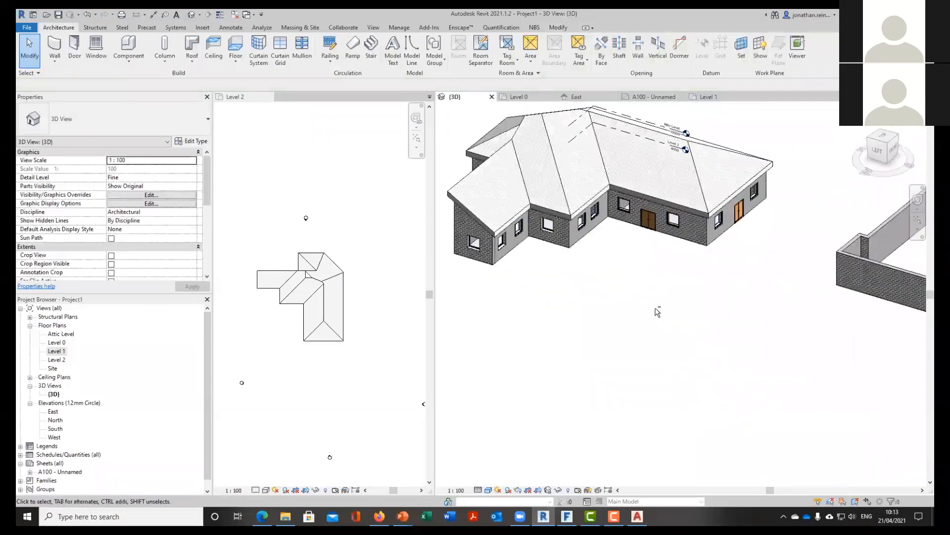
scroll(634, 319, "down", 2)
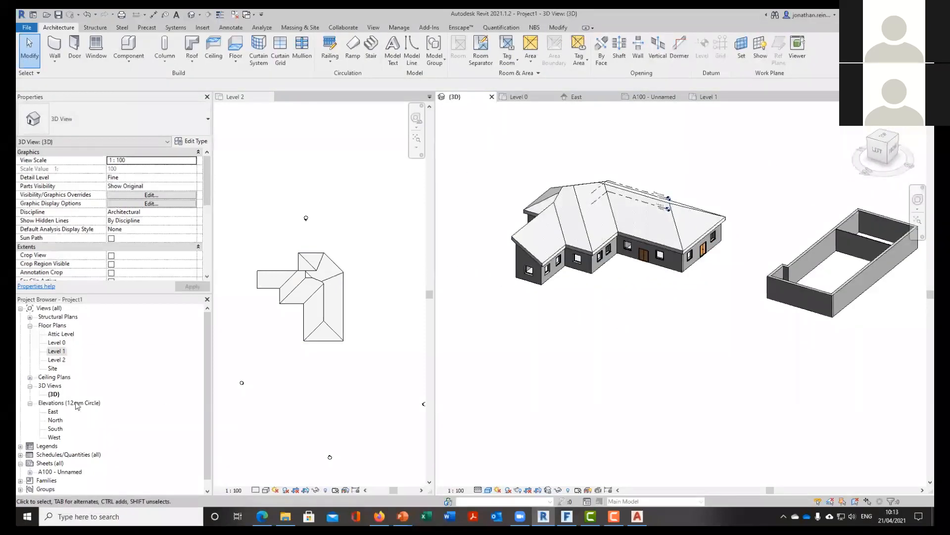
left_click(885, 140)
Place a perspective camera in the Level 0 plan outside the angled corner wall, aimed diagonally across the building, with a 1750 mm offset
left_click(520, 96)
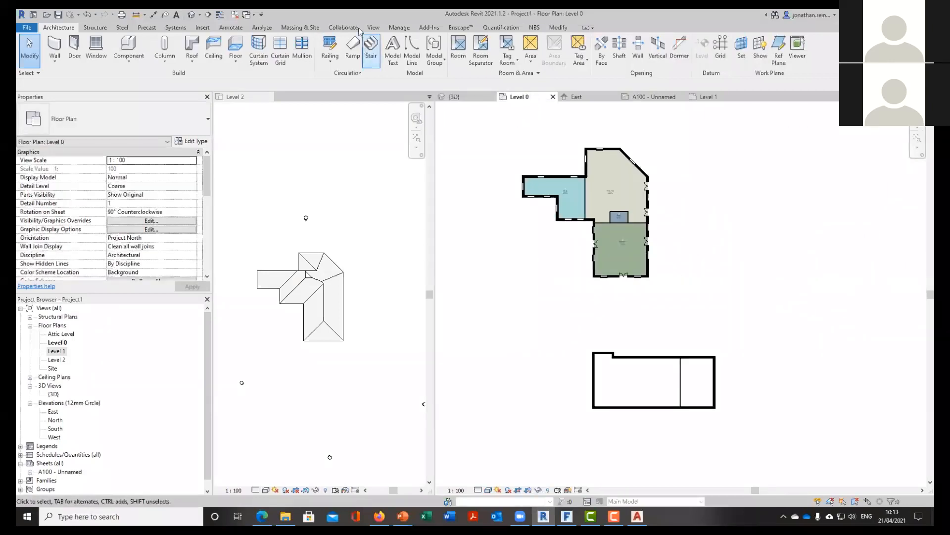
left_click(373, 27)
left_click(315, 62)
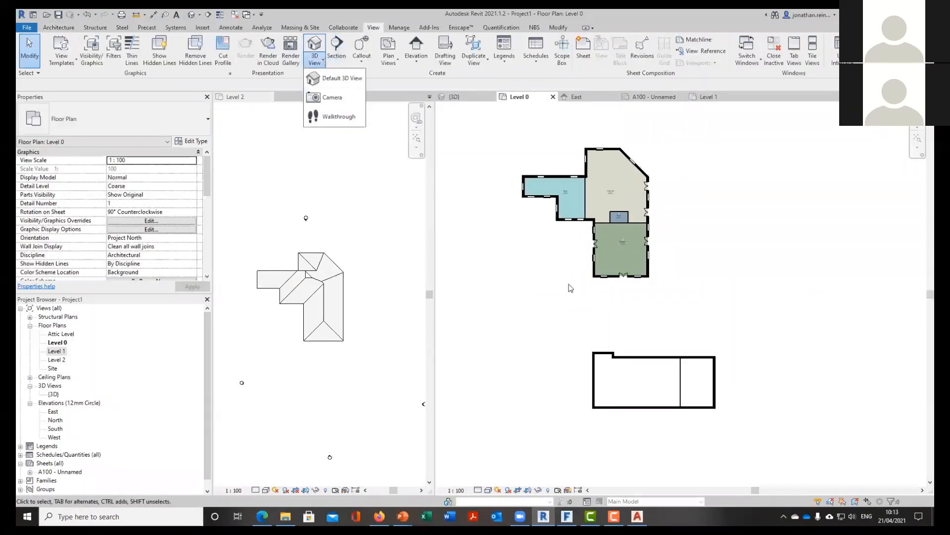
left_click(330, 98)
left_click(688, 128)
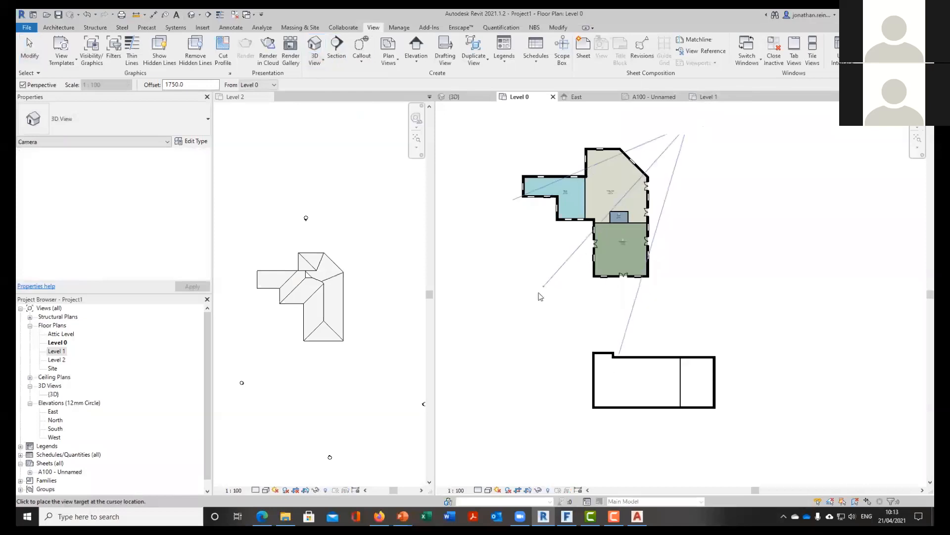
left_click(503, 303)
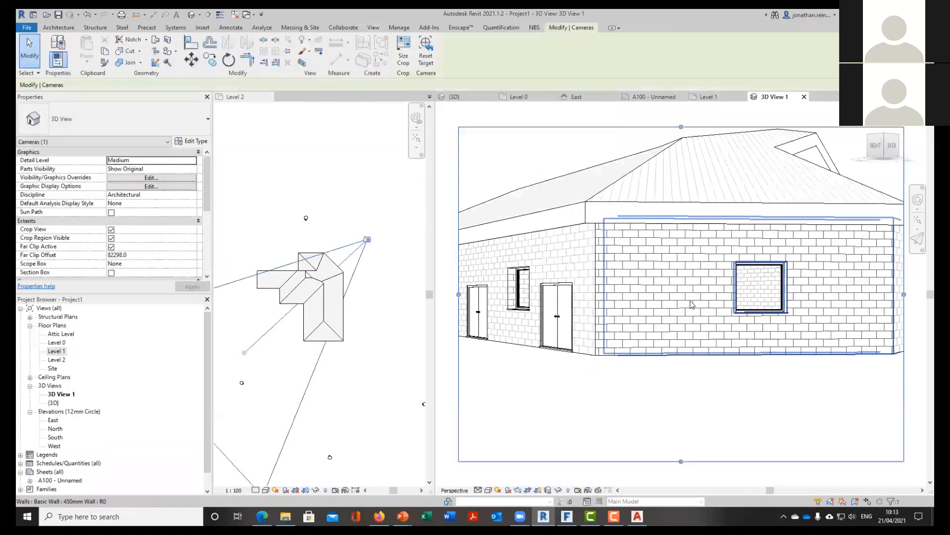
Enlarge the camera view's crop region on all four sides so the whole building fits within a wide frame
left_click_drag(604, 299, 507, 299)
left_click_drag(639, 236, 640, 215)
left_click_drag(771, 288, 850, 288)
left_click_drag(679, 361, 679, 339)
left_click(492, 374)
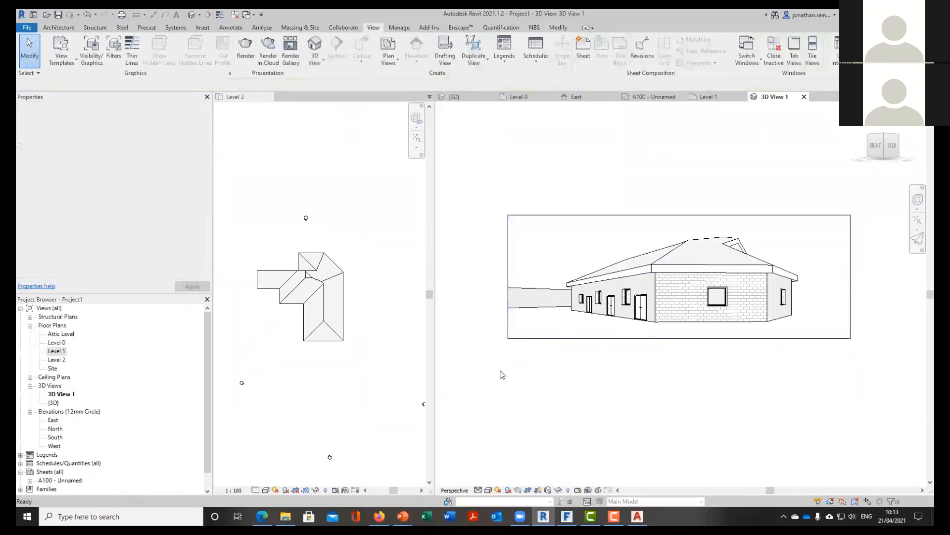
Turn on anti-aliased smooth lines and cast shadows in the camera view's graphic display options
key("d")
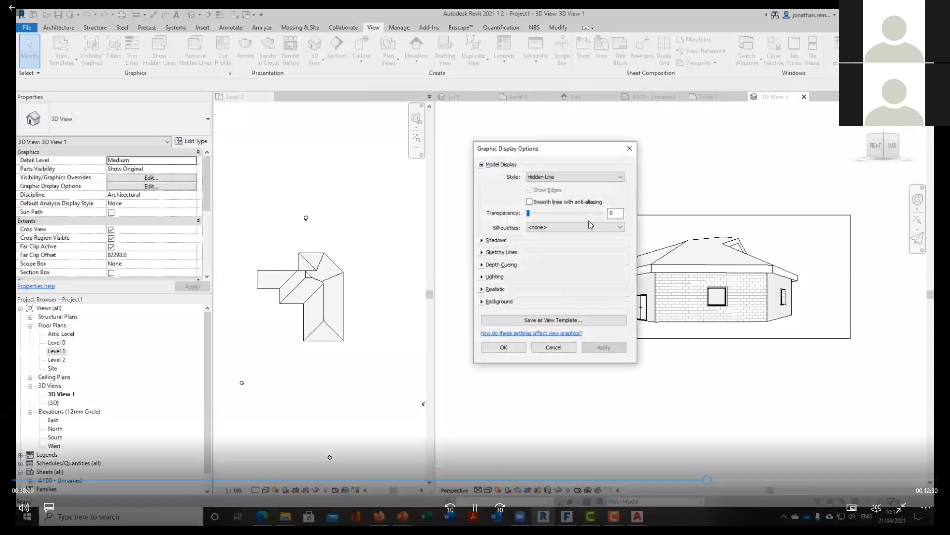
left_click(482, 241)
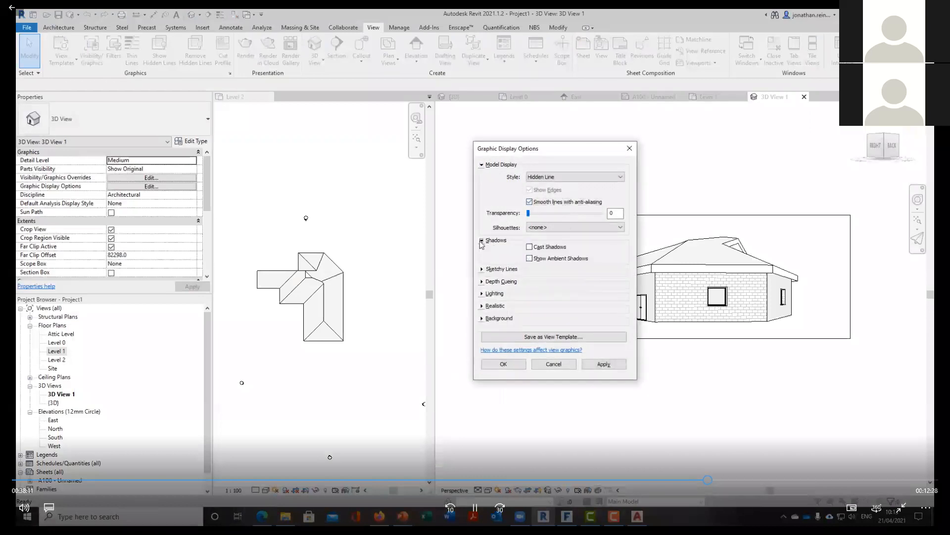
left_click(541, 248)
left_click(611, 363)
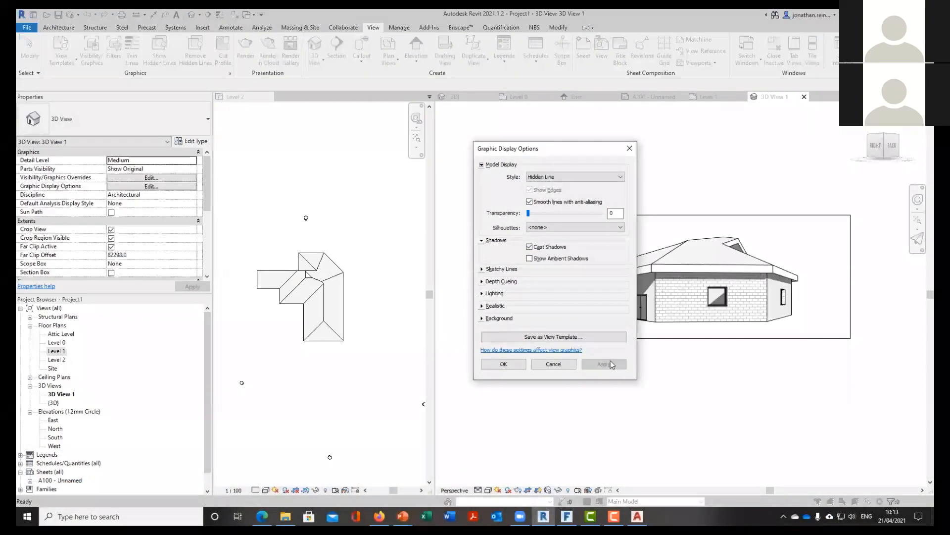
Give the camera view a Gradient background with a White ground color
left_click(482, 294)
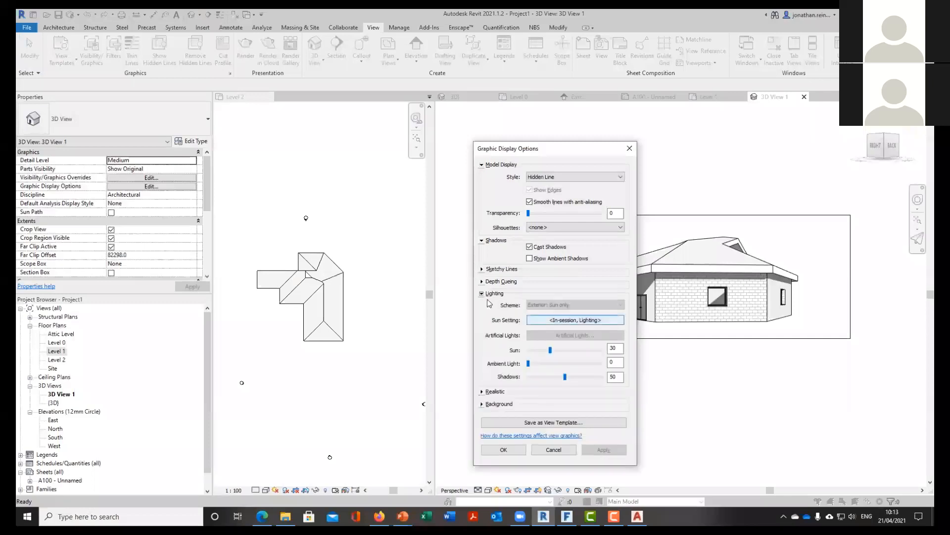
left_click(483, 404)
left_click(577, 419)
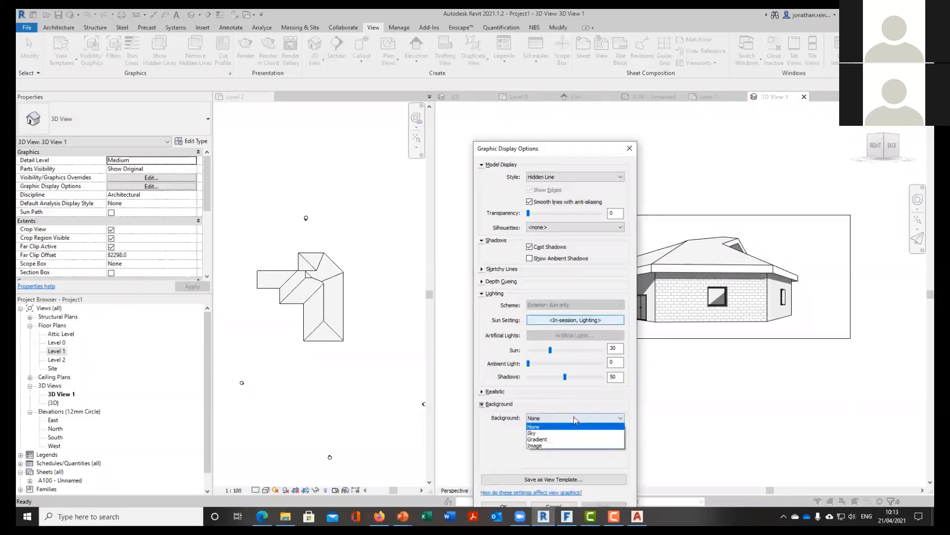
left_click(568, 438)
left_click(603, 505)
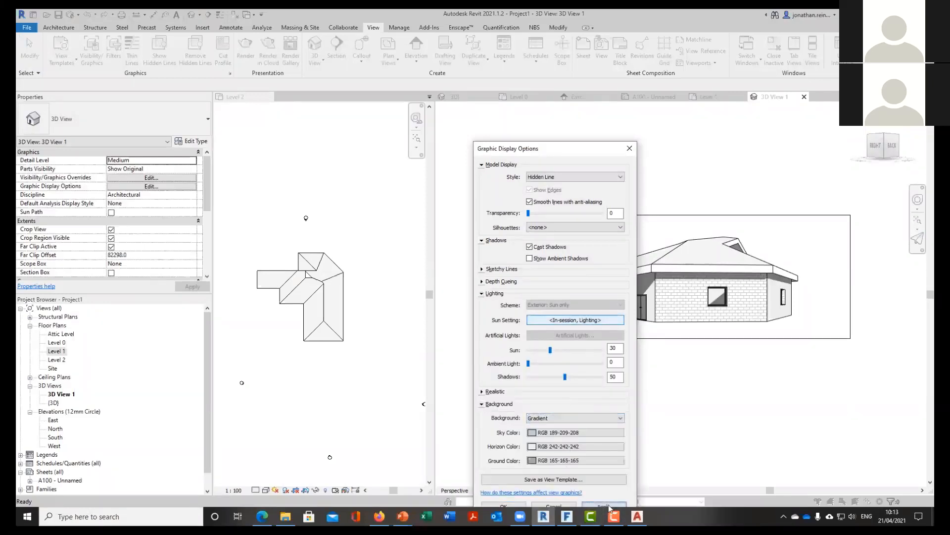
left_click_drag(545, 148, 494, 46)
left_click(545, 358)
left_click(493, 241)
left_click(547, 315)
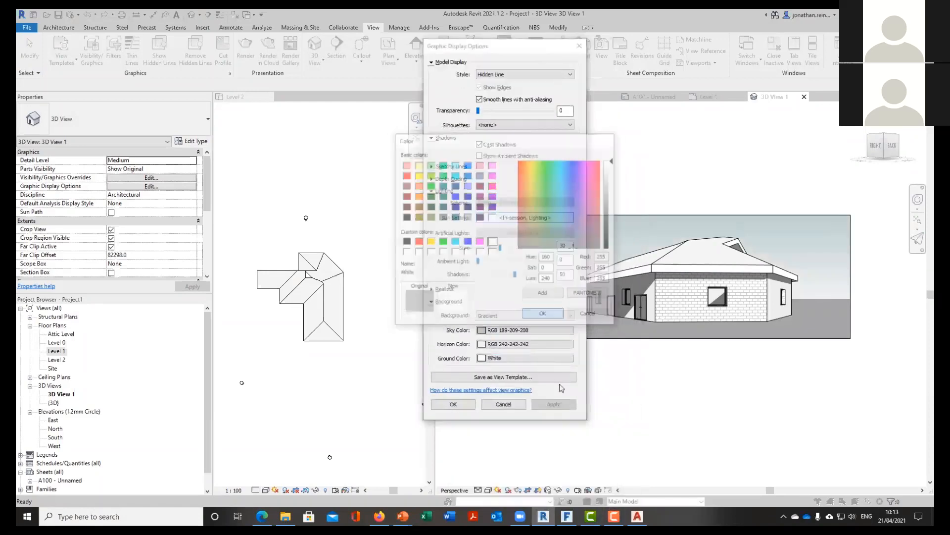
left_click(558, 407)
Try the Shaded, Consistent Colors and Realistic styles on the camera view
left_click(515, 75)
left_click(501, 96)
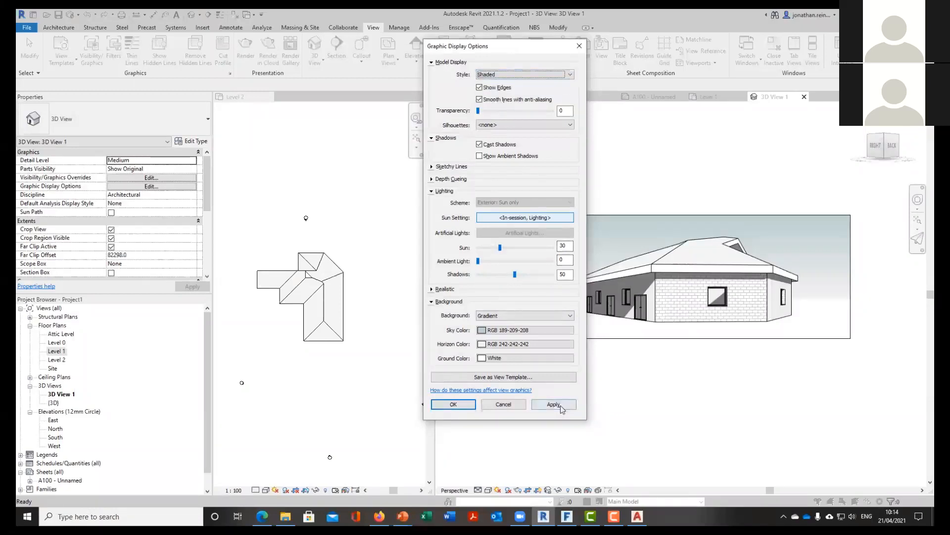
left_click(561, 407)
left_click(522, 75)
left_click(501, 103)
left_click(563, 405)
left_click(542, 74)
left_click(501, 109)
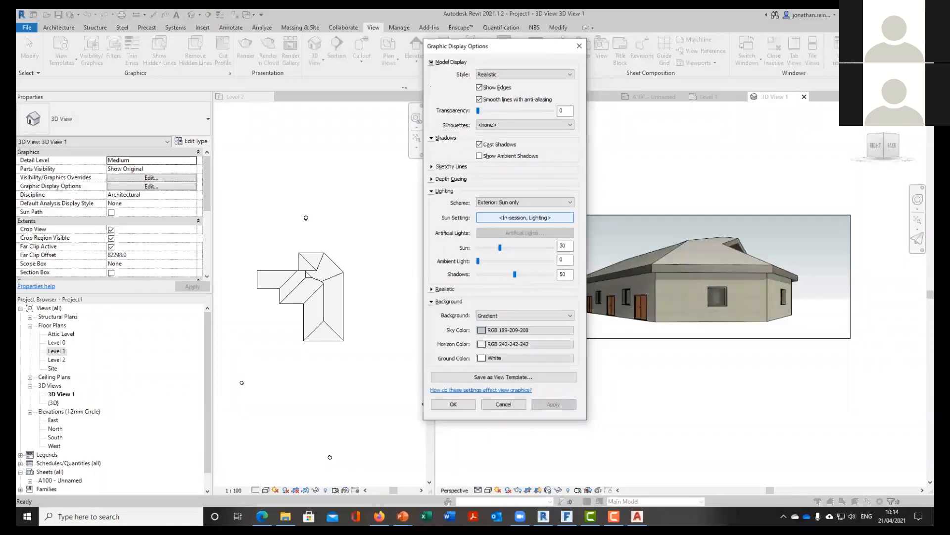
Set the camera view's style to Consistent Colors and accept the graphic display options
left_click(510, 75)
left_click(500, 101)
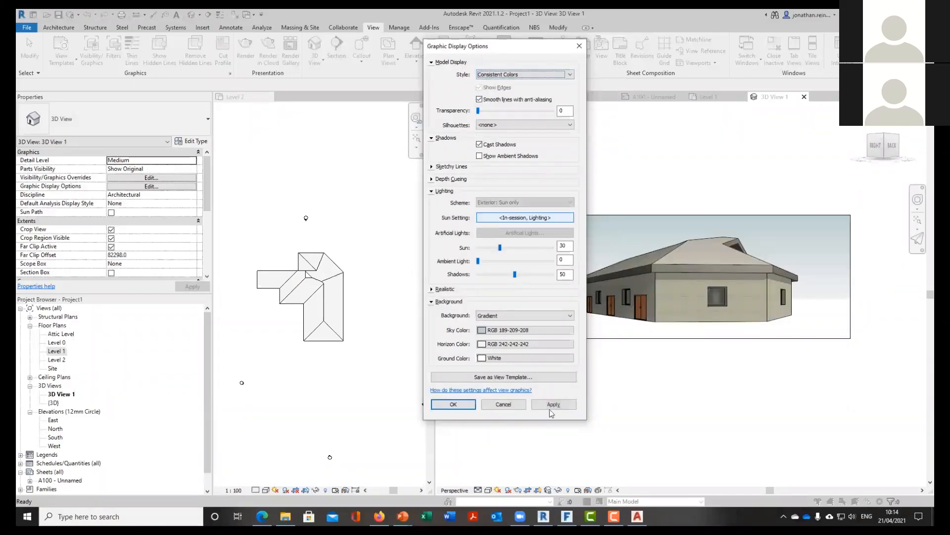
left_click(553, 404)
left_click(453, 404)
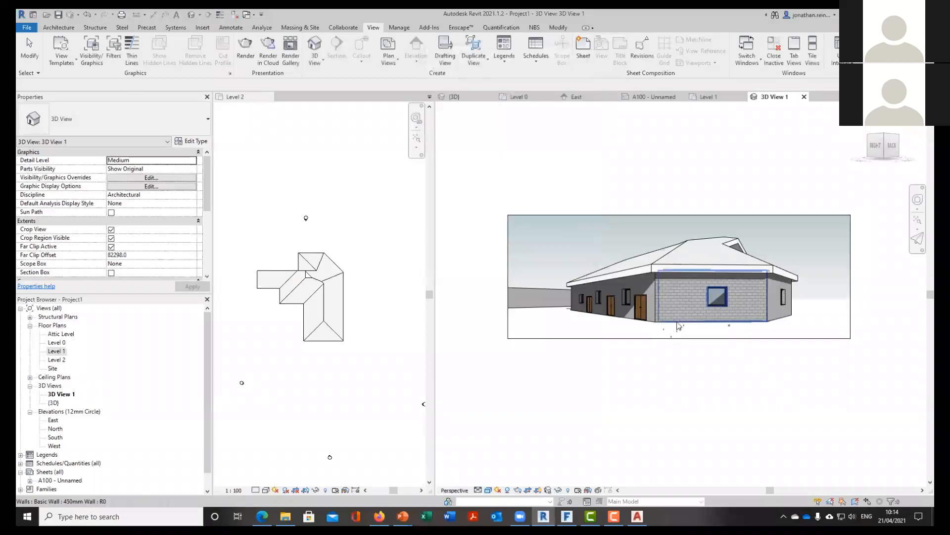
Open the material selection for the structure layer of the 450mm Wall type used on the window wall
left_click(718, 302)
left_click(191, 141)
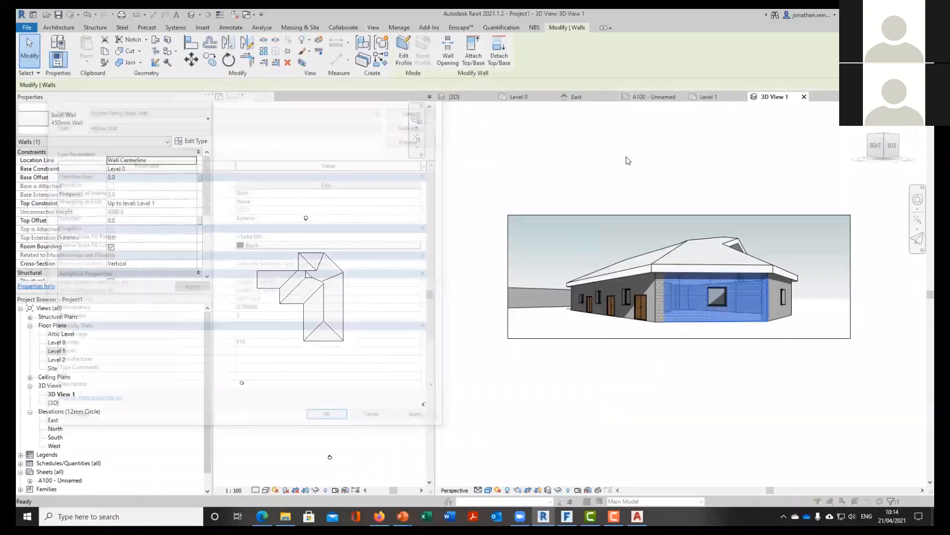
left_click(343, 184)
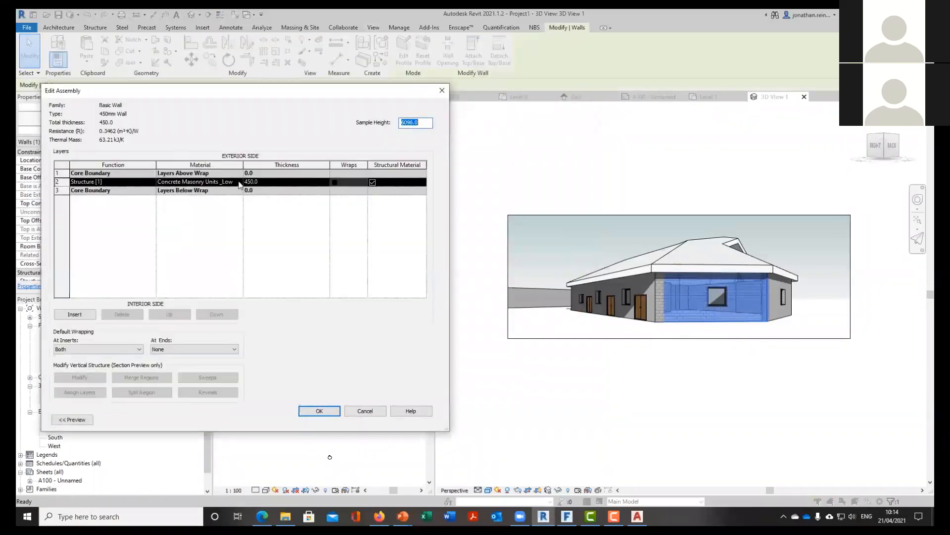
left_click(240, 184)
left_click(239, 182)
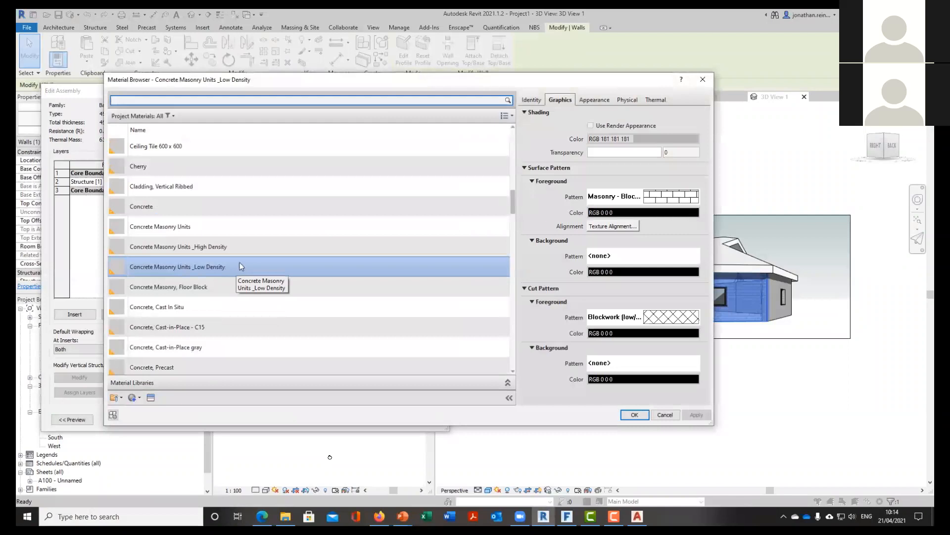
Find the render materials and assign Render, Beige, Smooth to the wall type's structure layer, accepting the type changes
scroll(241, 266, "up", 4)
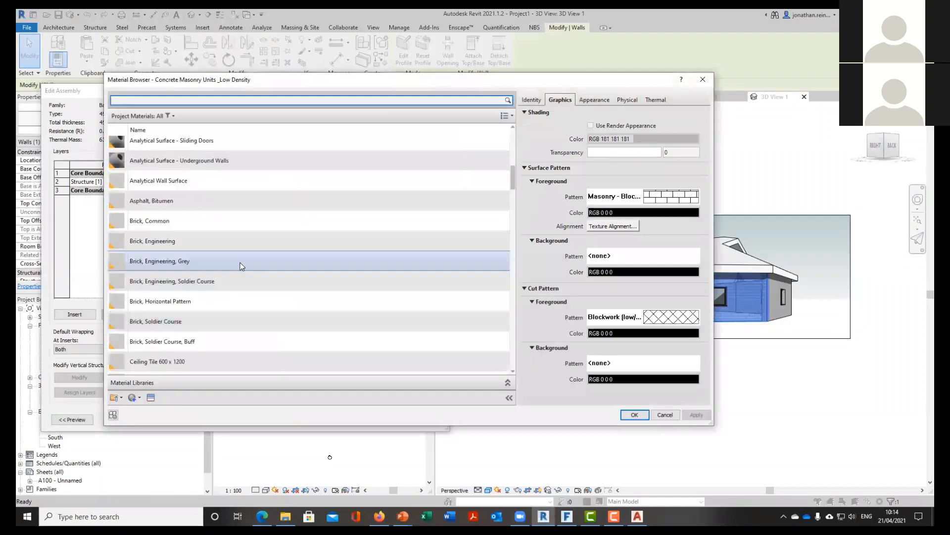
left_click(240, 221)
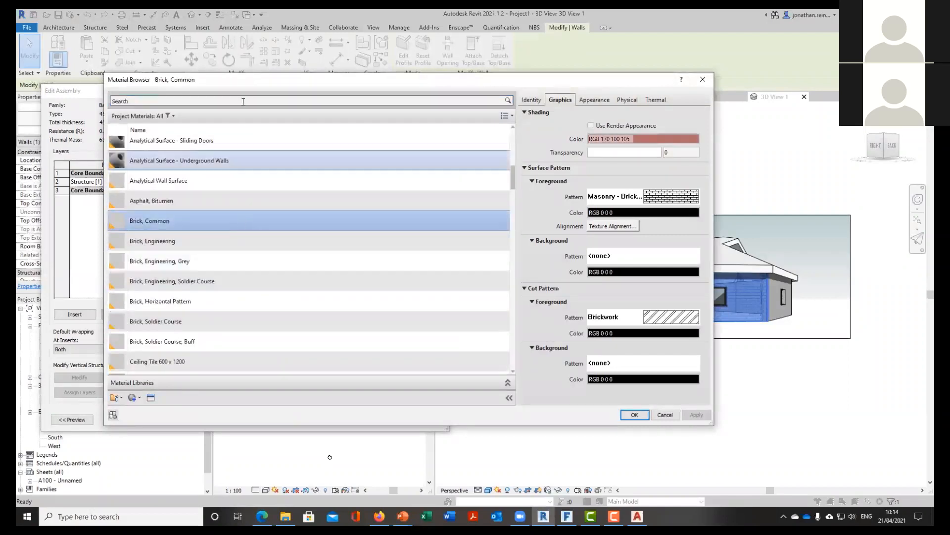
left_click(246, 99)
type("rende")
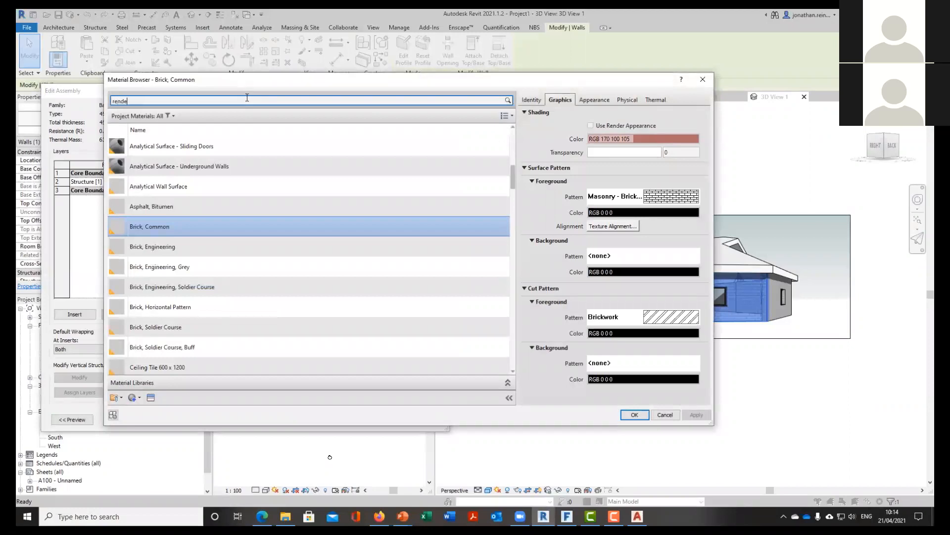
type("r")
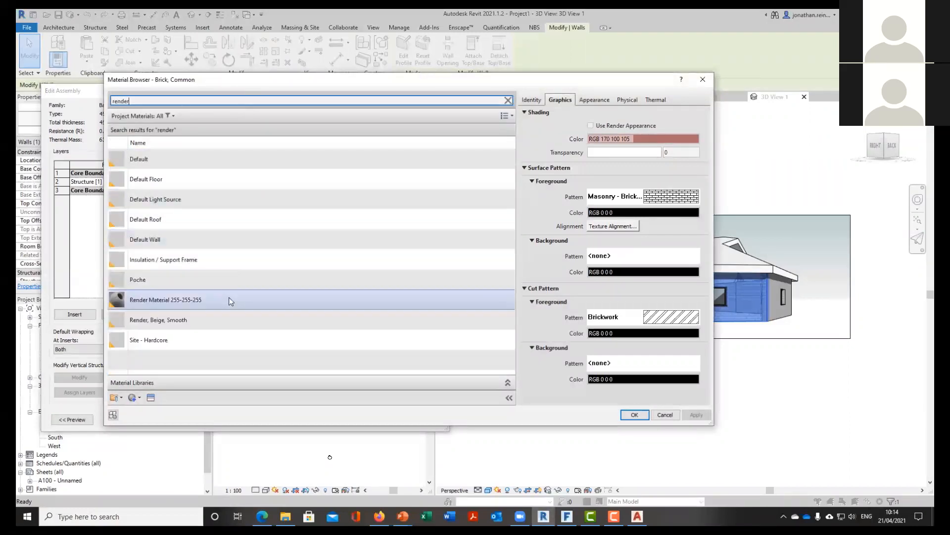
left_click(218, 322)
left_click(636, 416)
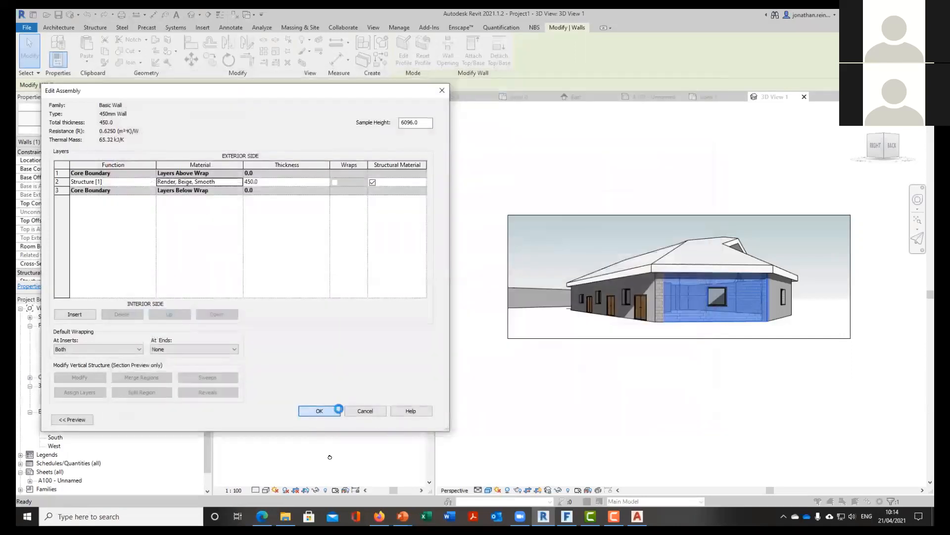
left_click(338, 408)
left_click(330, 421)
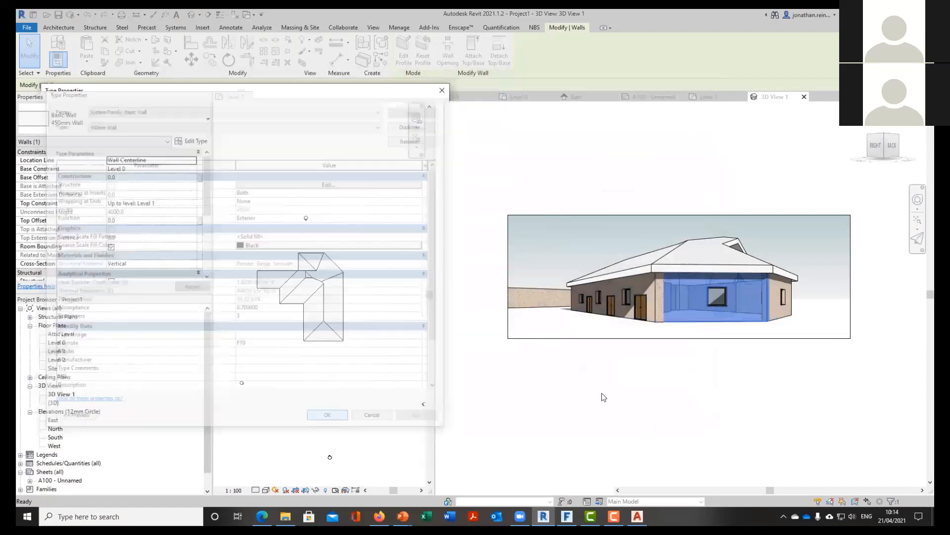
left_click(602, 394)
Set the sill height of the three windows in the shaded wall with the doors to 800
scroll(636, 291, "up", 4)
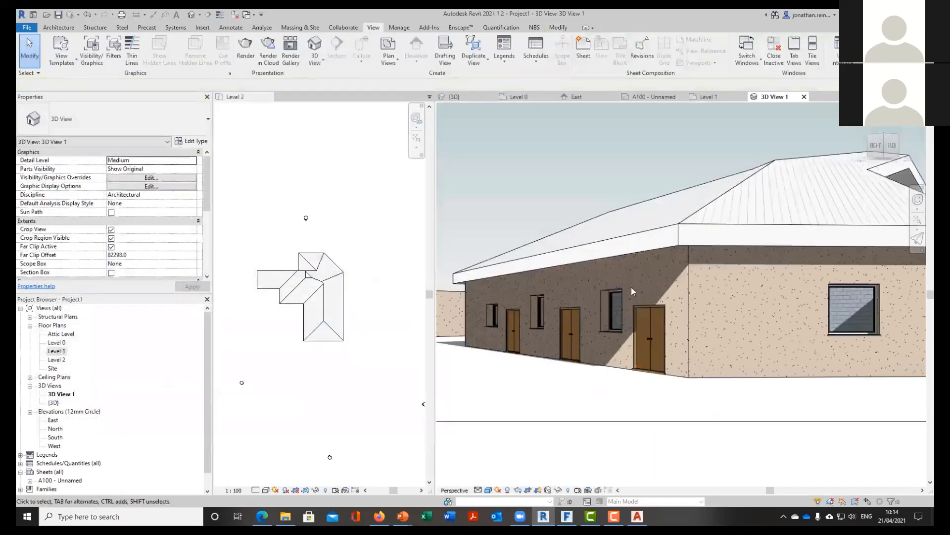
scroll(632, 289, "down", 3)
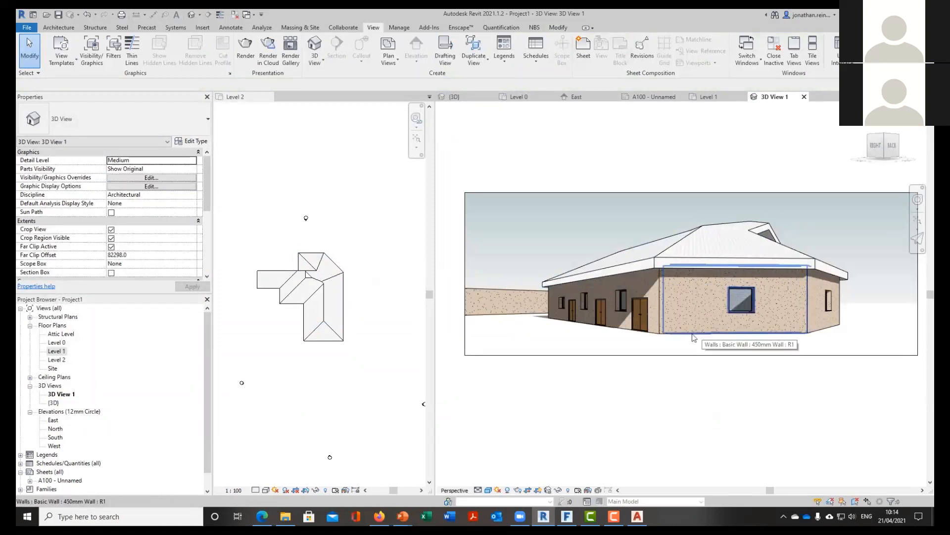
scroll(562, 312, "up", 2)
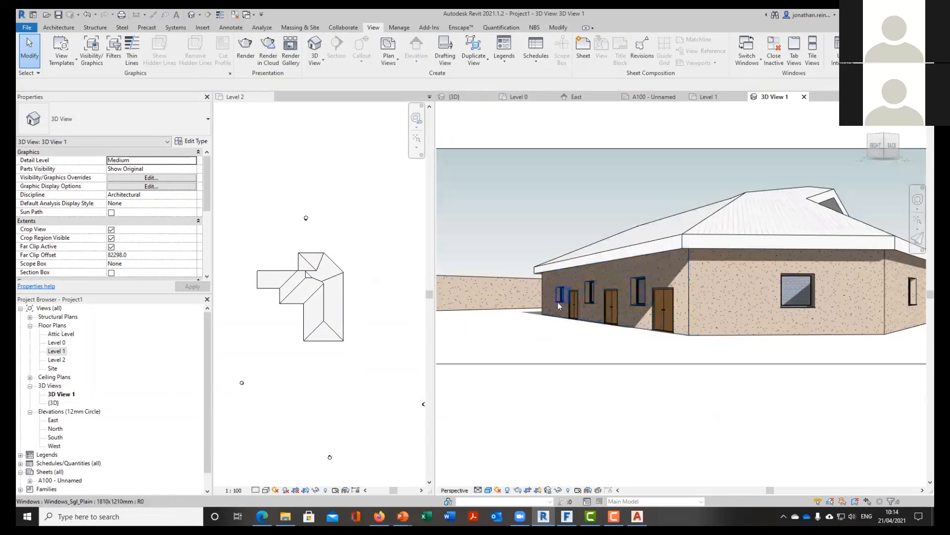
left_click(558, 305)
left_click(591, 303, "ctrl")
left_click(639, 305, "ctrl")
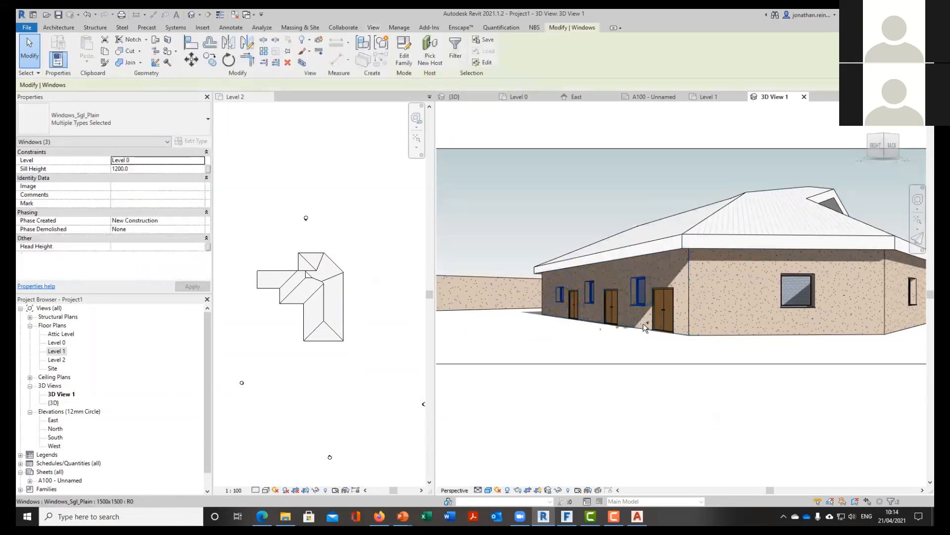
left_click(139, 169)
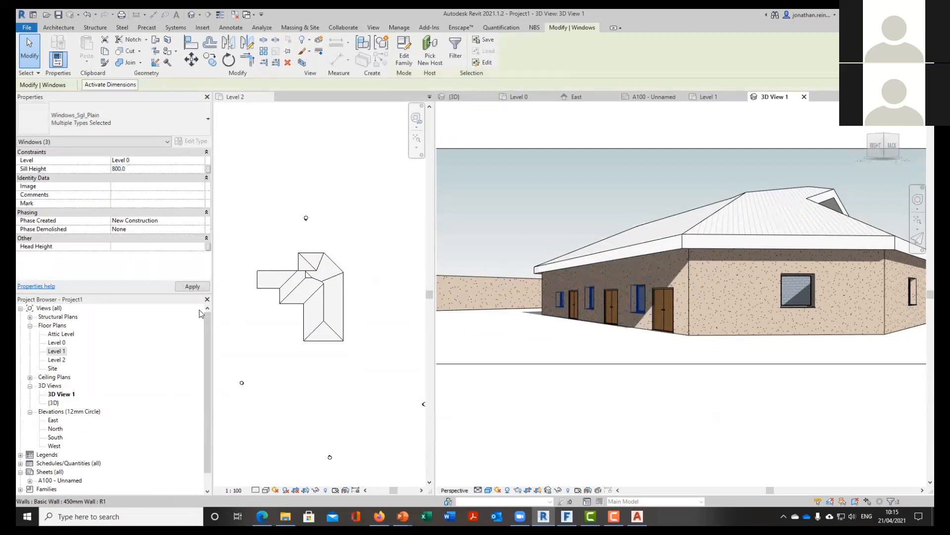
left_click(608, 204)
scroll(609, 225, "down", 3)
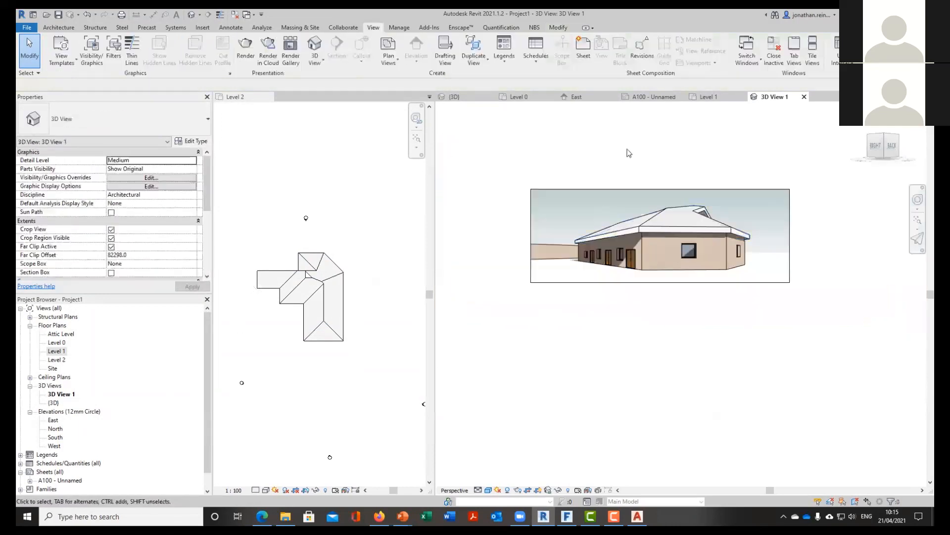
Place 3D View 1 on sheet A100 and position it above the coloured floor plan
left_click(660, 100)
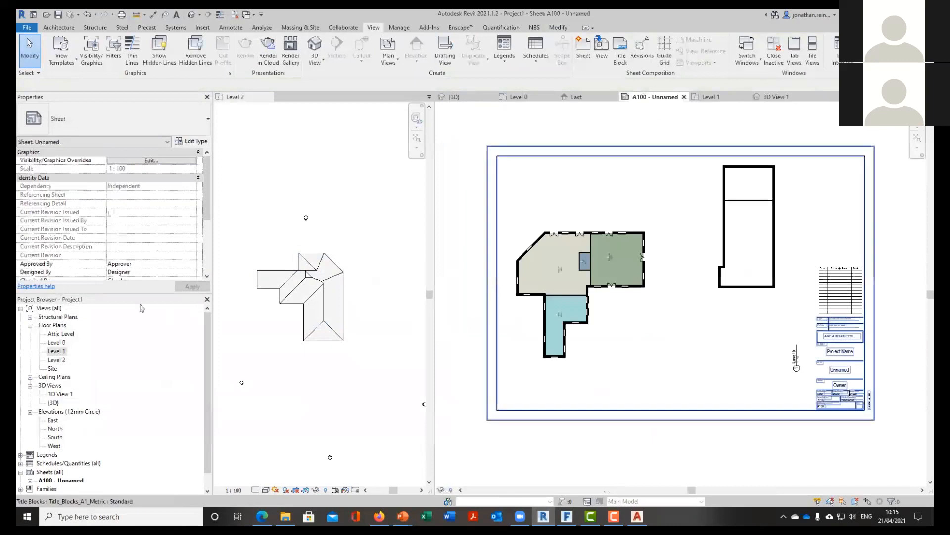
scroll(99, 440, "down", 1)
left_click_drag(59, 377, 686, 363)
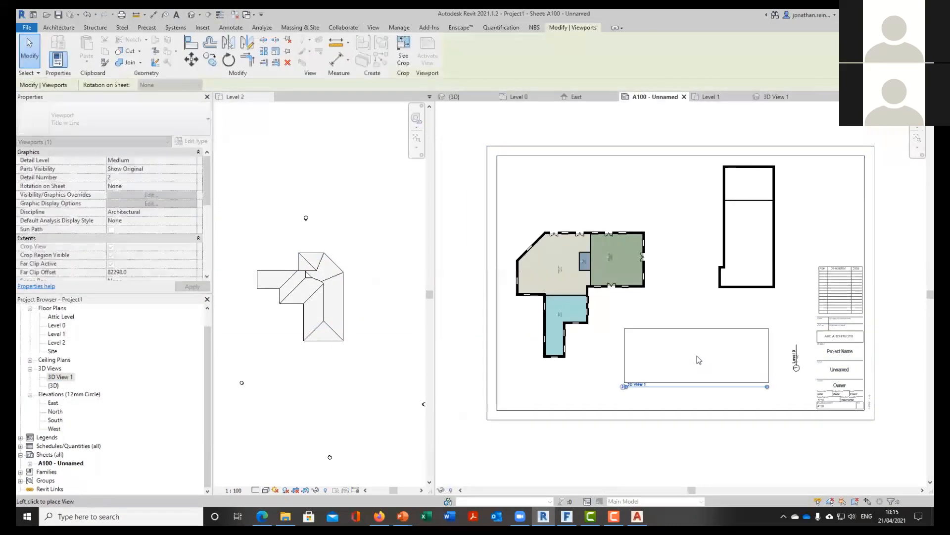
left_click(698, 359)
left_click_drag(713, 367, 604, 202)
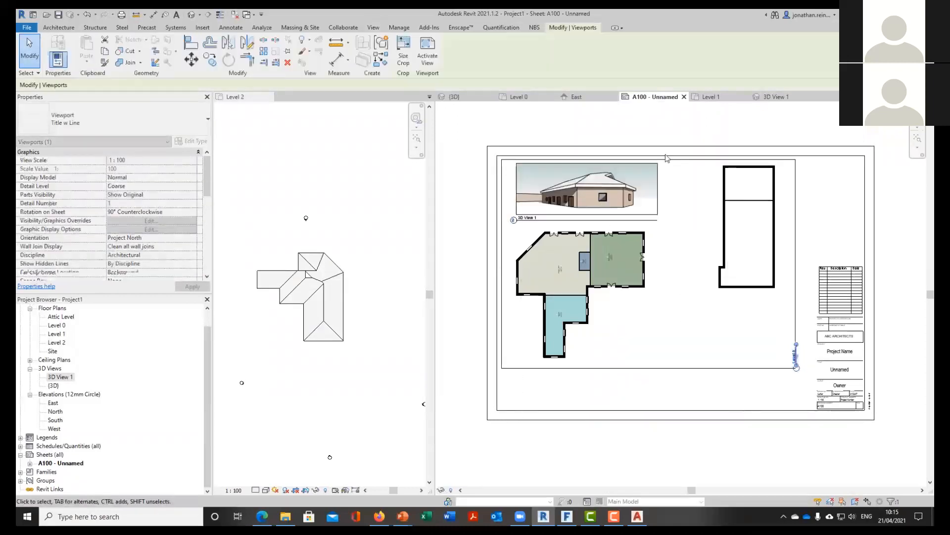
Shorten the perspective view's title line, activate its viewport and remove the crop border around the image
left_click(551, 223)
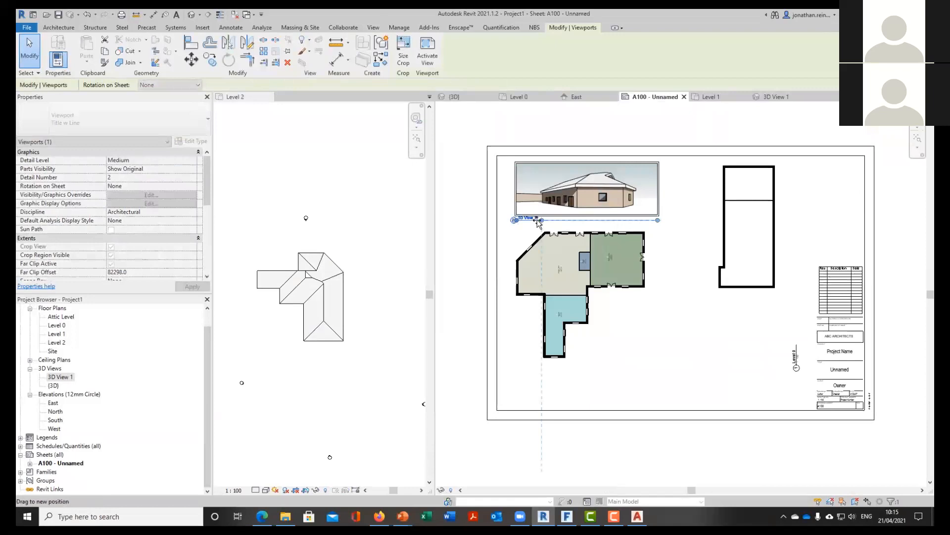
double_click(550, 168)
scroll(551, 161, "up", 2)
left_click(552, 159)
key("Delete")
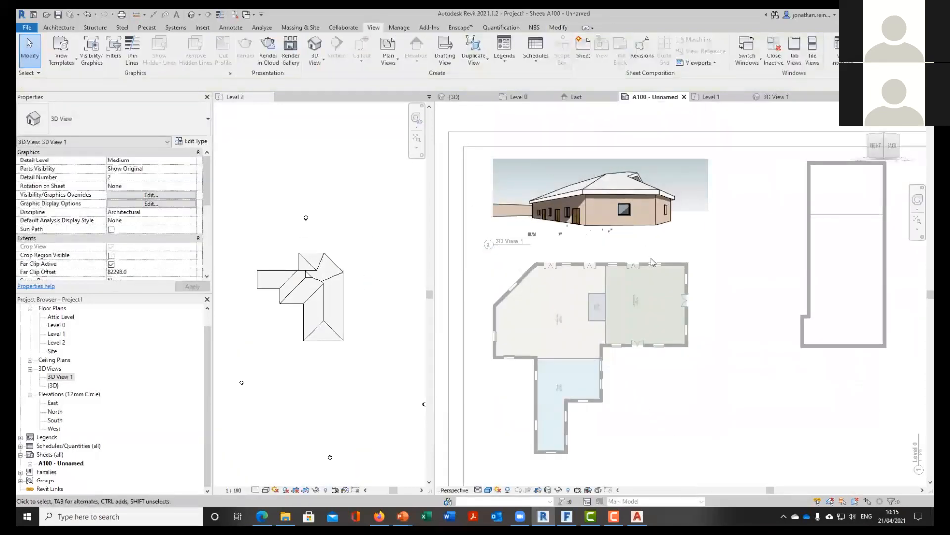
Deactivate the perspective view and activate the coloured Level 0 floor plan on the sheet
double_click(651, 258)
double_click(649, 353)
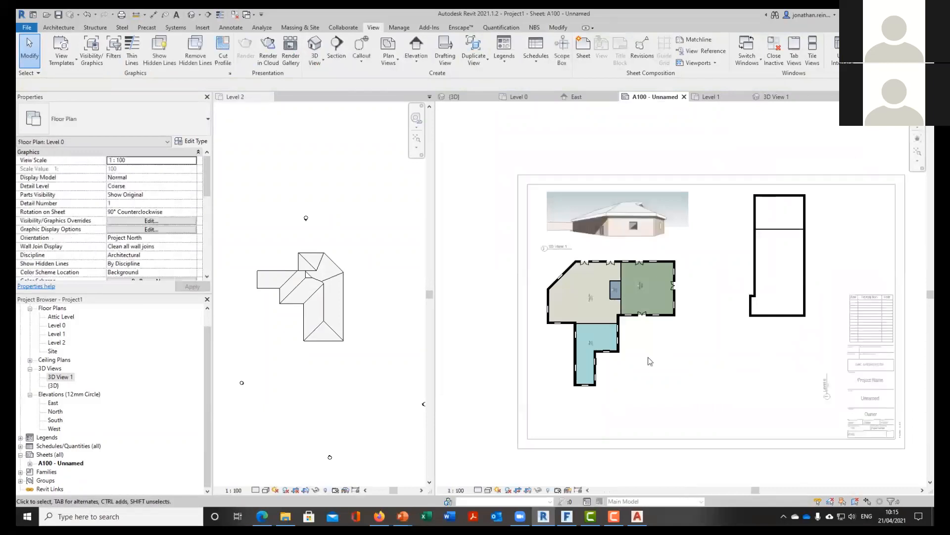
scroll(643, 357, "up", 1)
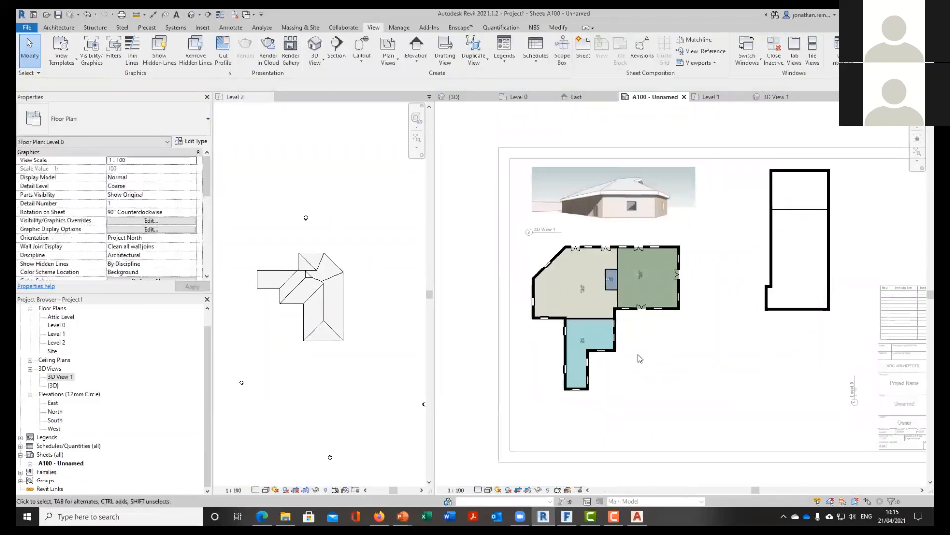
Place five 1525x762mm Furniture_Desk components in a column down the long part of the Office
key("c")
key("m")
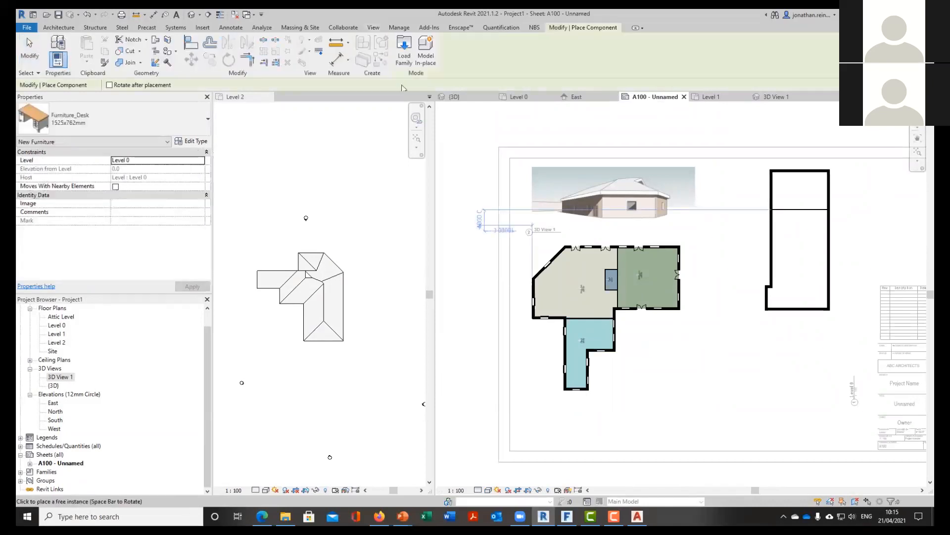
scroll(602, 255, "up", 5)
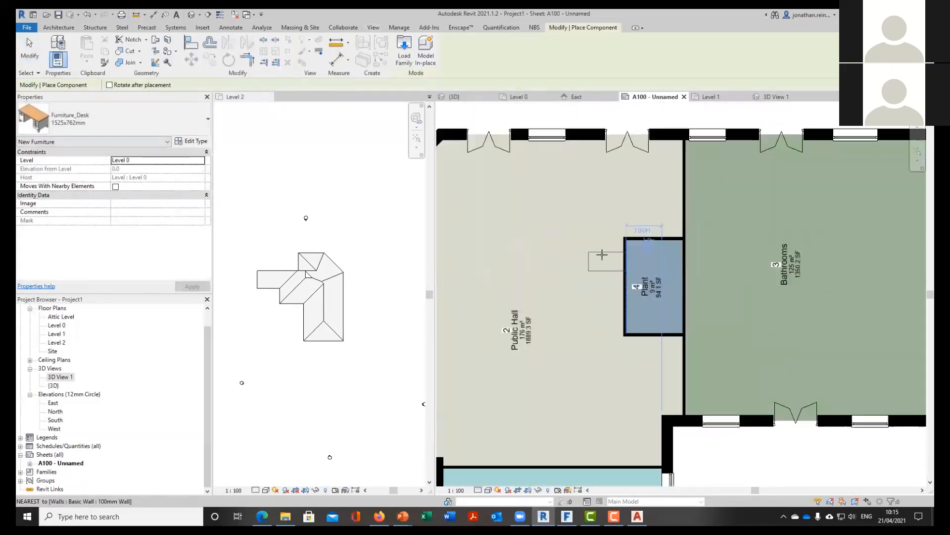
scroll(602, 255, "down", 2)
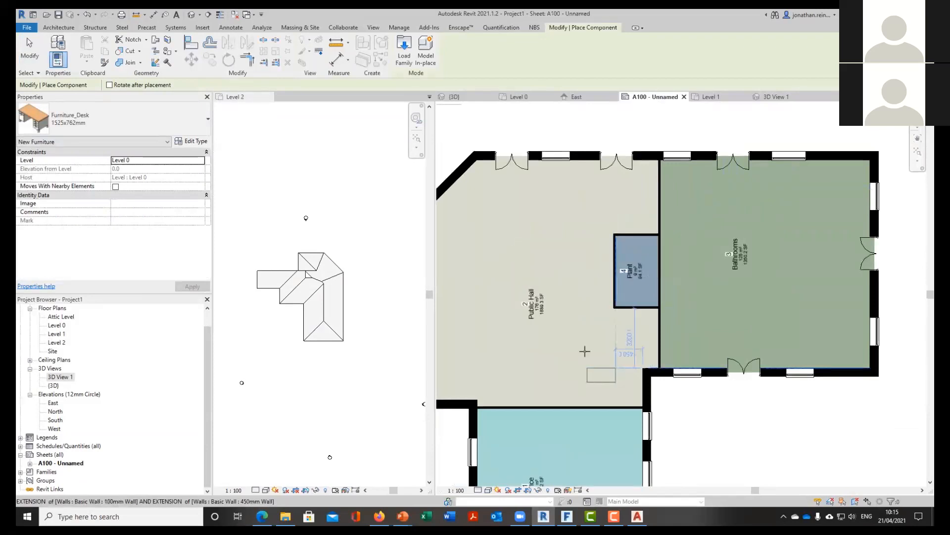
middle_click_drag(523, 443, 604, 258)
left_click(580, 253)
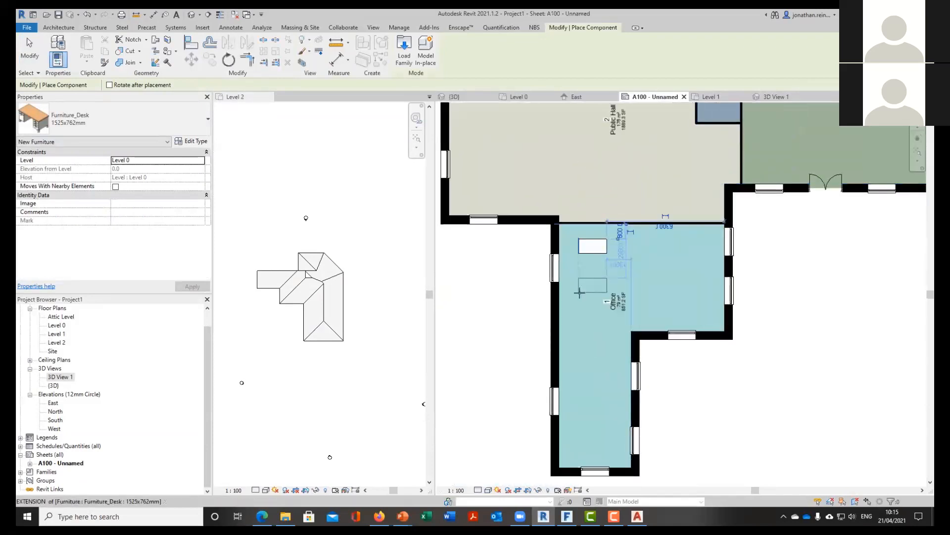
left_click(579, 292)
left_click(579, 339)
left_click(579, 391)
left_click(579, 437)
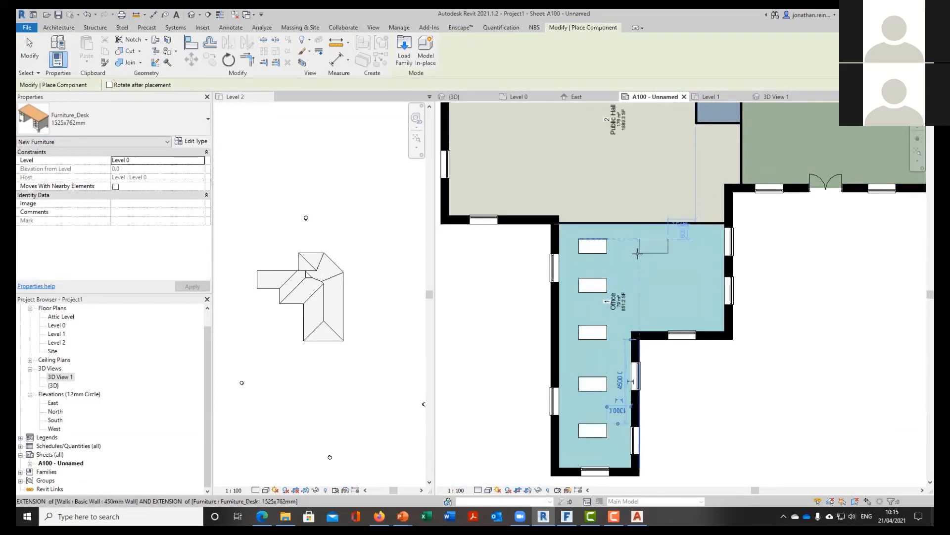
Place three more 1525x762mm desks in the wider part of the Office and finish placing components
left_click(638, 253)
left_click(640, 292)
left_click(683, 292)
scroll(599, 354, "down", 3)
key("Escape")
key("Escape")
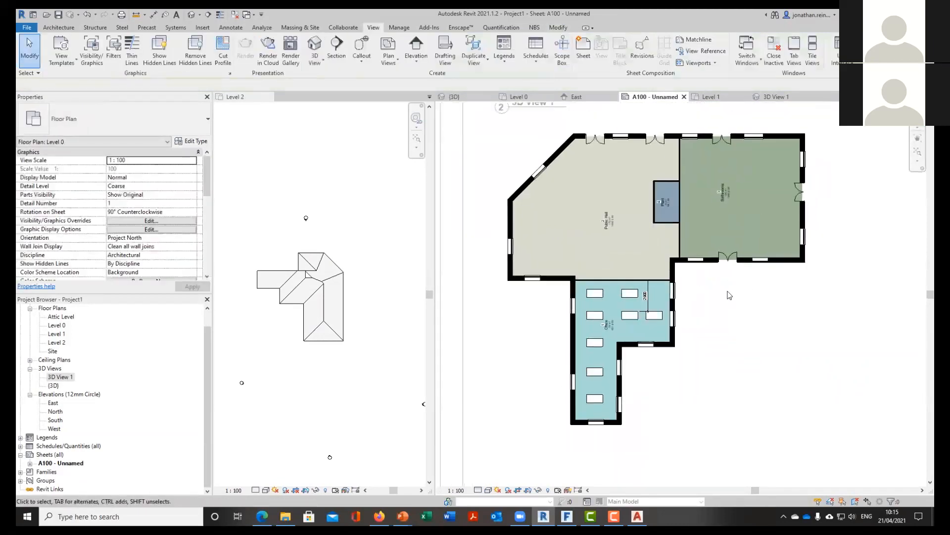
Add 1810x2110mm Doors_ExtDbl_Flush doors to the Office, Plant and Bathrooms partition walls, and deactivate the plan view
key("d")
key("r")
scroll(610, 259, "up", 1)
left_click(626, 289)
middle_click_drag(690, 220, 660, 265)
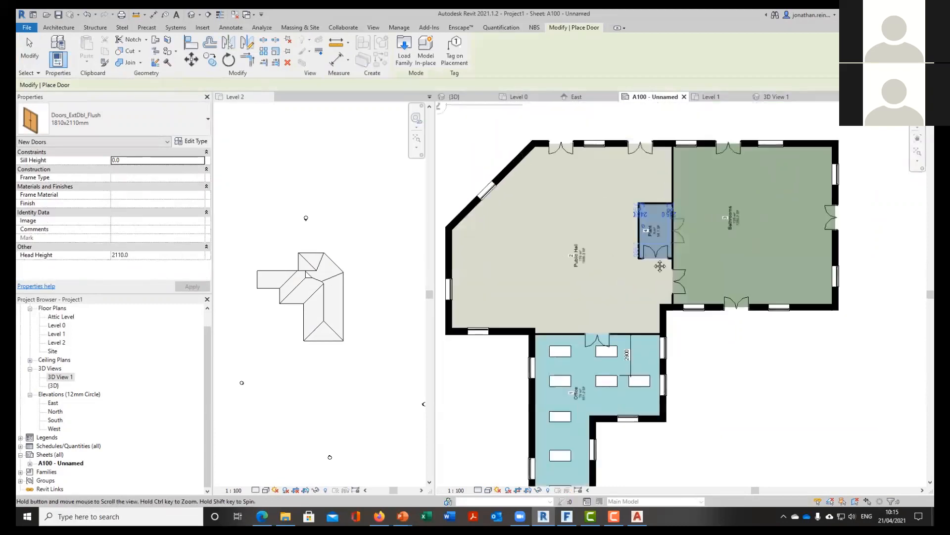
scroll(660, 266, "down", 4)
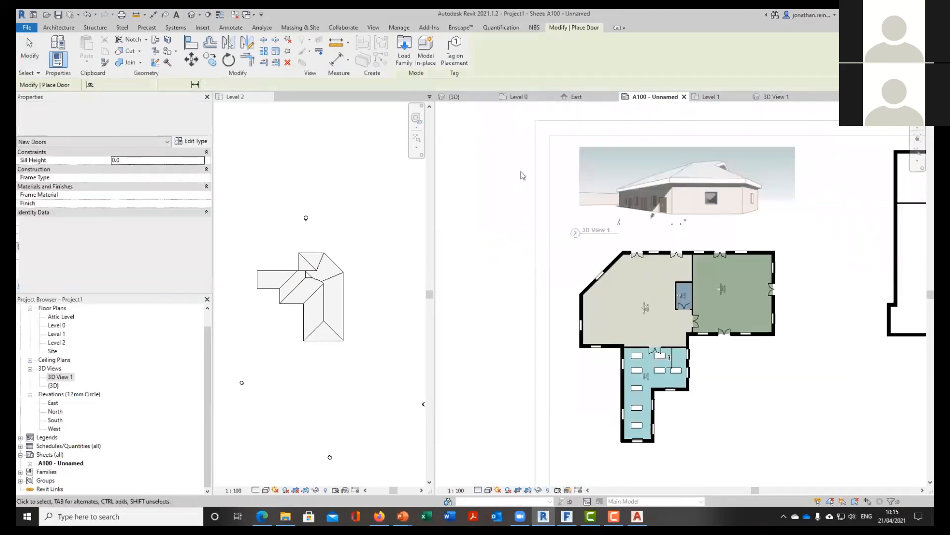
key("Escape")
double_click(521, 171)
Activate the Level 0 floor plan on sheet A100 and start placing a component
middle_click_drag(723, 227, 615, 183)
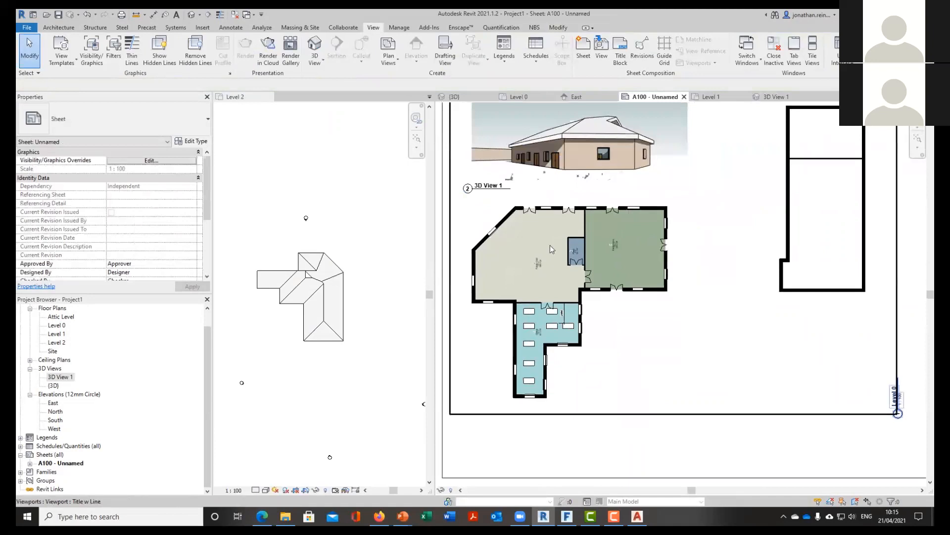
middle_click_drag(550, 245, 596, 248)
double_click(596, 248)
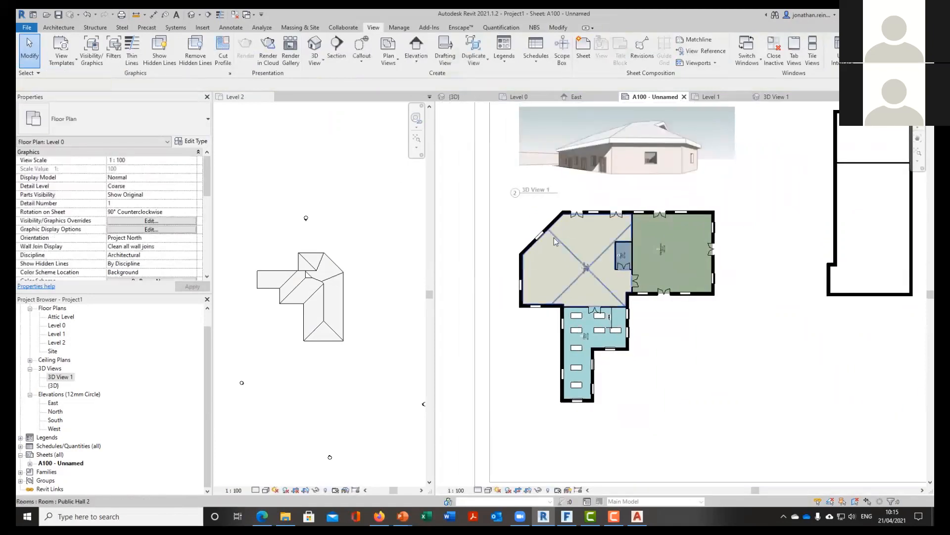
key("c")
key("m")
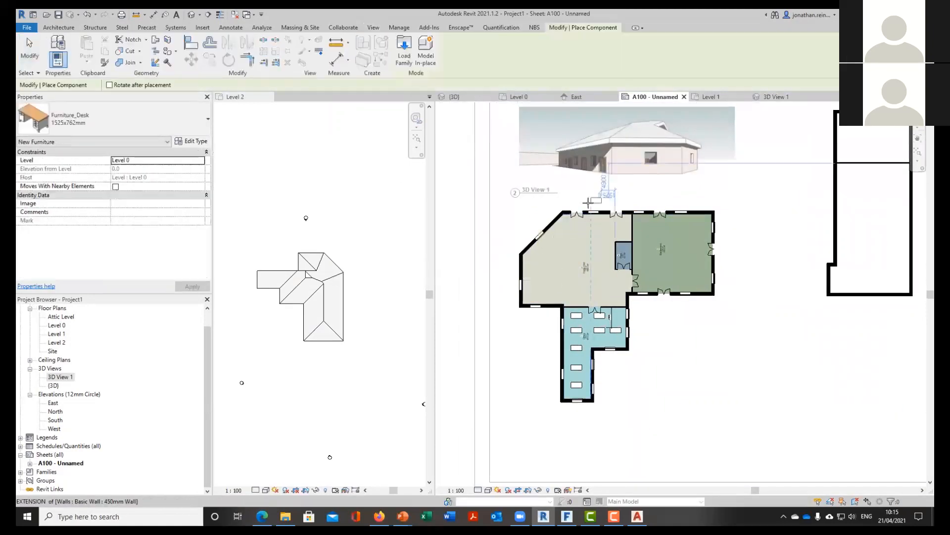
left_click(404, 50)
key("Escape")
left_click(112, 117)
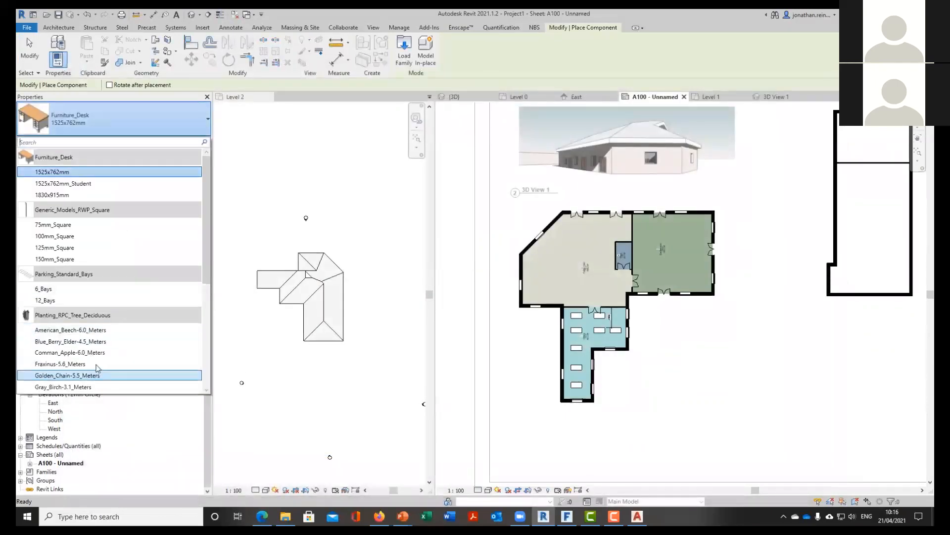
scroll(97, 367, "down", 1)
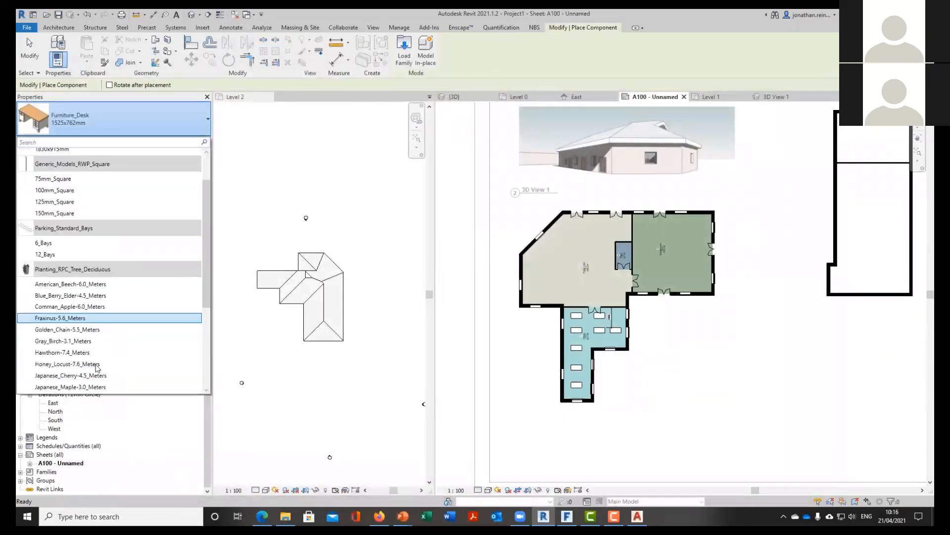
left_click(407, 53)
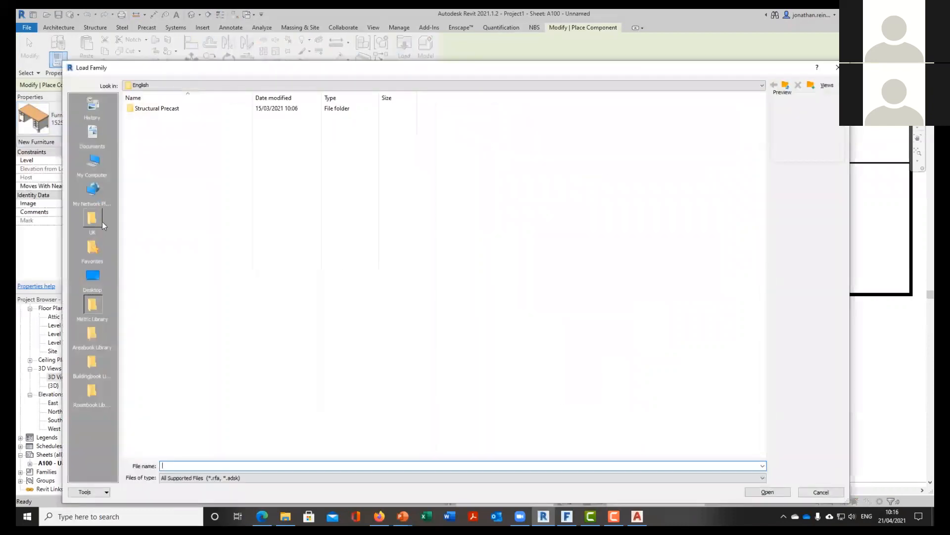
left_click(102, 221)
scroll(178, 300, "down", 2)
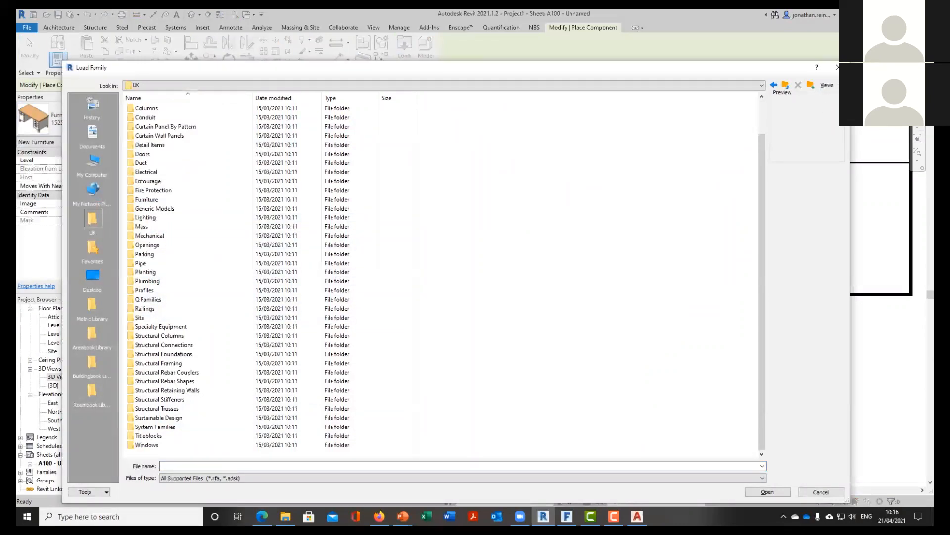
left_click(835, 68)
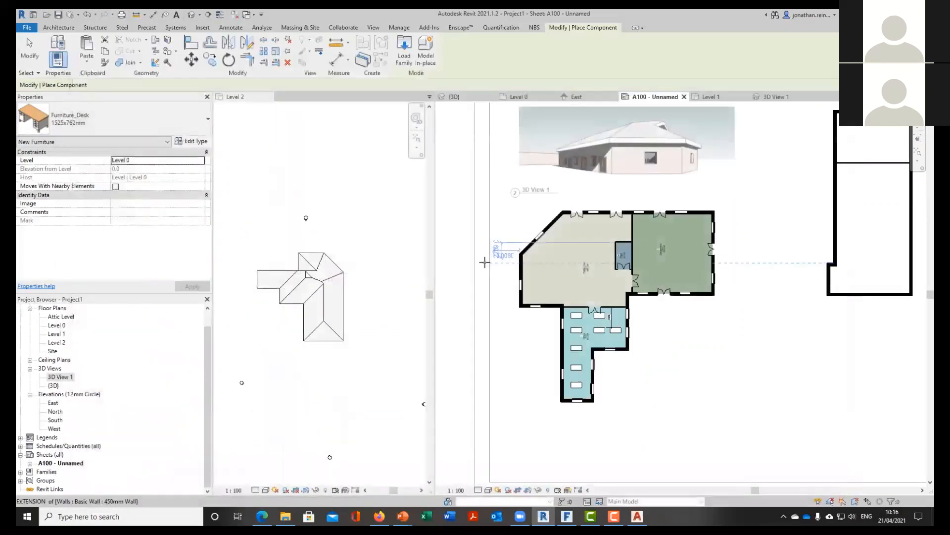
Place seven Fraxinus-5.6_Meters deciduous trees around the outside of the building and finish placing components
left_click(132, 133)
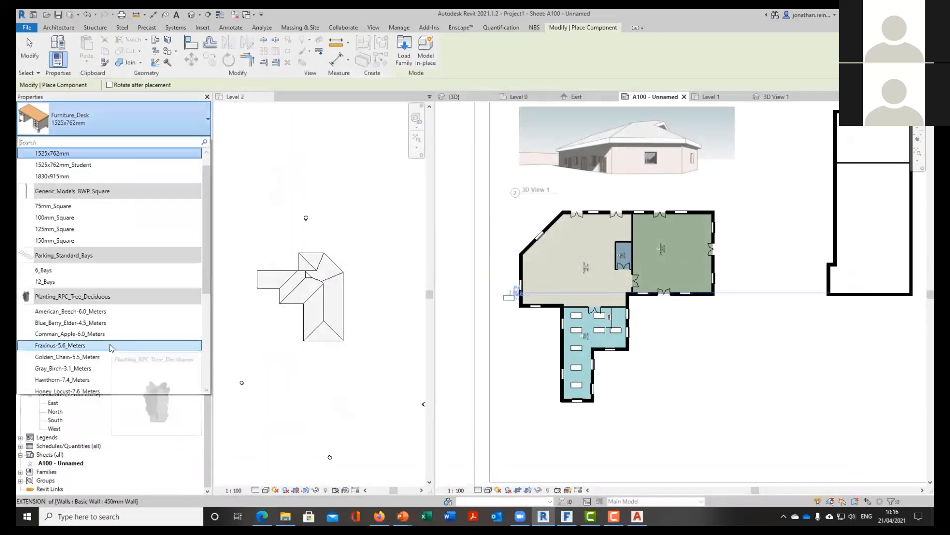
left_click(114, 348)
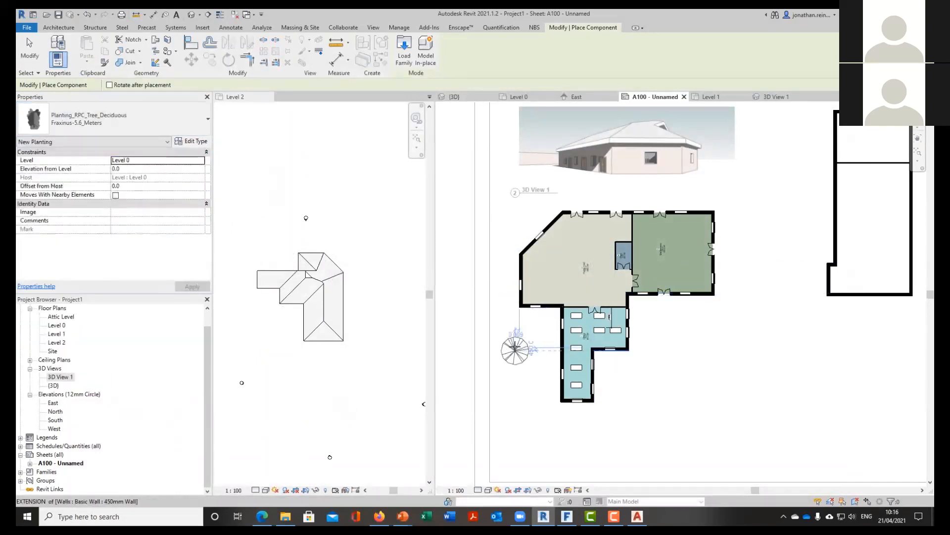
left_click(515, 347)
left_click(669, 394)
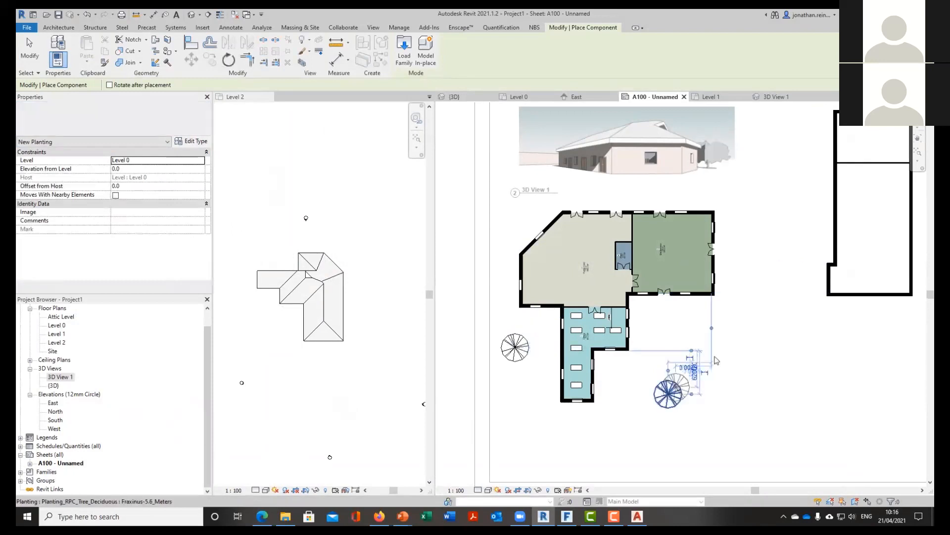
left_click(753, 307)
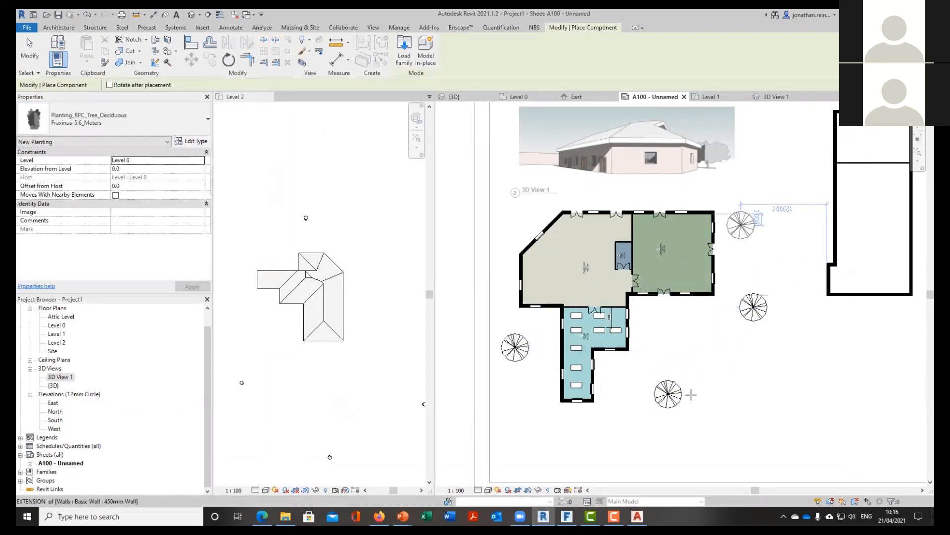
left_click(741, 225)
left_click(711, 341)
left_click(512, 225)
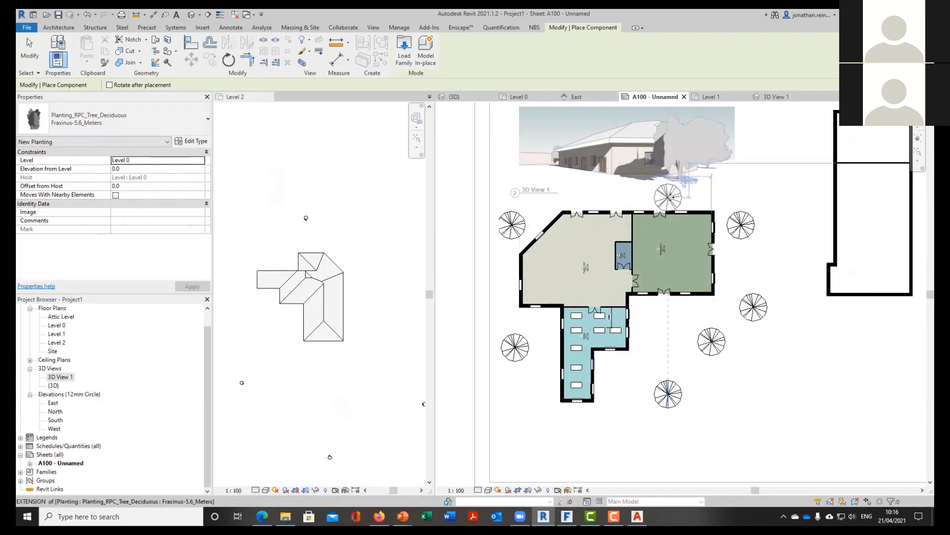
left_click(668, 197)
key("Escape")
key("Escape")
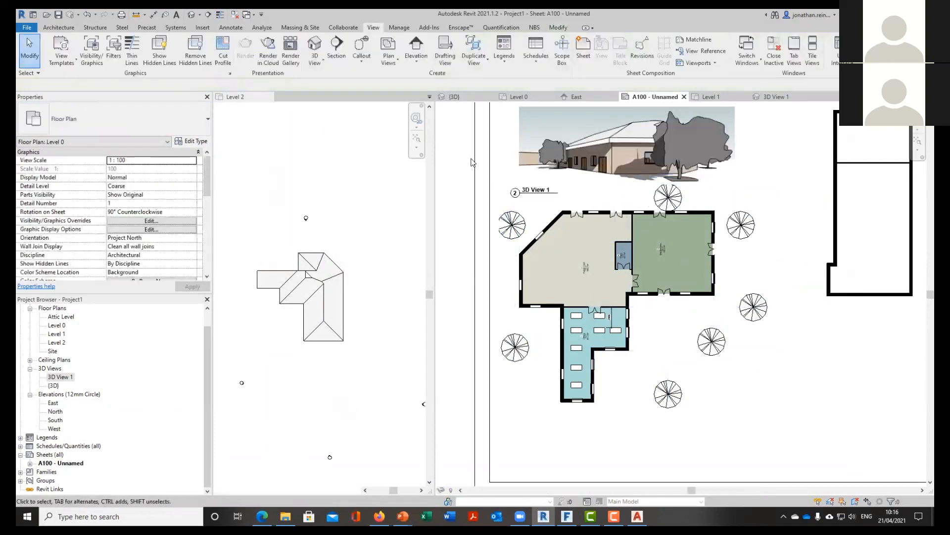
Deactivate the floor plan and move its viewport down the sheet, leaving more space below the perspective view
scroll(639, 233, "down", 2)
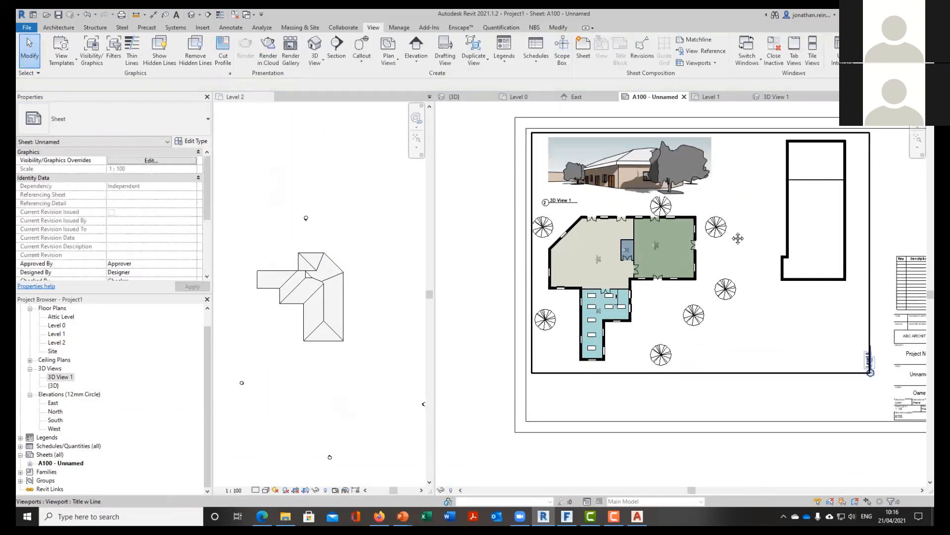
middle_click_drag(738, 238, 672, 223)
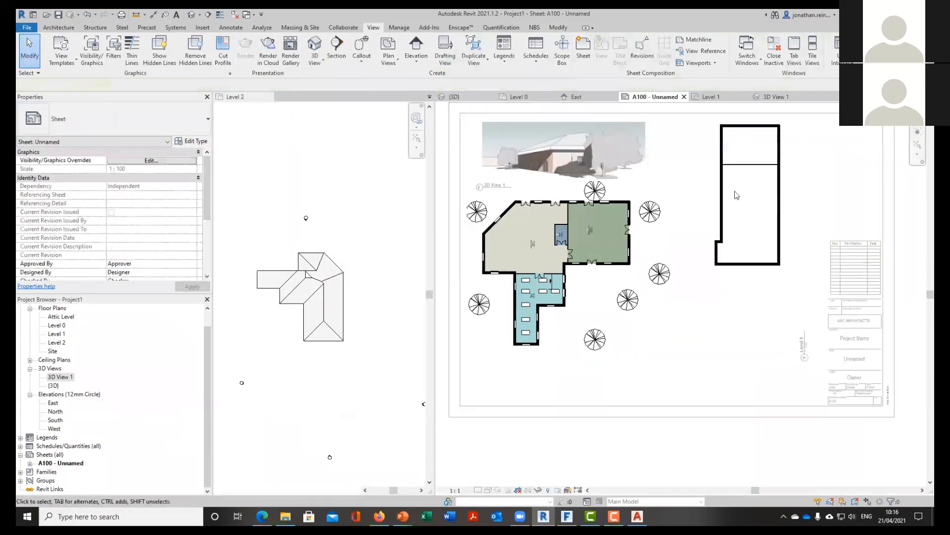
double_click(732, 221)
double_click(917, 216)
left_click(569, 250)
left_click_drag(569, 250, 569, 251)
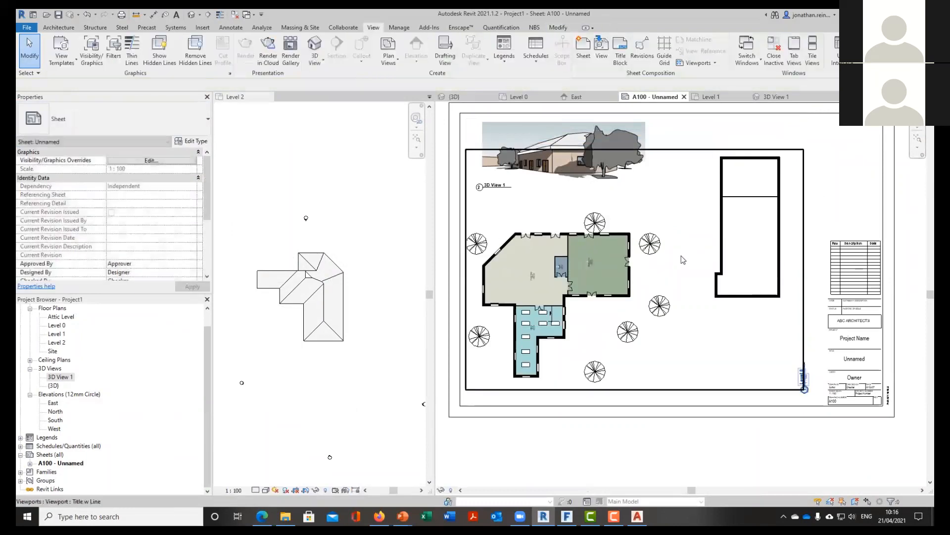
scroll(681, 256, "down", 1)
middle_click_drag(681, 256, 694, 254)
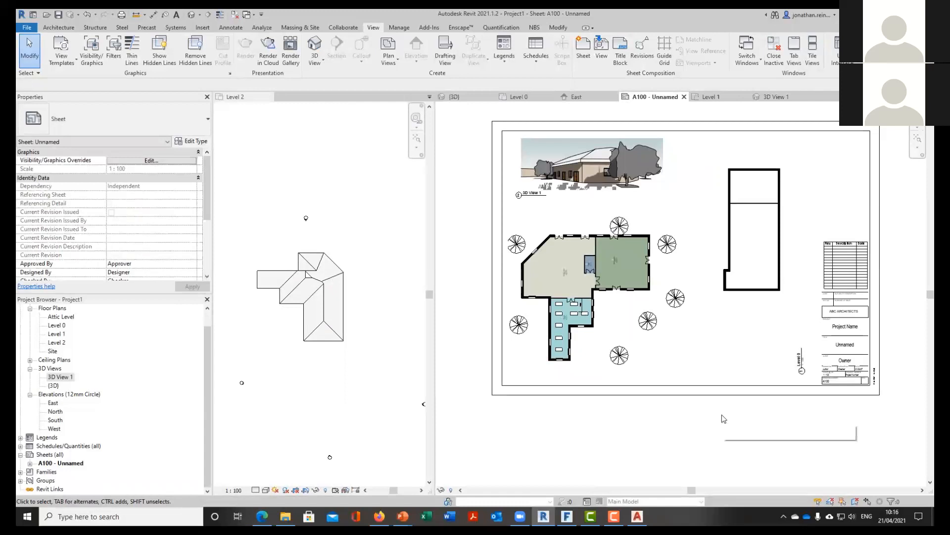
Examine the type properties of the Public Hall's angled 450mm wall, and leave the activated plan view
double_click(548, 239)
left_click(548, 241)
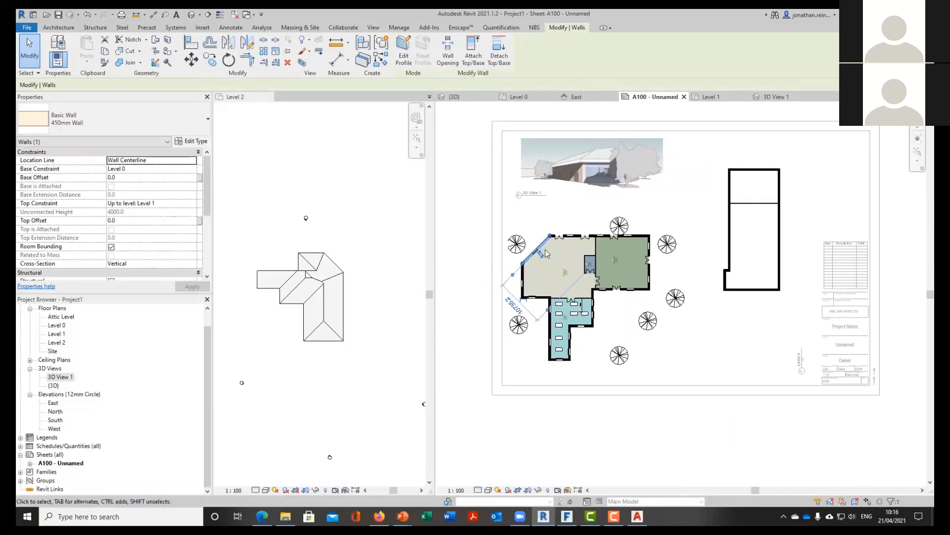
left_click(193, 142)
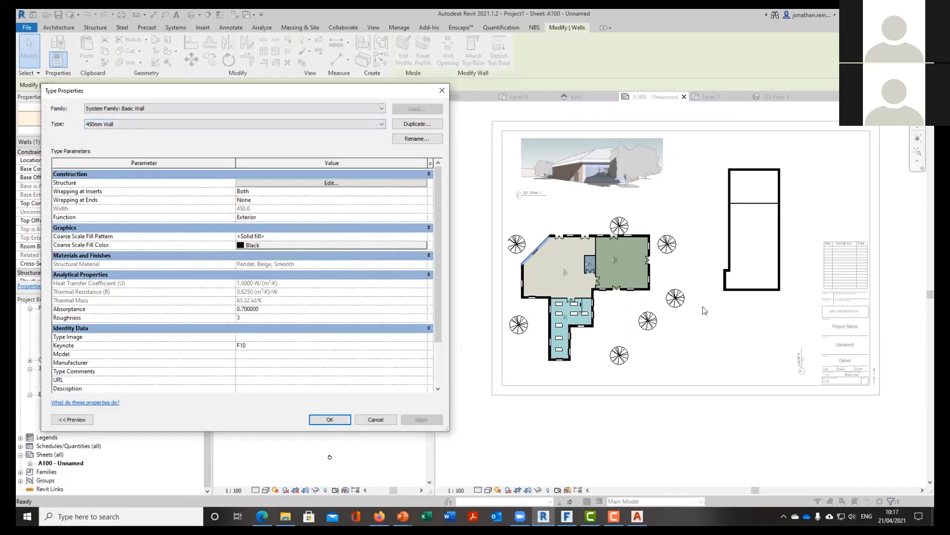
key("Escape")
key("Escape")
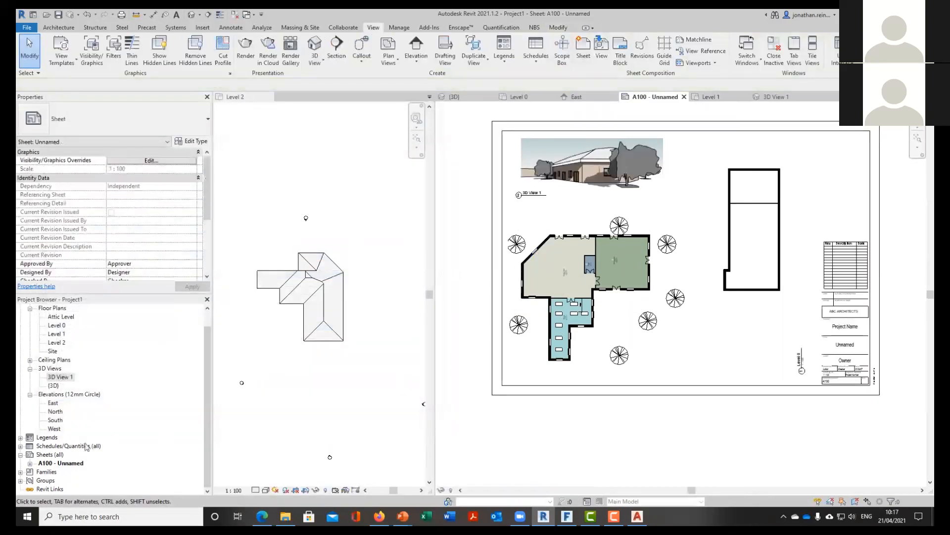
Create a new building component schedule for the Rooms category
left_click(24, 450)
left_click(20, 446)
left_click(57, 455)
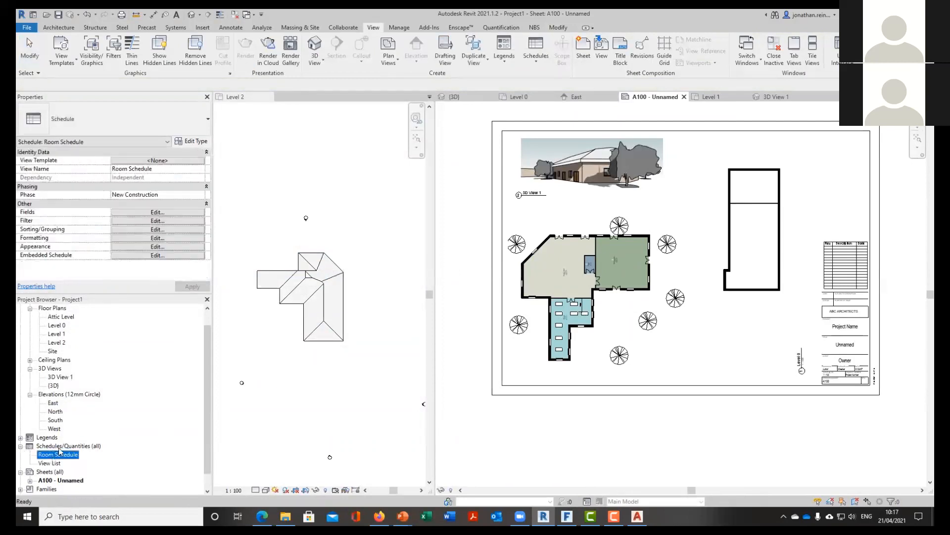
right_click(59, 450)
left_click(86, 330)
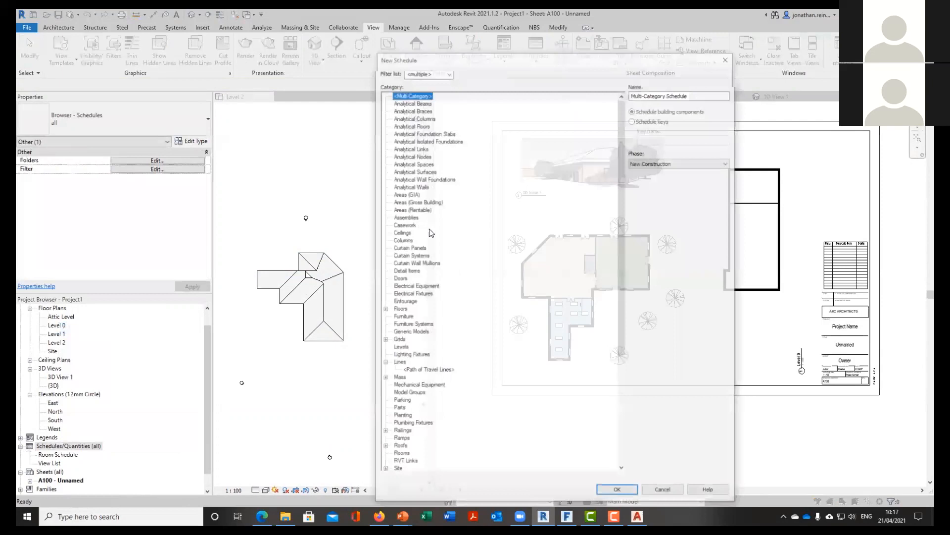
left_click(401, 431)
left_click(401, 454)
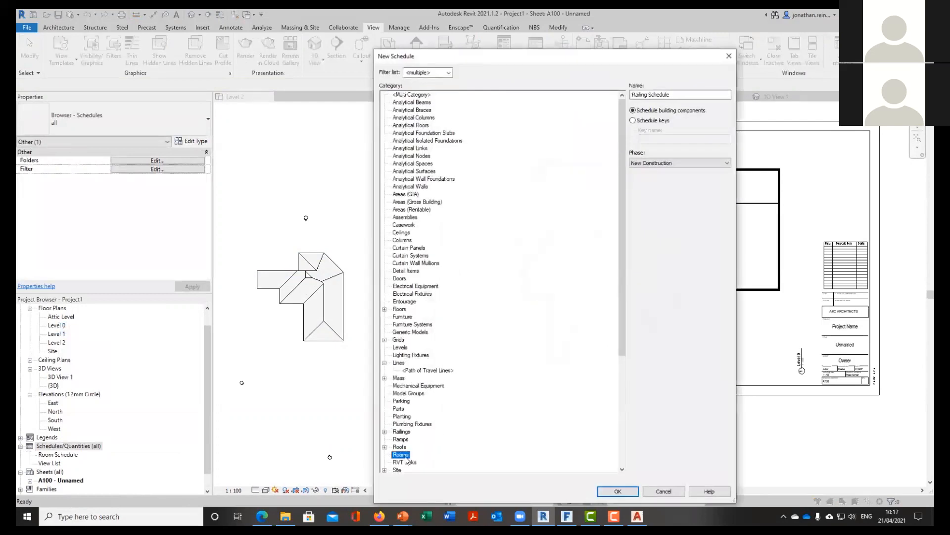
left_click(617, 491)
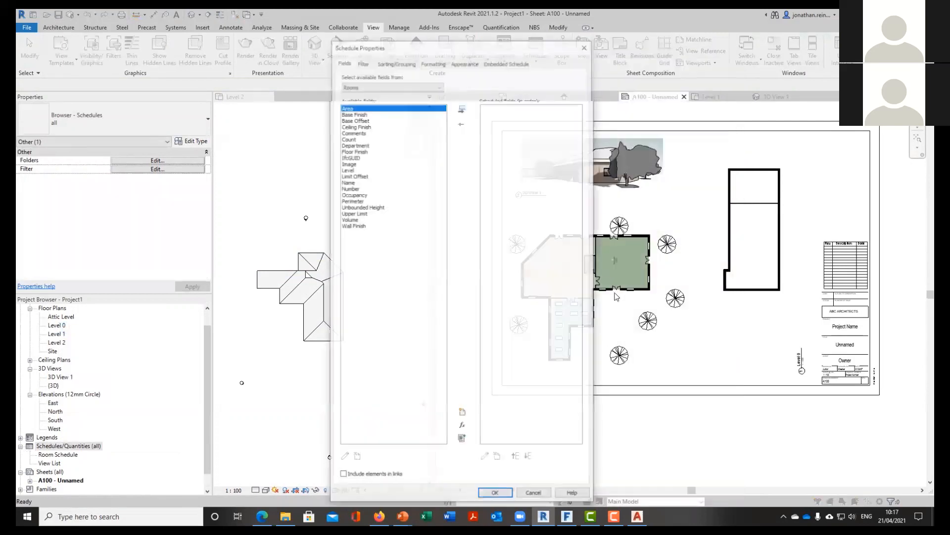
Add the Area, Name and Level fields to the room schedule and generate it
left_click(462, 110)
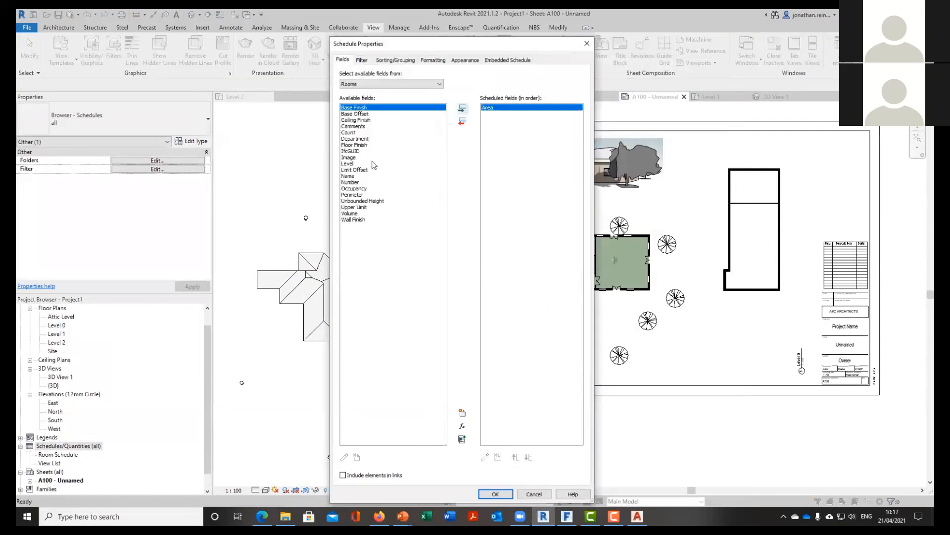
left_click(350, 176)
left_click(461, 109)
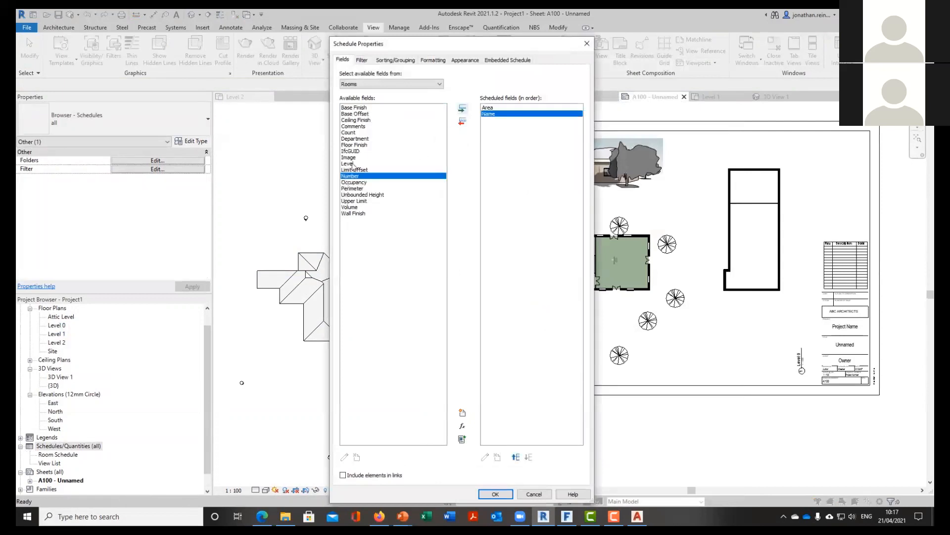
left_click(351, 164)
left_click(463, 109)
left_click(509, 497)
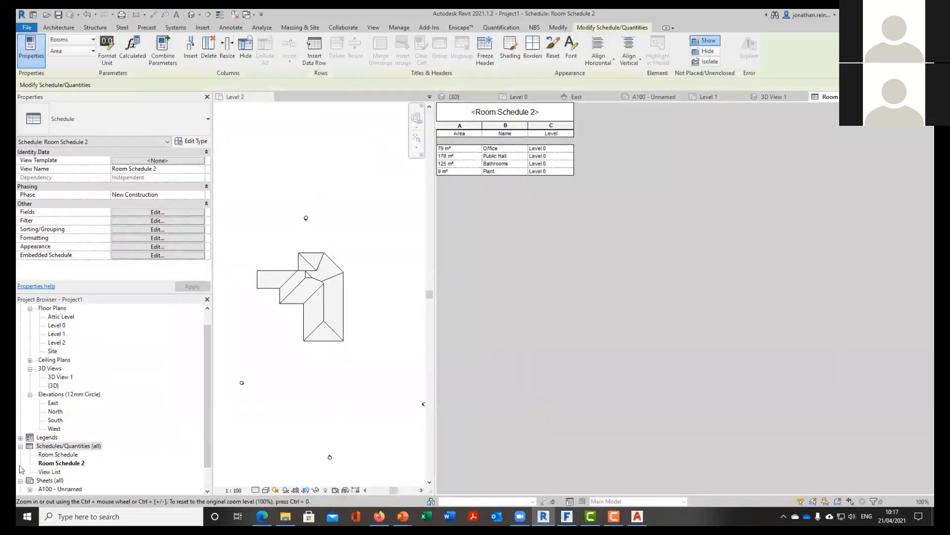
Return to sheet A100 and place Room Schedule 2 in its upper right corner, above the revision table
scroll(80, 473, "down", 1)
double_click(69, 468)
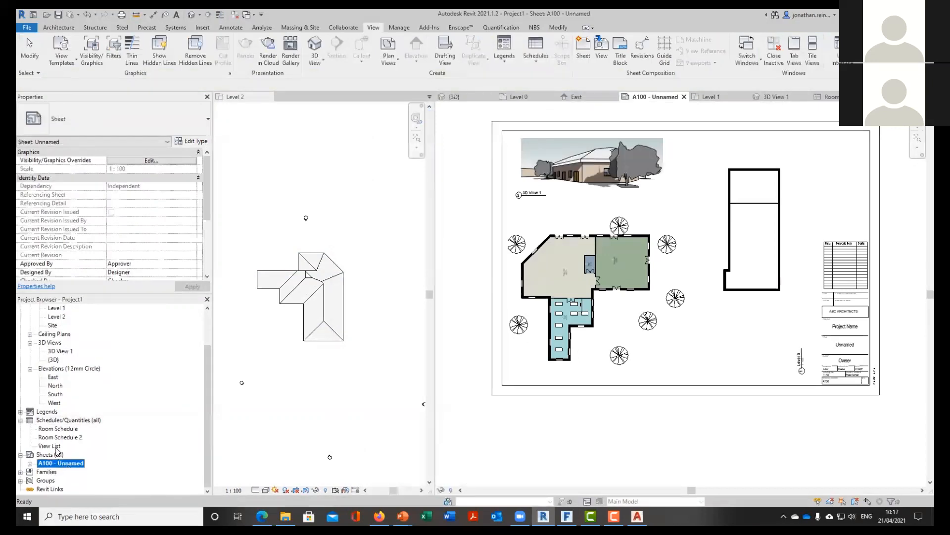
left_click(60, 437)
left_click_drag(689, 378, 792, 340)
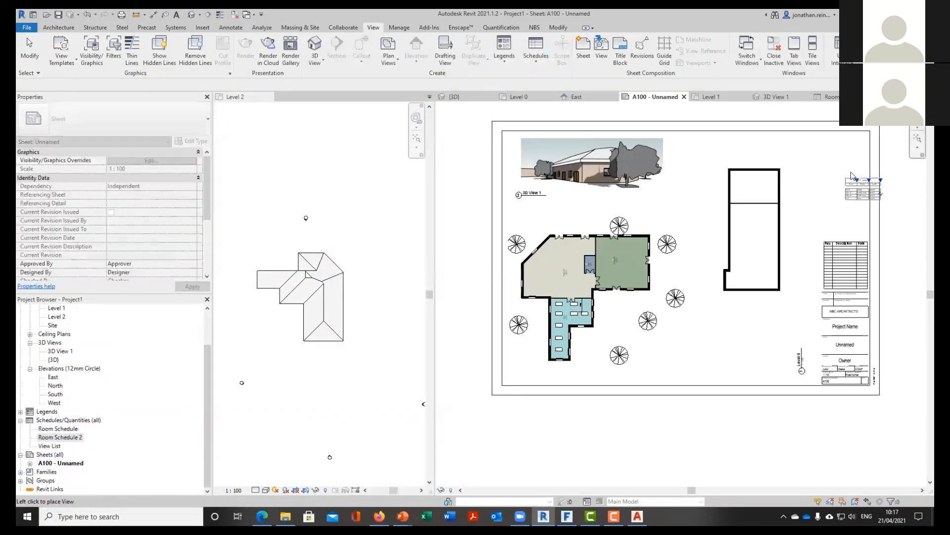
scroll(863, 141, "up", 5)
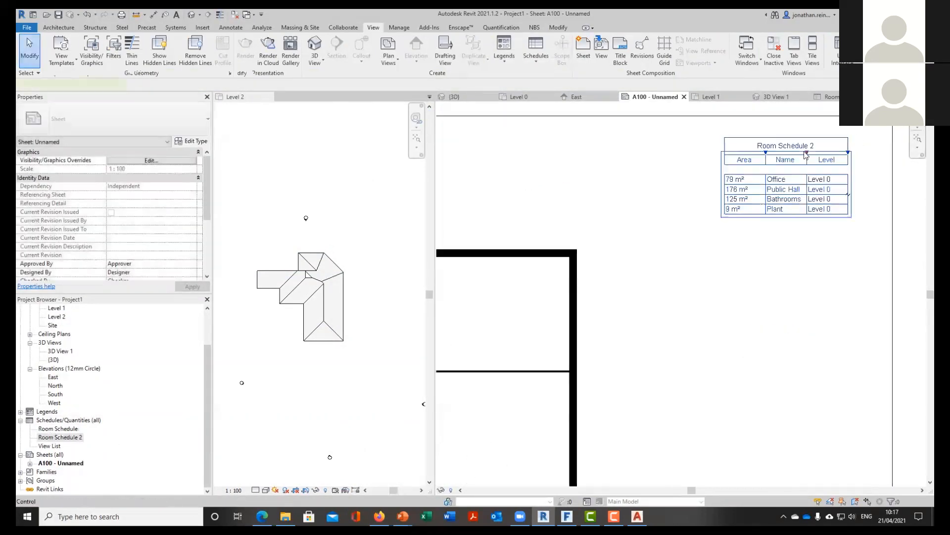
left_click(860, 140)
scroll(778, 193, "down", 3)
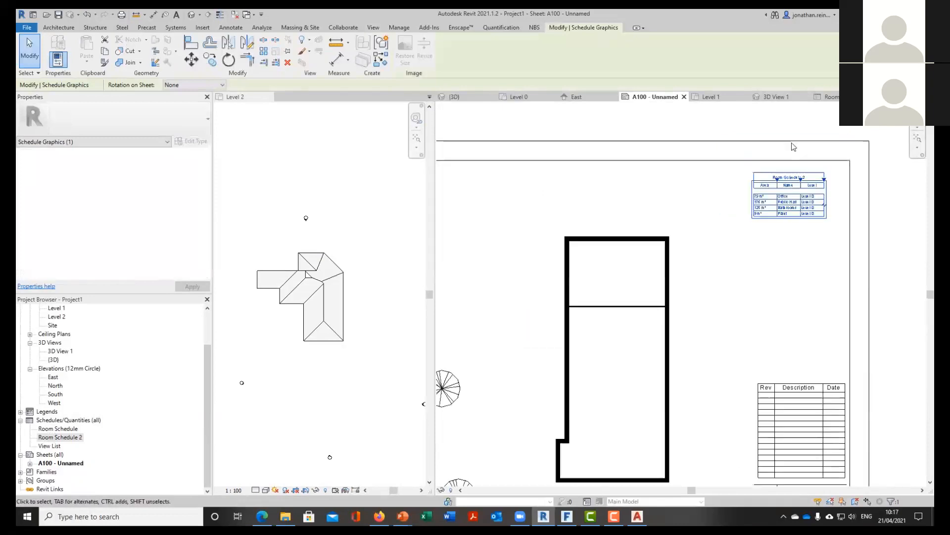
key("Escape")
scroll(745, 317, "down", 4)
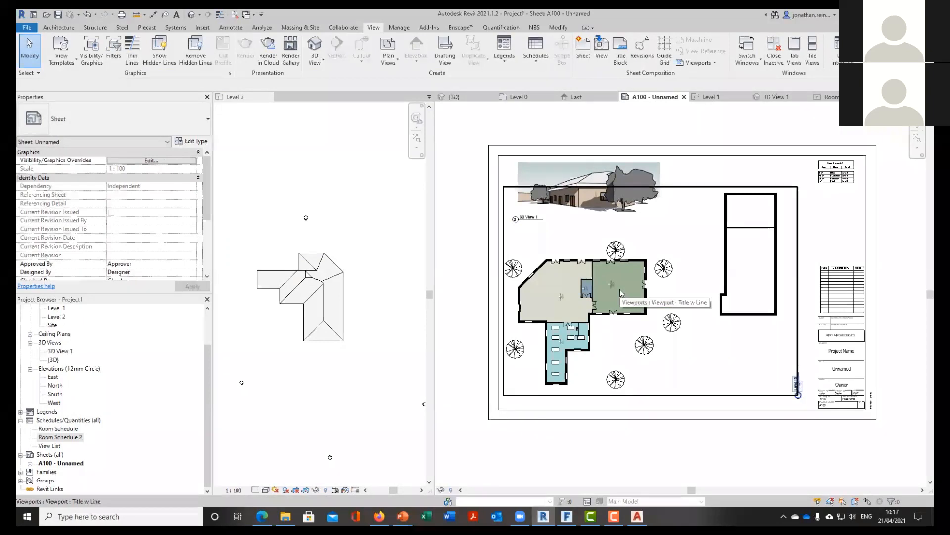
Create a new building component schedule for the Doors category
right_click(66, 423)
left_click(109, 310)
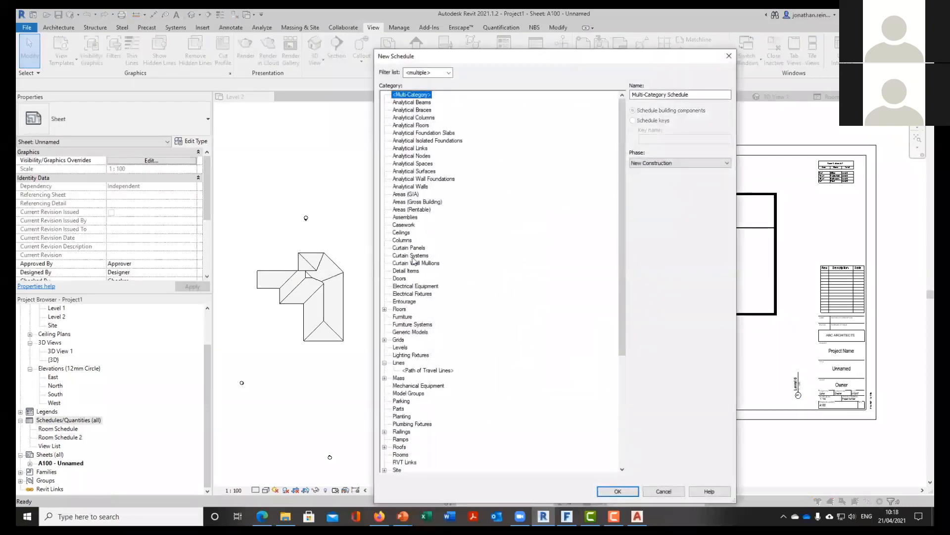
left_click(404, 233)
left_click(402, 279)
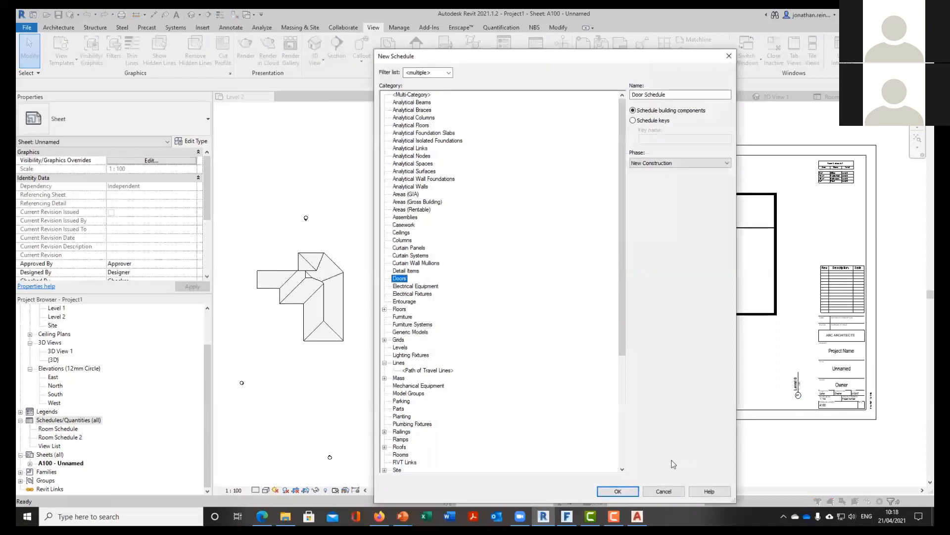
left_click(619, 491)
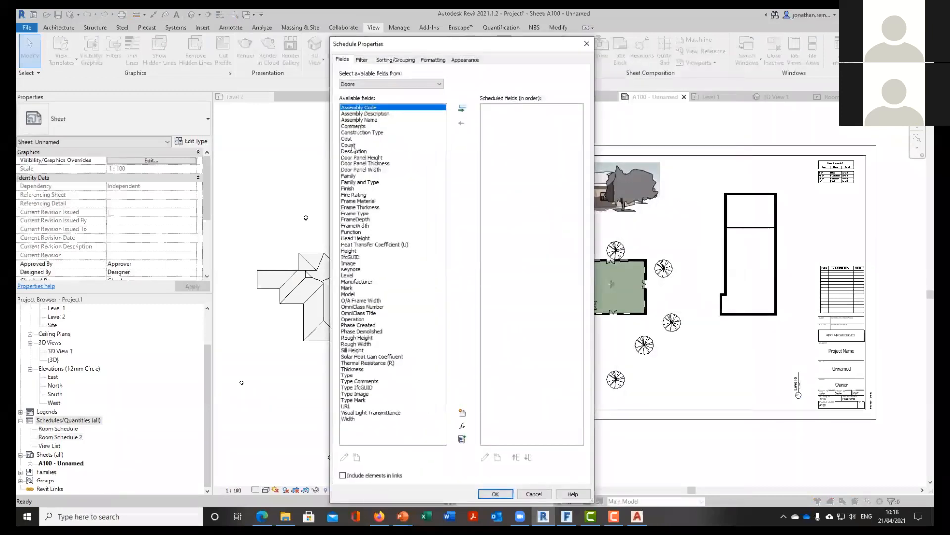
Add the Finish and Type fields to the door schedule and generate it
left_click(351, 190)
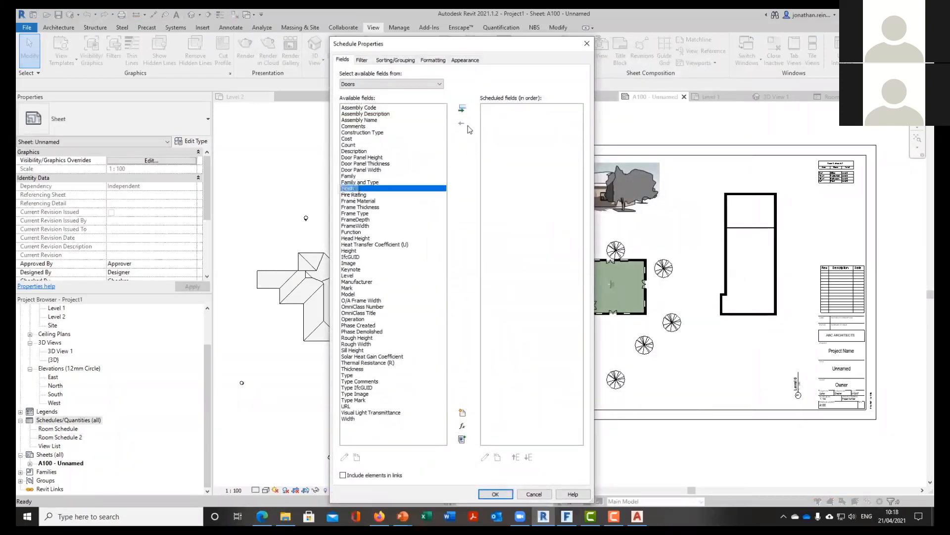
left_click(462, 110)
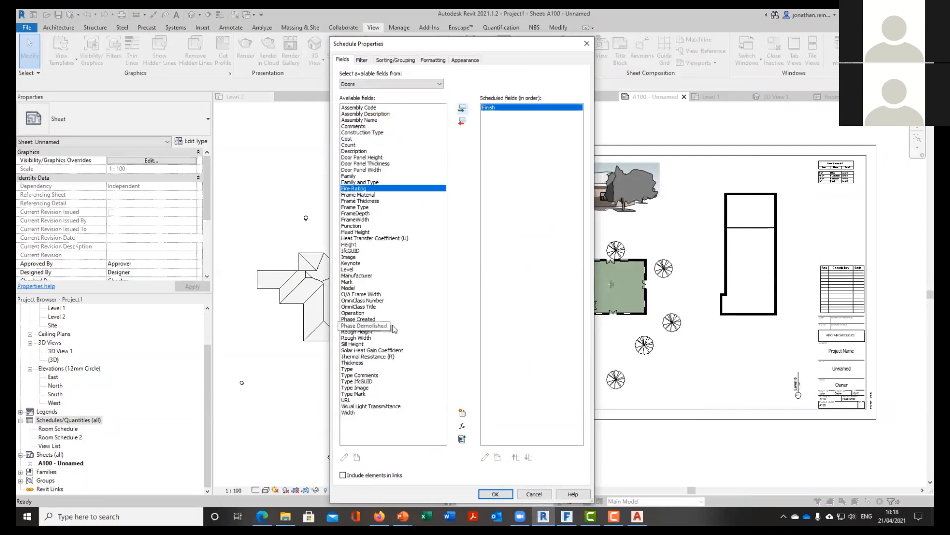
left_click(346, 369)
left_click(462, 109)
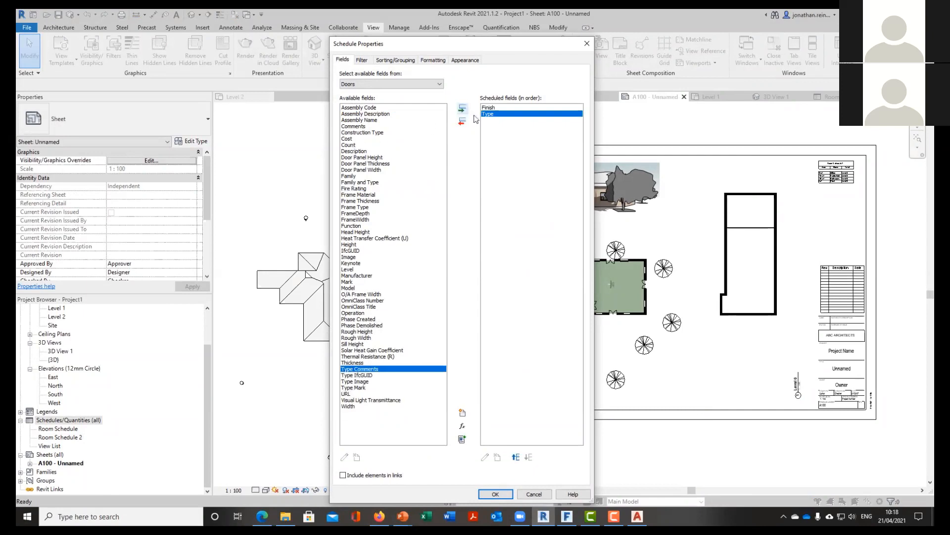
left_click(496, 494)
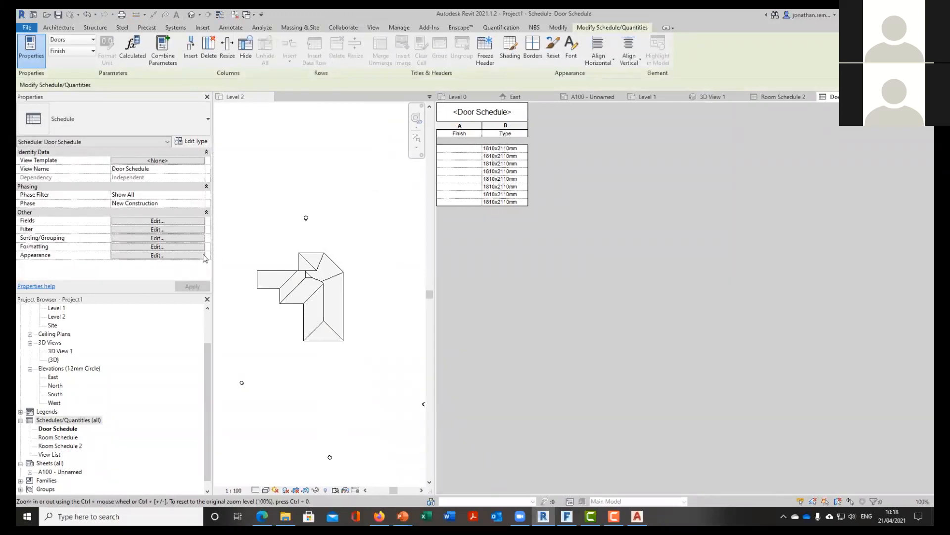
Add the Family field to the door schedule and widen its column until the full family names fit
left_click(164, 221)
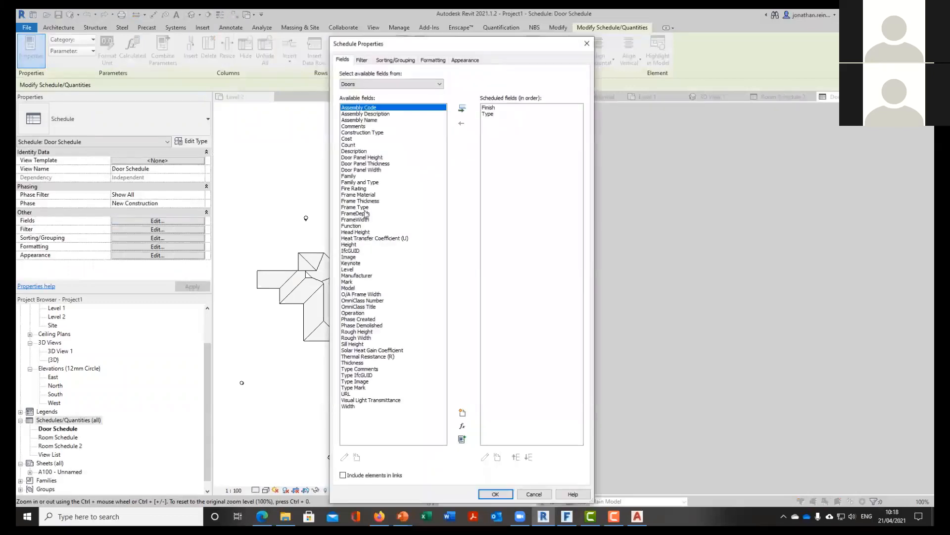
left_click(351, 176)
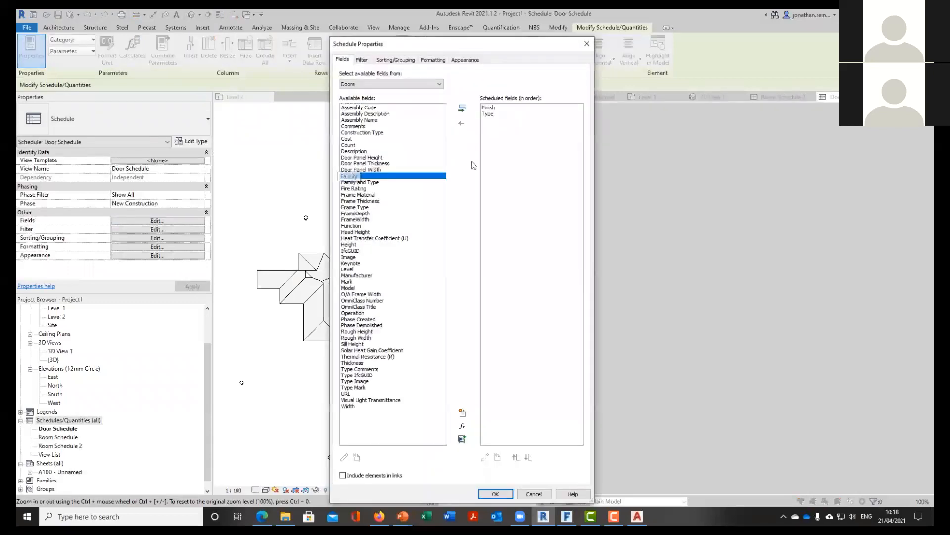
left_click(462, 108)
left_click(501, 496)
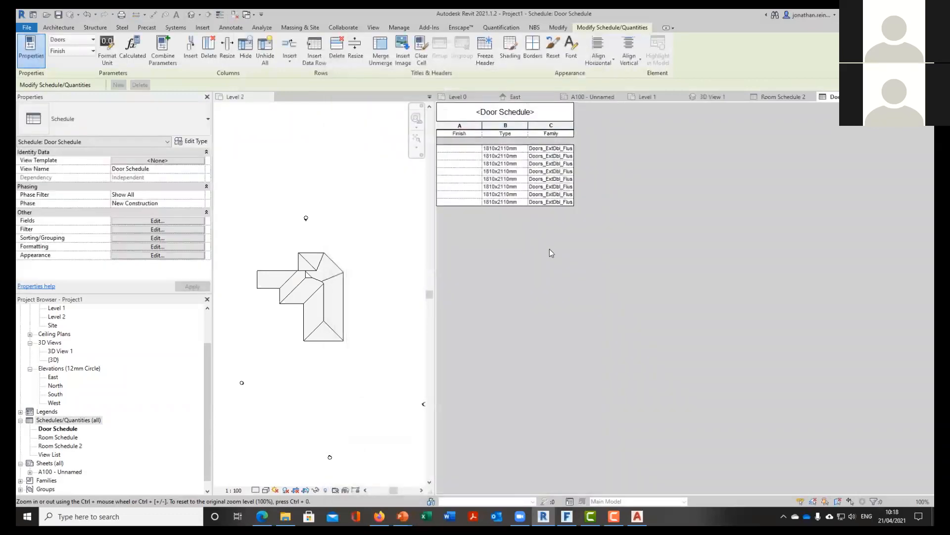
left_click_drag(574, 129, 655, 131)
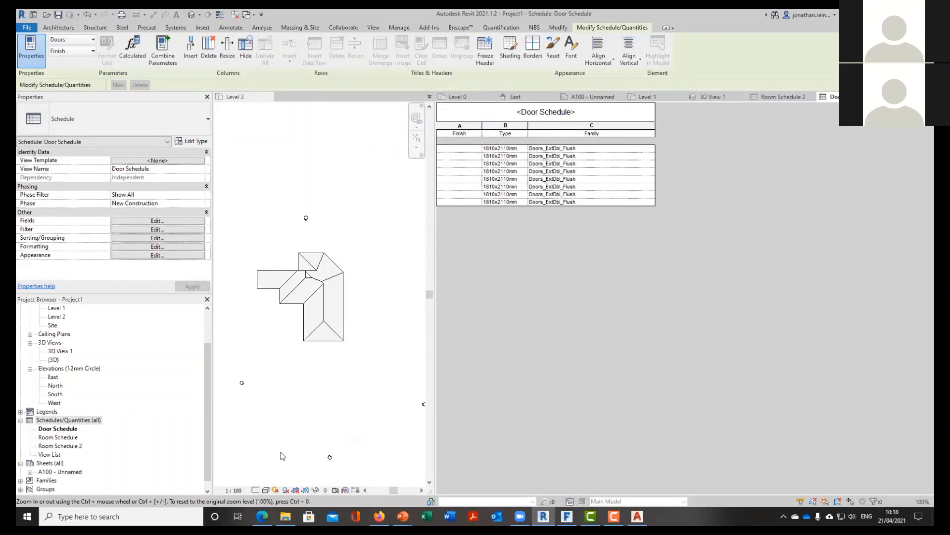
Place the Door Schedule on sheet A100 below the narrow rectangular building outline, and widen the sheet's view area
double_click(67, 472)
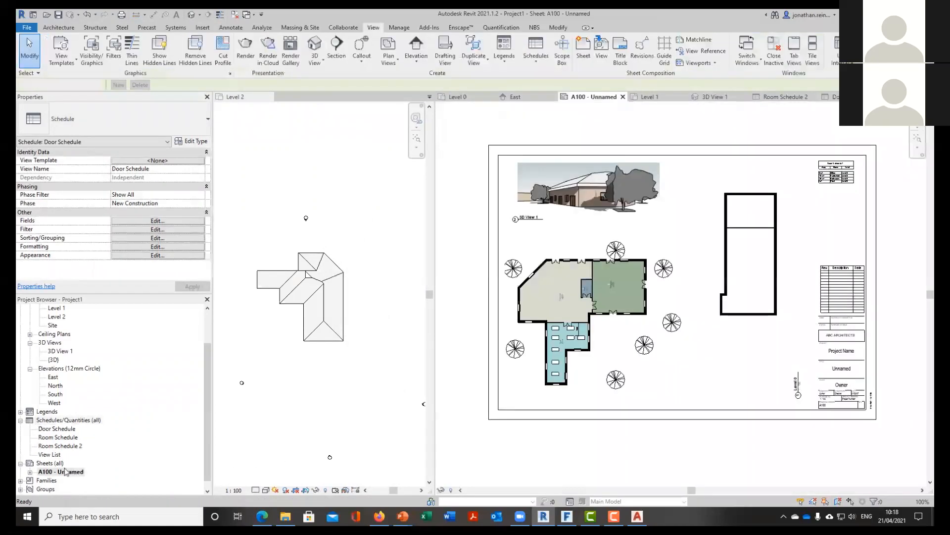
left_click(59, 428)
left_click_drag(59, 429, 751, 363)
scroll(751, 363, "up", 4)
left_click(751, 363)
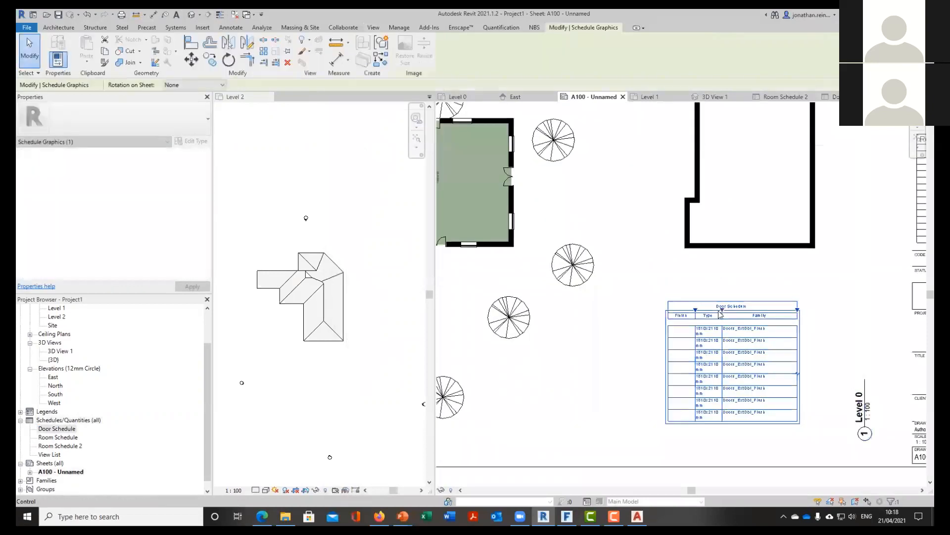
scroll(699, 362, "down", 4)
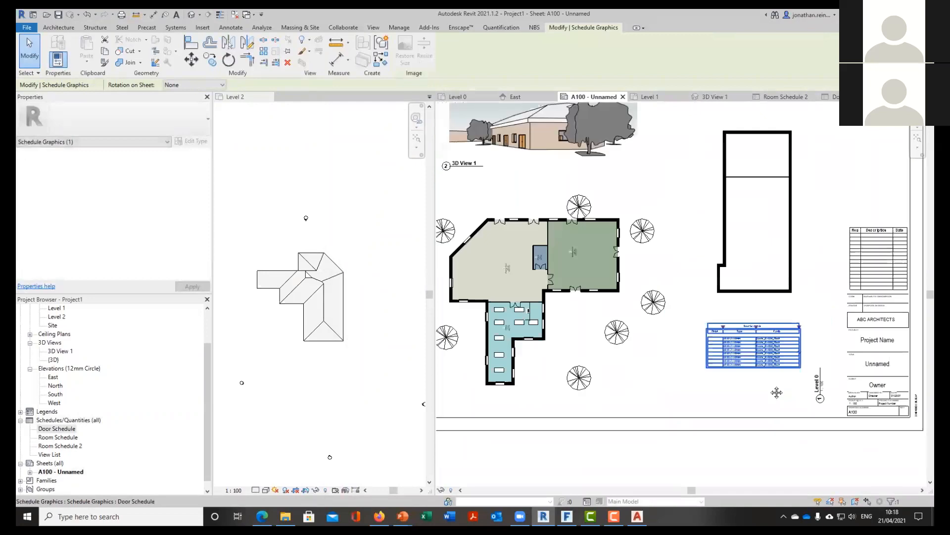
left_click(699, 361)
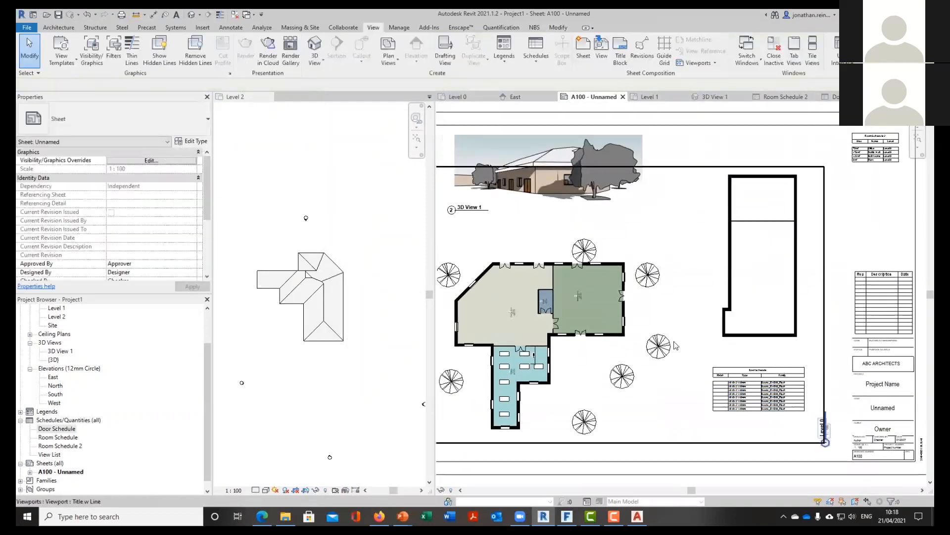
middle_click_drag(631, 284, 657, 286)
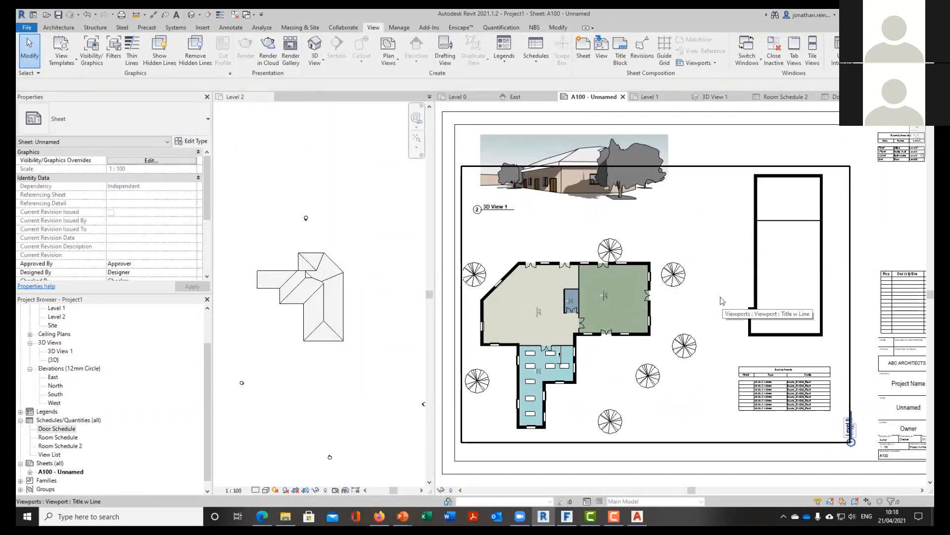
scroll(688, 245, "down", 2)
left_click_drag(435, 190, 403, 192)
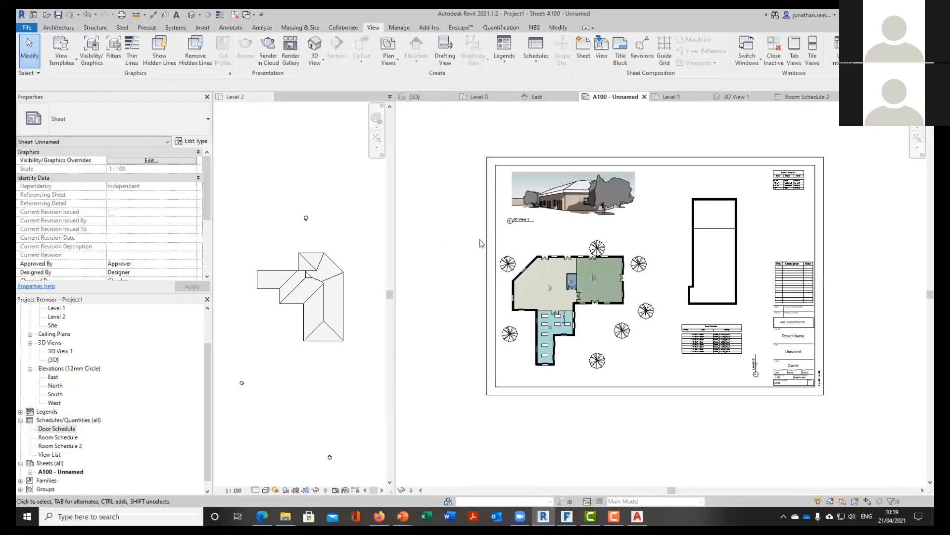
Switch to FormIt and import the satellite image and terrain of the open field south of Ballyvelly, near Tralee
left_click(569, 521)
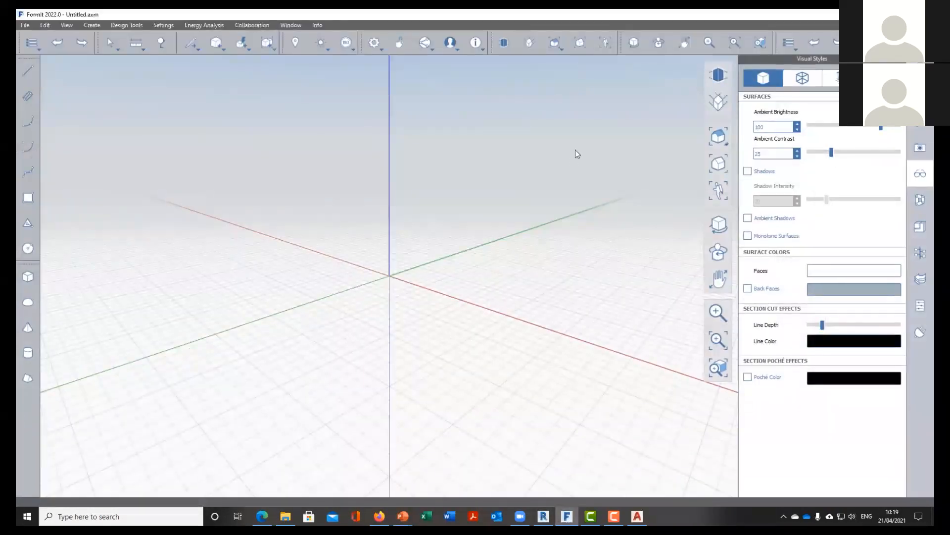
left_click(296, 44)
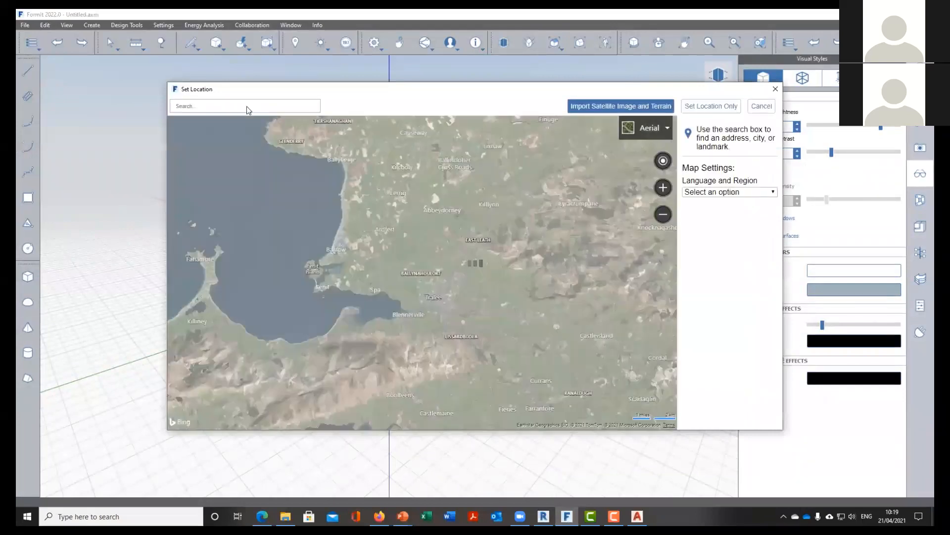
scroll(423, 270, "up", 5)
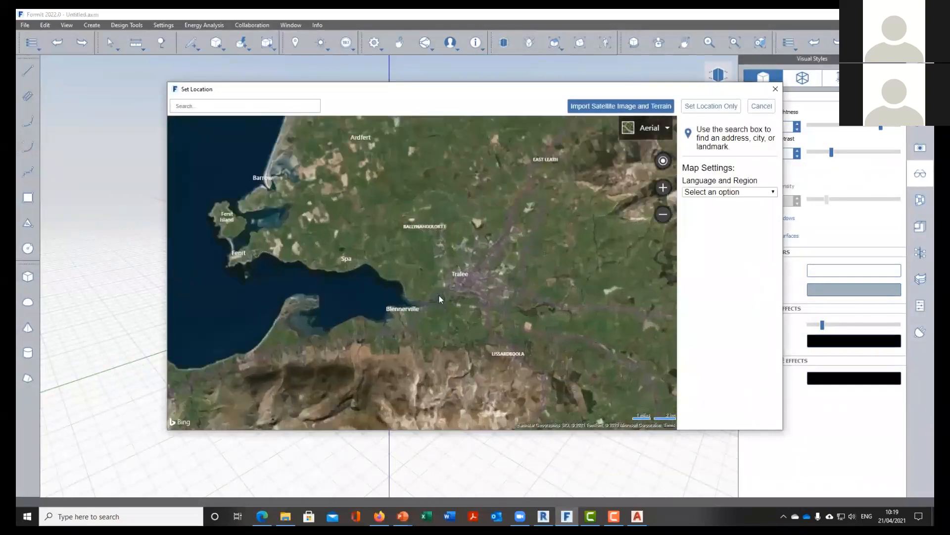
scroll(437, 341, "up", 2)
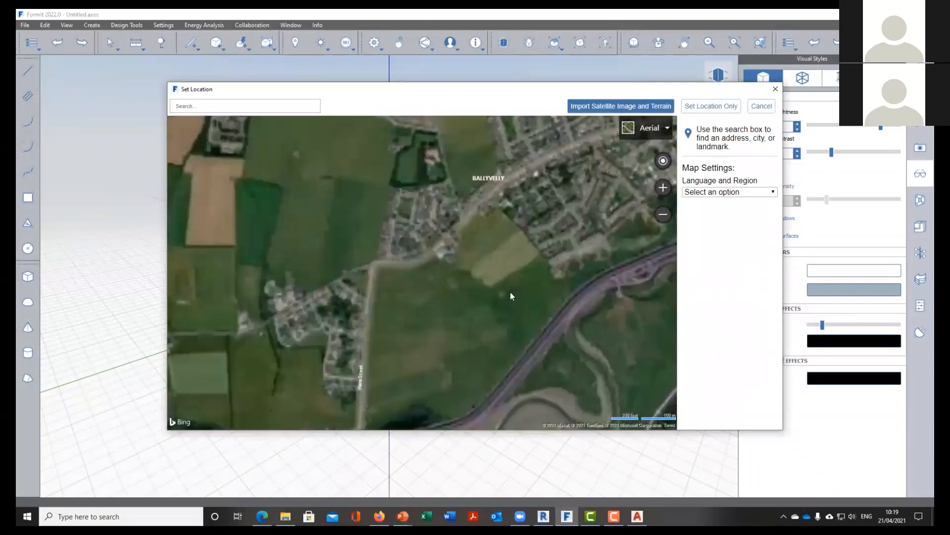
left_click_drag(510, 292, 503, 245)
left_click(639, 106)
scroll(501, 287, "down", 3)
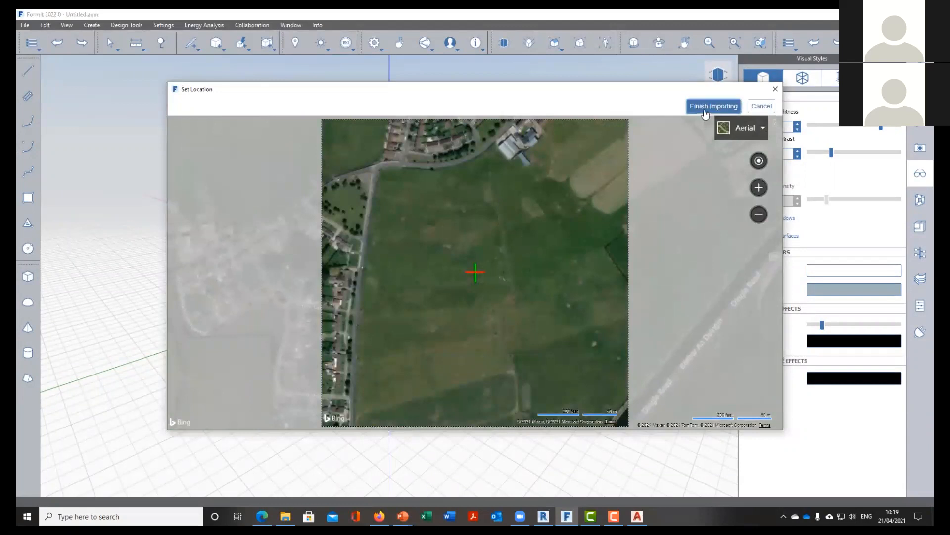
left_click(705, 113)
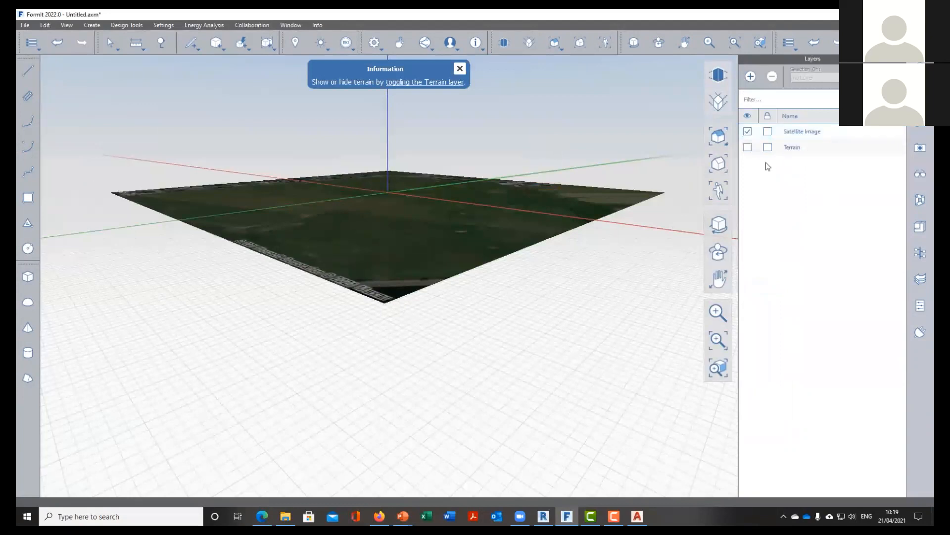
Turn on the Terrain layer and show the imported site from directly above
left_click(747, 147)
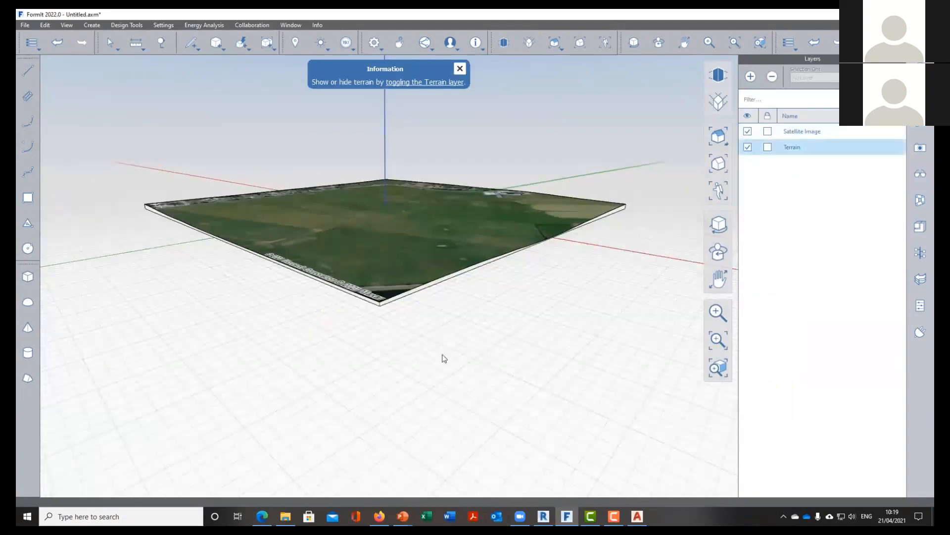
middle_click_drag(360, 351, 441, 310)
scroll(422, 271, "down", 1)
scroll(357, 279, "up", 1)
left_click(719, 138)
left_click(748, 155)
left_click(193, 44)
left_click(191, 63)
scroll(347, 263, "up", 2)
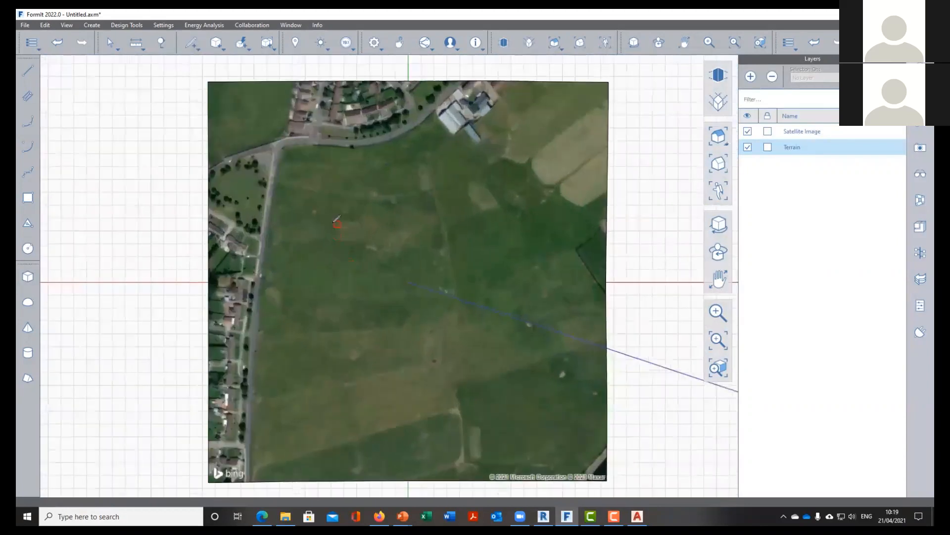
Check which length units the model is set to, and return to the Line tool
left_click(163, 25)
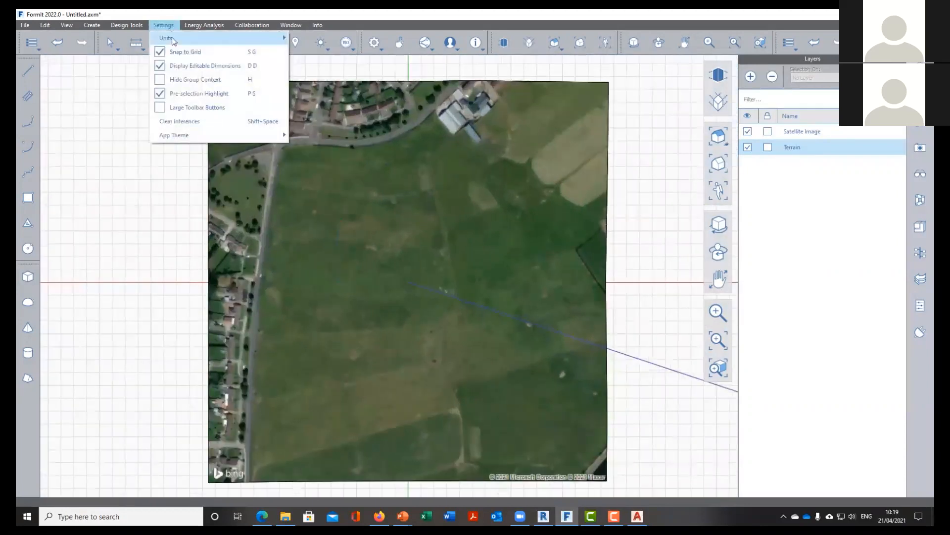
mouse_move(173, 39)
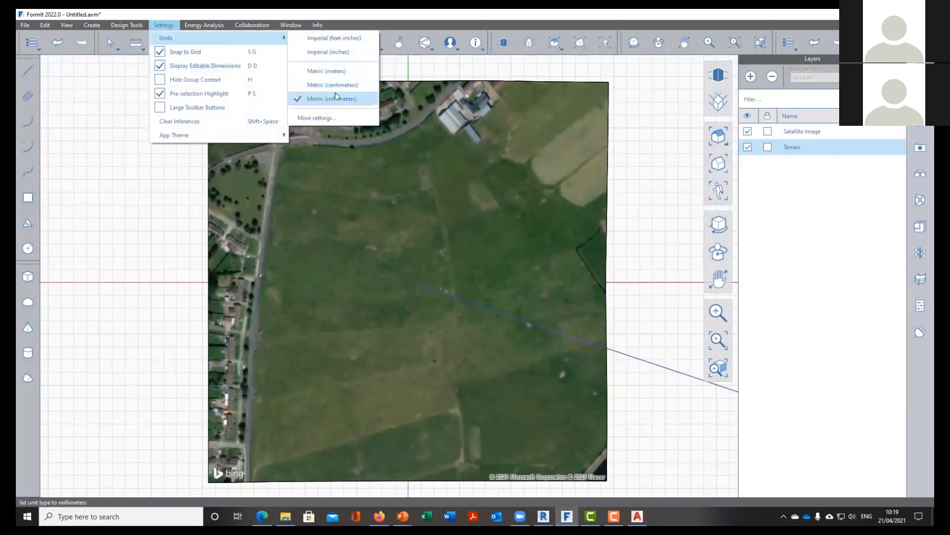
left_click(120, 91)
left_click(192, 44)
left_click(191, 65)
scroll(491, 241, "down", 3)
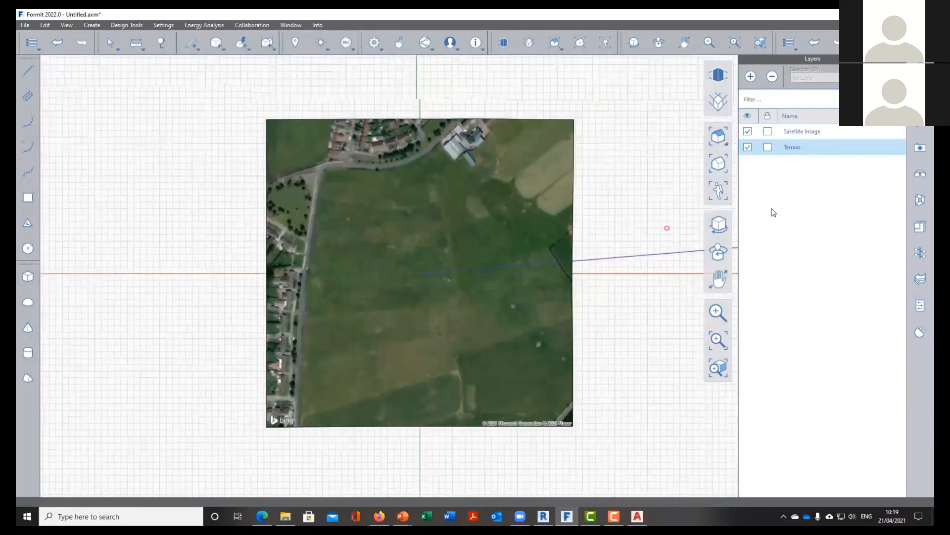
Hide the Terrain layer and draw a closed four-sided outline about 110 m by 60 m on the field east of the road
left_click(747, 147)
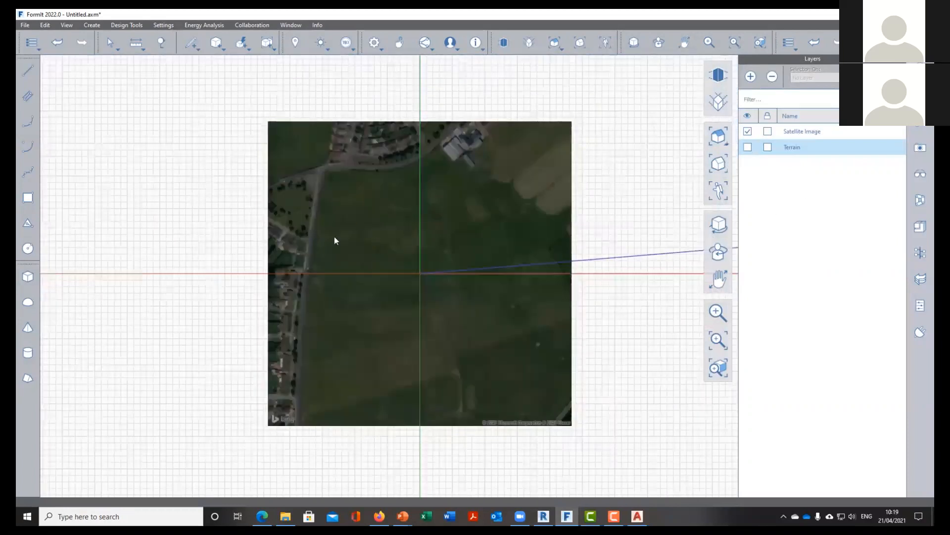
left_click(193, 46)
left_click(193, 65)
left_click(359, 216)
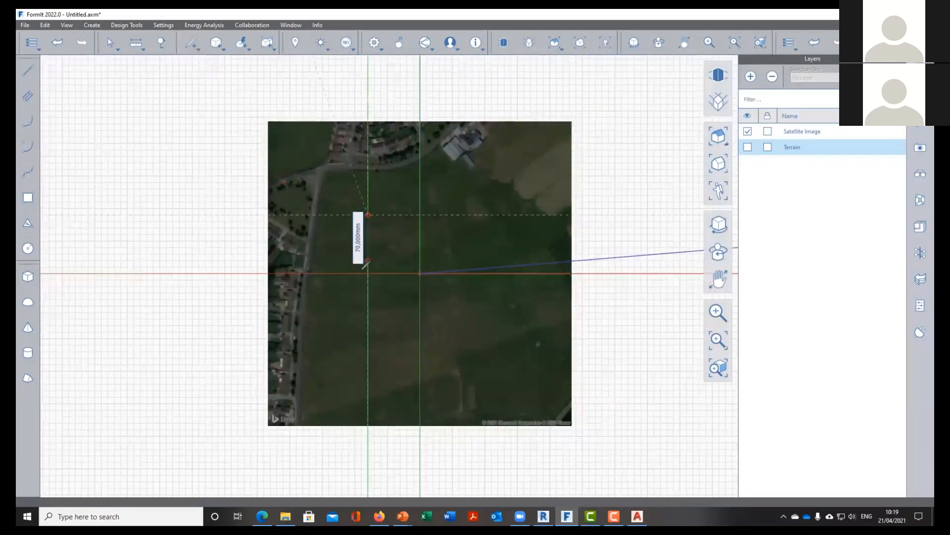
left_click(361, 286)
left_click(400, 290)
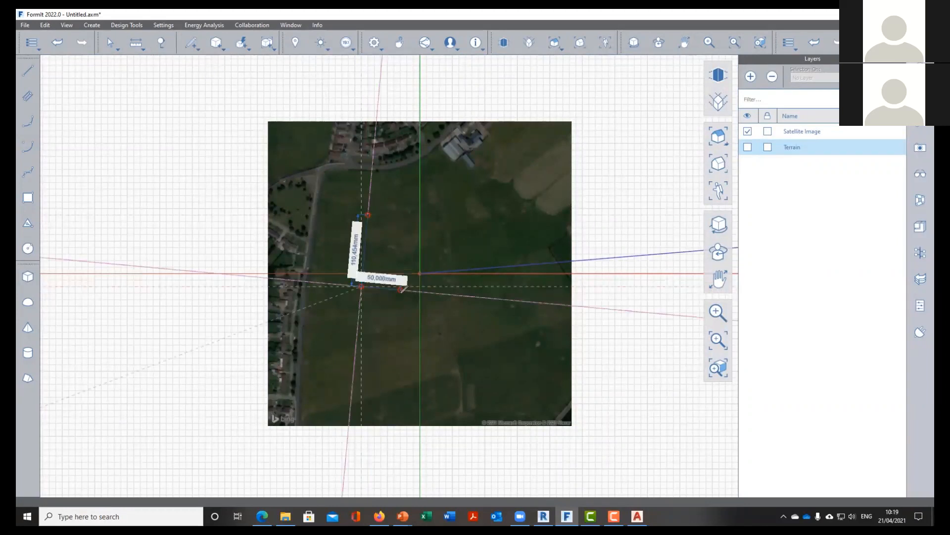
left_click(407, 218)
left_click(359, 216)
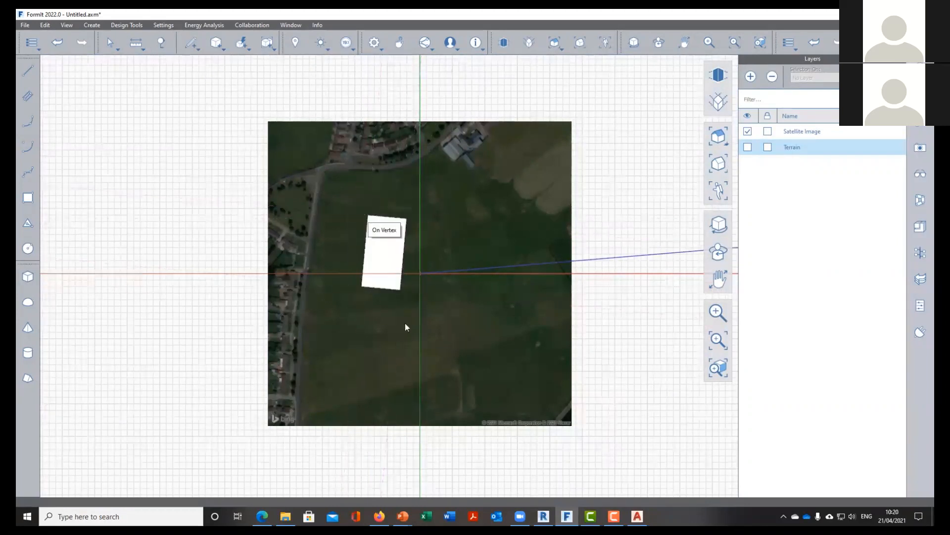
Extrude the four-sided outline upward into a tall block standing on the satellite image
middle_click_drag(470, 301, 593, 193)
scroll(371, 272, "up", 2)
left_click_drag(411, 289, 420, 184)
Draw a horizontal 60,000 mm line across the block's narrow end face to split it into upper and lower parts
scroll(541, 229, "down", 4)
middle_click_drag(357, 189, 589, 196)
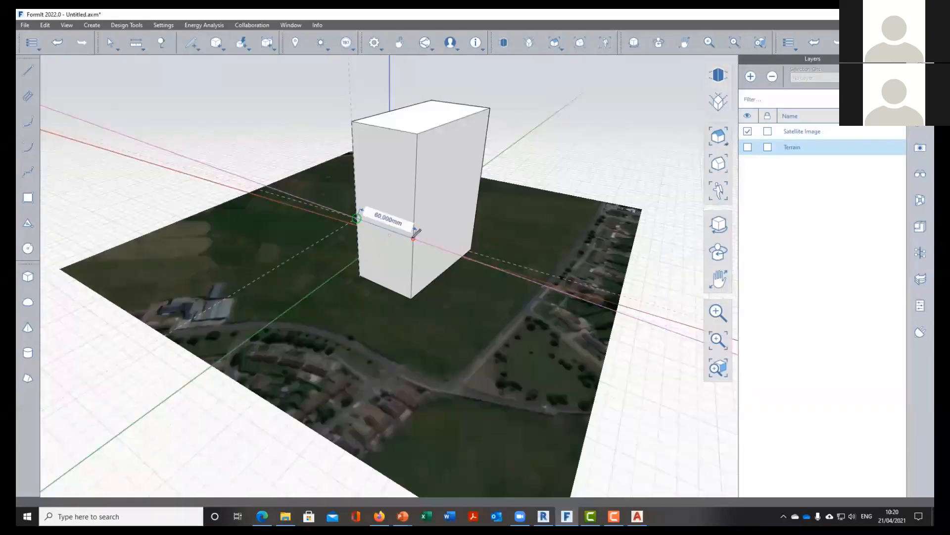
left_click(414, 237)
Pull the lower part of the end face outward about 60 m, and lower the roof edge above it to slope the tower's top
left_click_drag(409, 304, 422, 185)
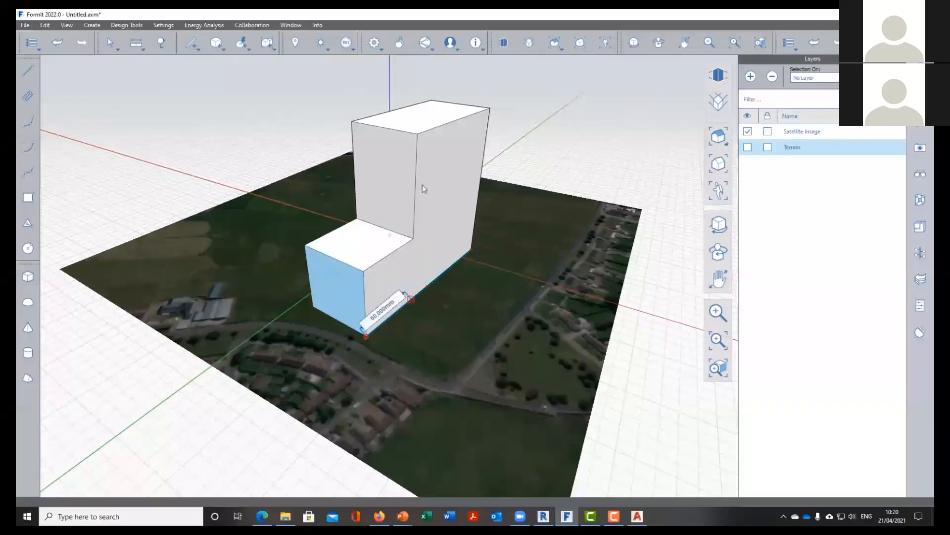
left_click_drag(418, 134, 484, 204)
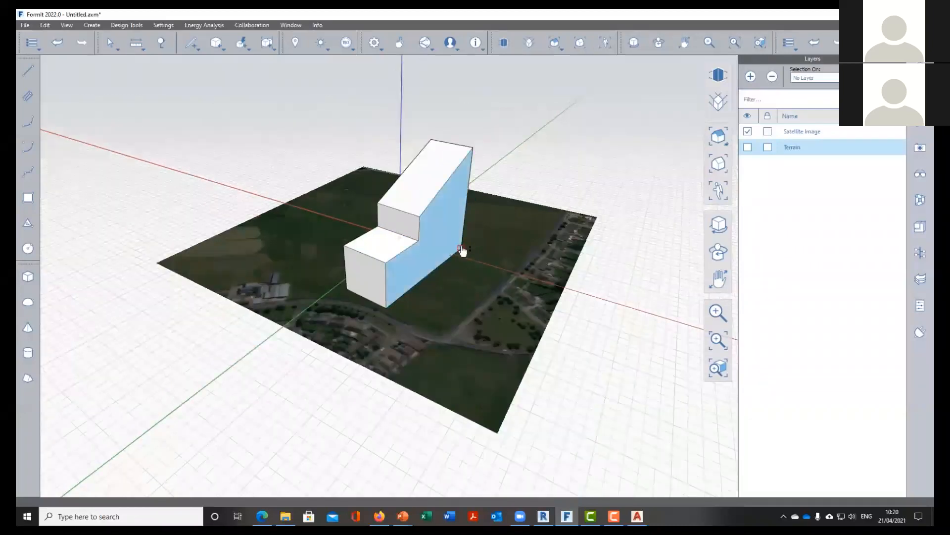
Lower the roof edge at the tower's tall end face to below the opposite edge so the roof slopes the other way
left_click(502, 262)
left_click(544, 390)
right_click_drag(496, 345, 488, 310)
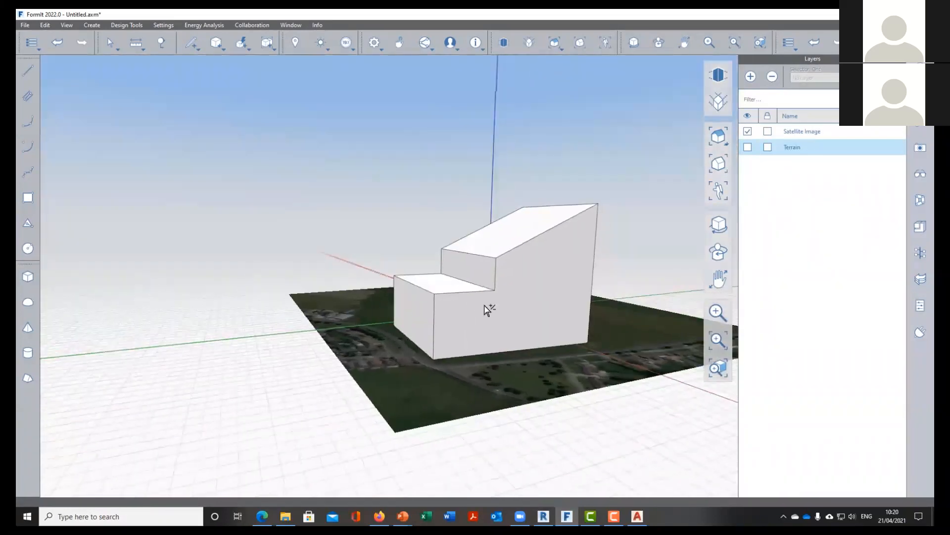
right_click_drag(607, 299, 510, 298)
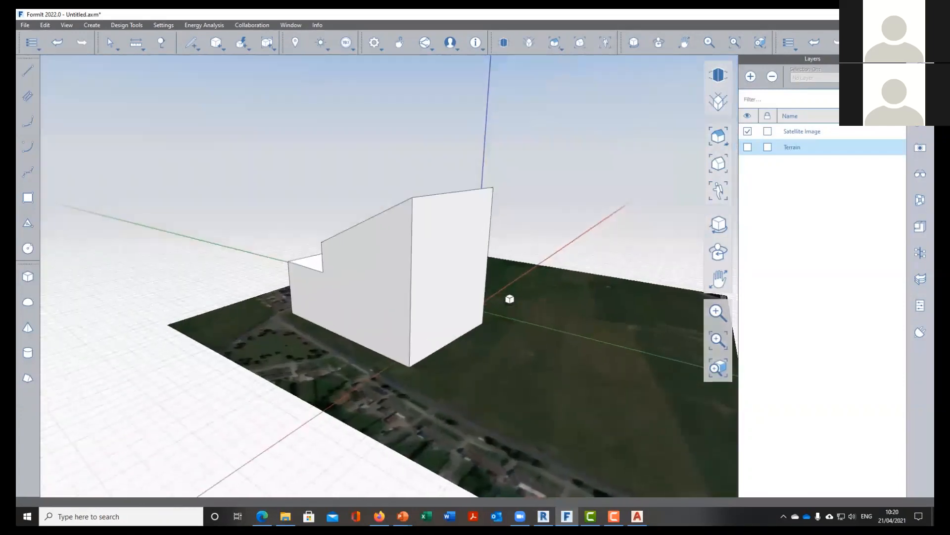
left_click_drag(501, 187, 560, 277)
key("ctrl+z")
left_click_drag(458, 188, 403, 248)
right_click_drag(403, 248, 515, 229)
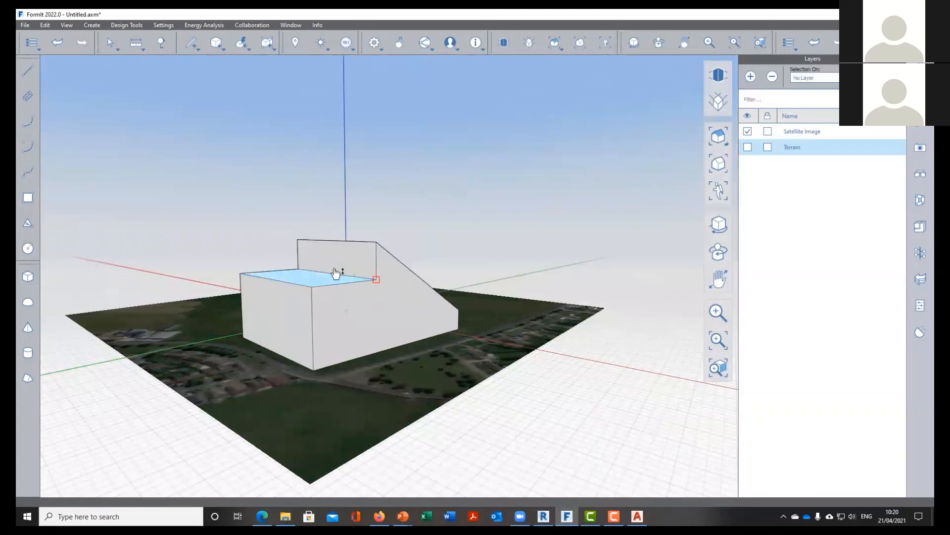
Lower the projecting lower block's top face to a thin slab, and drop the tower's roof edge above it to flatten the mass
left_click_drag(313, 282, 318, 339)
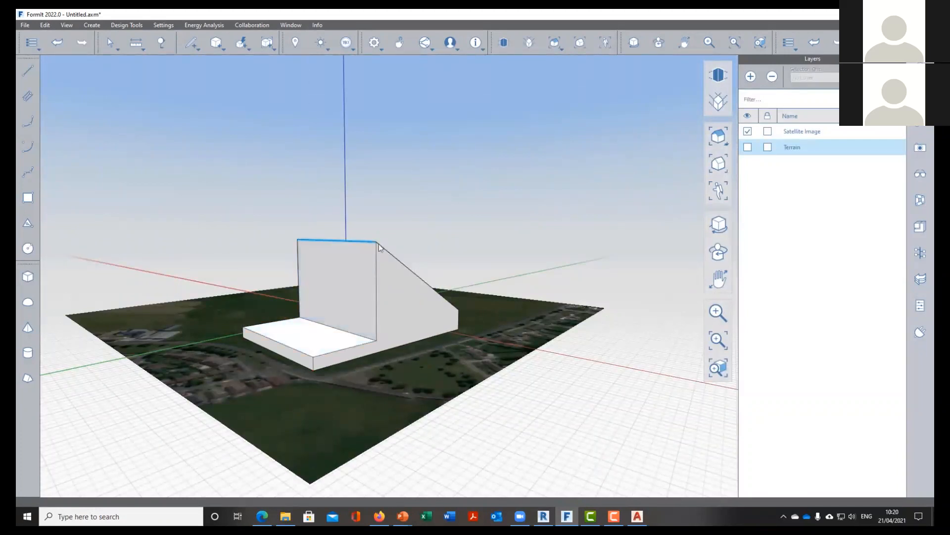
left_click_drag(377, 244, 377, 317)
middle_click_drag(411, 242, 340, 222)
left_click_drag(238, 201, 503, 399)
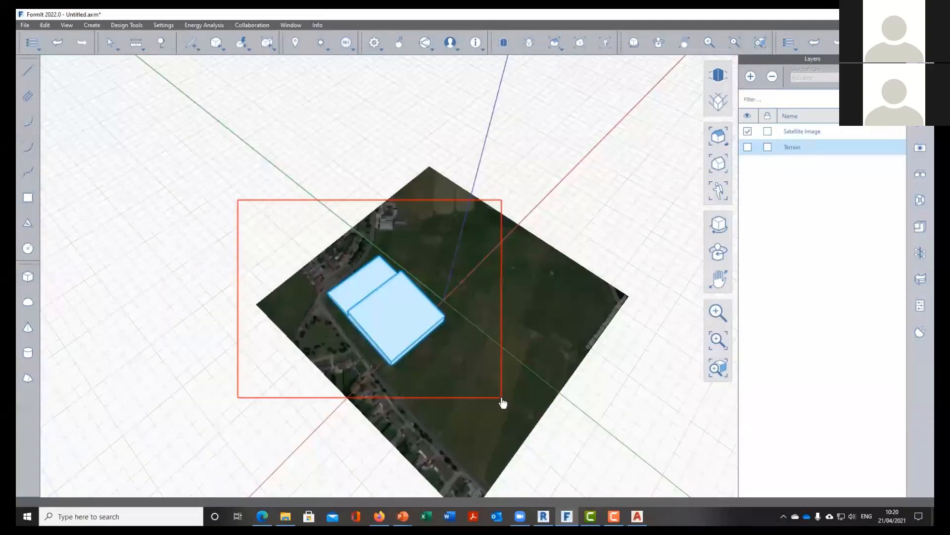
left_click(318, 210)
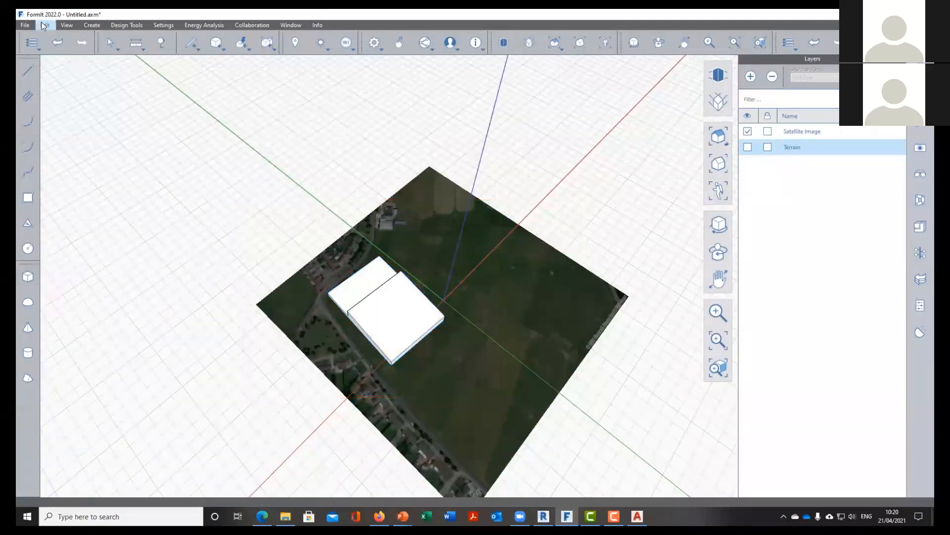
Export all objects as a FormIt AXM file named Untitled to the Desktop, replacing the existing file
left_click(25, 24)
mouse_move(229, 108)
left_click(301, 124)
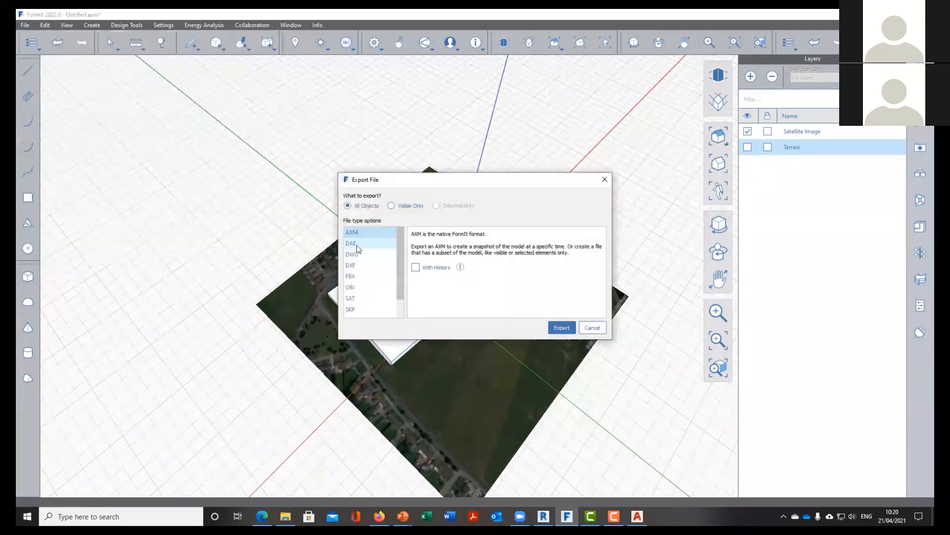
left_click(561, 327)
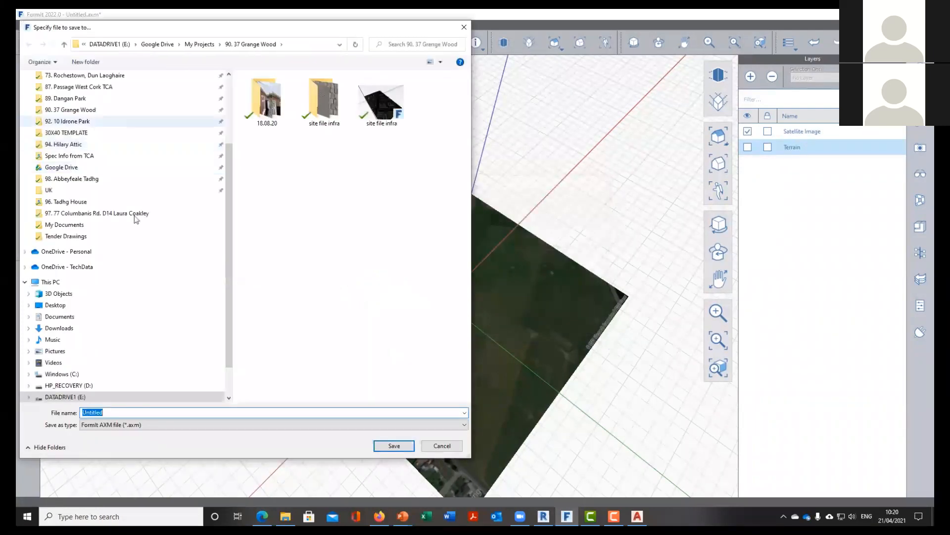
left_click(81, 98)
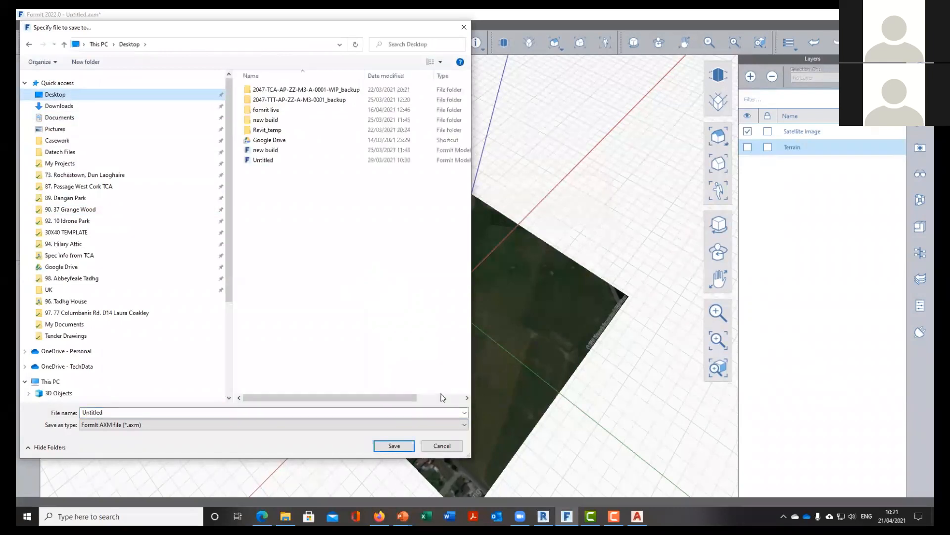
left_click(394, 446)
left_click(498, 263)
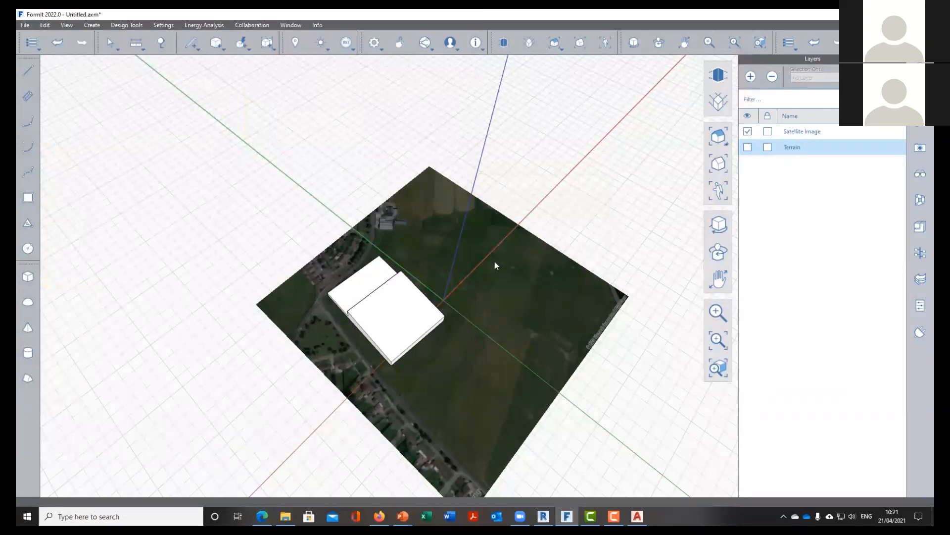
Switch to Revit and import the Untitled AXM file from the Desktop into the default 3D view with Import FormIt to RVT
left_click(543, 516)
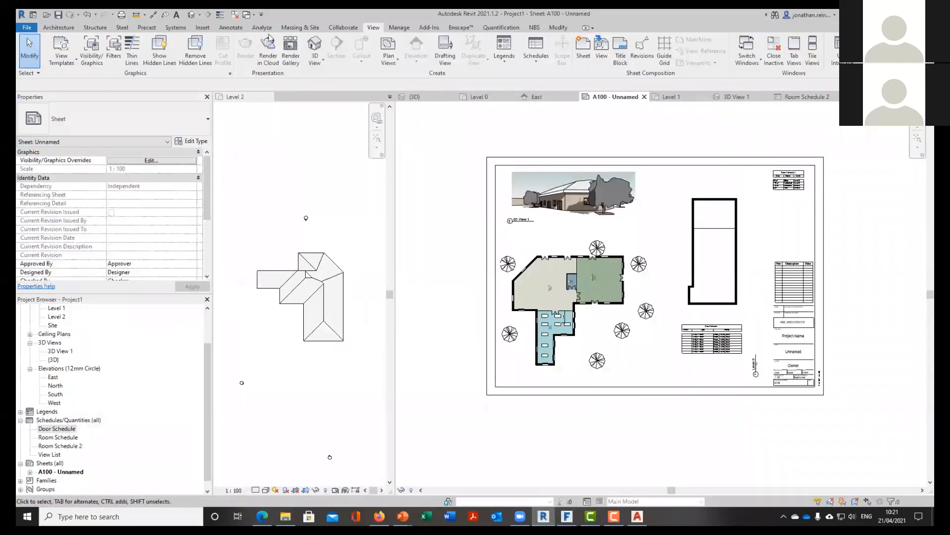
left_click(191, 14)
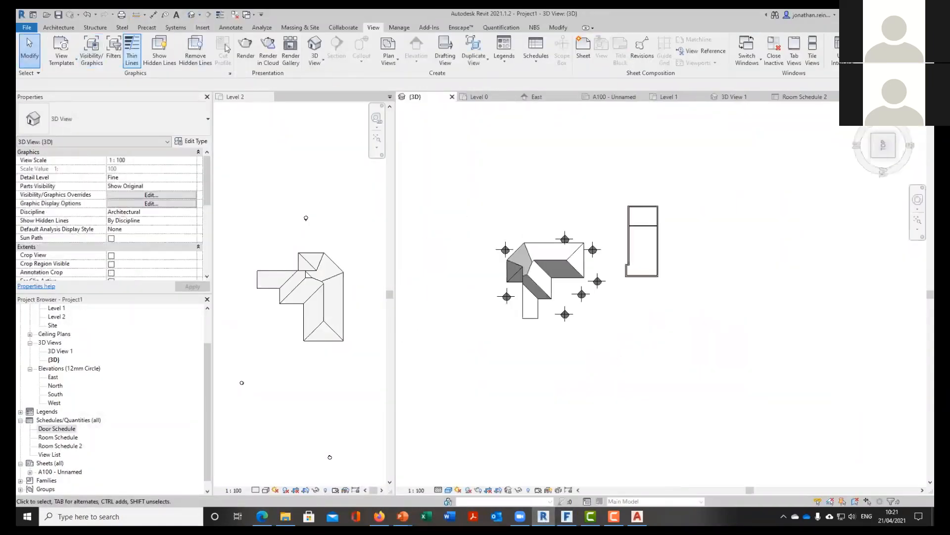
left_click(426, 27)
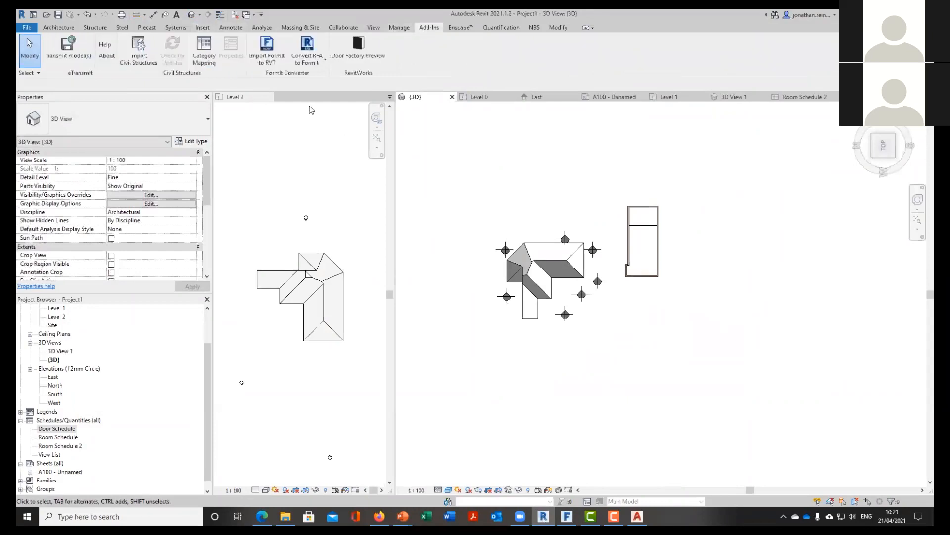
left_click(267, 50)
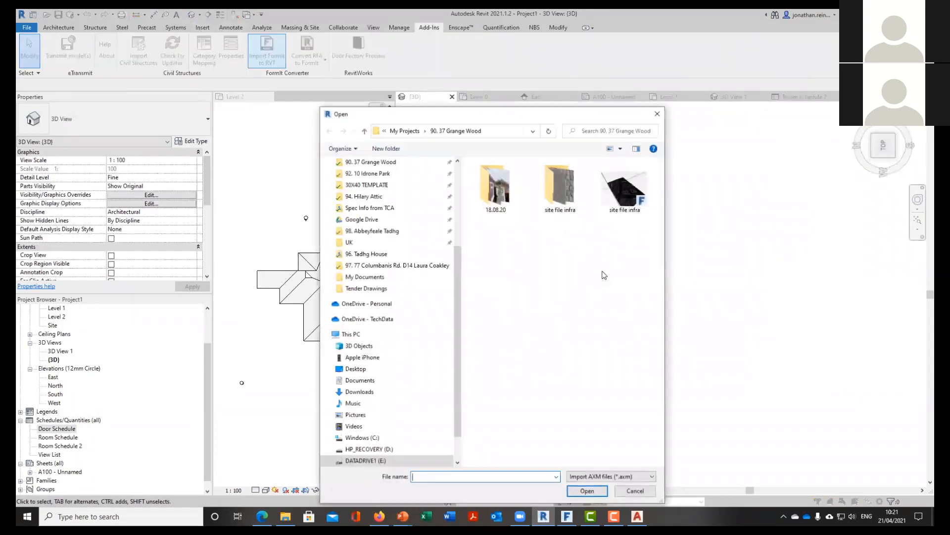
left_click(360, 174)
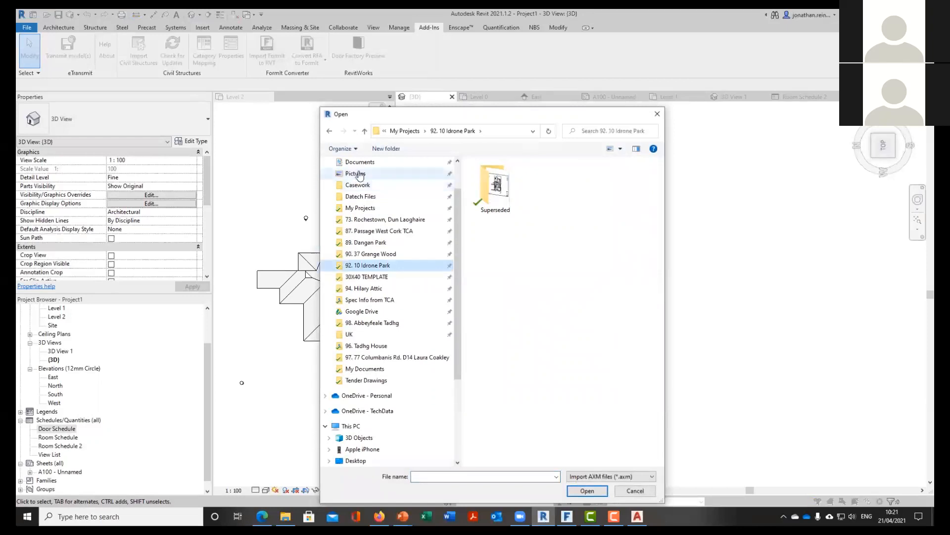
left_click(360, 174)
left_click(355, 181)
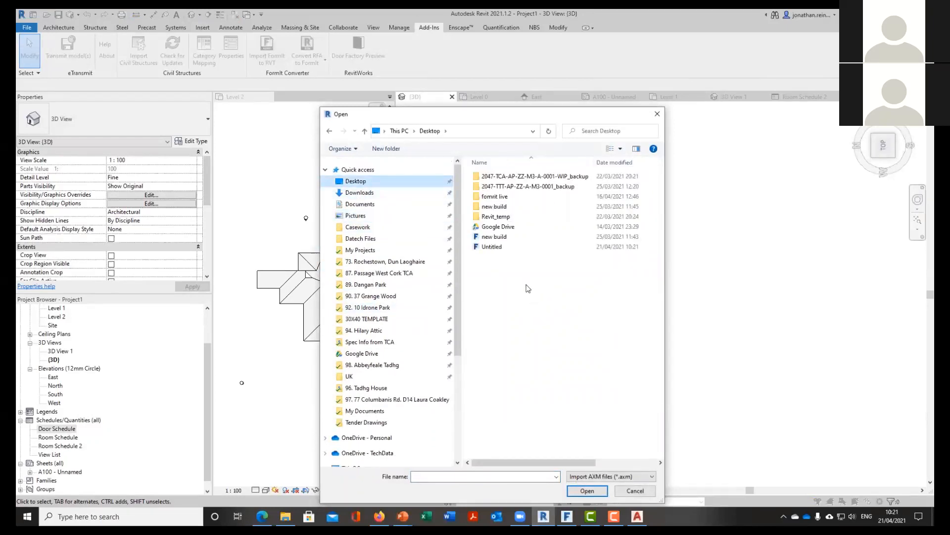
left_click(495, 247)
left_click(587, 491)
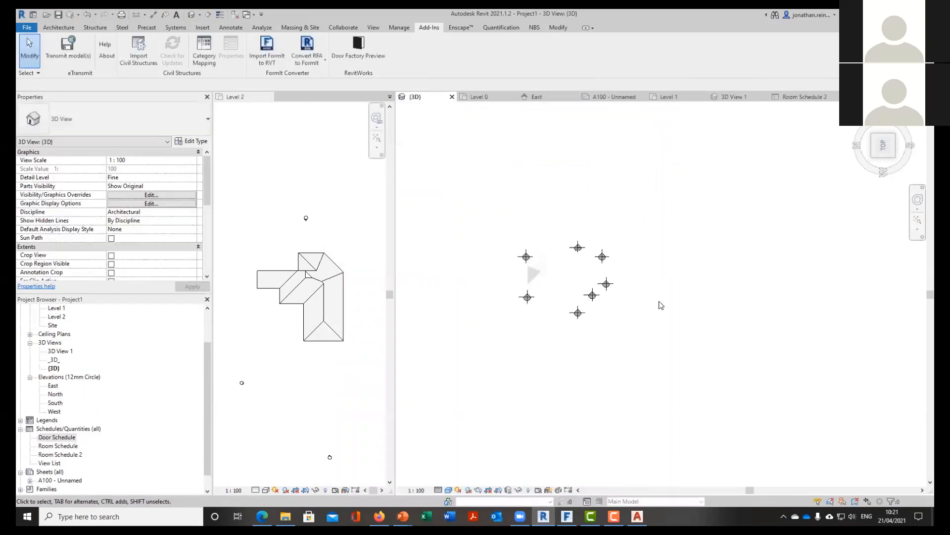
Examine the imported building mass from an oblique angle in the 3D view and select it
left_click(649, 352)
middle_click_drag(728, 373, 642, 236, "shift")
left_click(724, 361)
mouse_move(745, 335)
middle_mouse_down("shift")
mouse_move(646, 332)
mouse_move(668, 339)
mouse_move(745, 329)
middle_mouse_up("shift")
left_click(580, 320)
middle_click_drag(581, 320, 357, 160, "shift")
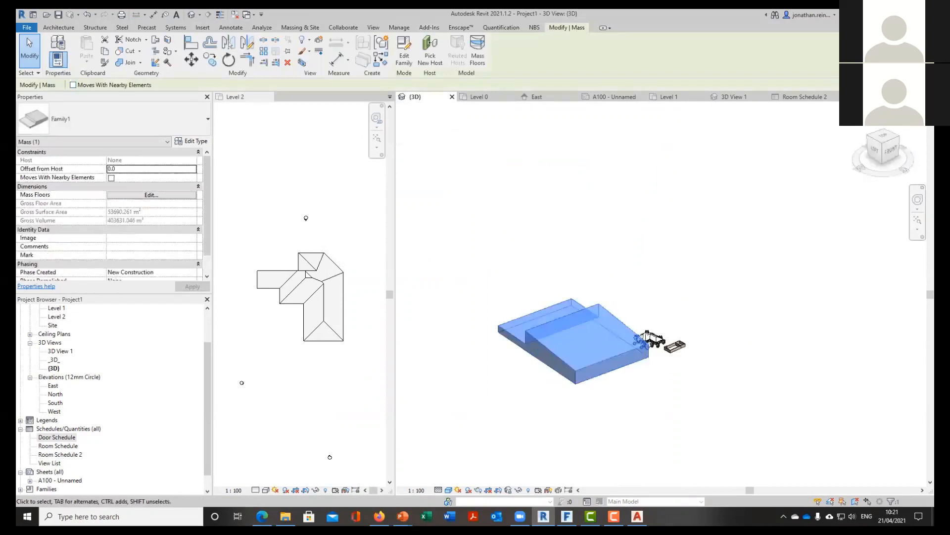
Create walls by face with the 450mm Wall type on all vertical sides of the mass, including the step between its two levels
left_click(58, 28)
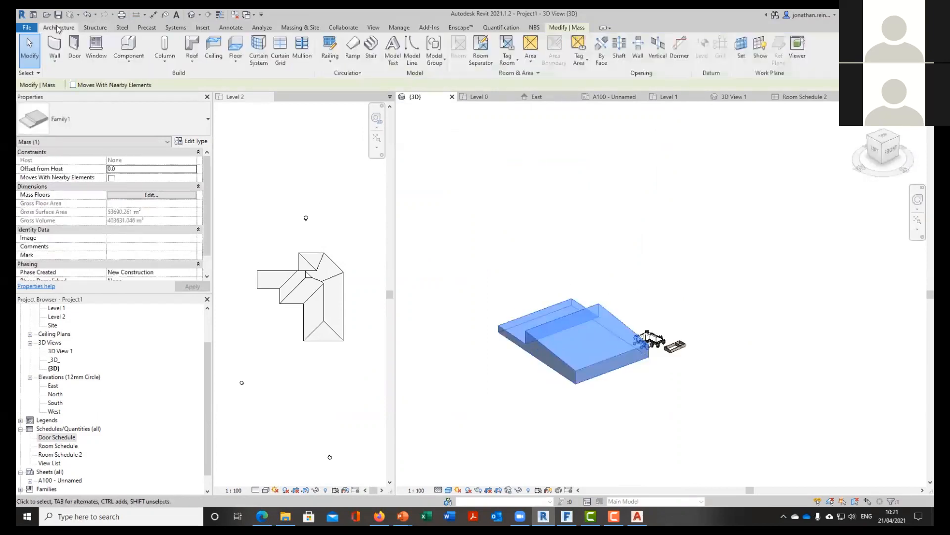
left_click(56, 58)
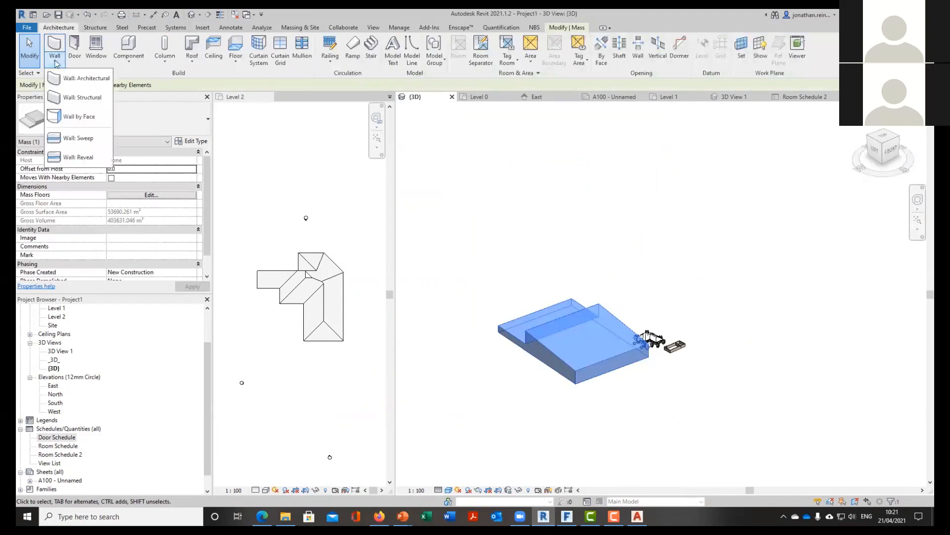
left_click(91, 116)
left_click(121, 118)
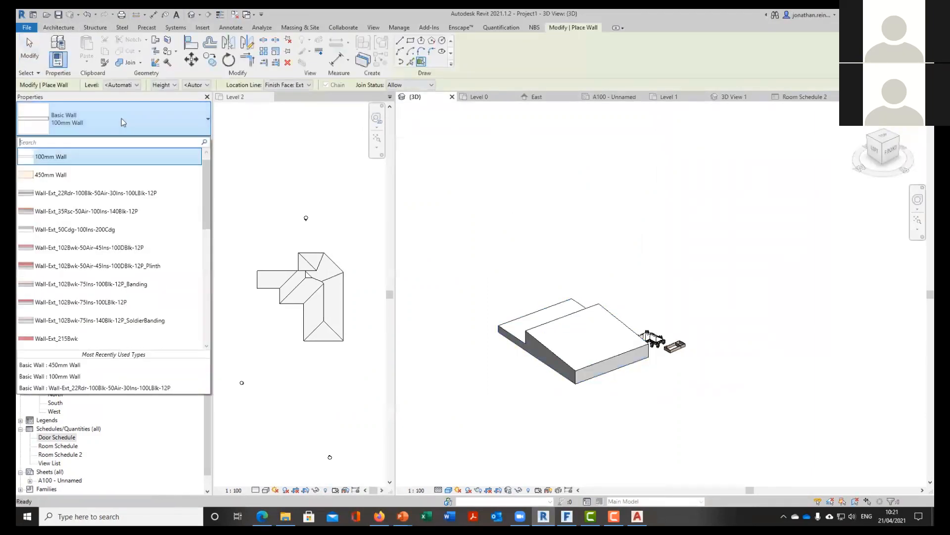
left_click(99, 174)
scroll(614, 337, "up", 3)
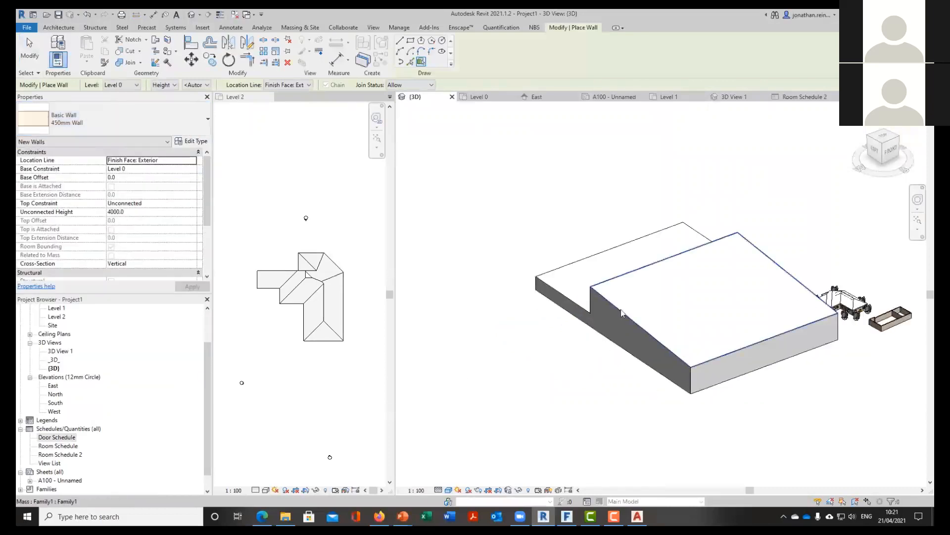
left_click(726, 388)
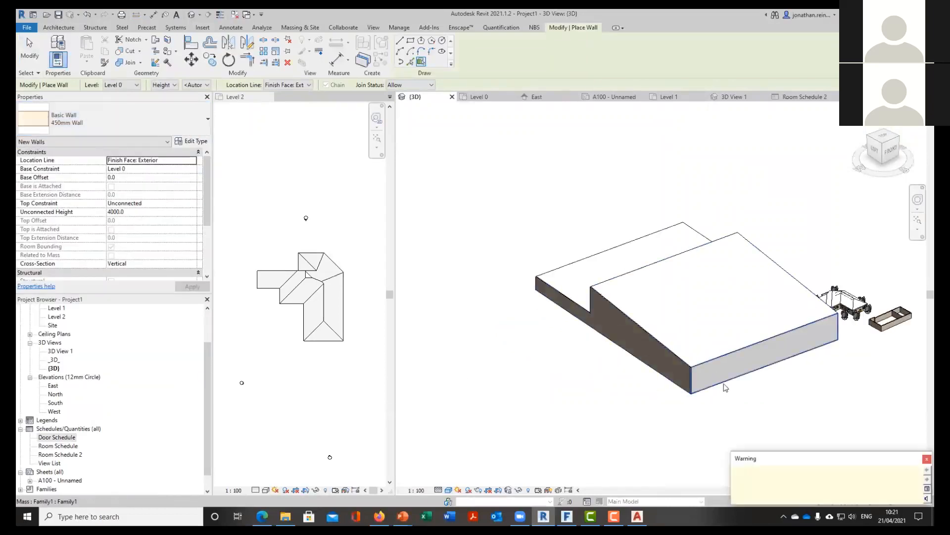
middle_click_drag(727, 389, 766, 343, "shift")
left_click(763, 334)
middle_click_drag(831, 385, 779, 372, "shift")
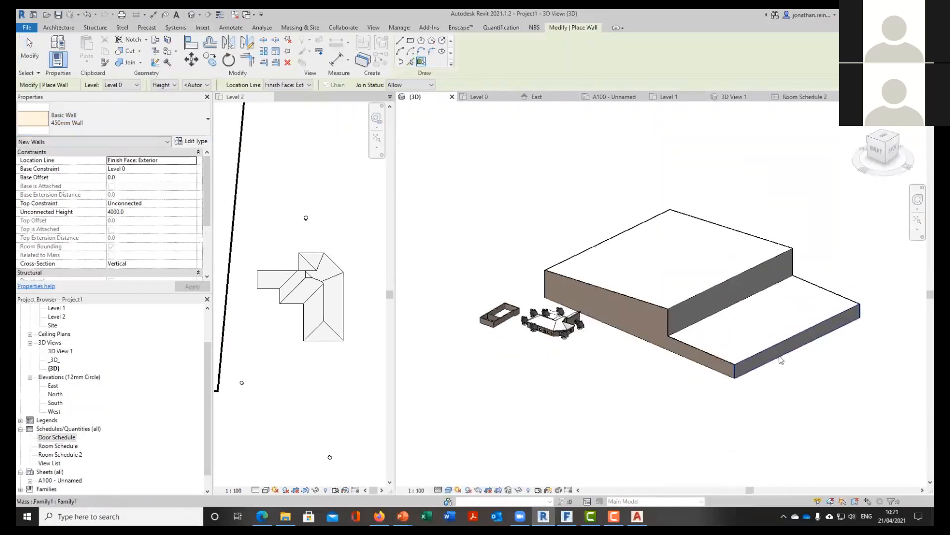
left_click(720, 286)
key("Escape")
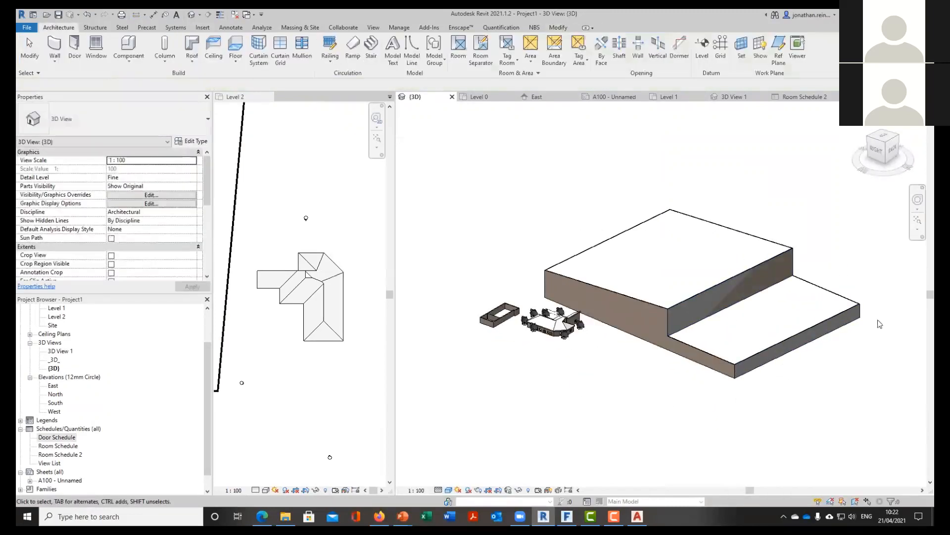
Delete the imported mass so that only the face-based walls are left
left_click(836, 310)
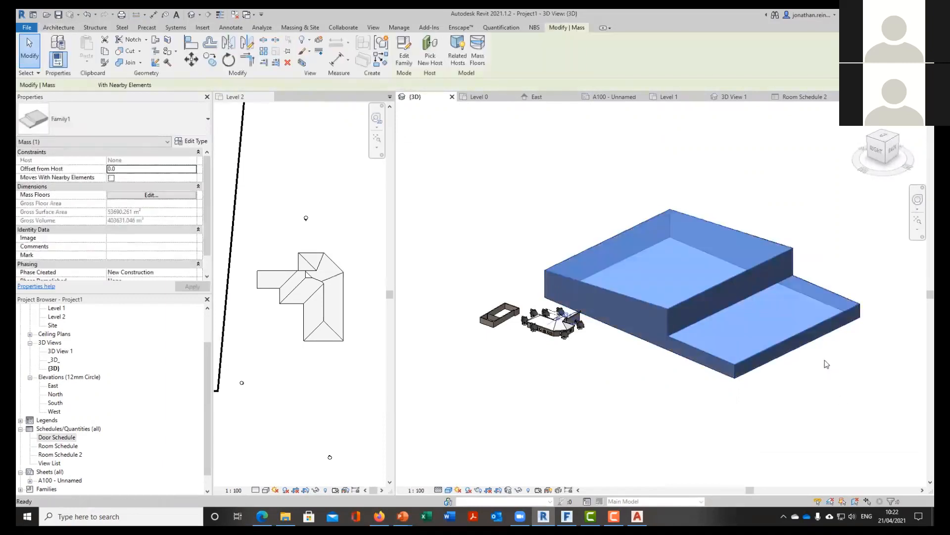
key("Return")
key("Escape")
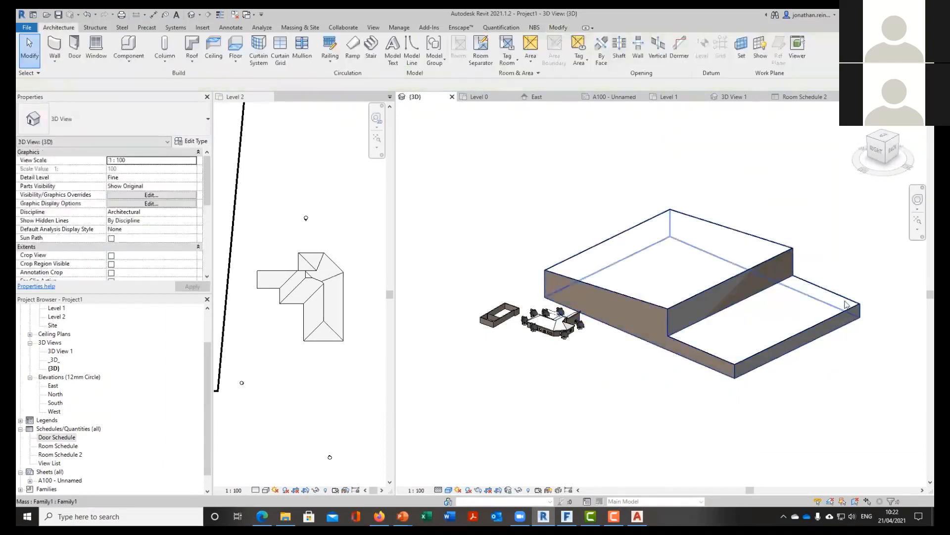
left_click(853, 303)
key("Delete")
middle_click_drag(645, 397, 786, 409, "shift")
middle_click_drag(727, 425, 662, 291, "shift")
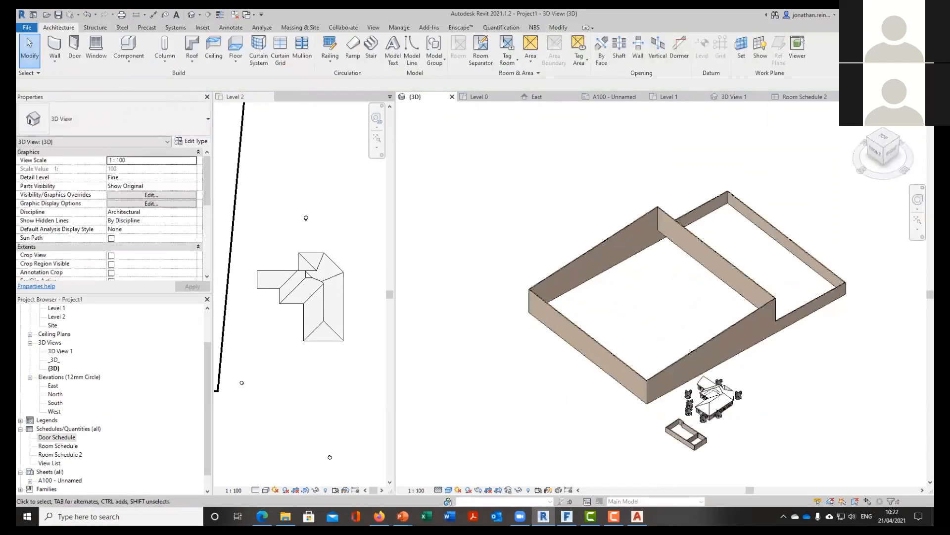
Place three Windows_Sgl_Plain 1500x1500 windows along the tower's low end wall
key("w")
key("n")
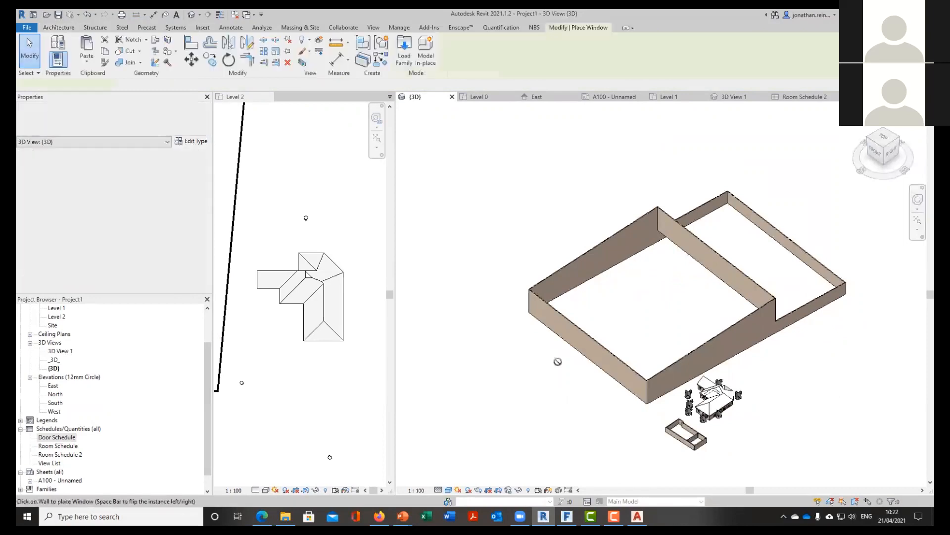
left_click(565, 332)
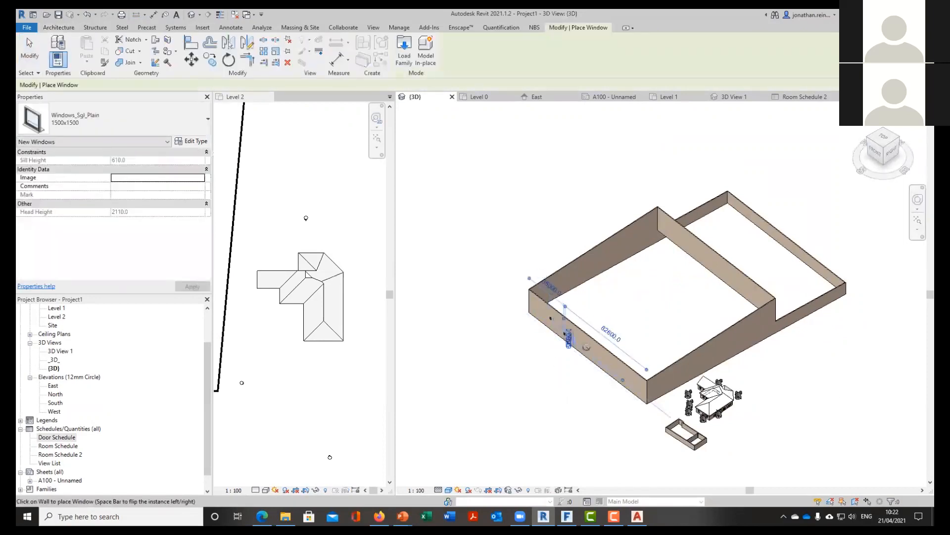
scroll(568, 337, "up", 2)
left_click(614, 355)
key("Escape")
Change the window nearest the wall's far corner to the Windows_Sgl_Plain 1810x1210mm type
left_click(534, 299)
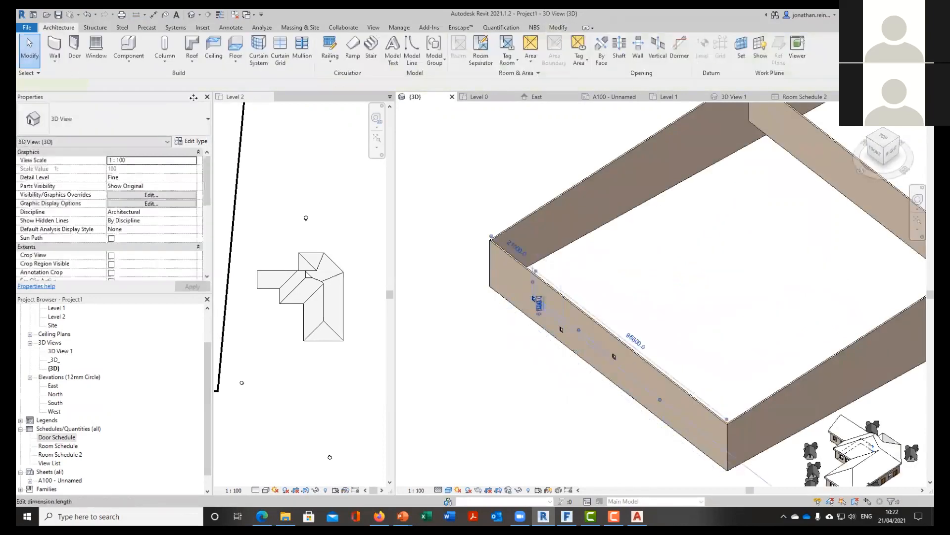
left_click(133, 125)
left_click(53, 229)
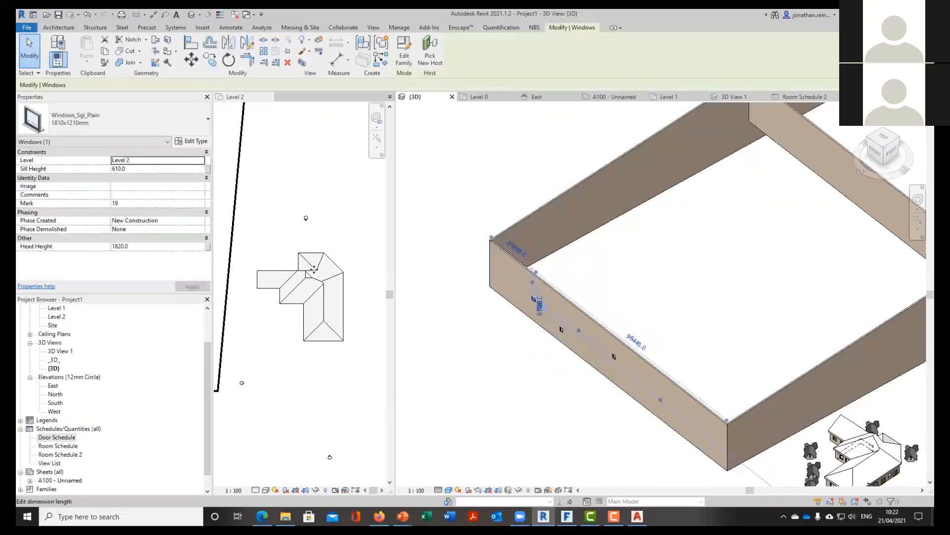
Set the selected window type's rough width and rough height to 3500 and rename the type 3.5m
left_click(195, 143)
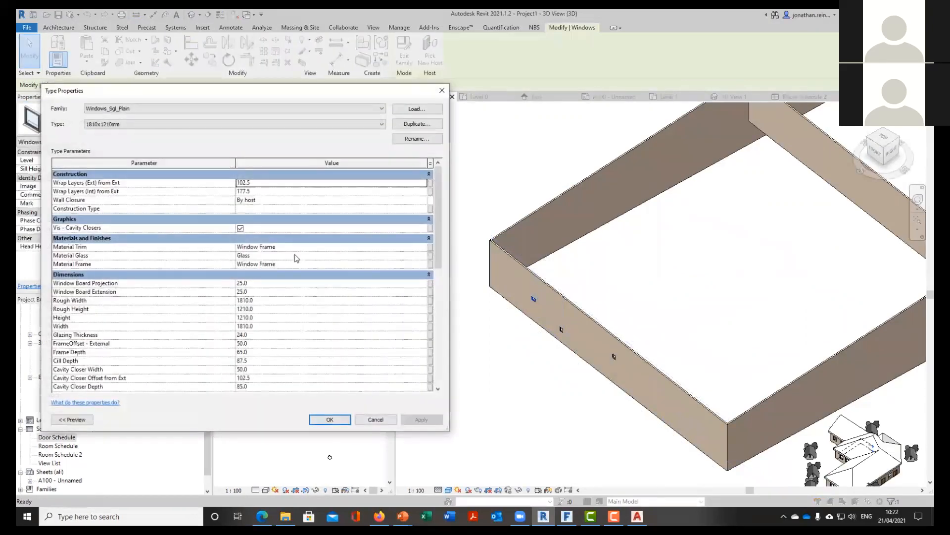
left_click(283, 301)
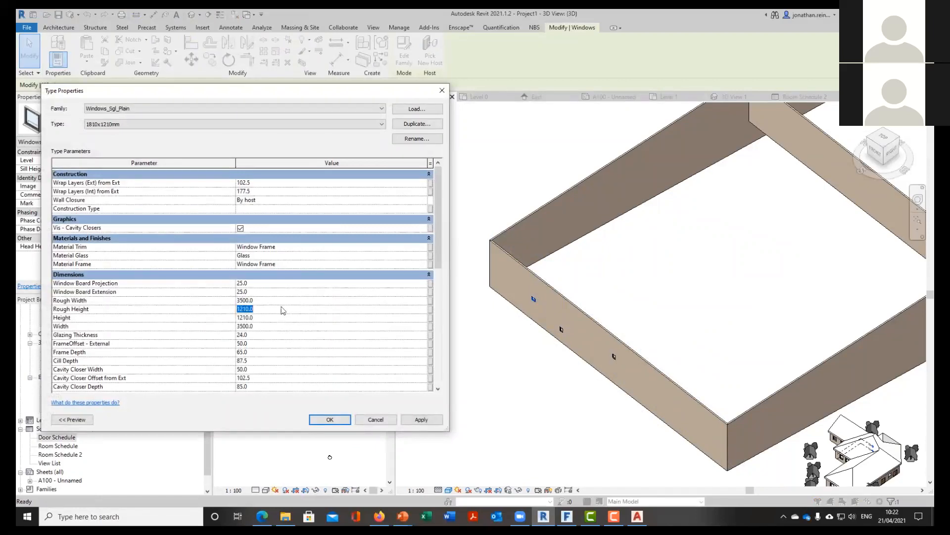
left_click(415, 139)
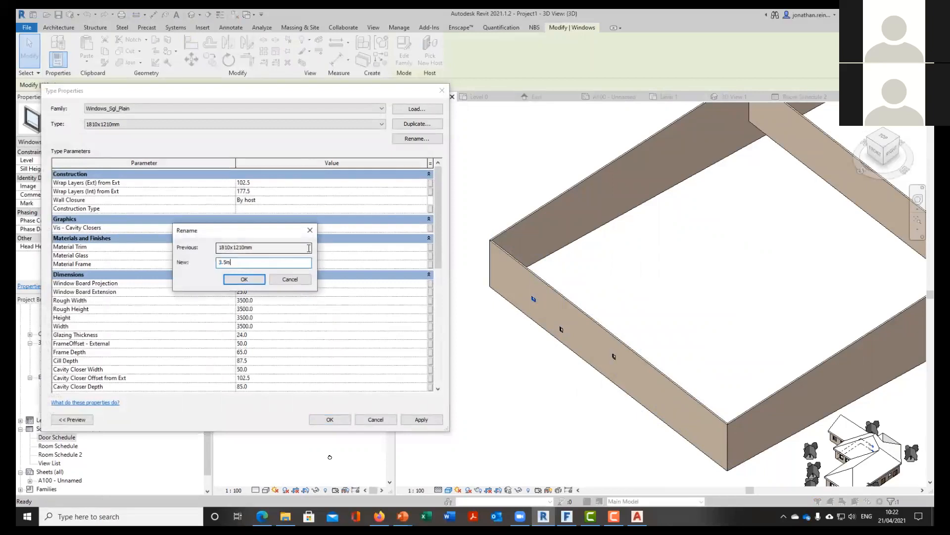
left_click(257, 282)
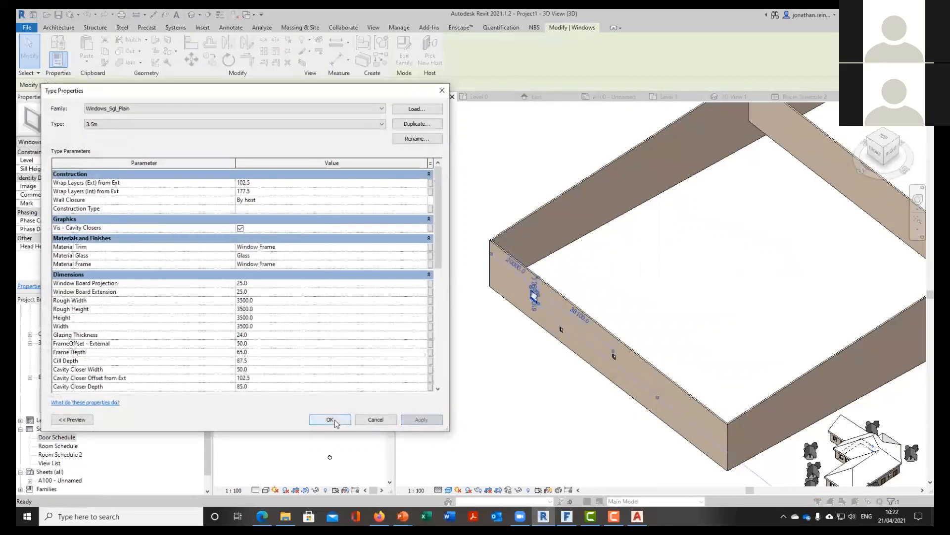
Place five more Windows_Sgl_Plain 3.5m windows along the tower's low end wall, between and beside the existing ones
scroll(530, 244, "up", 4)
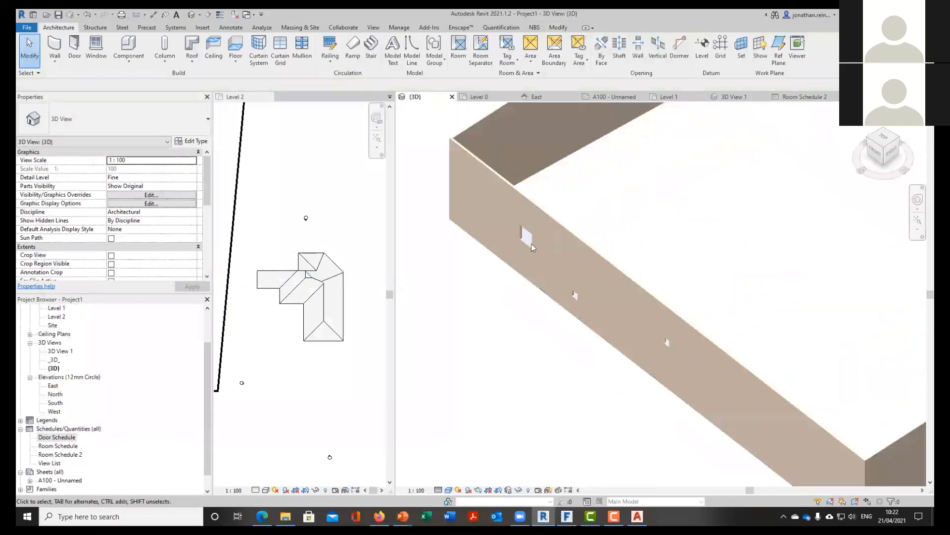
right_click(531, 244)
left_click(570, 336)
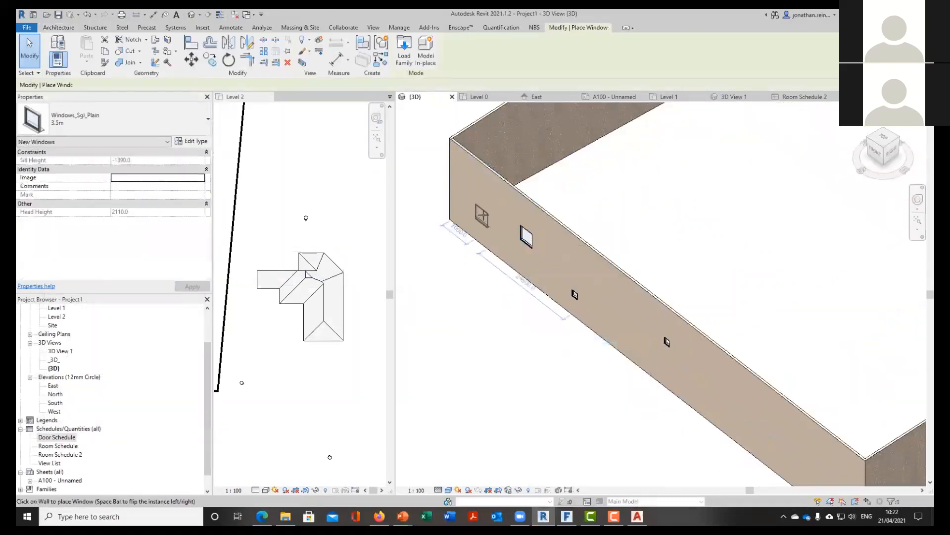
left_click(488, 219)
left_click(609, 315)
left_click(550, 280)
left_click(767, 422)
key("Escape")
key("Escape")
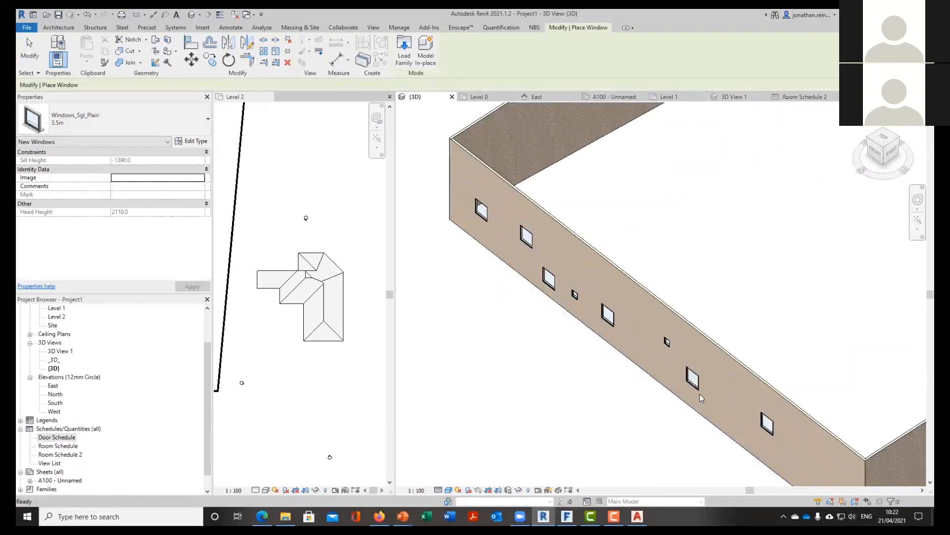
left_click(700, 395)
Assign all eight windows on the low end wall to Level 0 with a sill height of 500 mm
scroll(476, 263, "down", 2)
left_click_drag(427, 207, 699, 394)
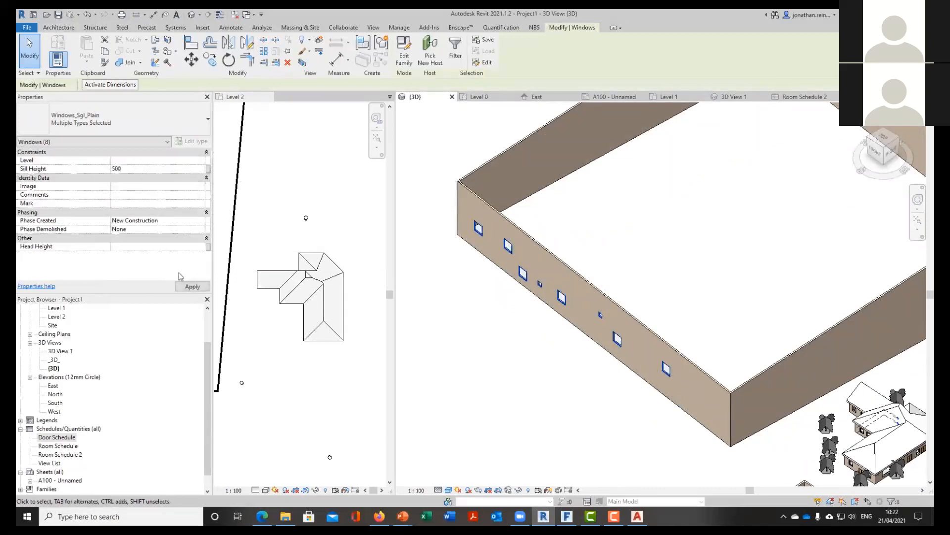
left_click(189, 289)
left_click(202, 161)
left_click(164, 171)
left_click(573, 385)
Copy the eight windows straight up the front wall to form a second row
middle_click_drag(598, 371, 659, 326, "shift")
left_click(889, 157)
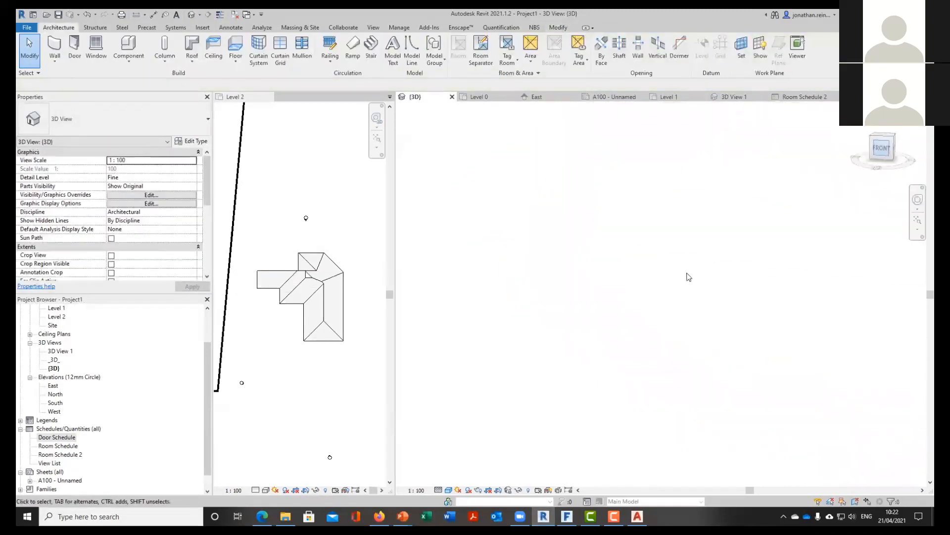
left_click_drag(486, 320, 764, 354)
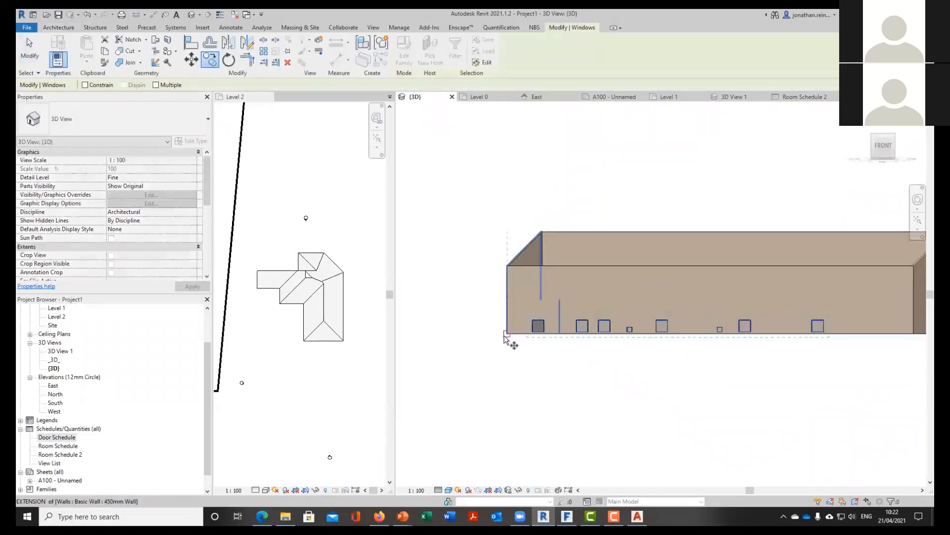
left_click(507, 333)
left_click(507, 293)
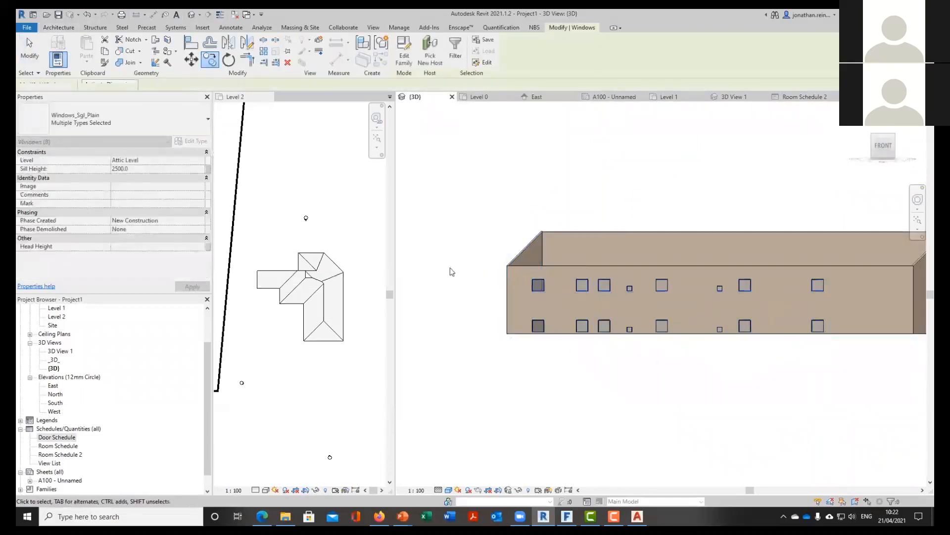
Move the copied window row to Level 1 with a 500 mm sill height, and raise its sills to separate the rows
left_click(130, 160)
left_click(129, 177)
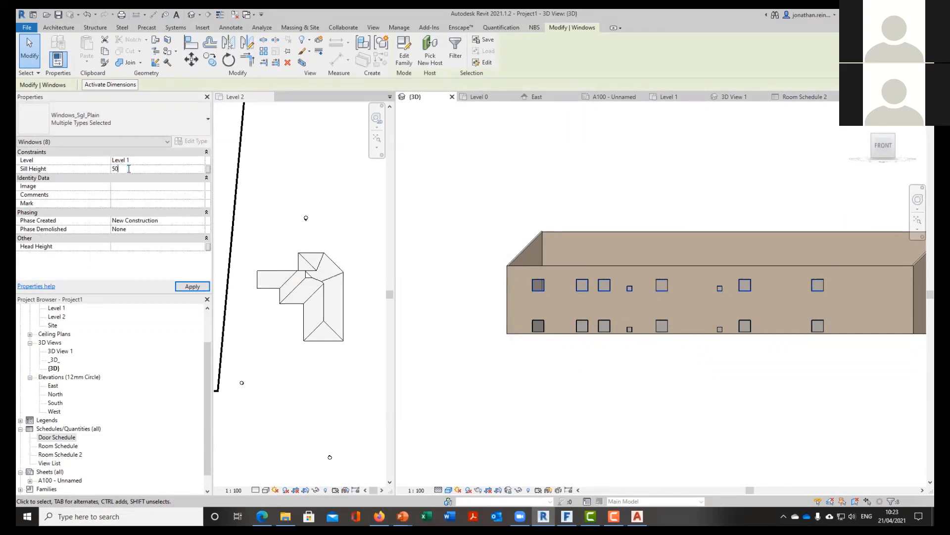
left_click(194, 290)
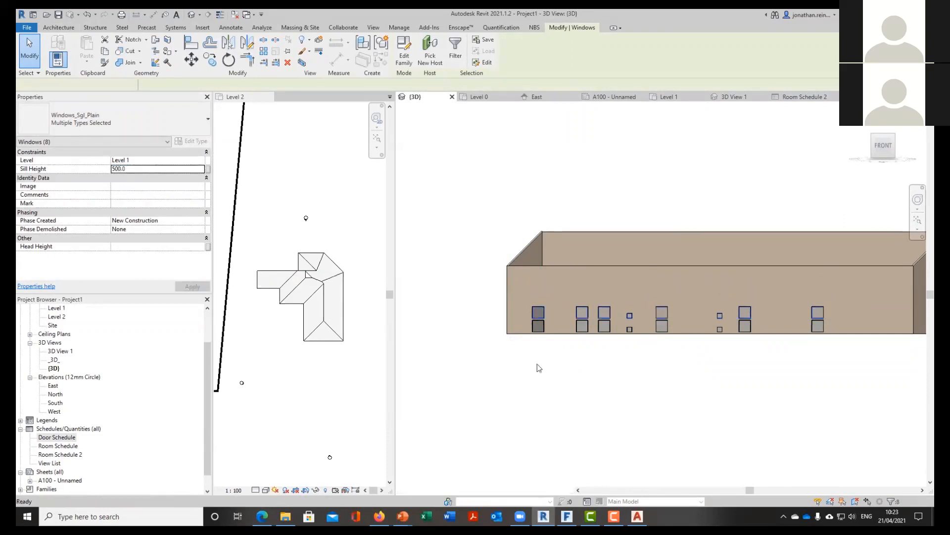
left_click(356, 307)
double_click(155, 169)
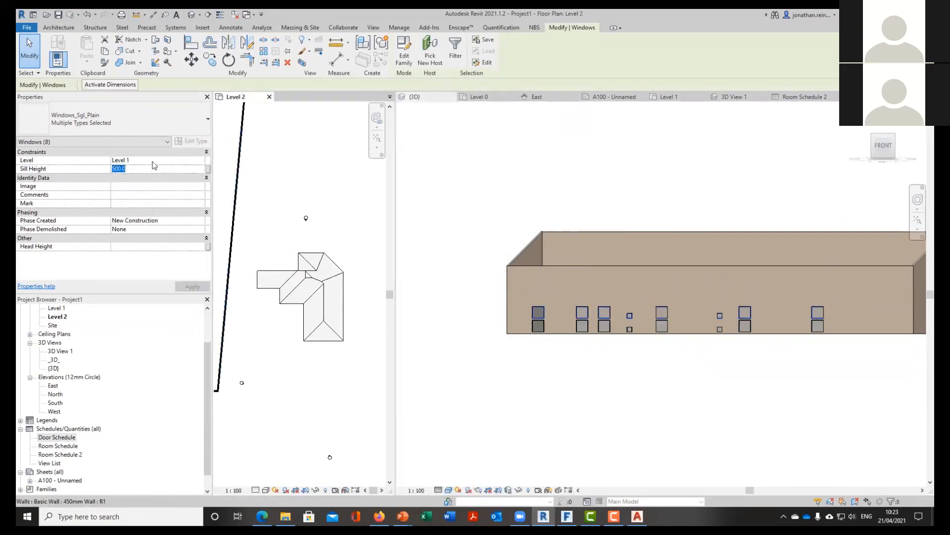
left_click(193, 287)
View the model from the top, start a roof by footprint and save the project
middle_click_drag(676, 384, 544, 361, "shift")
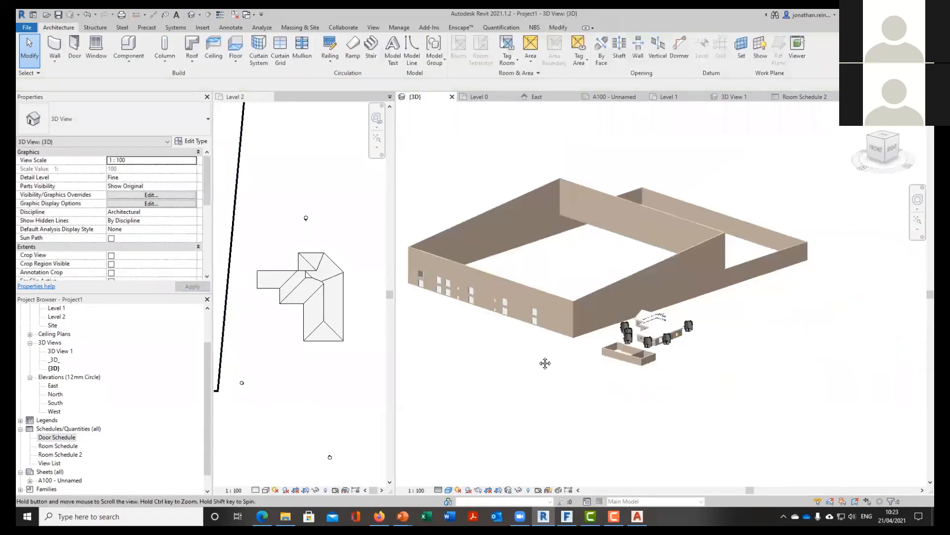
left_click(888, 142)
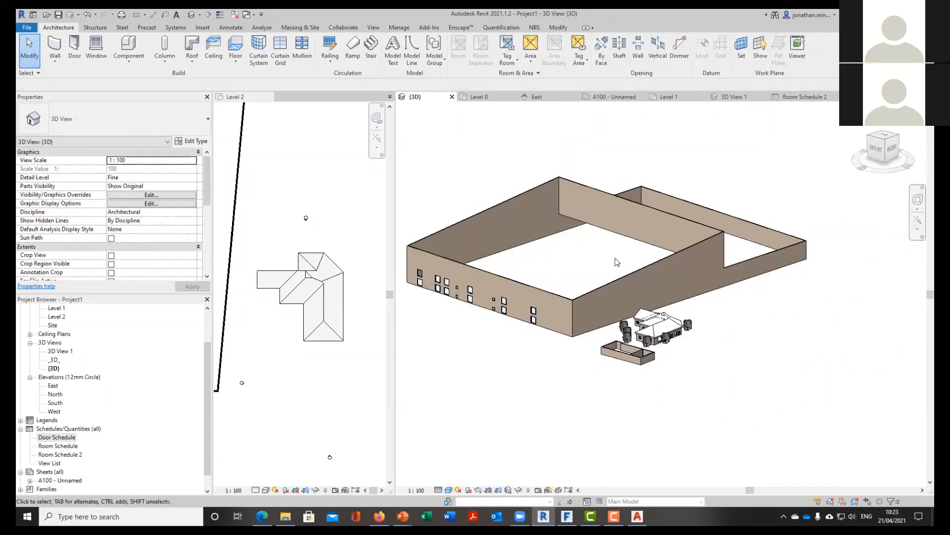
left_click(884, 140)
left_click(193, 58)
left_click(204, 78)
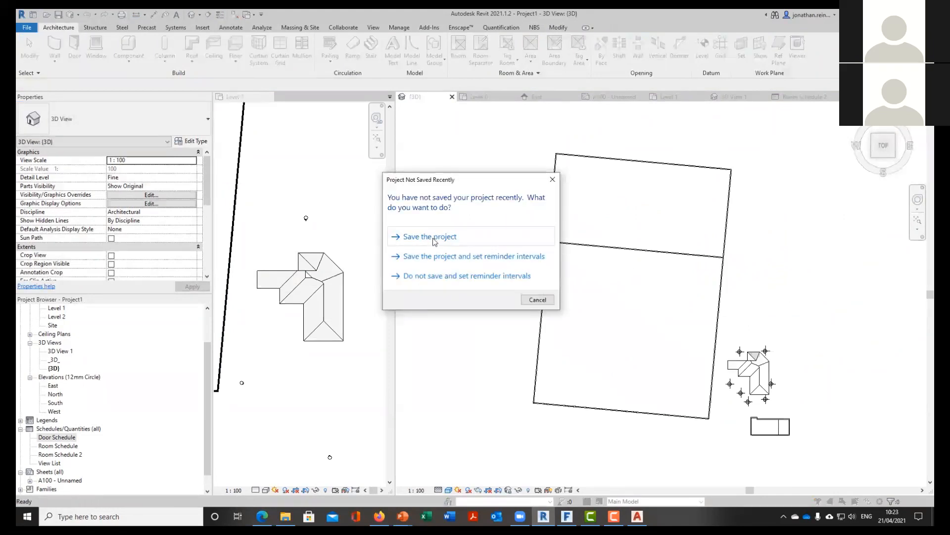
left_click(433, 238)
left_click(693, 463)
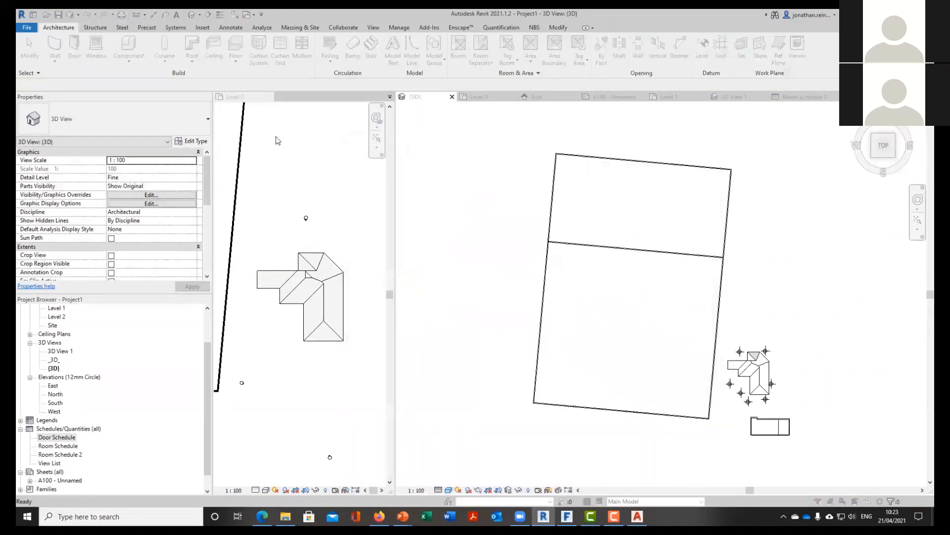
key("Return")
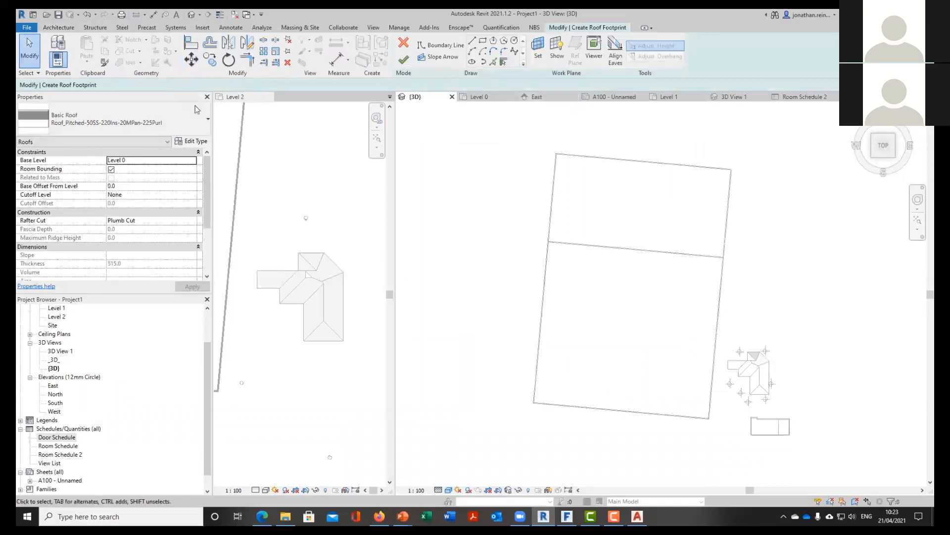
Pick the two long walls, the dividing wall and the windowed end wall as slope-defining roof boundaries with 0 overhang
left_click(25, 29)
left_click(490, 158)
left_click(503, 63)
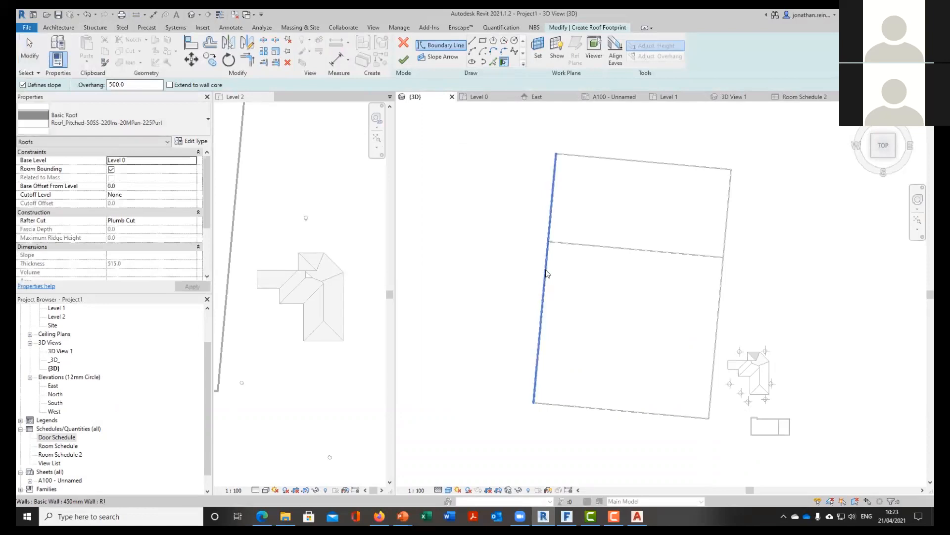
left_click(141, 83)
middle_click_drag(637, 328, 550, 285)
scroll(549, 285, "up", 1)
middle_click_drag(434, 220, 489, 239)
left_click(497, 241)
left_click(601, 217)
left_click(695, 297)
left_click(610, 403)
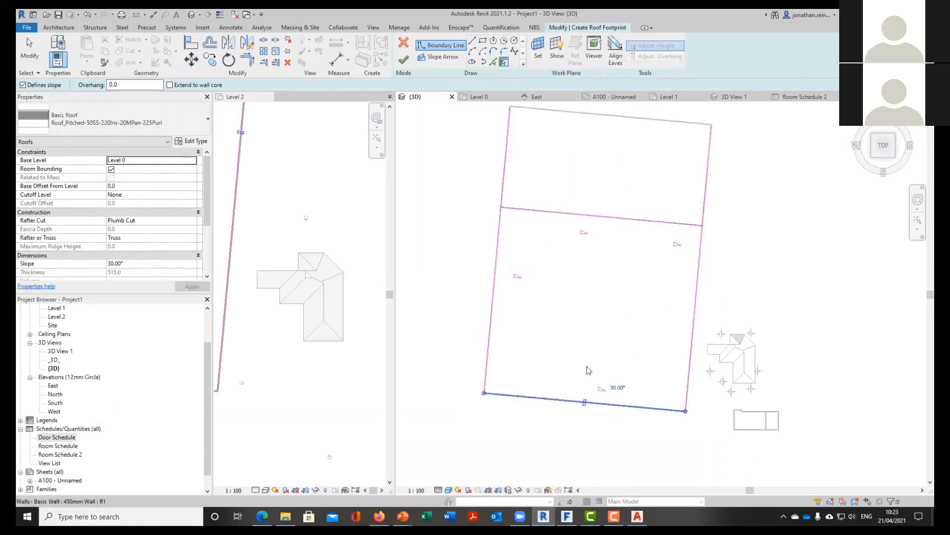
key("Escape")
key("Escape")
Trim the long side boundary lines to the dividing wall's line at both corners to close the roof footprint
left_click(502, 213)
left_click(525, 210)
left_click(695, 226)
left_click(700, 243)
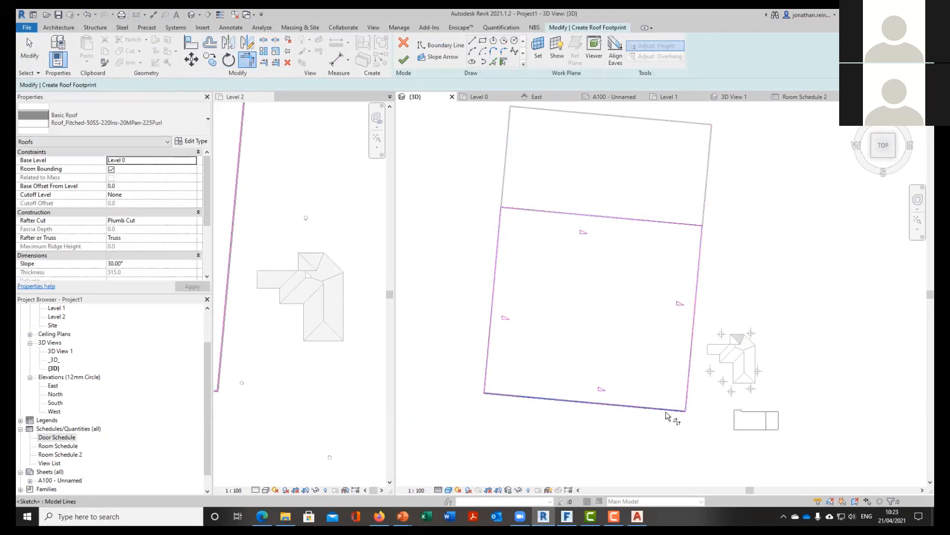
key("Escape")
key("Escape")
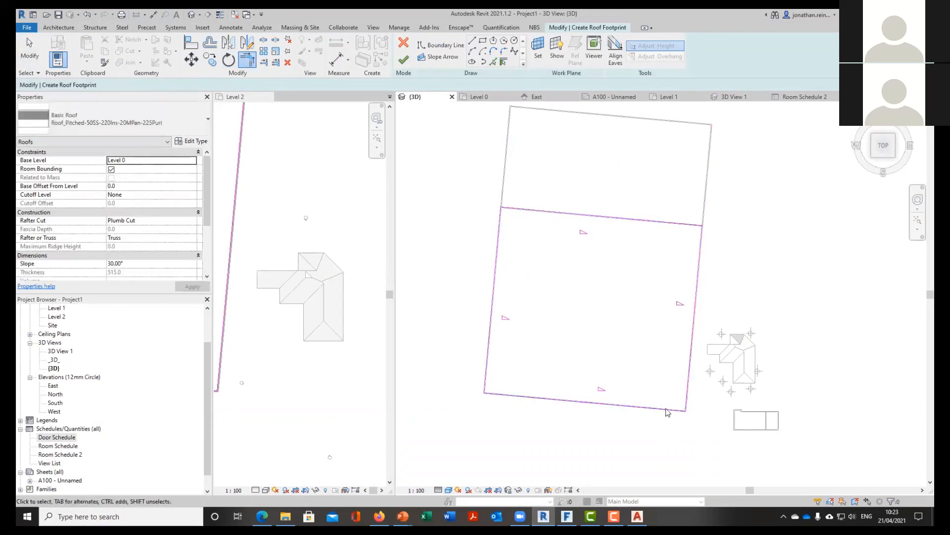
Remove the slope from all boundary lines except the one on the windowed end wall, and finish the roof
key("Tab")
left_click(668, 409)
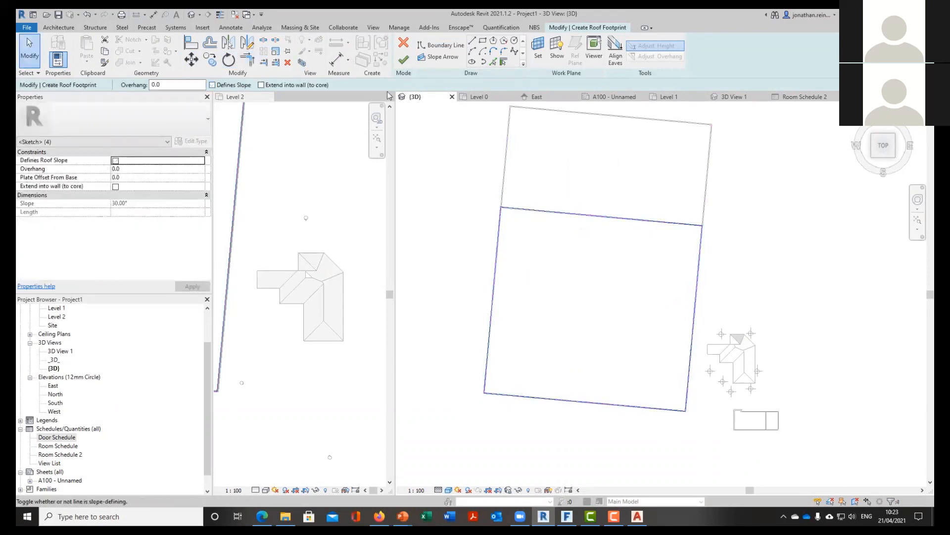
left_click(486, 392)
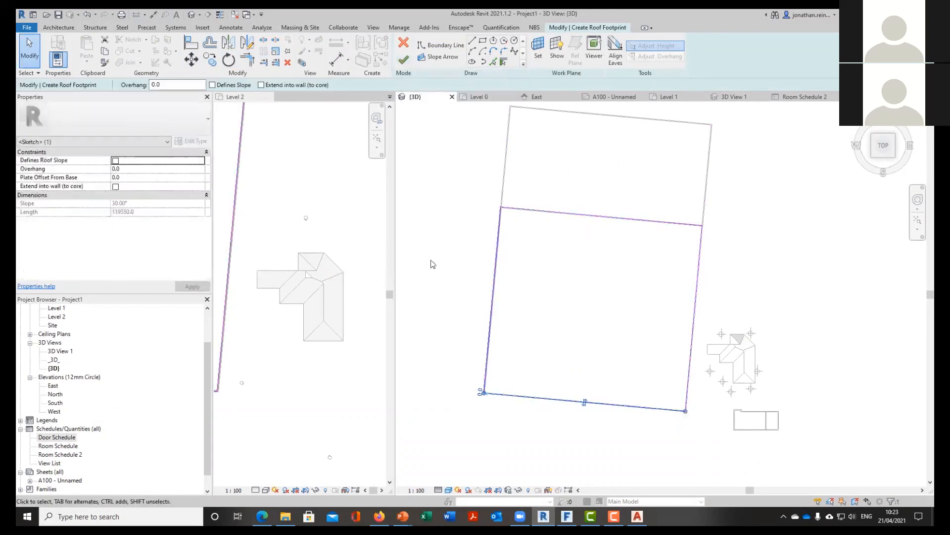
left_click(213, 84)
left_click(404, 60)
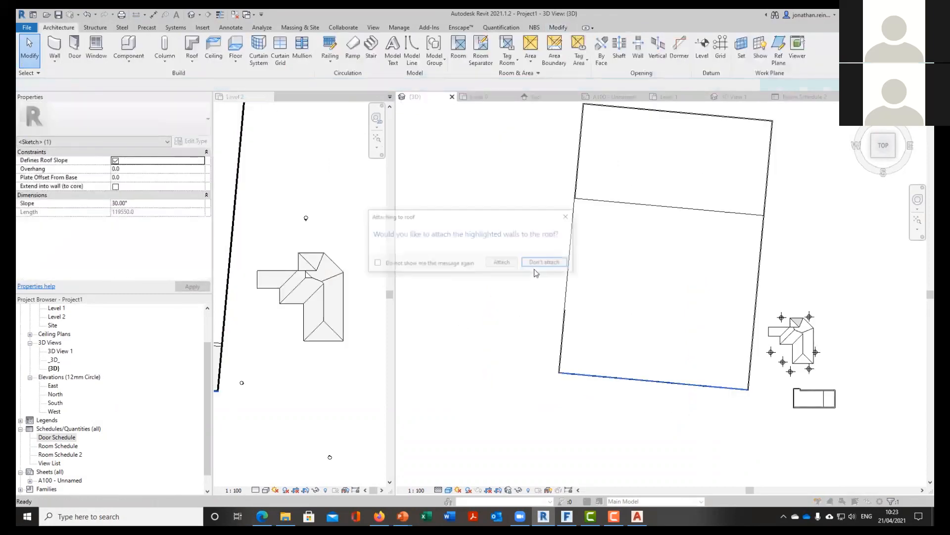
Try to attach the highlighted walls to the new roof and cancel the attachment
left_click(503, 263)
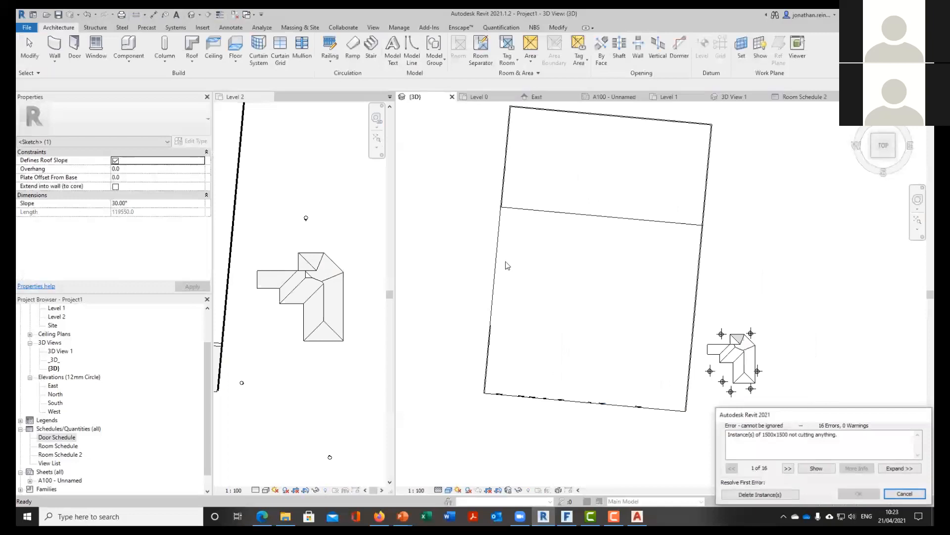
middle_click_drag(825, 301, 699, 343, "shift")
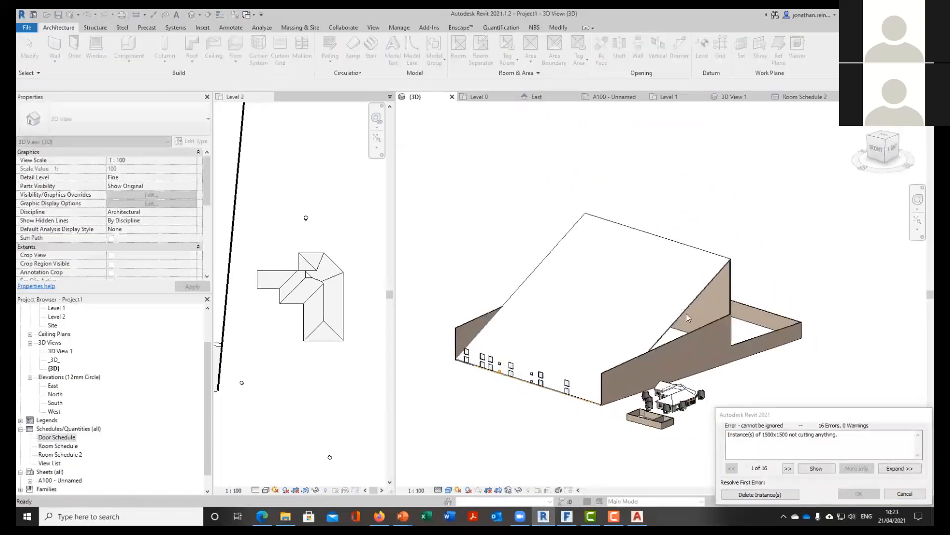
left_click(905, 494)
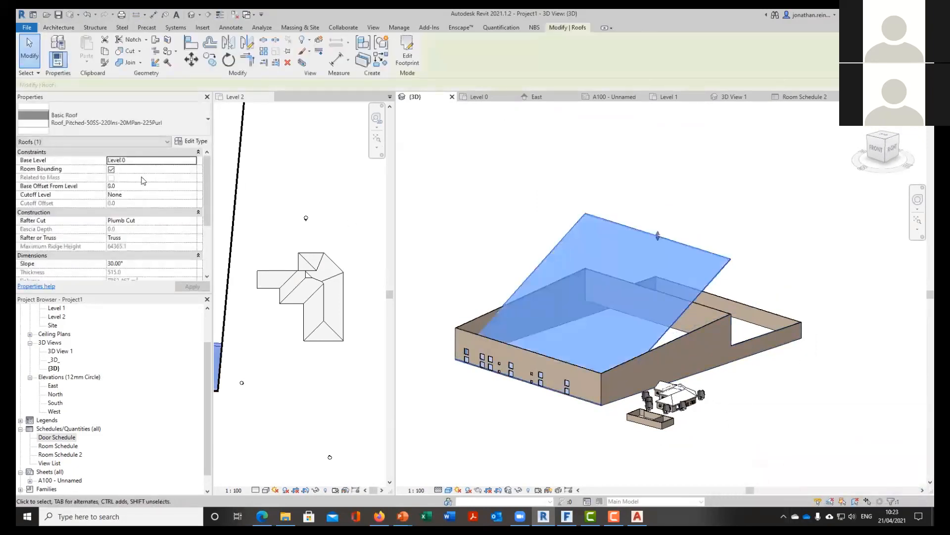
Set the new roof's base level to Level 2 and its slope to 5°
left_click(193, 161)
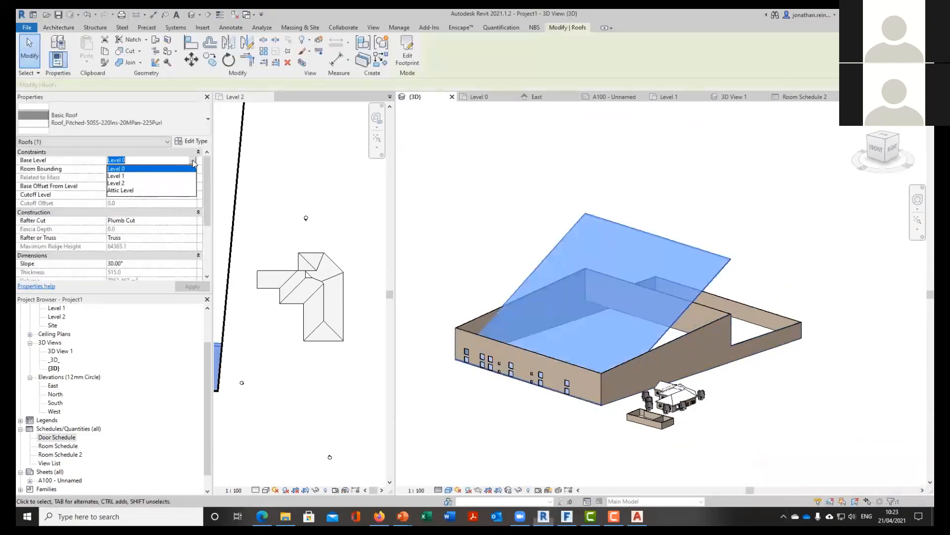
left_click(122, 182)
left_click(192, 287)
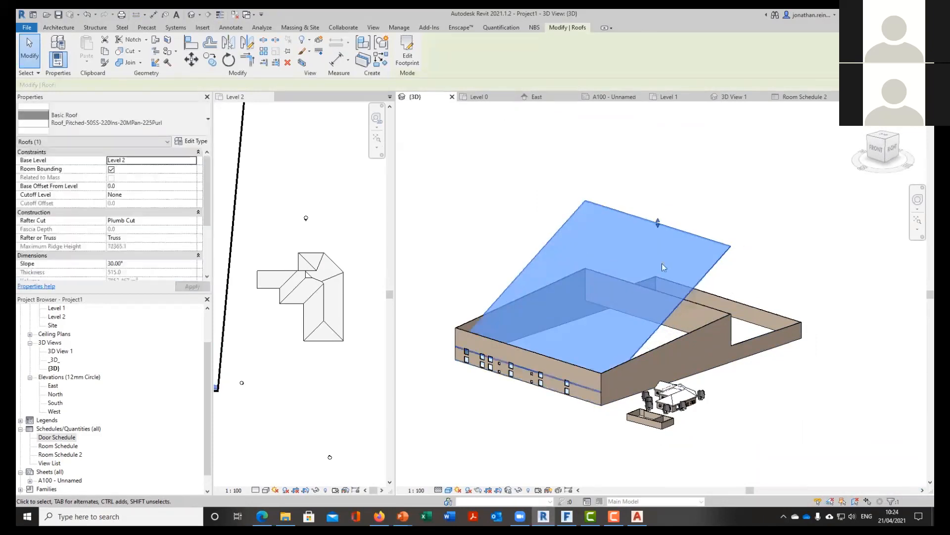
left_click(146, 267)
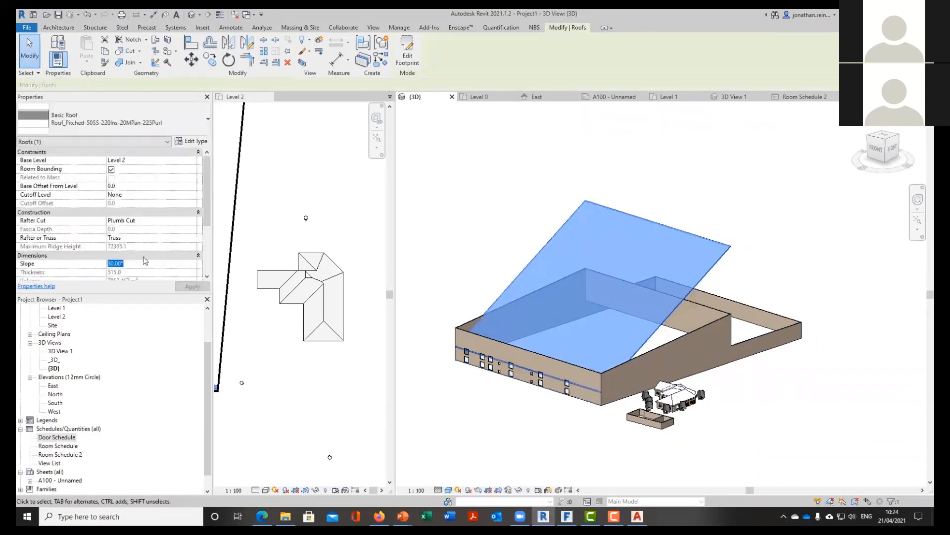
left_click(202, 288)
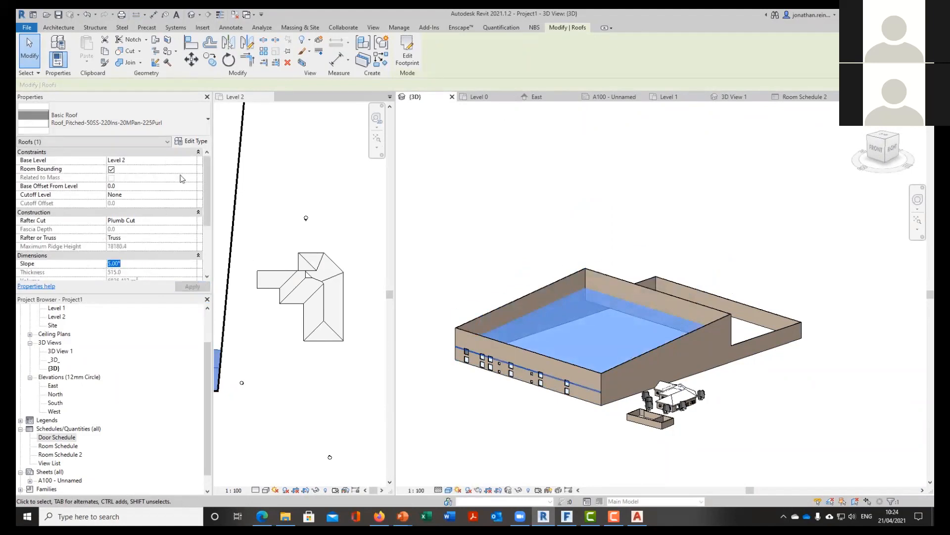
Change the roof's base level to Attic Level
left_click(192, 160)
left_click(149, 193)
left_click(196, 288)
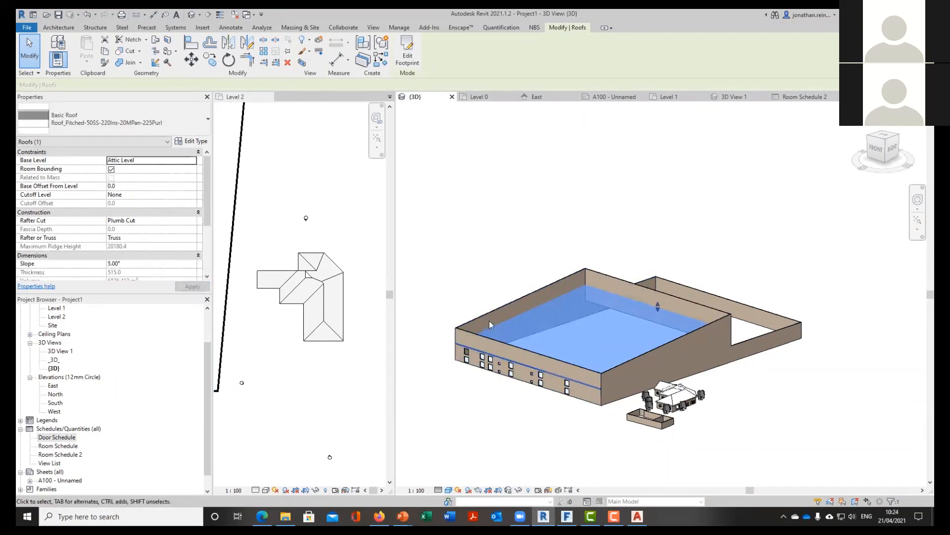
key("Escape")
Set the roof's base level to Level 0 and enter a base offset that lifts it to the top of the walls
left_click(589, 375)
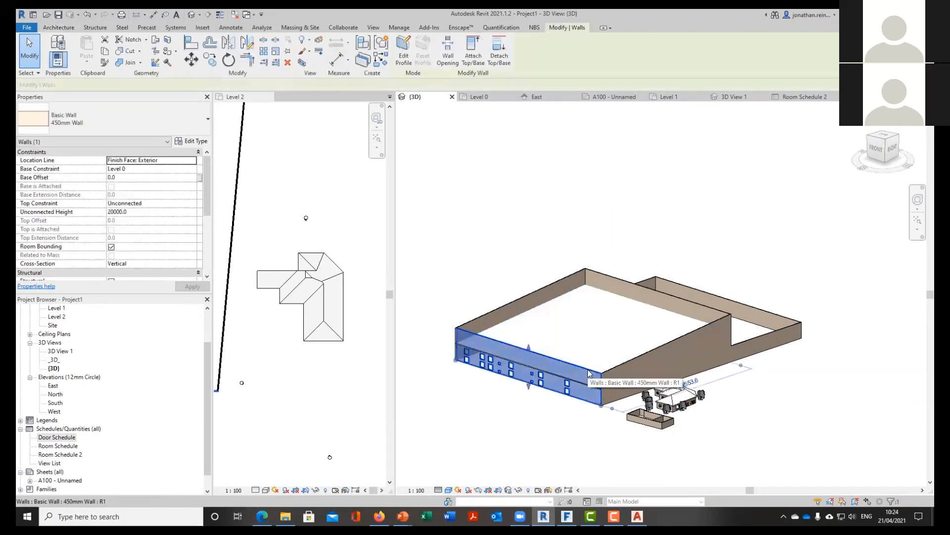
left_click(658, 310)
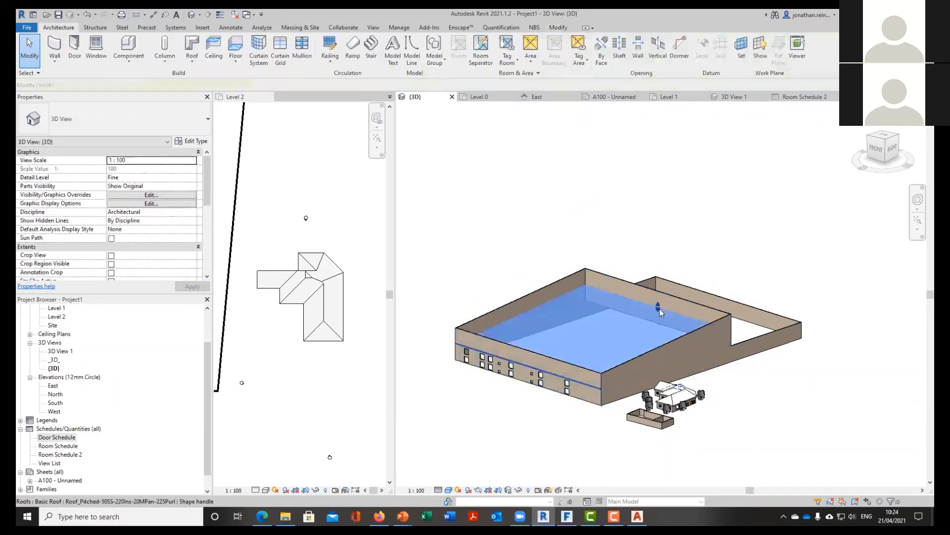
left_click(191, 163)
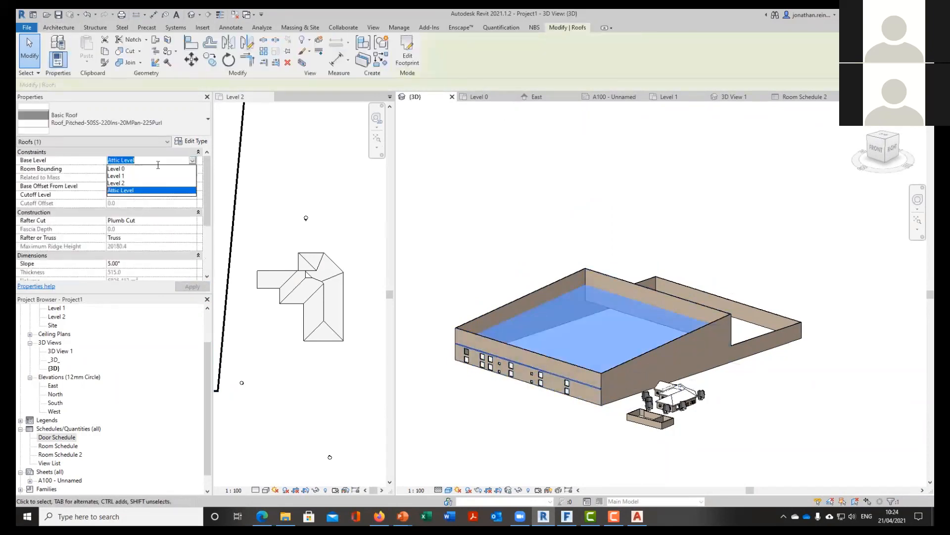
left_click(116, 177)
left_click(130, 184)
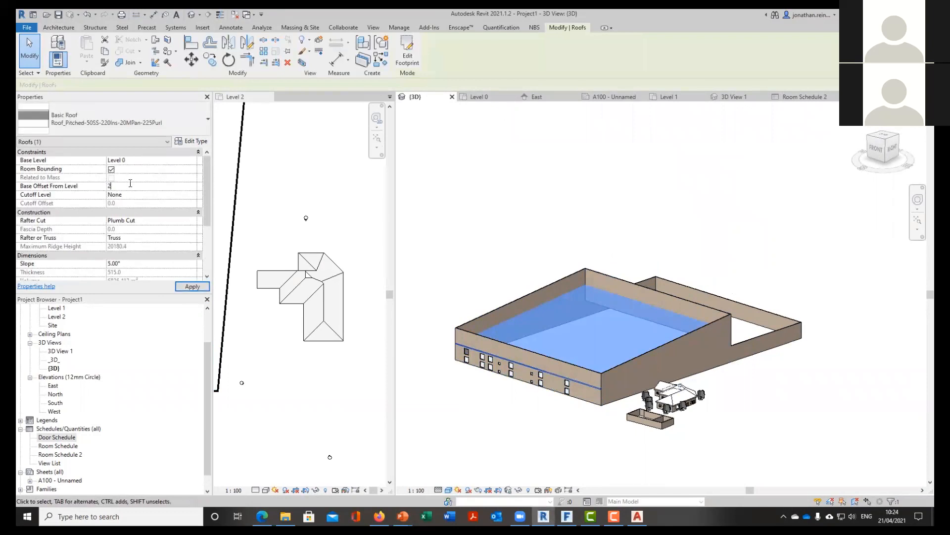
left_click(191, 286)
key("Escape")
middle_click_drag(881, 292, 644, 409, "shift")
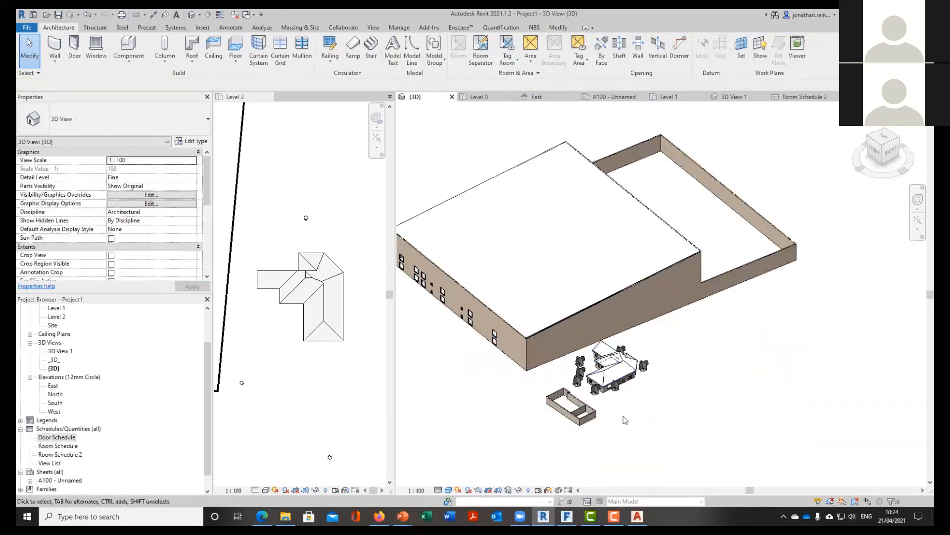
Switch to FormIt and run a Month Peak solar analysis for June on both building masses, viewing the result from the opposite side
scroll(608, 401, "up", 4)
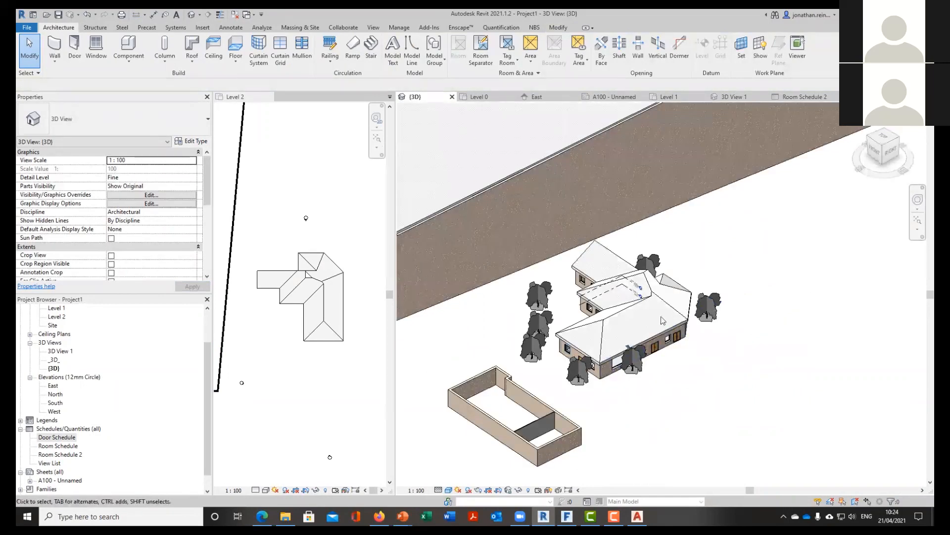
scroll(686, 380, "down", 3)
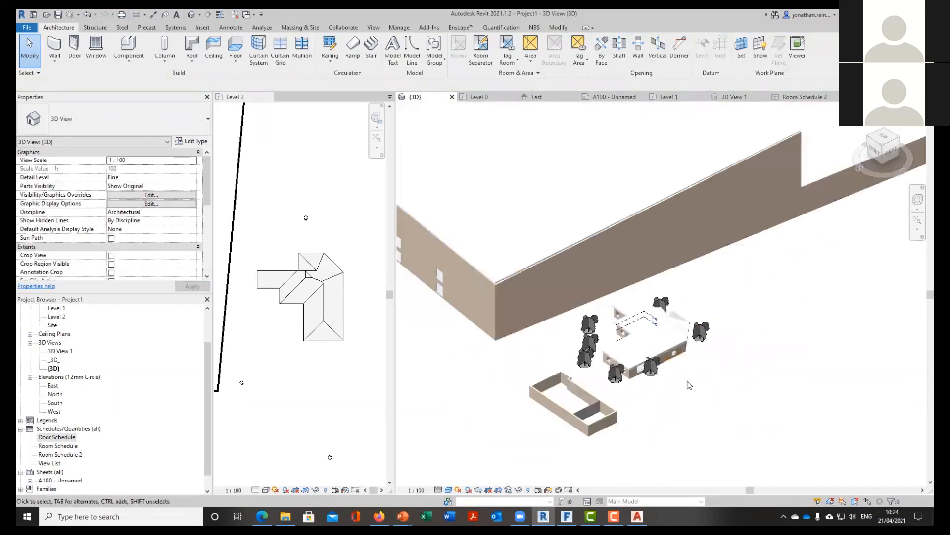
left_click(567, 517)
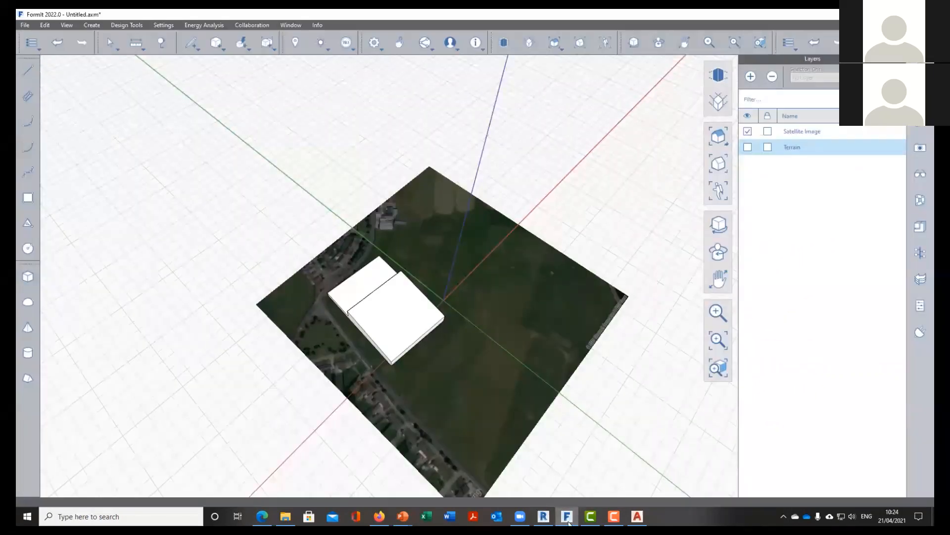
middle_click_drag(591, 396, 590, 371)
left_click_drag(181, 182, 515, 408)
left_click(328, 49)
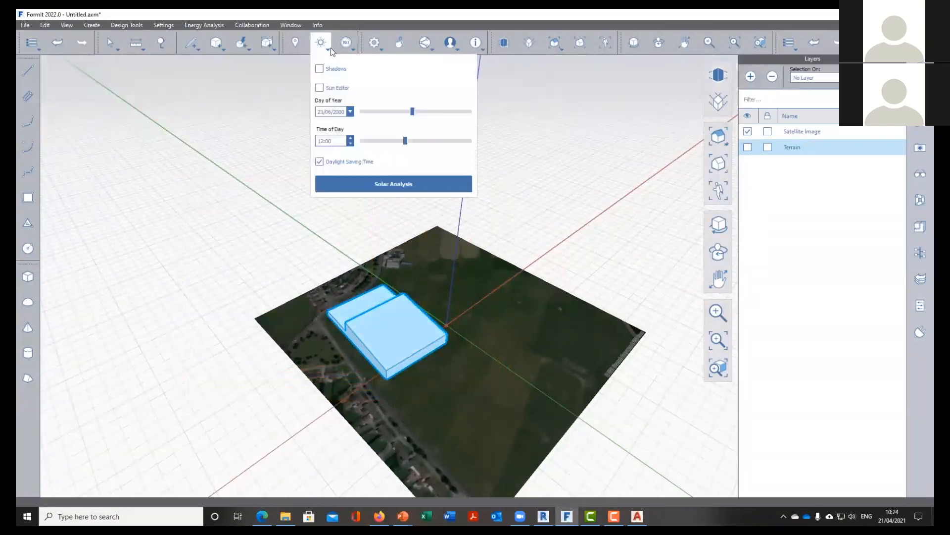
left_click(381, 185)
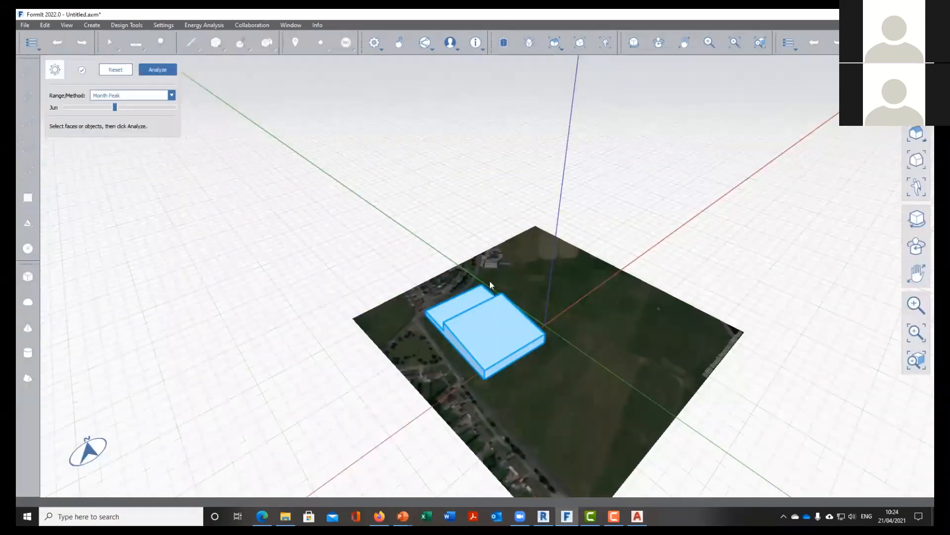
left_click(173, 74)
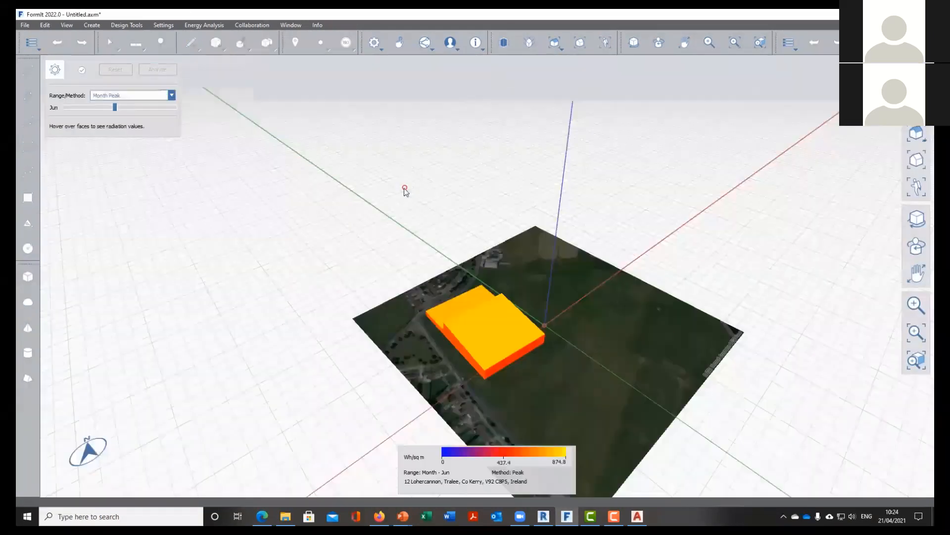
middle_click_drag(333, 241, 477, 177)
scroll(476, 177, "up", 5)
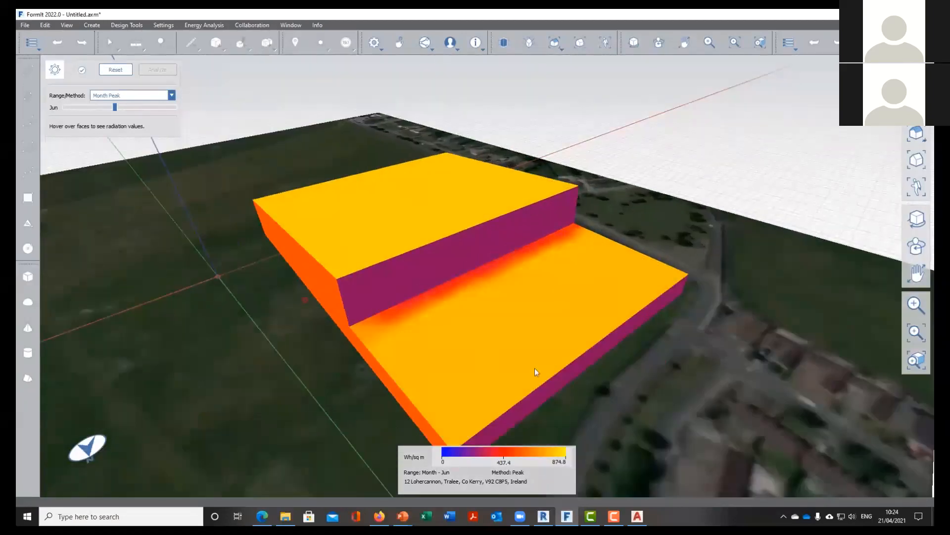
scroll(486, 291, "down", 1)
Switch back to Revit and bring up the sample files folder for opening a project
mouse_move(543, 520)
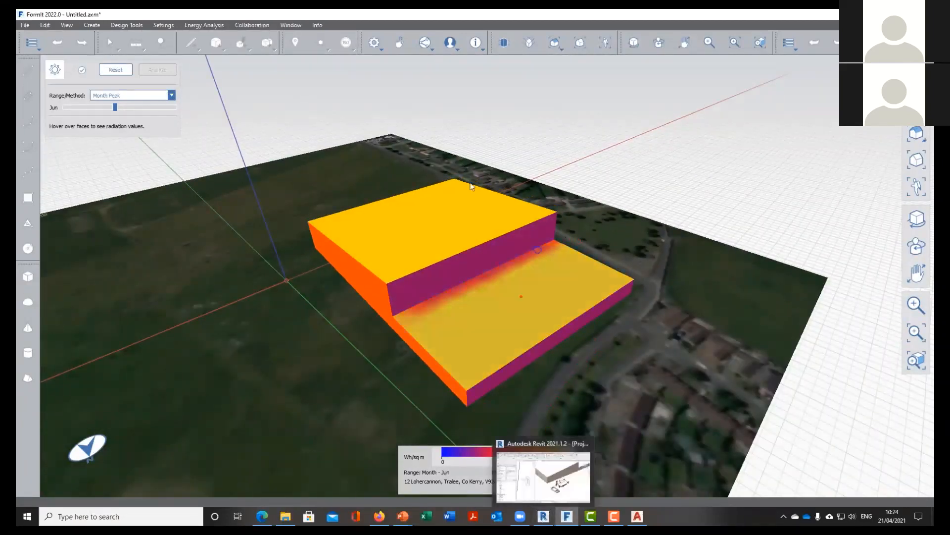
left_click(550, 521)
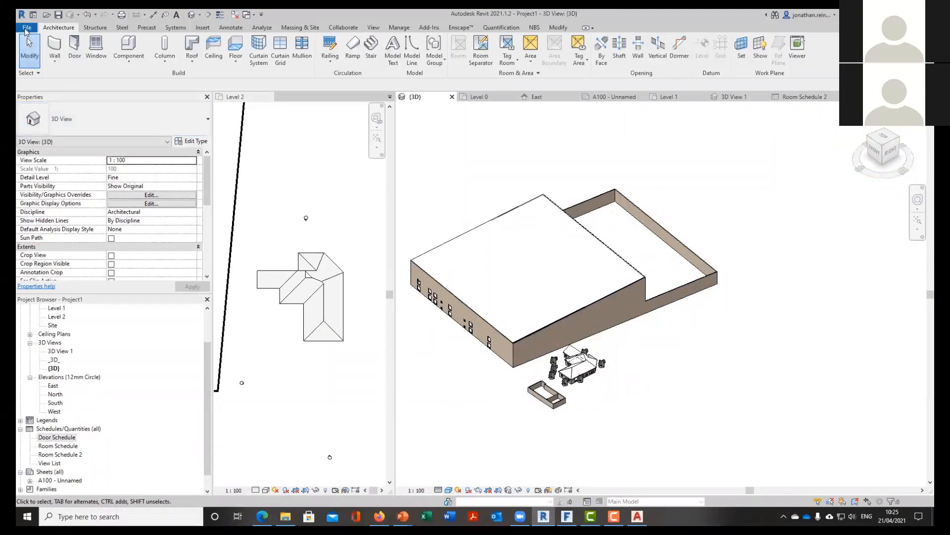
left_click(27, 29)
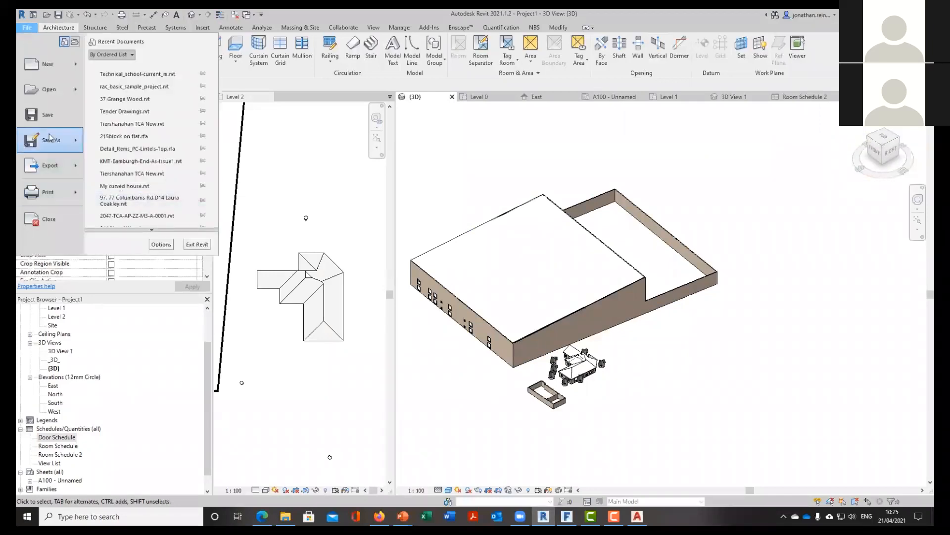
left_click(49, 70)
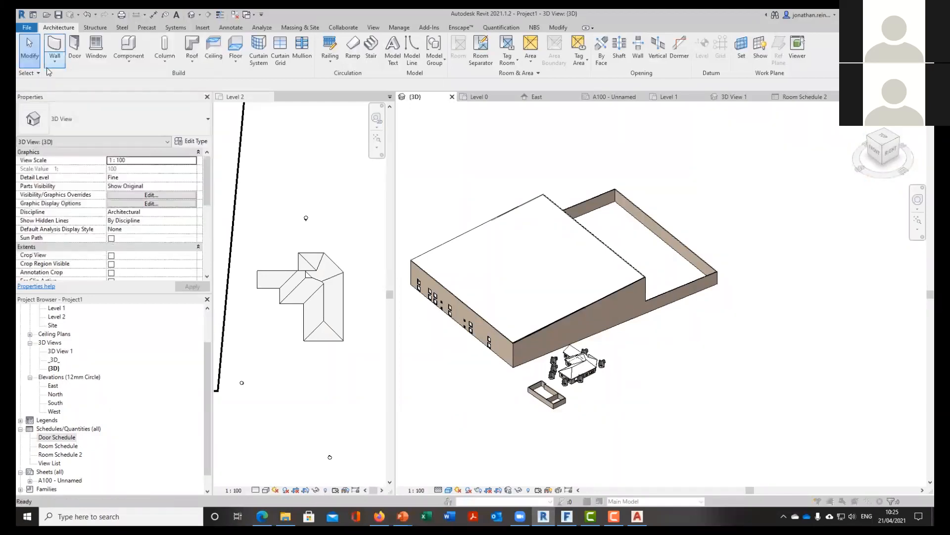
key("Escape")
left_click(27, 28)
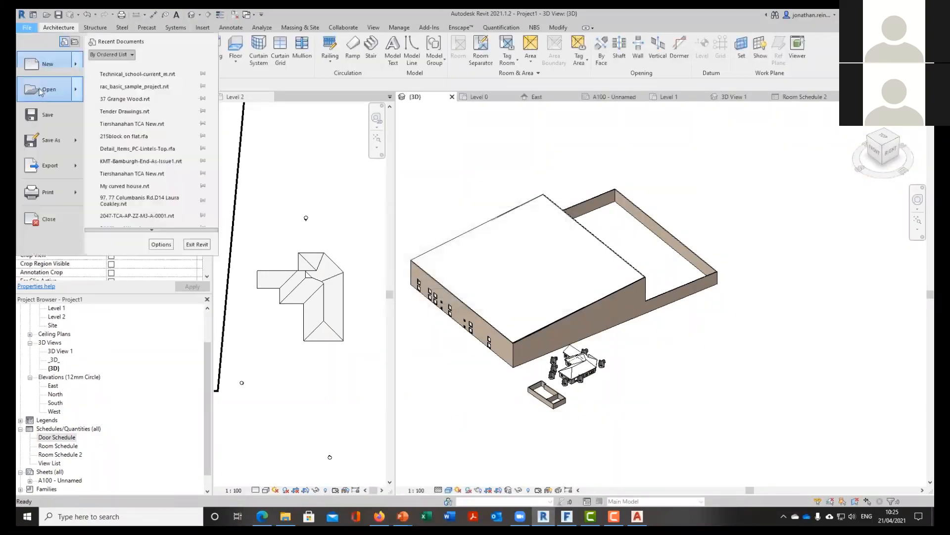
mouse_move(39, 89)
left_click(144, 174)
key("super")
type("rev")
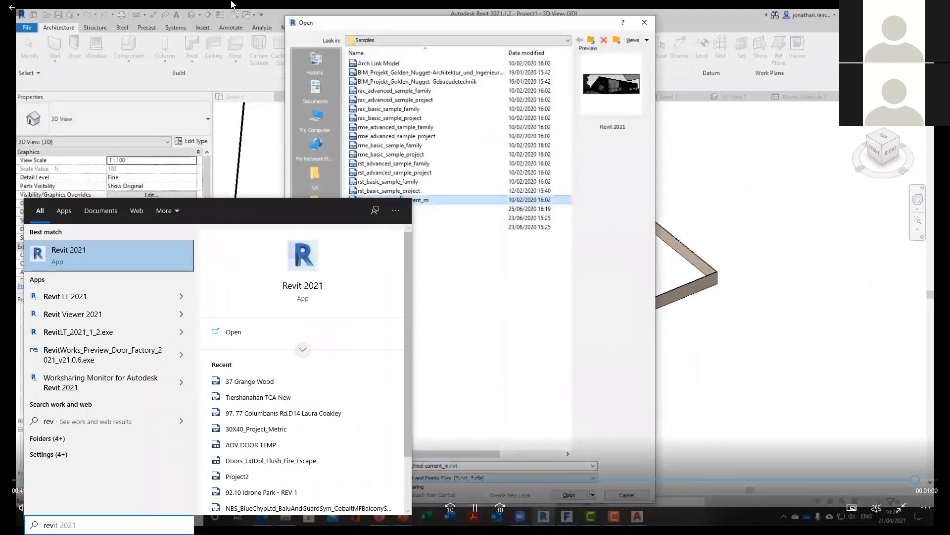
Look through the previews of the Revit sample projects and families in the Samples folder
left_click(405, 190)
left_click(405, 182)
left_click(404, 164)
left_click(405, 154)
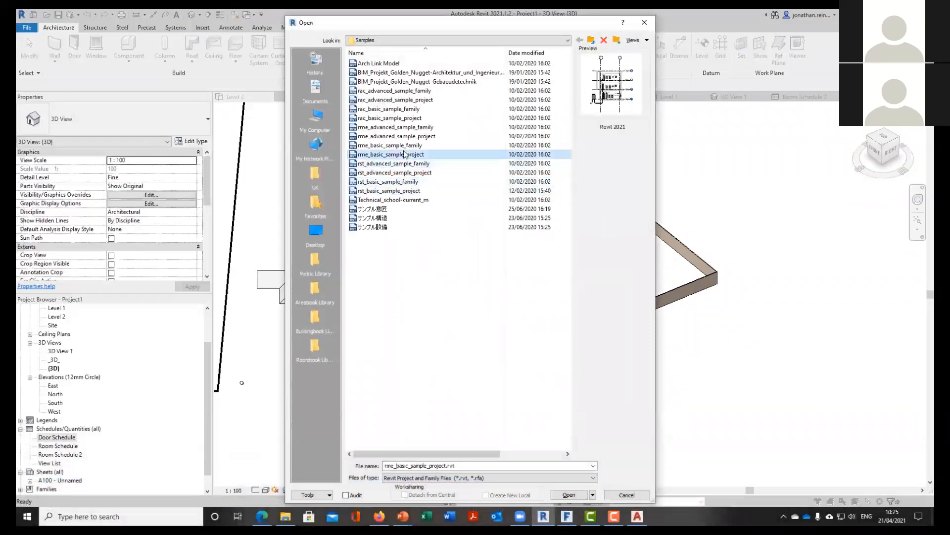
left_click(405, 127)
left_click(405, 109)
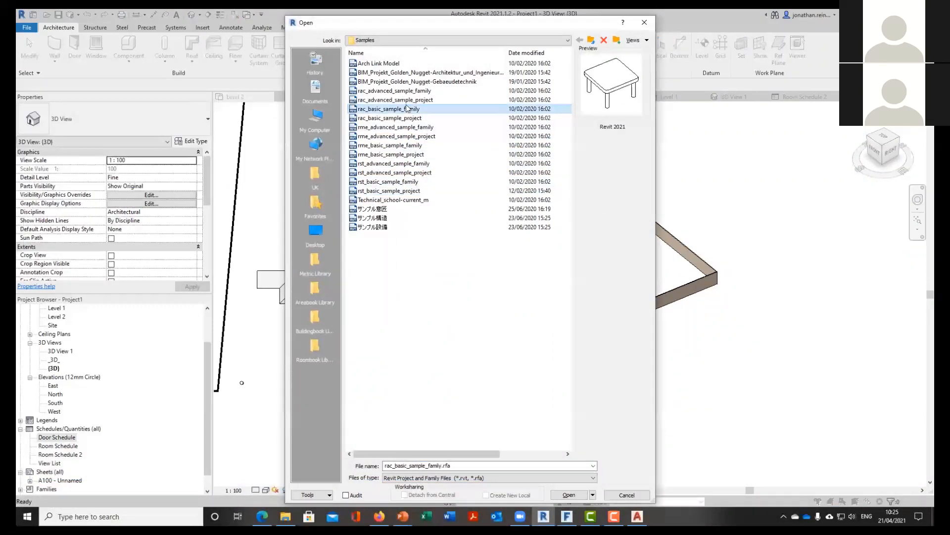
left_click(414, 100)
left_click(416, 92)
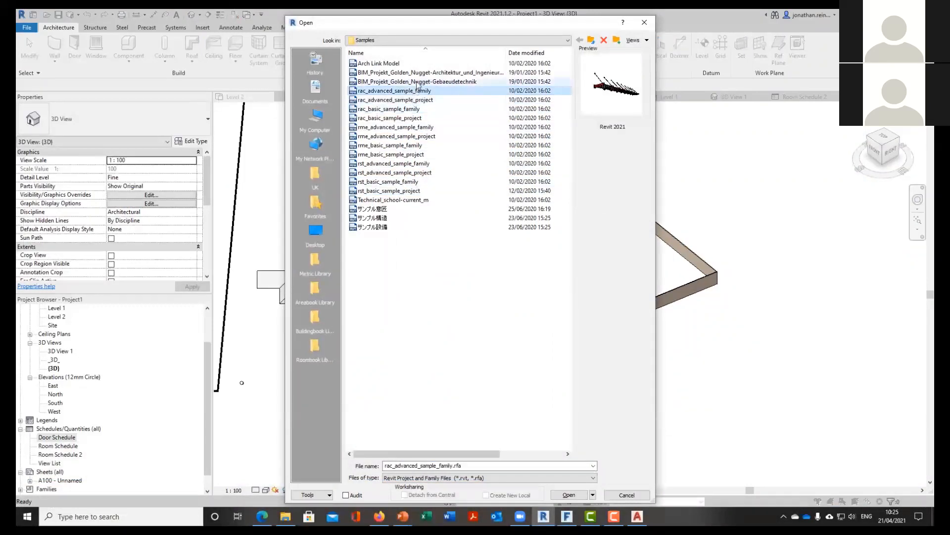
key("Up")
key("Up")
key("Up")
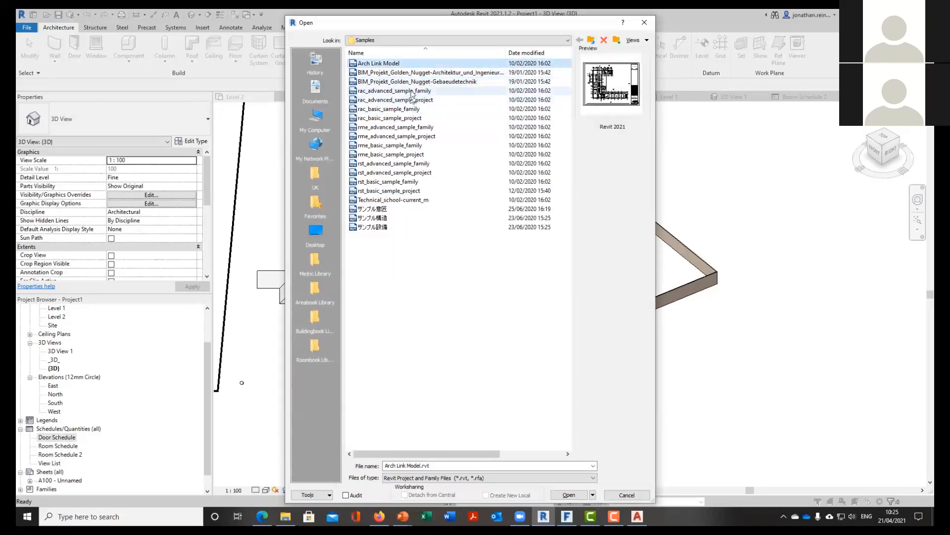
Open the Technical_school-current_m sample project
left_click(418, 200)
left_click(573, 497)
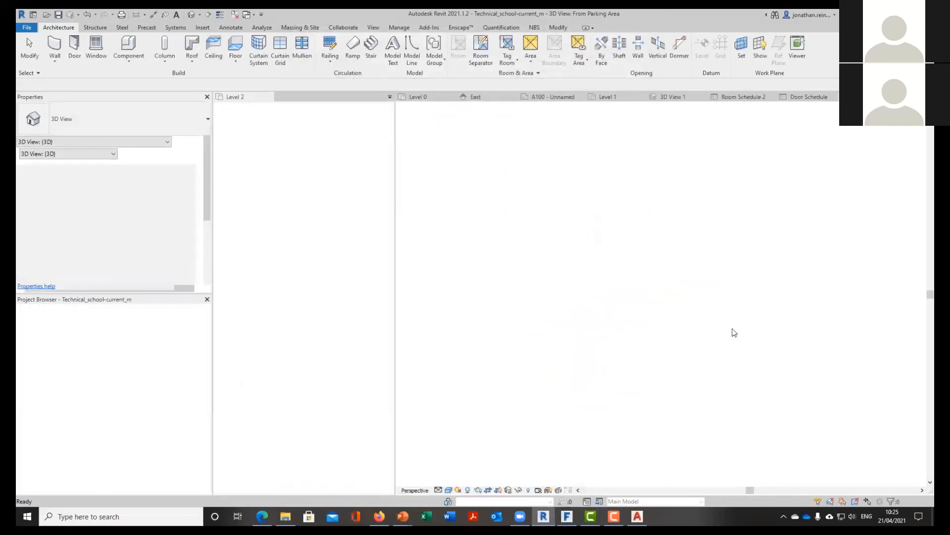
left_click(732, 328)
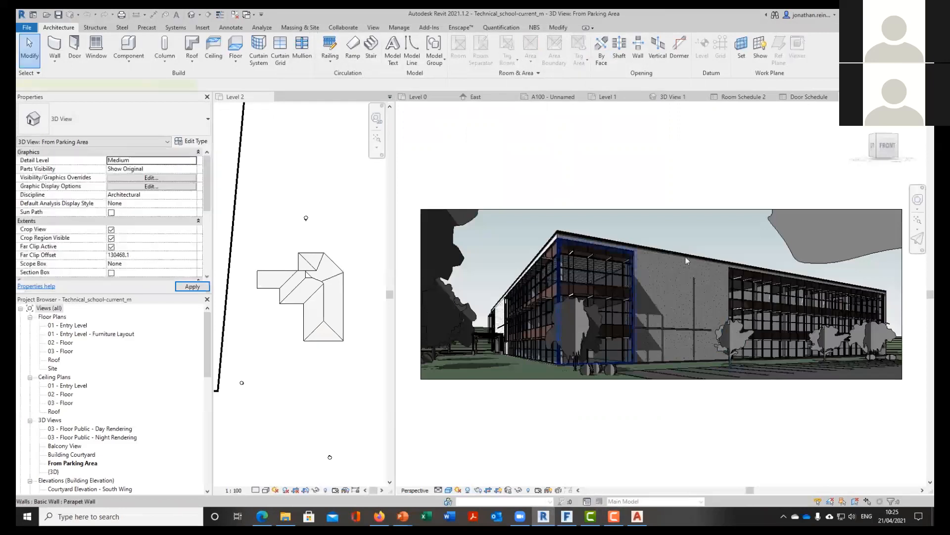
Examine the school building in the From Parking Area view, including its curtain wall facade, entrance canopy and steel column
scroll(631, 396, "up", 5)
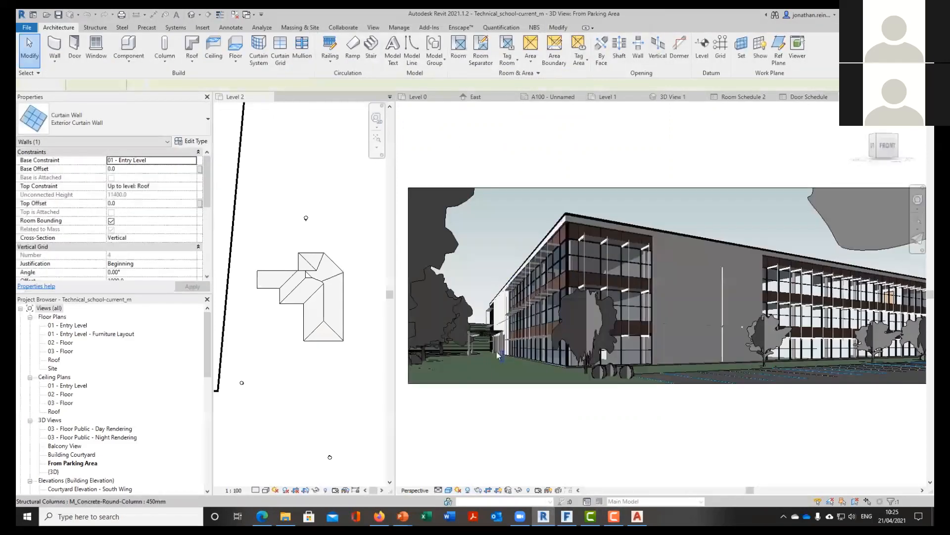
key("Escape")
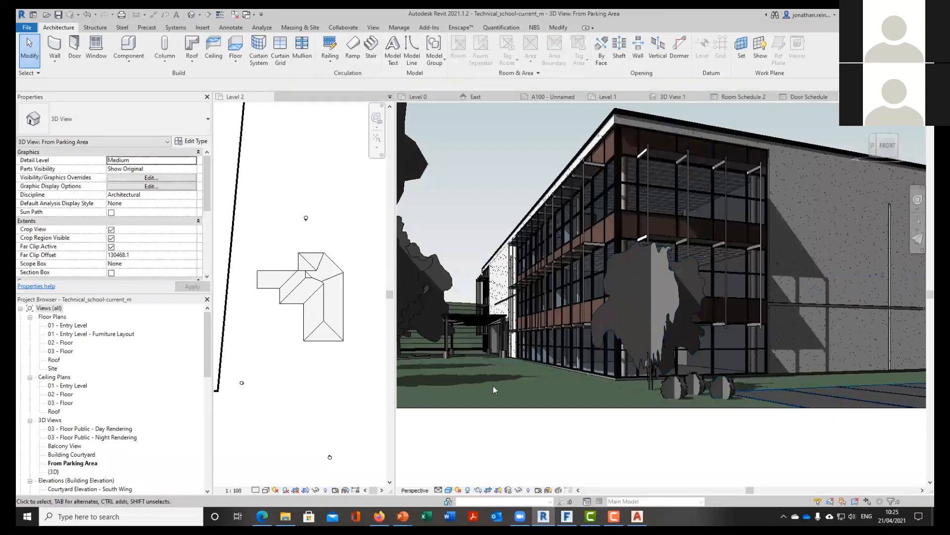
middle_click_drag(497, 456, 619, 455)
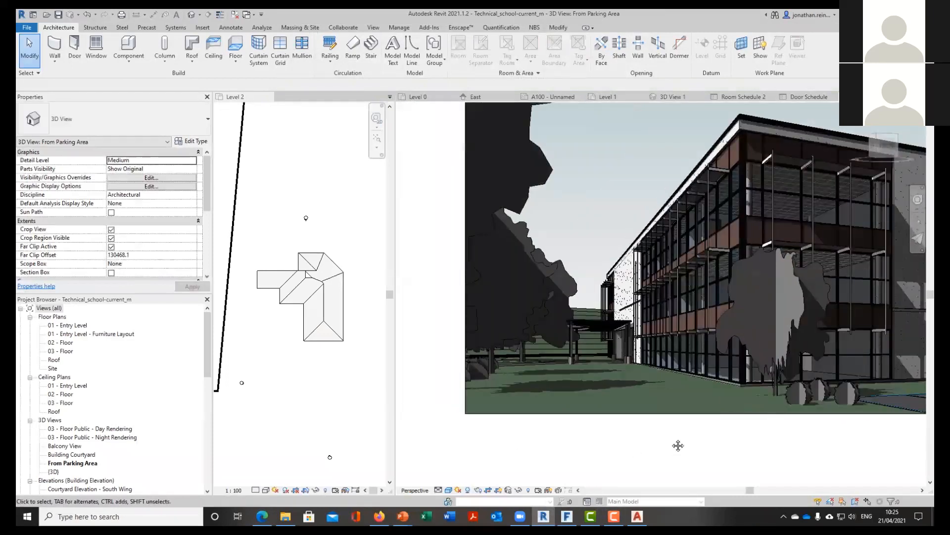
scroll(677, 445, "up", 2)
scroll(612, 314, "up", 2)
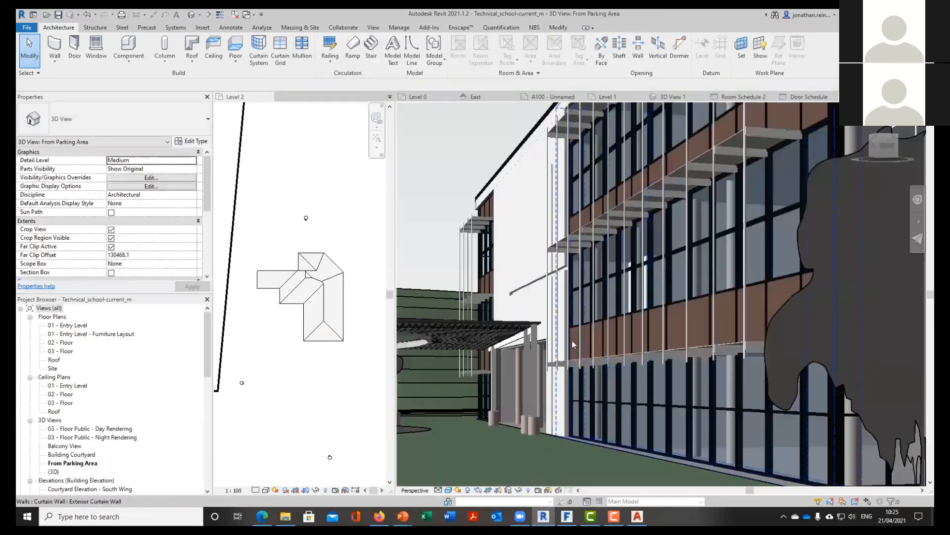
scroll(557, 338, "up", 2)
left_click(581, 310)
scroll(687, 310, "down", 3)
key("Escape")
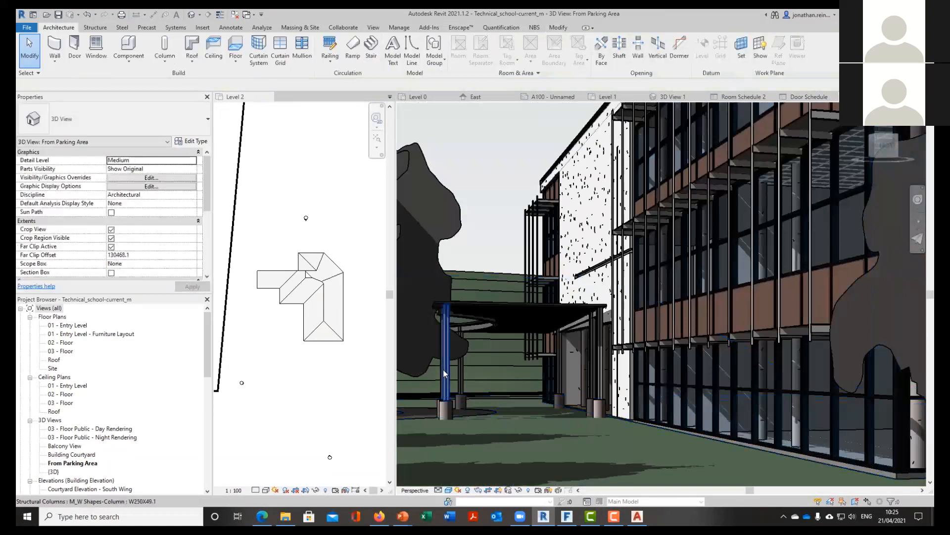
left_click(443, 373)
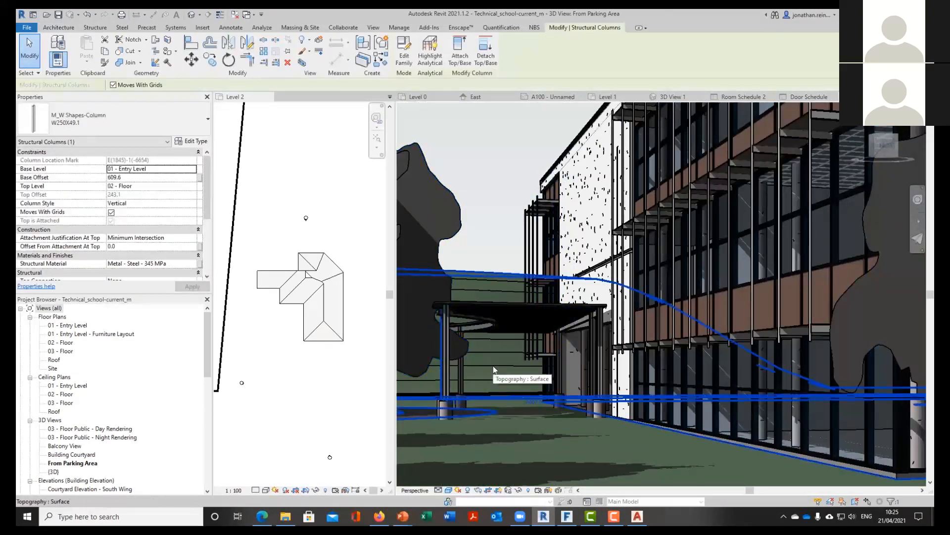
scroll(462, 331, "down", 5)
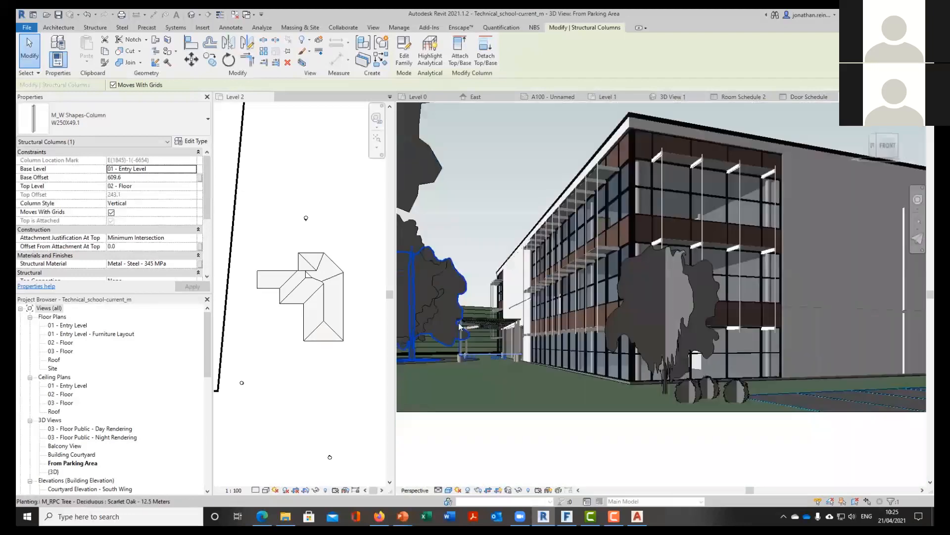
scroll(459, 322, "down", 2)
scroll(745, 268, "up", 2)
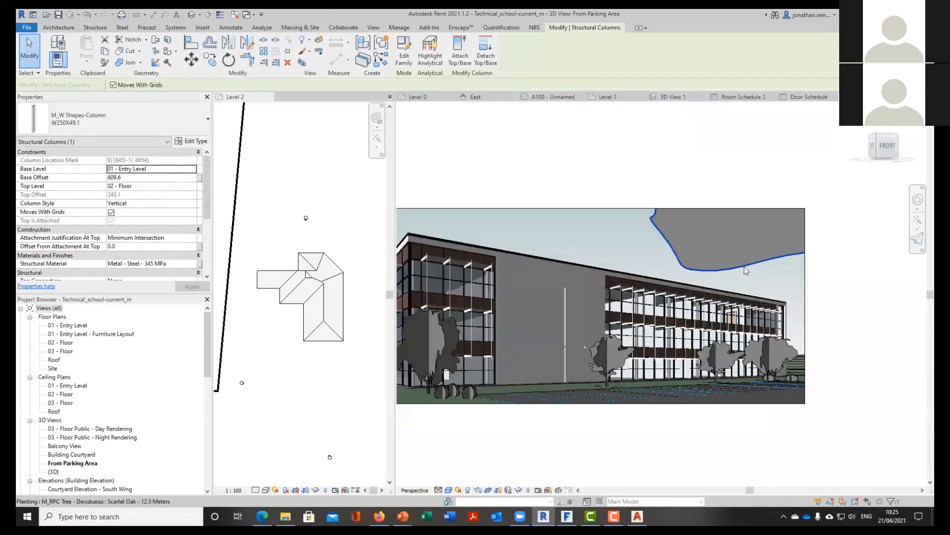
middle_click_drag(524, 180, 580, 193)
left_click(489, 165)
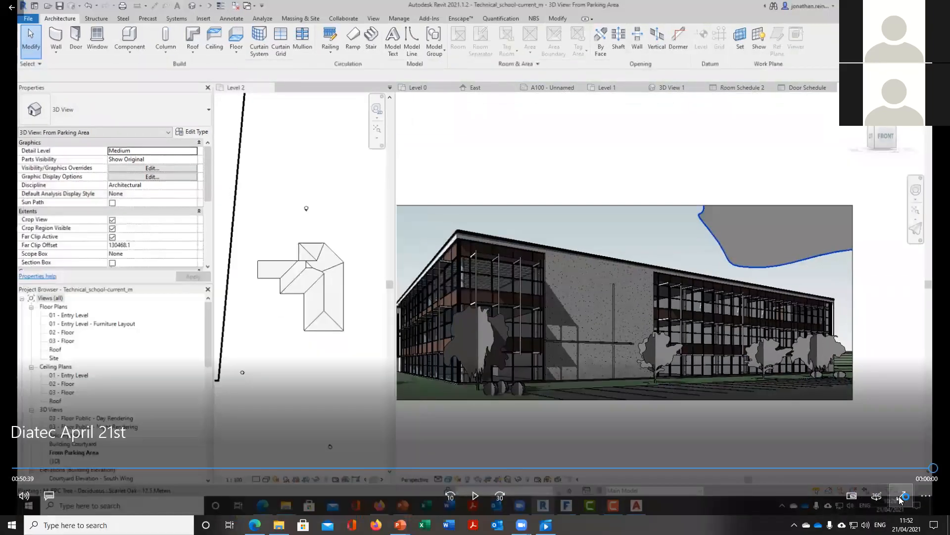
left_click(902, 496)
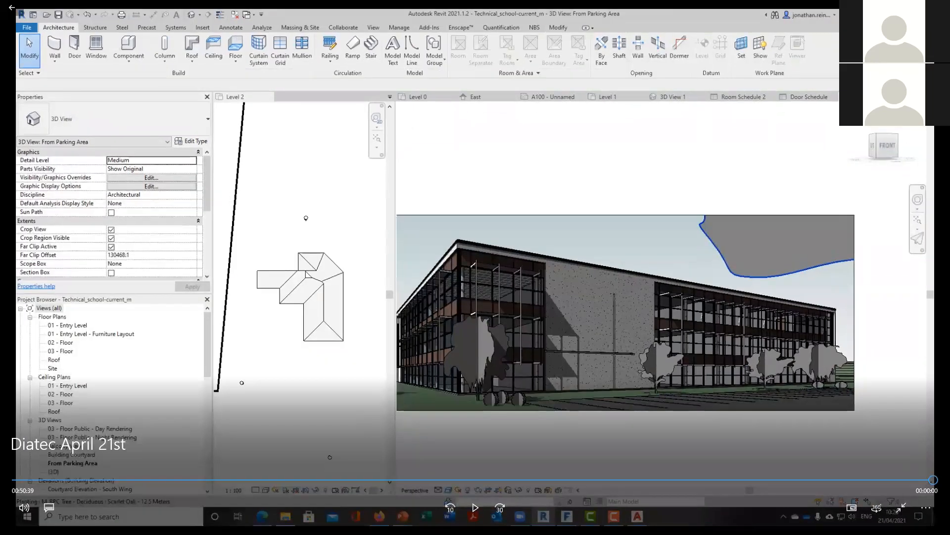
key("Escape")
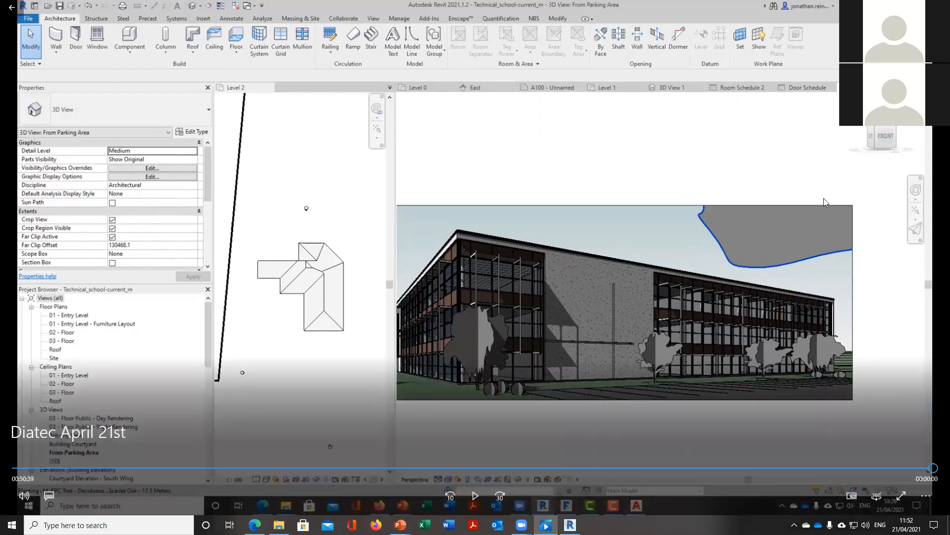
Switch to Revit and open the Technical_school-current_m project from the recent models
left_click(897, 501)
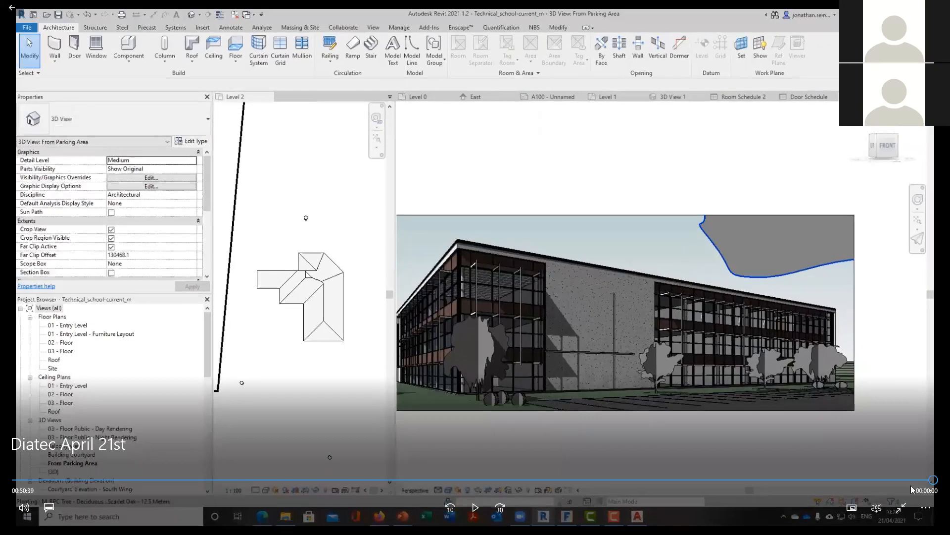
left_click(900, 506)
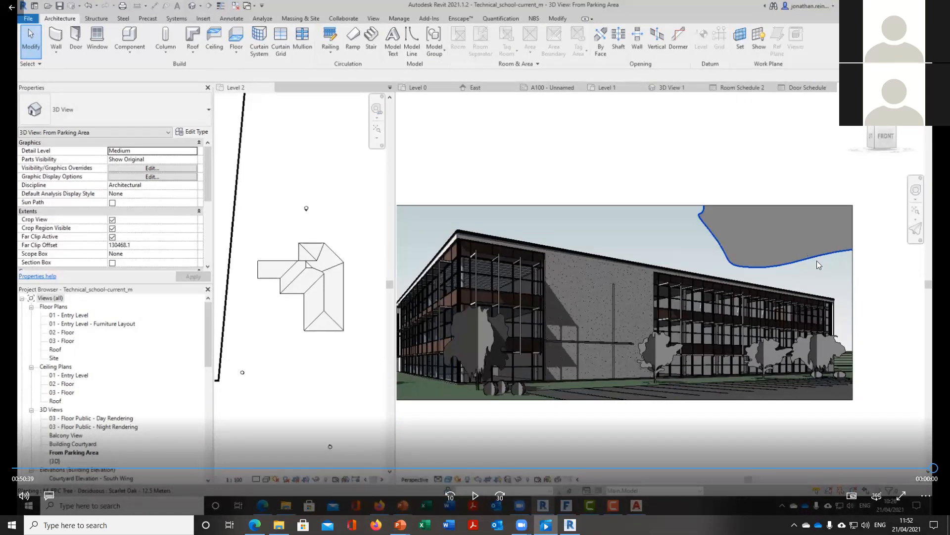
left_click(571, 524)
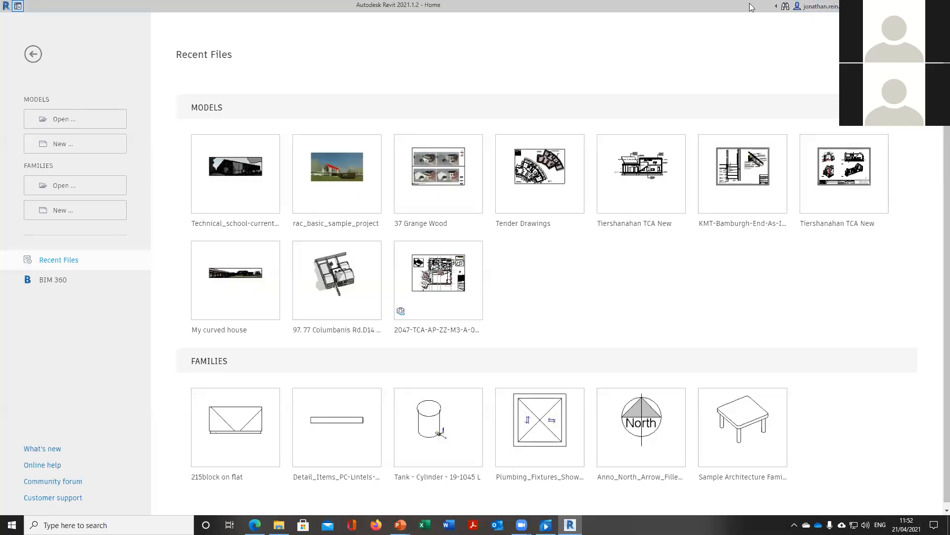
left_click(226, 180)
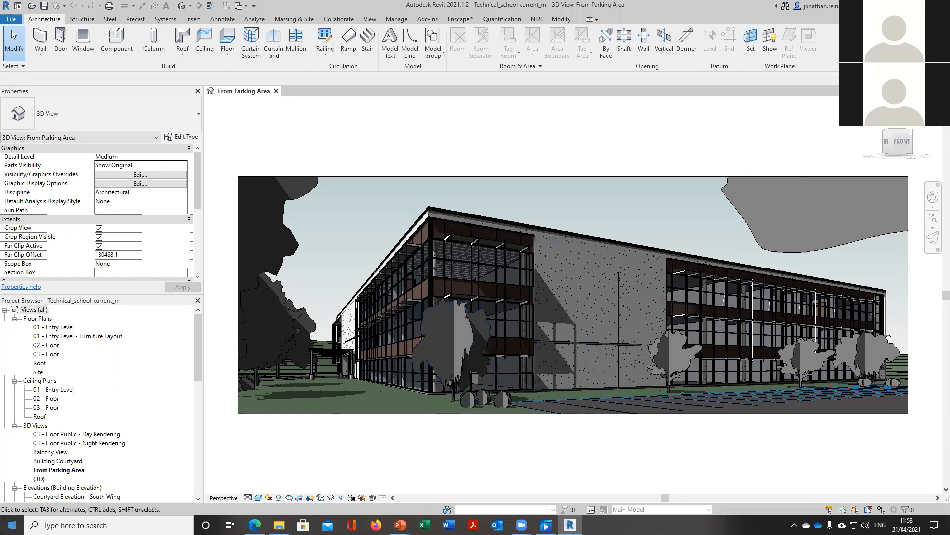
Search Windows for FormIt and launch it
type("form")
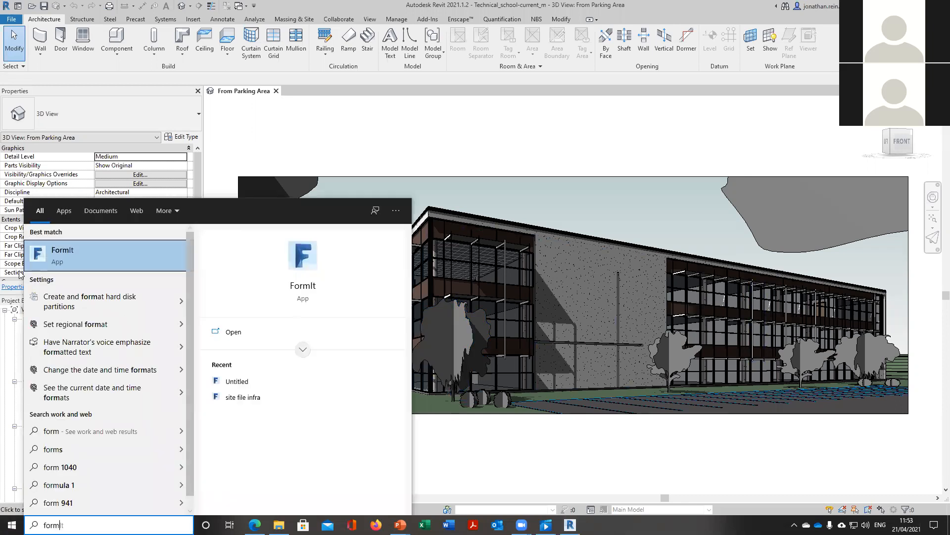
left_click(75, 266)
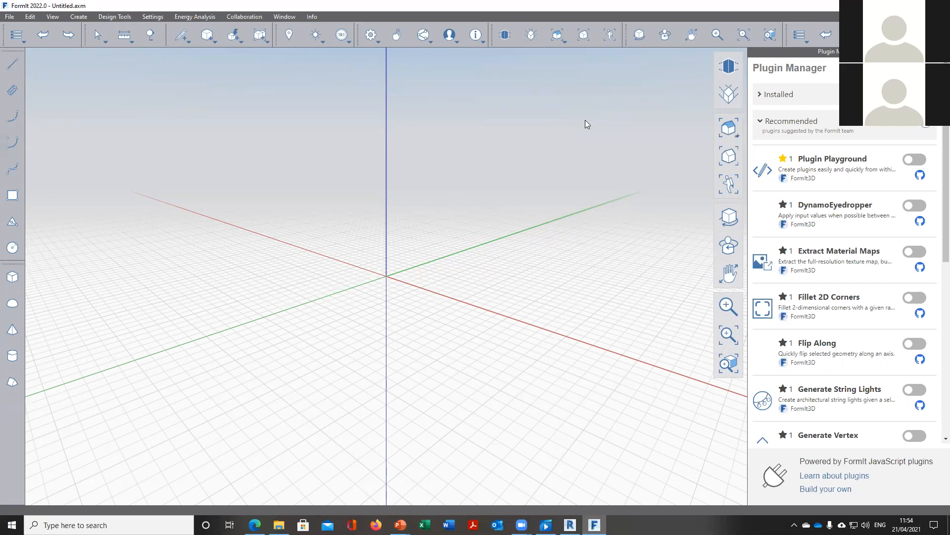
Examine the file formats FormIt can import from a local drive, closing the file selection without importing anything
left_click(9, 17)
mouse_move(73, 88)
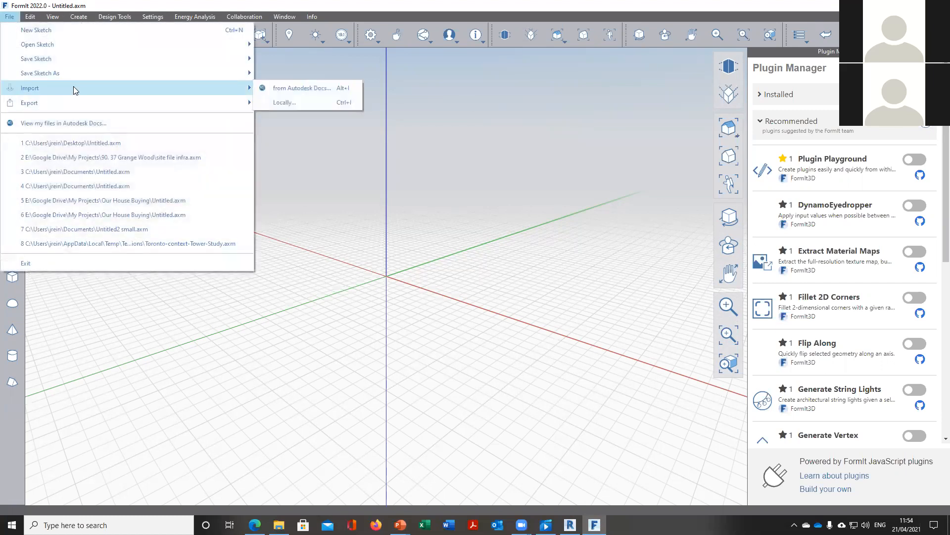
left_click(287, 98)
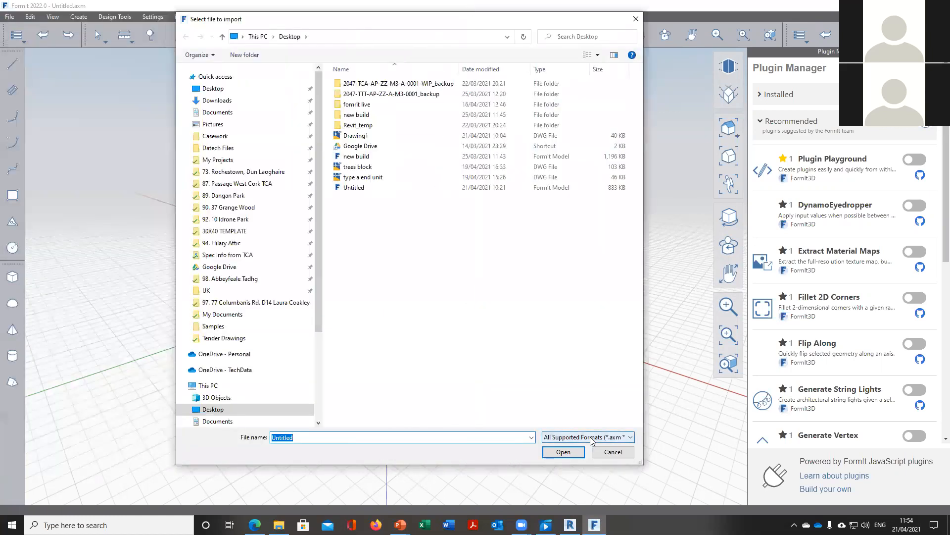
left_click(591, 438)
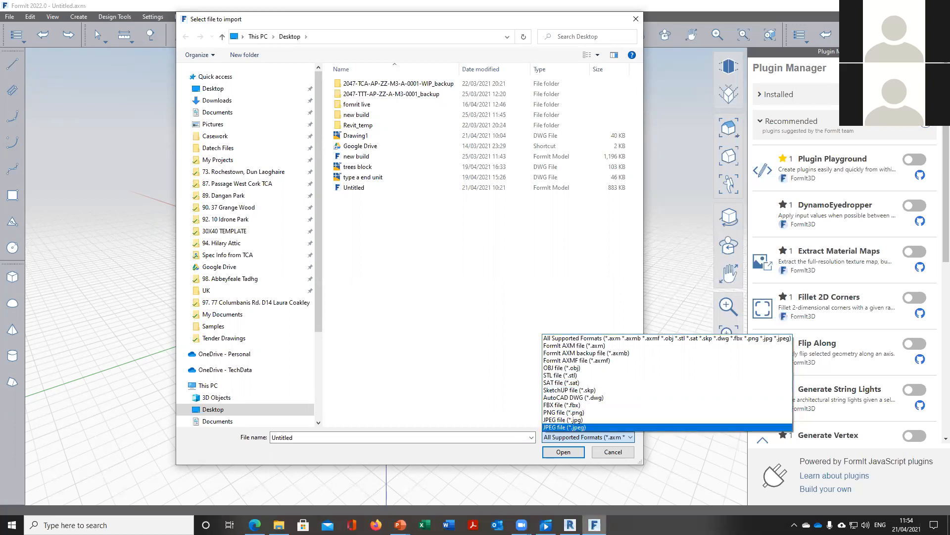
left_click(570, 525)
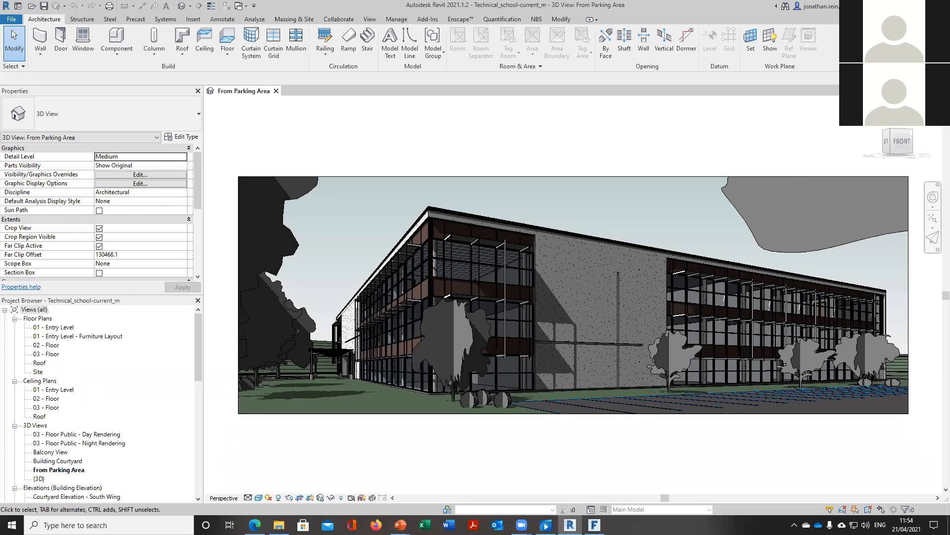
key("alt+Tab")
left_click(636, 18)
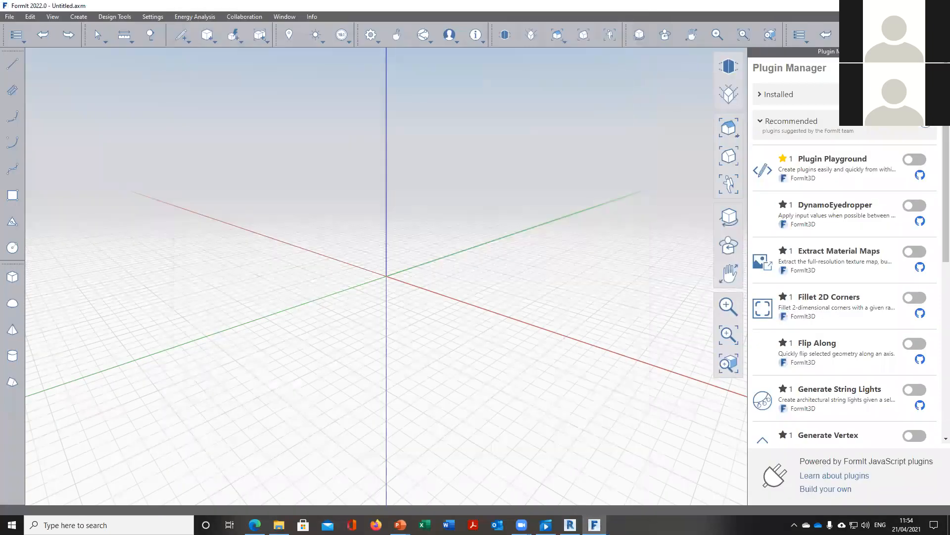
Show FormIt as a widened floating window instead of full screen
key("alt+Tab")
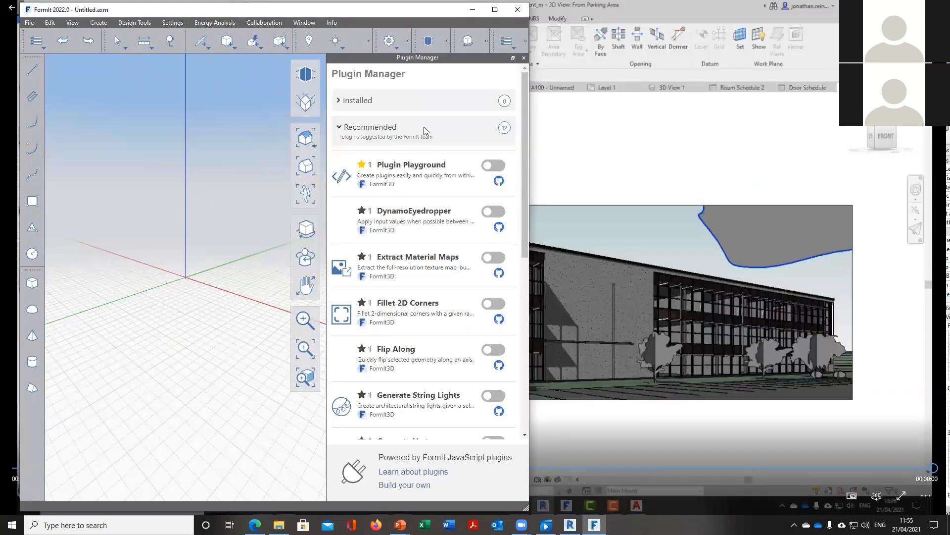
left_click_drag(530, 115, 835, 115)
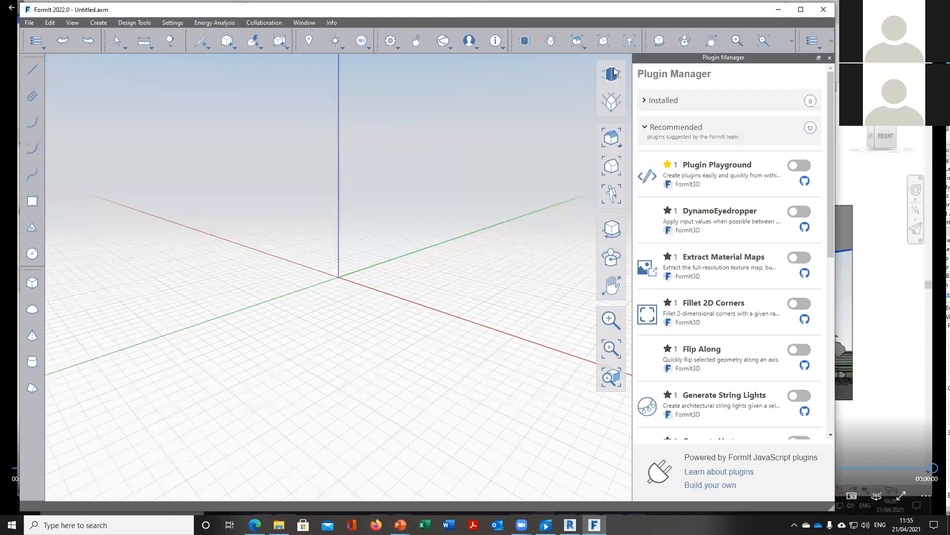
left_click(801, 9)
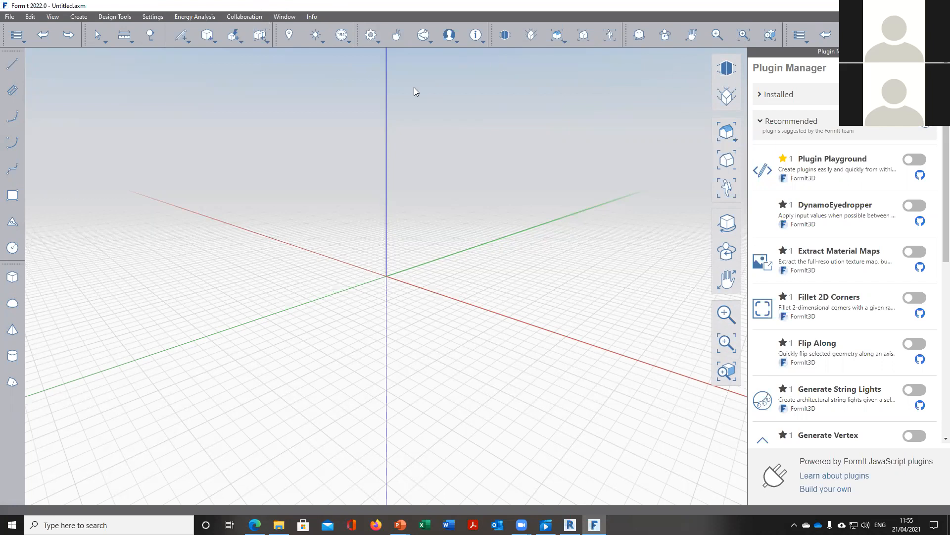
key("super+Down")
left_click(436, 55)
left_click(436, 55)
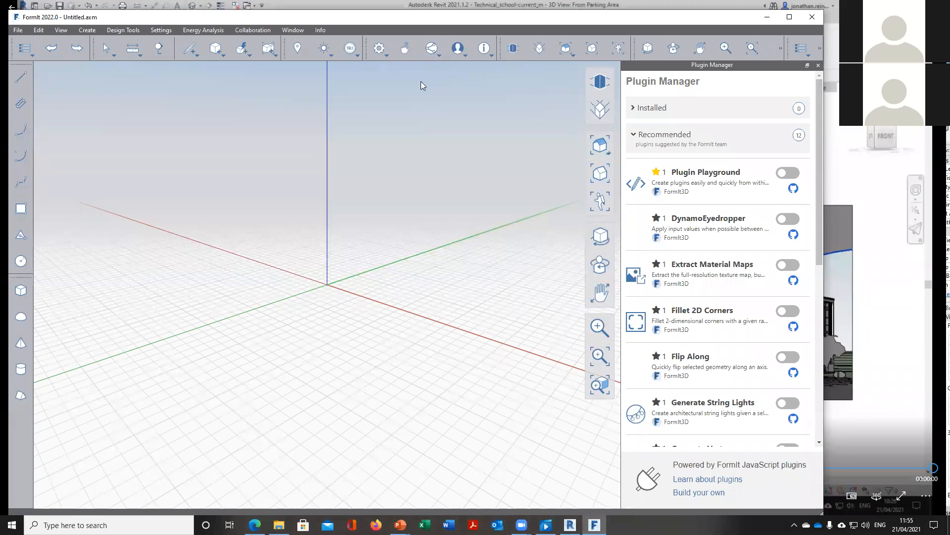
Draw a line from the origin along the green axis, and a second line about 17' long perpendicular to its end
left_click(192, 53)
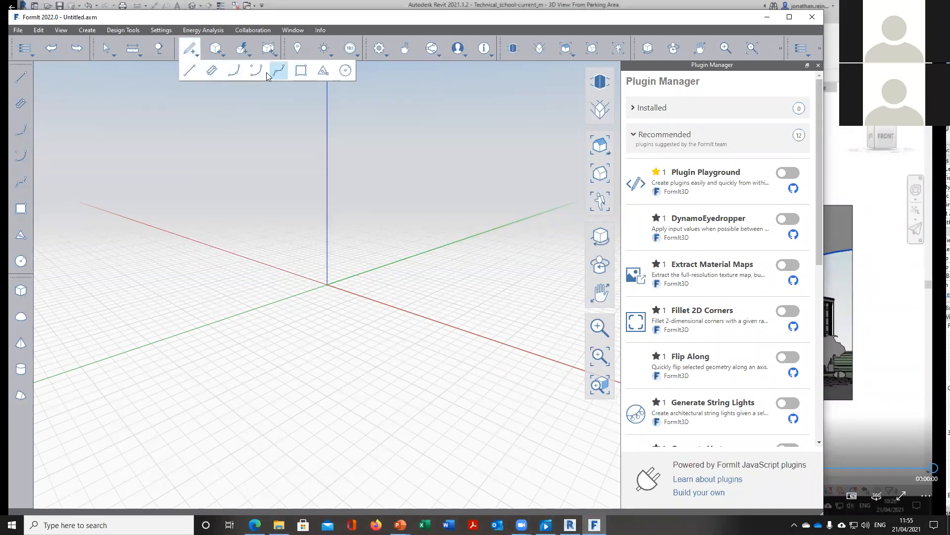
left_click(190, 74)
left_click(326, 285)
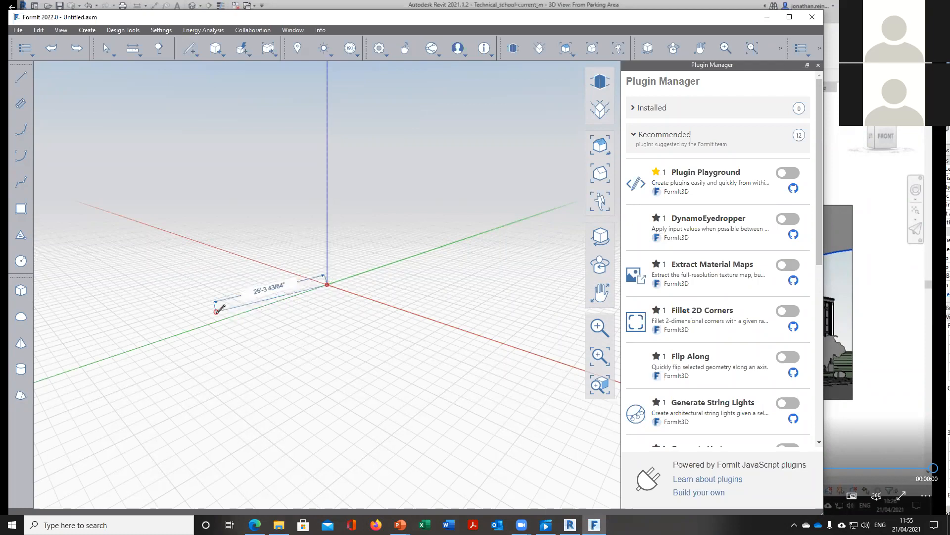
left_click(213, 321)
key("Escape")
left_click(190, 49)
left_click(196, 76)
left_click(212, 323)
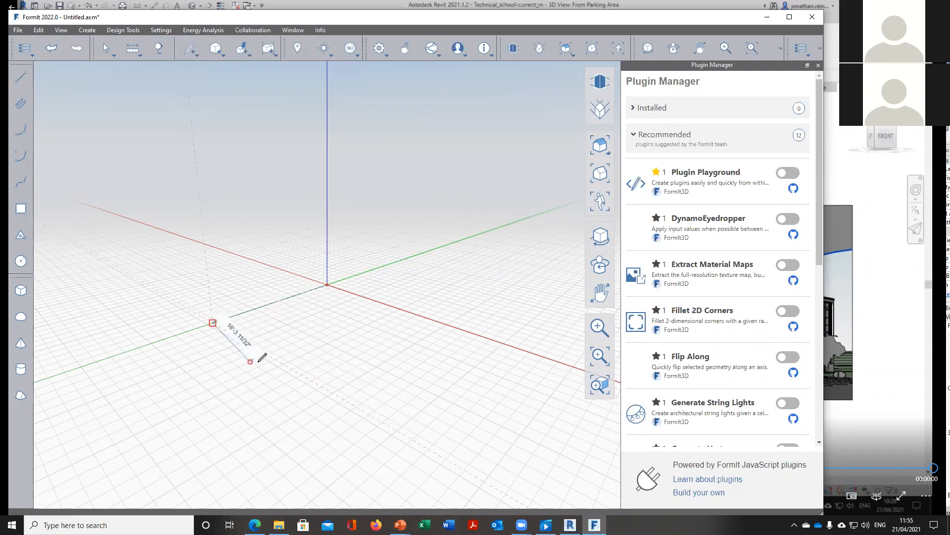
left_click(271, 356)
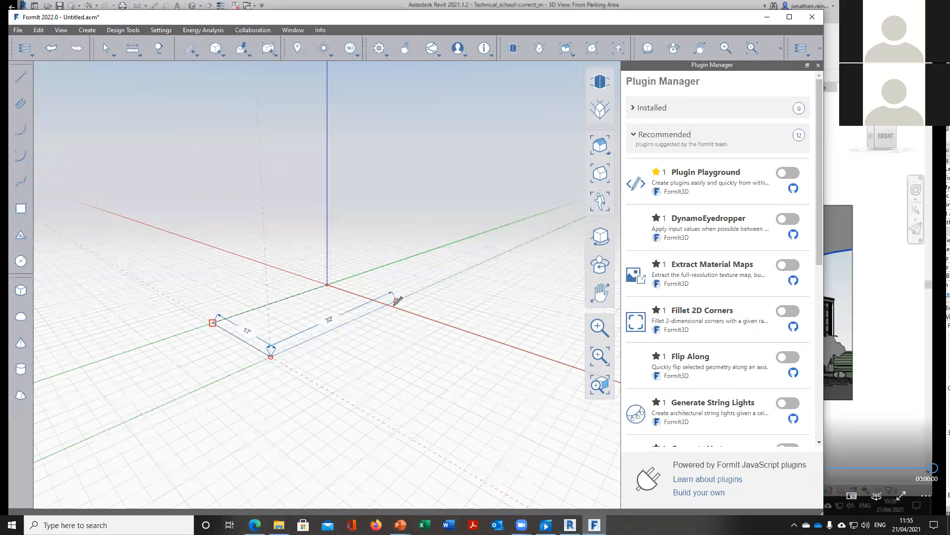
key("Escape")
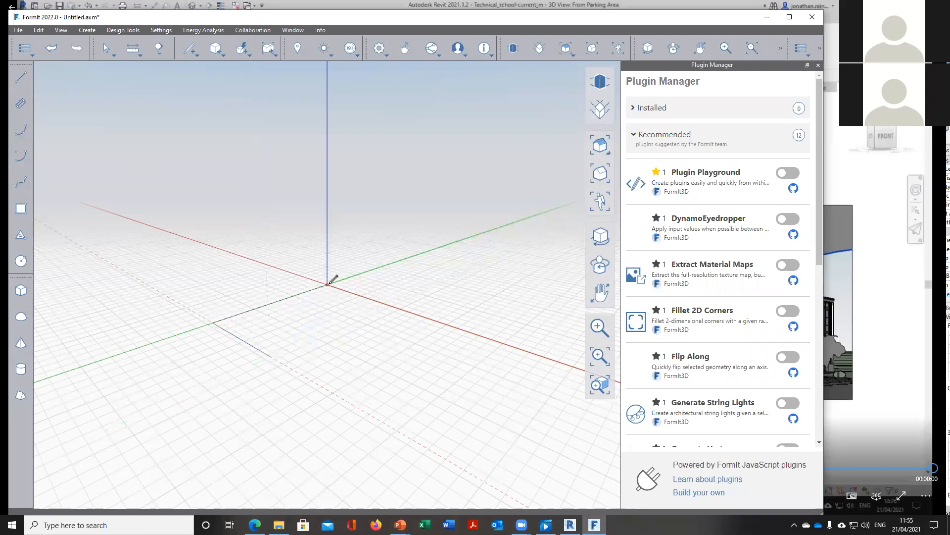
Set the units to metric and close the triangle in top view with a line from the origin to the open end
left_click(600, 145)
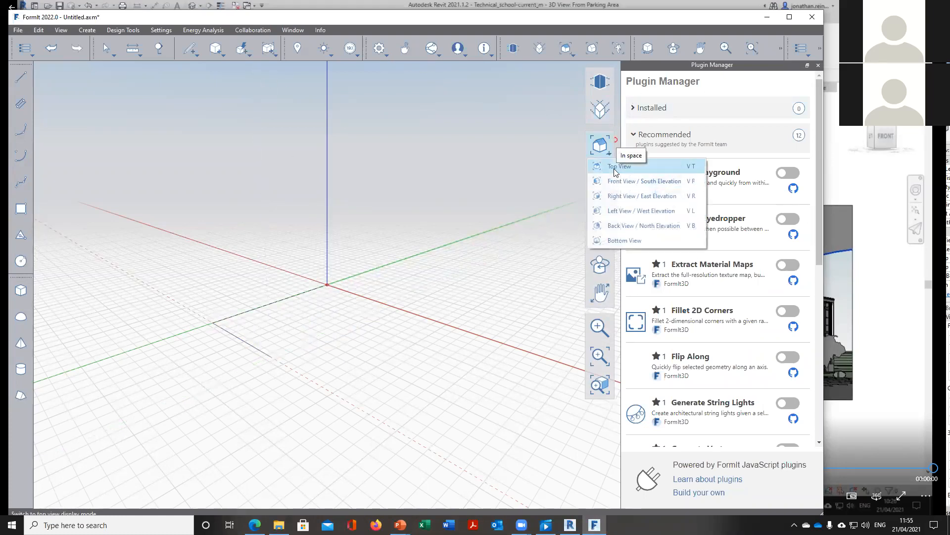
left_click(161, 30)
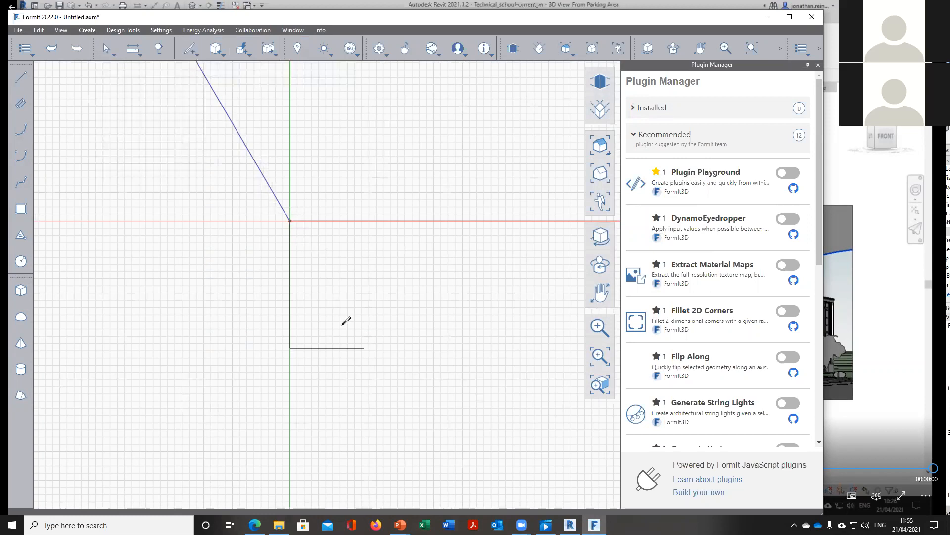
left_click(290, 221)
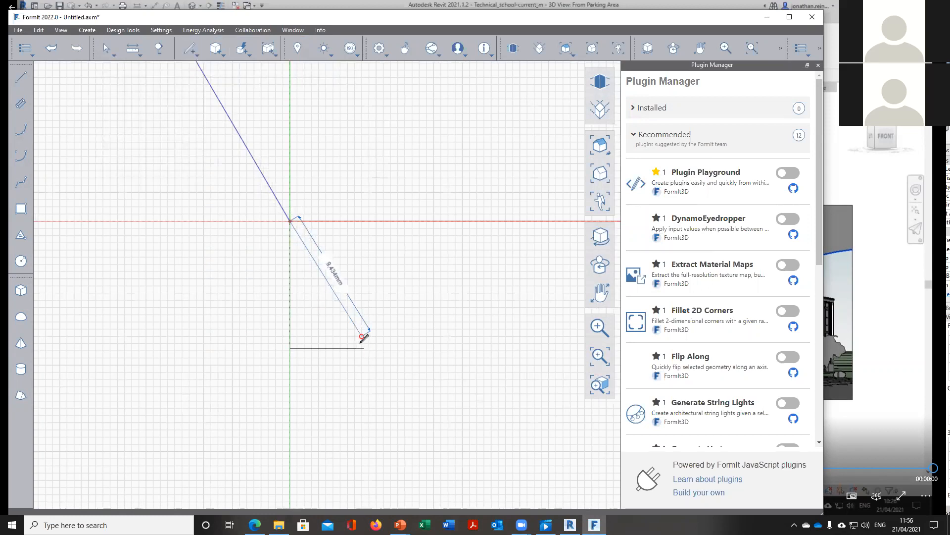
left_click(365, 348)
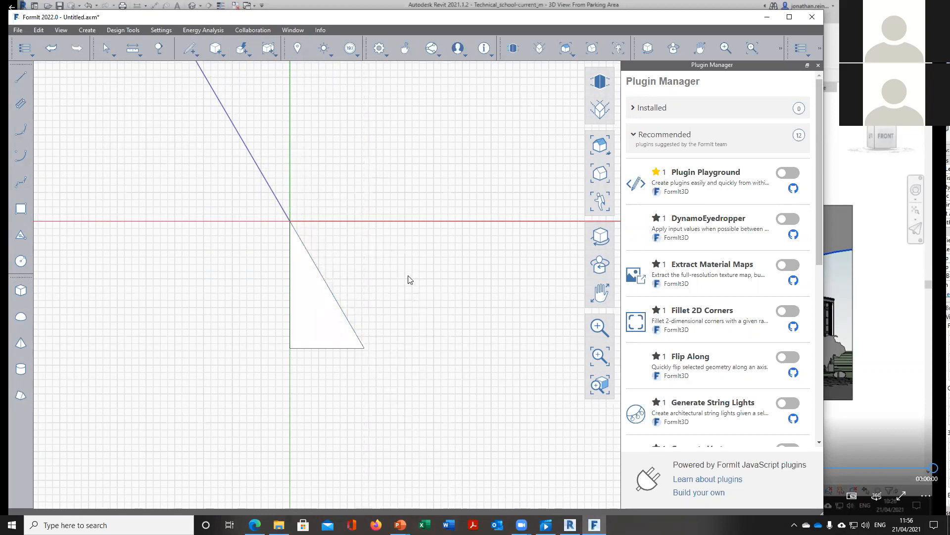
Extrude the triangular face upward into a tall prism in the 3D view
right_click_drag(307, 281, 343, 248)
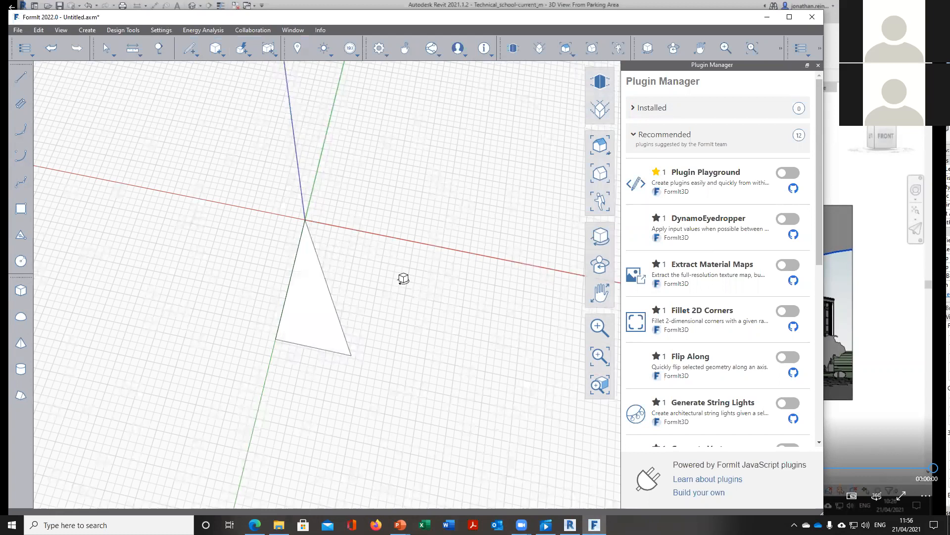
right_click_drag(436, 62, 461, 67)
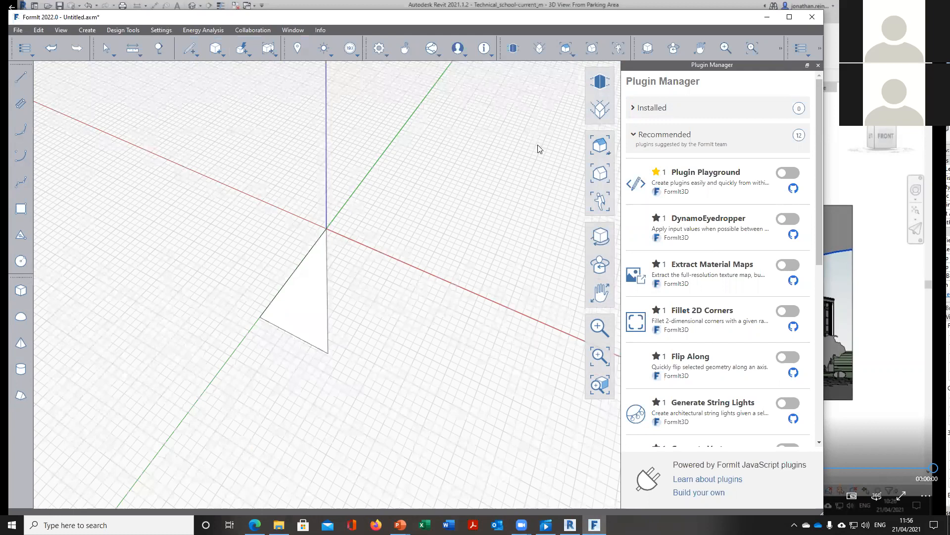
Start a sharing session for the sketch and copy its invite link to the clipboard
right_click_drag(514, 299, 517, 300)
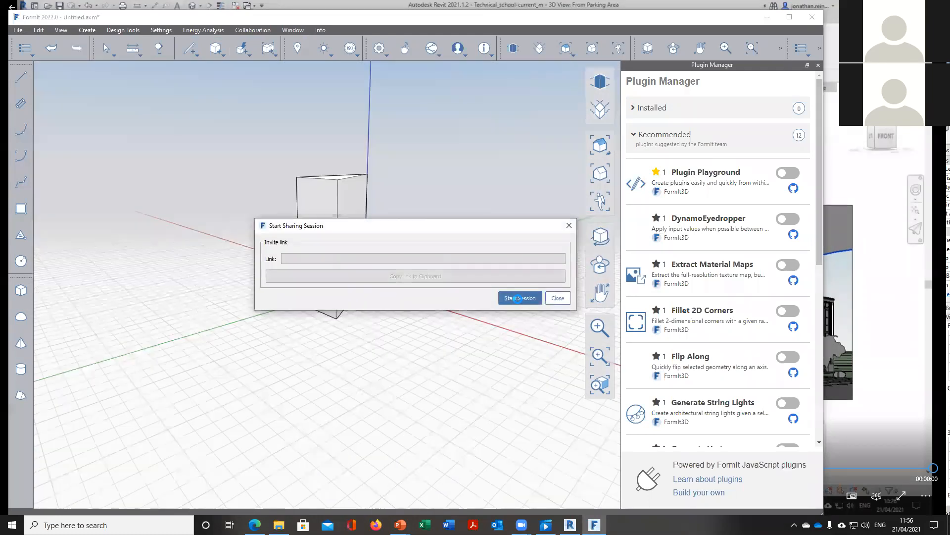
left_click(518, 299)
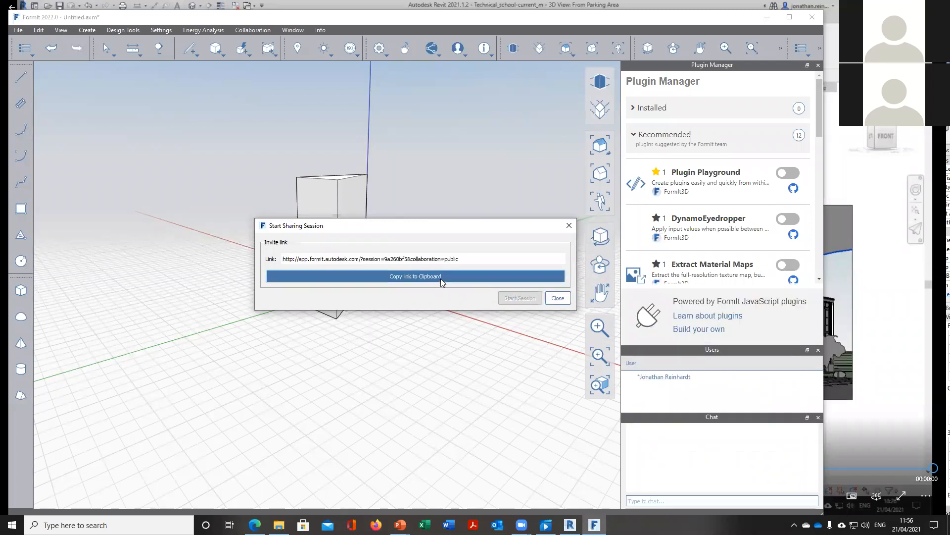
left_click(440, 279)
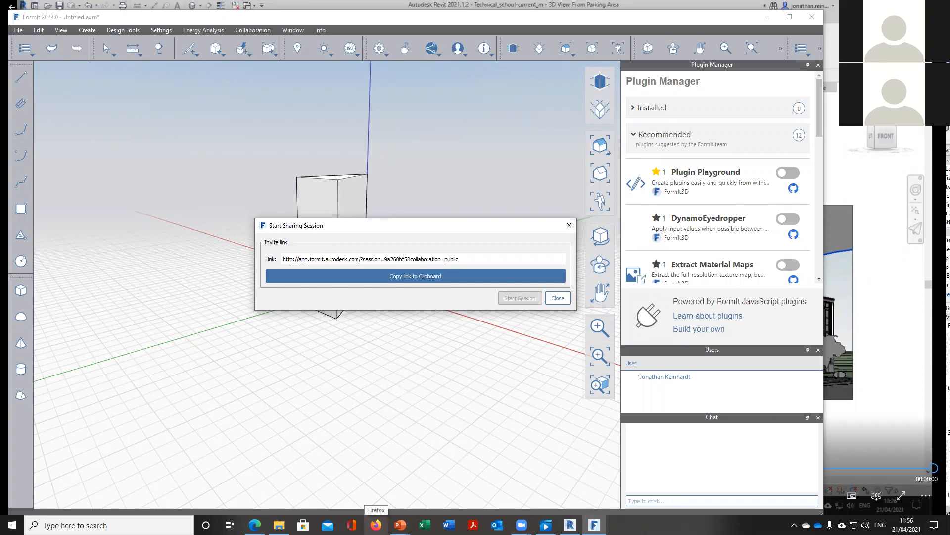
Join the sharing session through the copied invite link in Firefox, signing in with the saved account e-mail and password
left_click(376, 525)
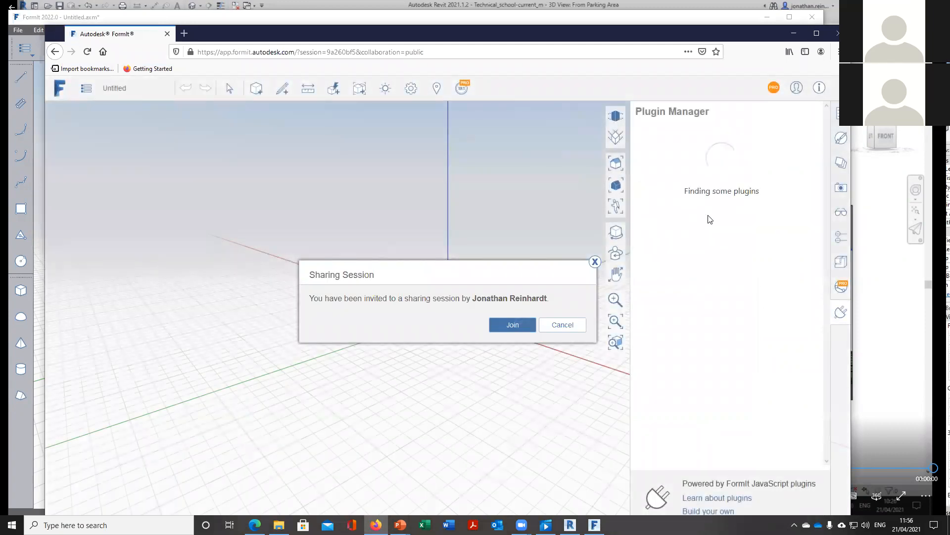
left_click(513, 325)
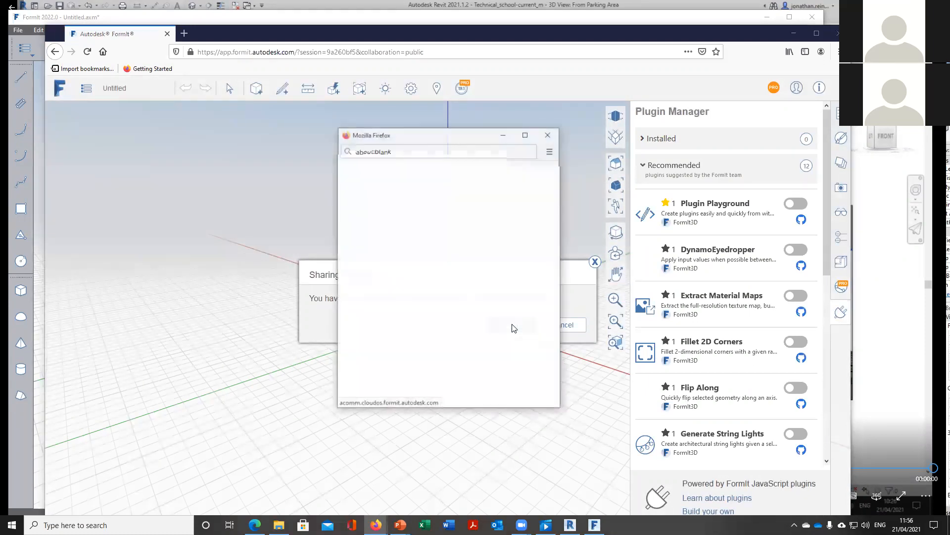
left_click(424, 262)
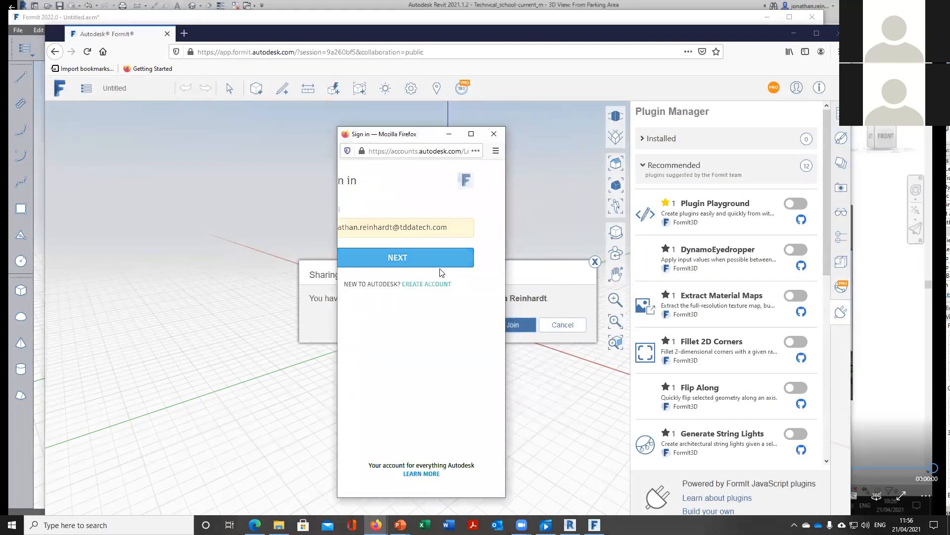
left_click(435, 293)
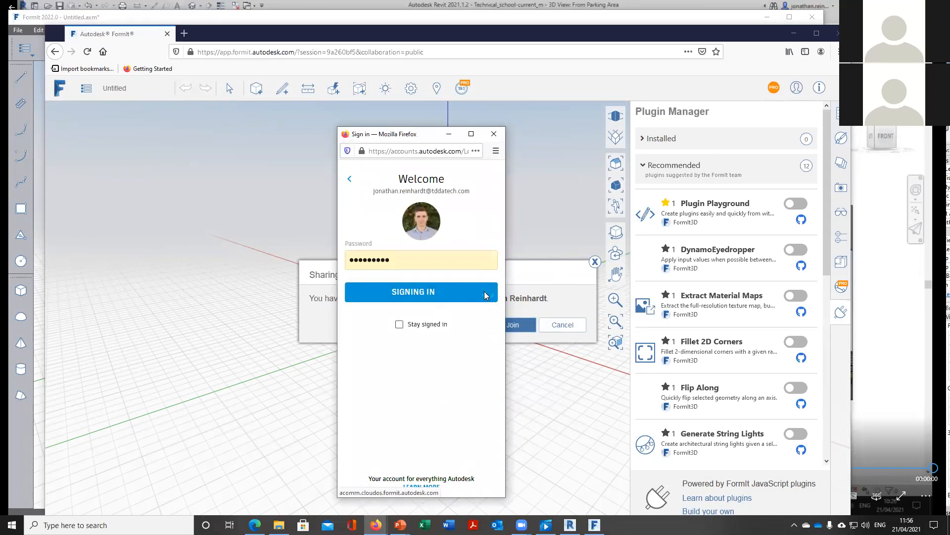
Leave the Firefox session in a floating window and switch back to the FormIt desktop application
left_click(819, 34)
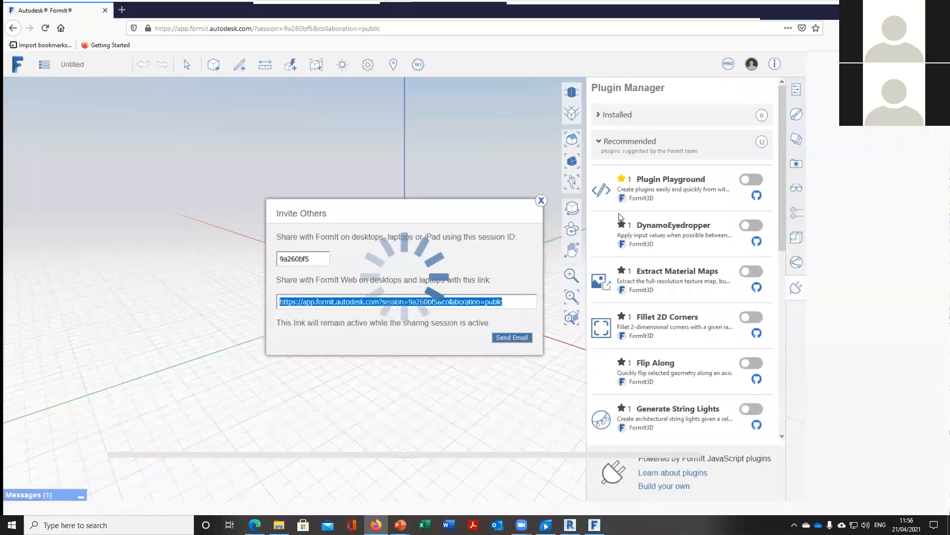
left_click_drag(248, 10, 314, 24)
key("alt+Tab")
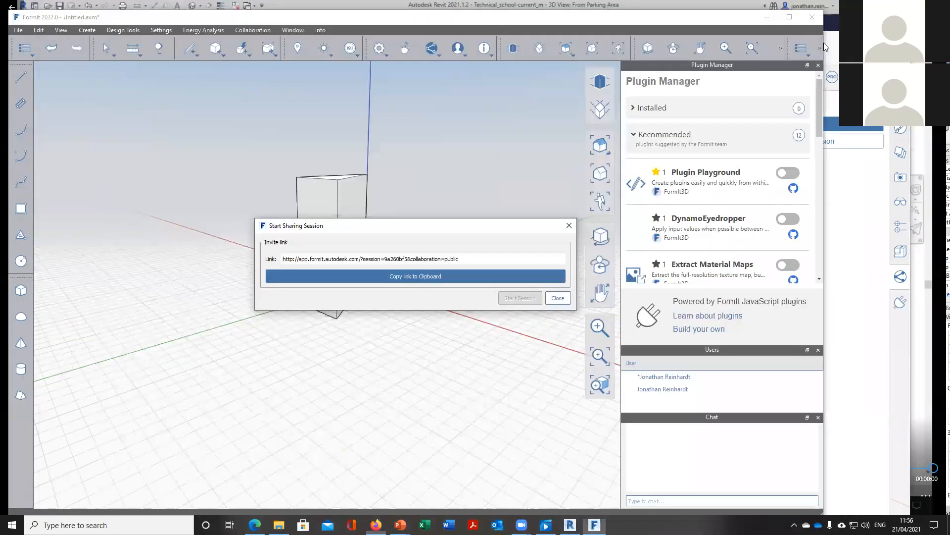
Close the sharing session dialog and arrange the FormIt desktop window and the Firefox session side by side, each filling half the screen
left_click(569, 226)
left_click_drag(824, 46, 439, 58)
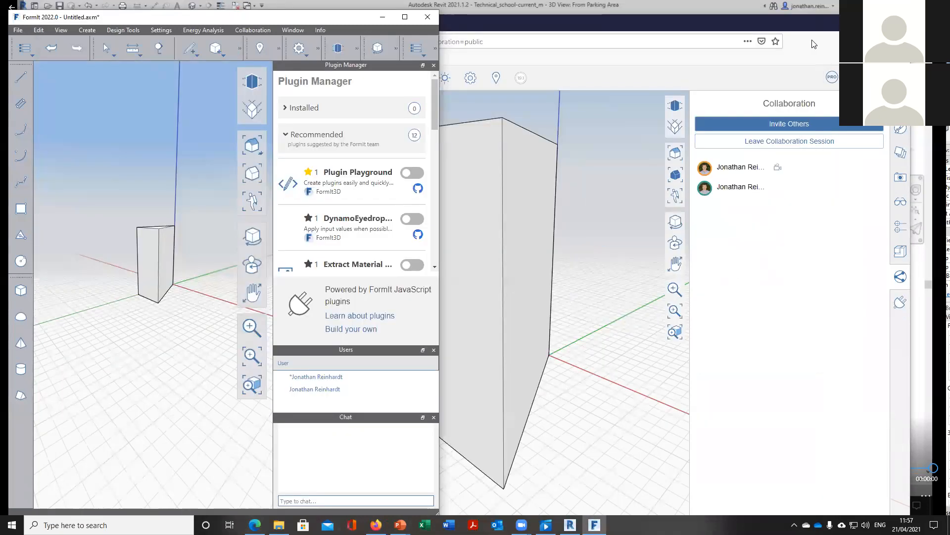
left_click(812, 43)
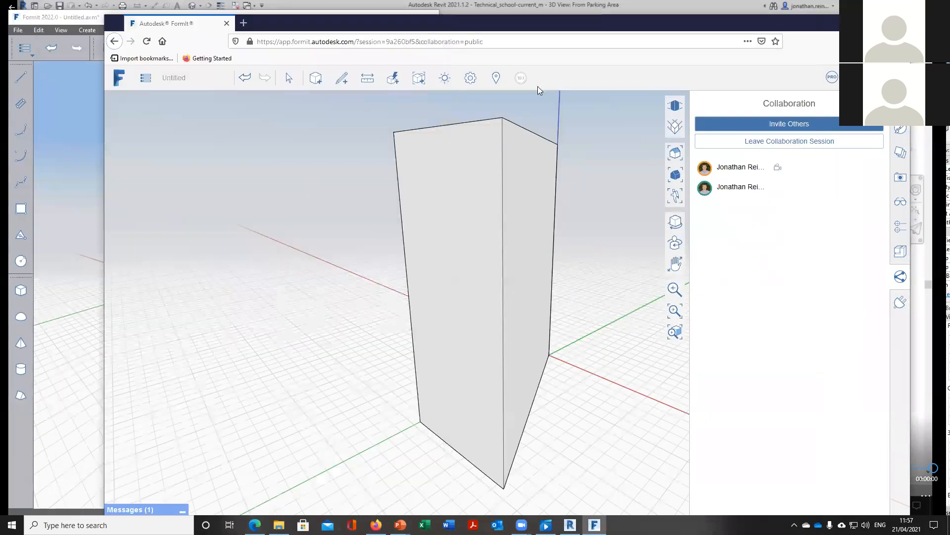
key("super+Right")
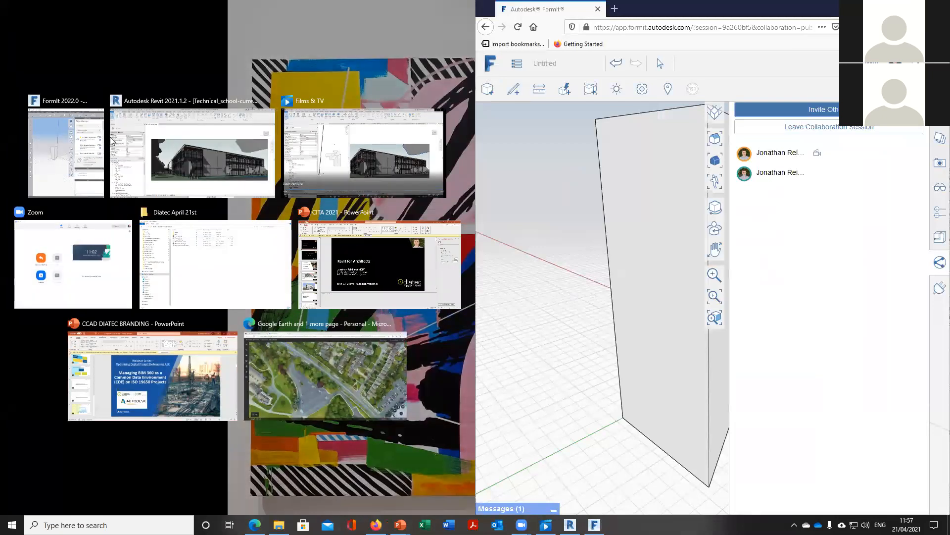
left_click(66, 154)
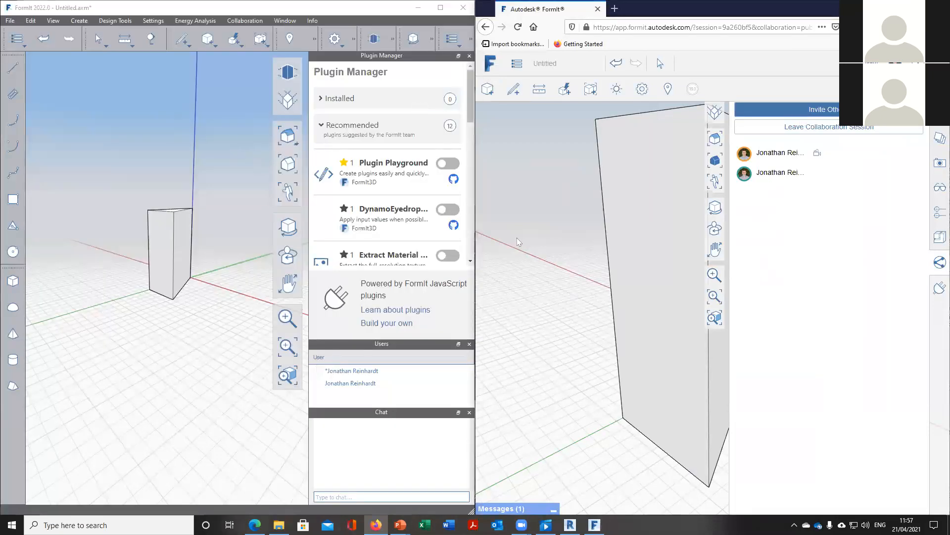
In the Firefox session, draw a closed four-sided outline on the ground beside the triangular prism, first edge about 25 ft, and extrude it upward into a block
scroll(518, 240, "down", 3)
scroll(645, 205, "down", 2)
middle_click_drag(653, 250, 522, 106)
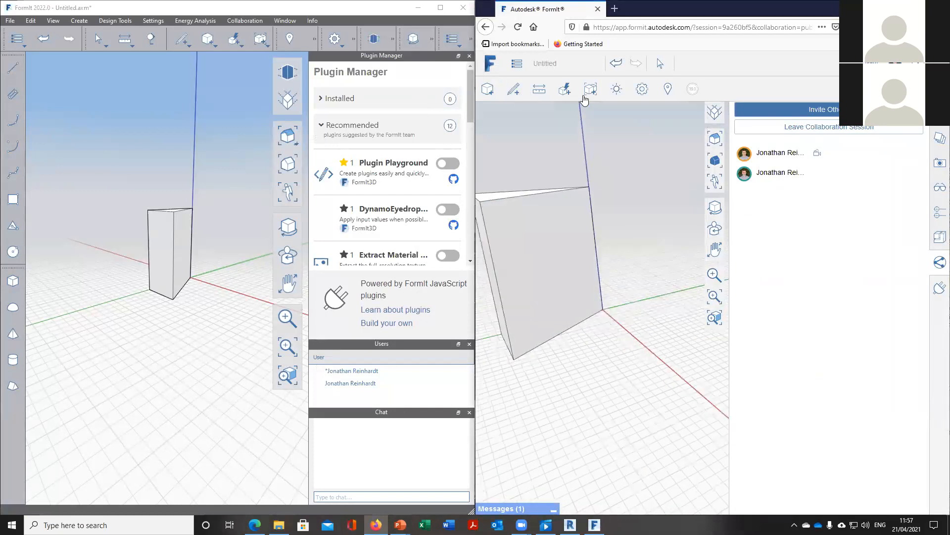
left_click(521, 116)
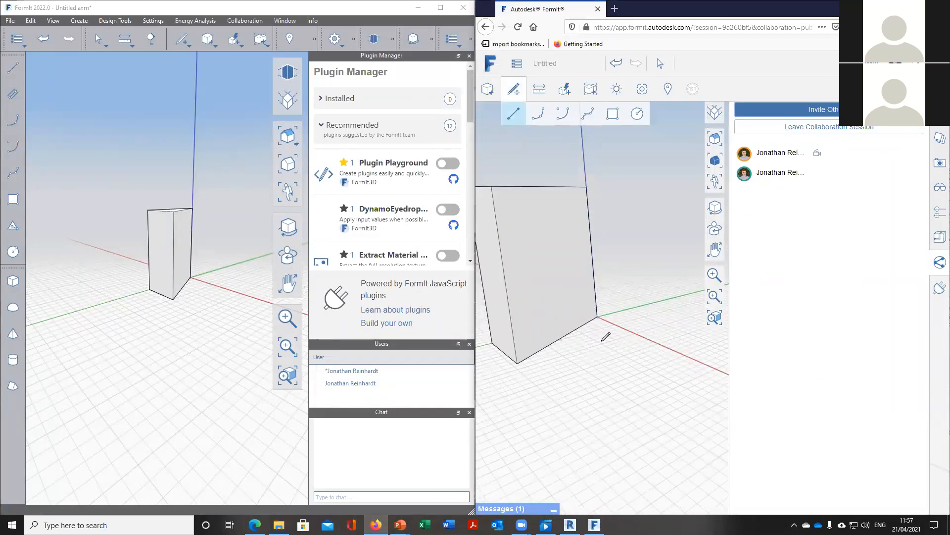
scroll(589, 359, "down", 3)
left_click(586, 360)
left_click(650, 339)
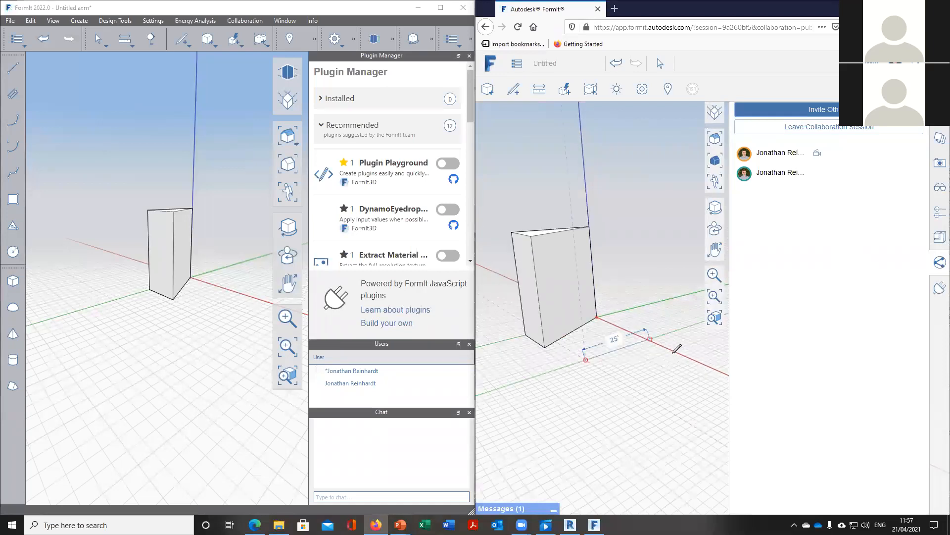
left_click(691, 356)
left_click(626, 390)
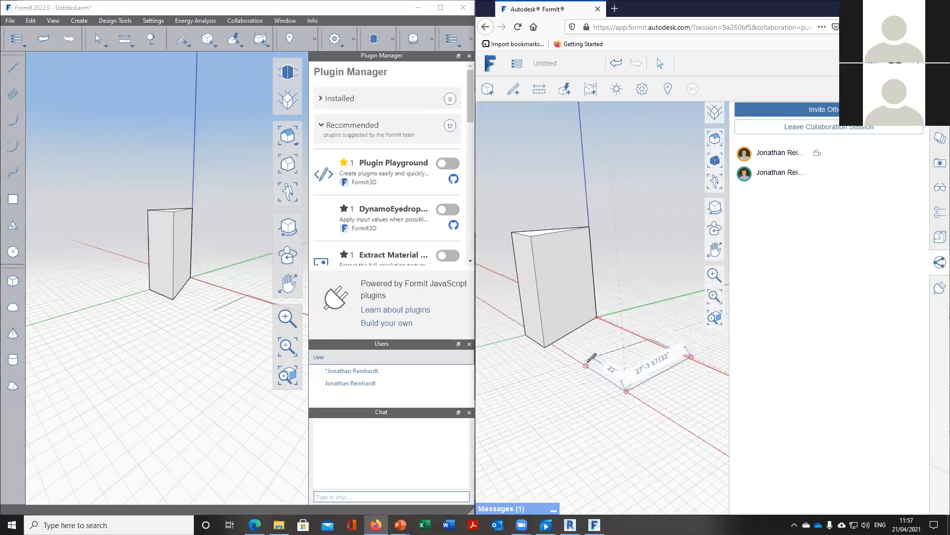
left_click(586, 360)
left_click_drag(666, 363, 667, 297)
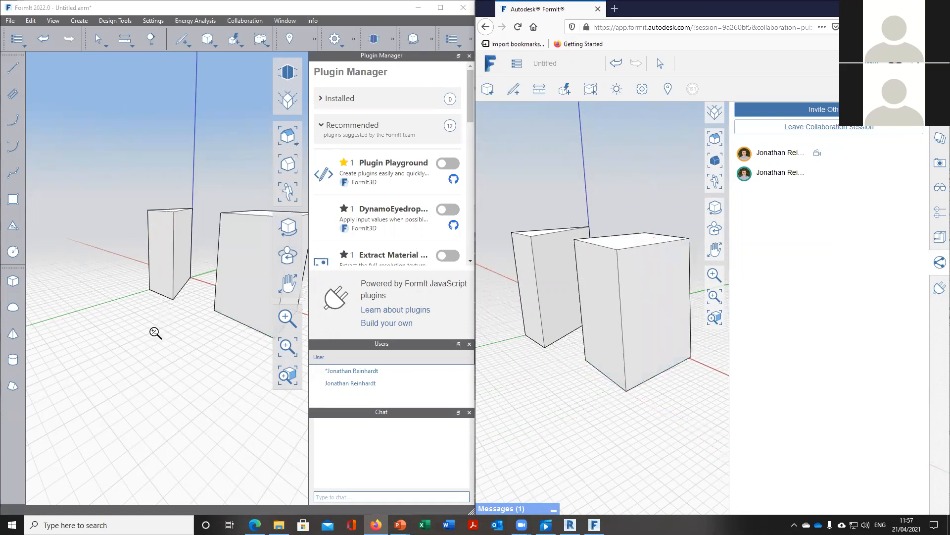
Examine the shared block beside the triangular prism in the desktop session's 3D view, and return to the Firefox session
scroll(155, 333, "down", 4)
right_click_drag(201, 358, 243, 403)
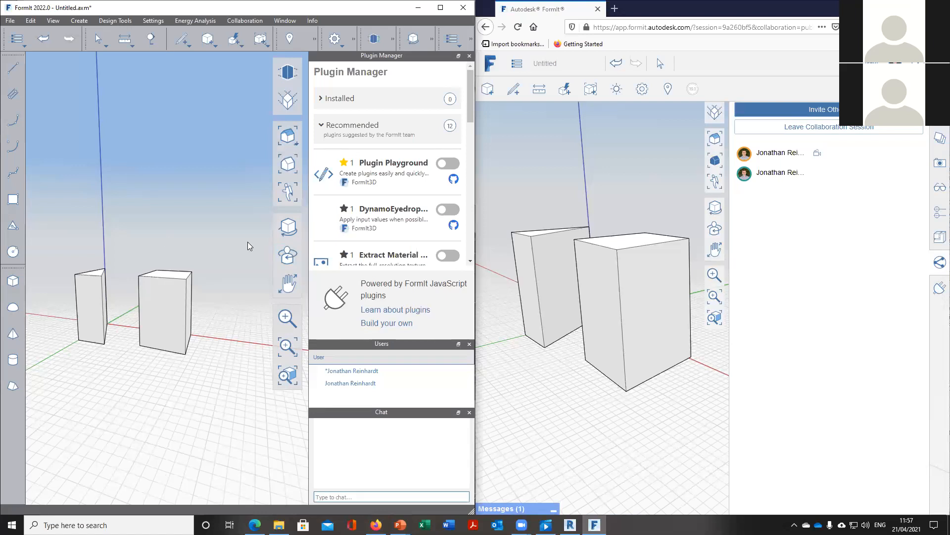
middle_click_drag(195, 188, 165, 206)
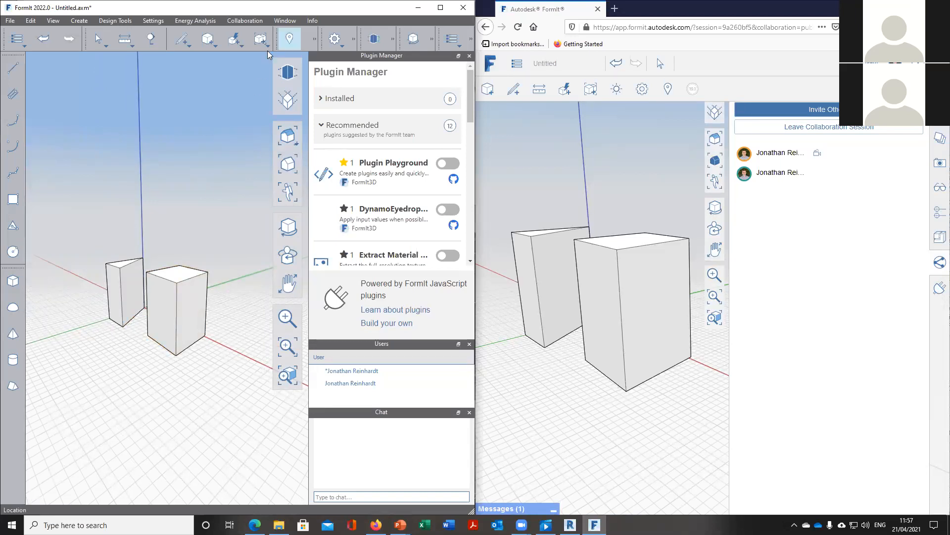
left_click(588, 414)
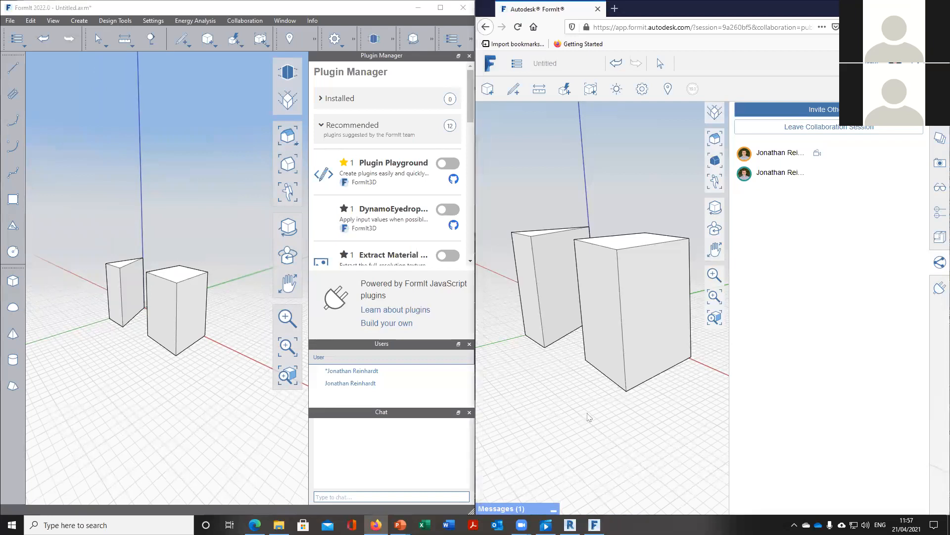